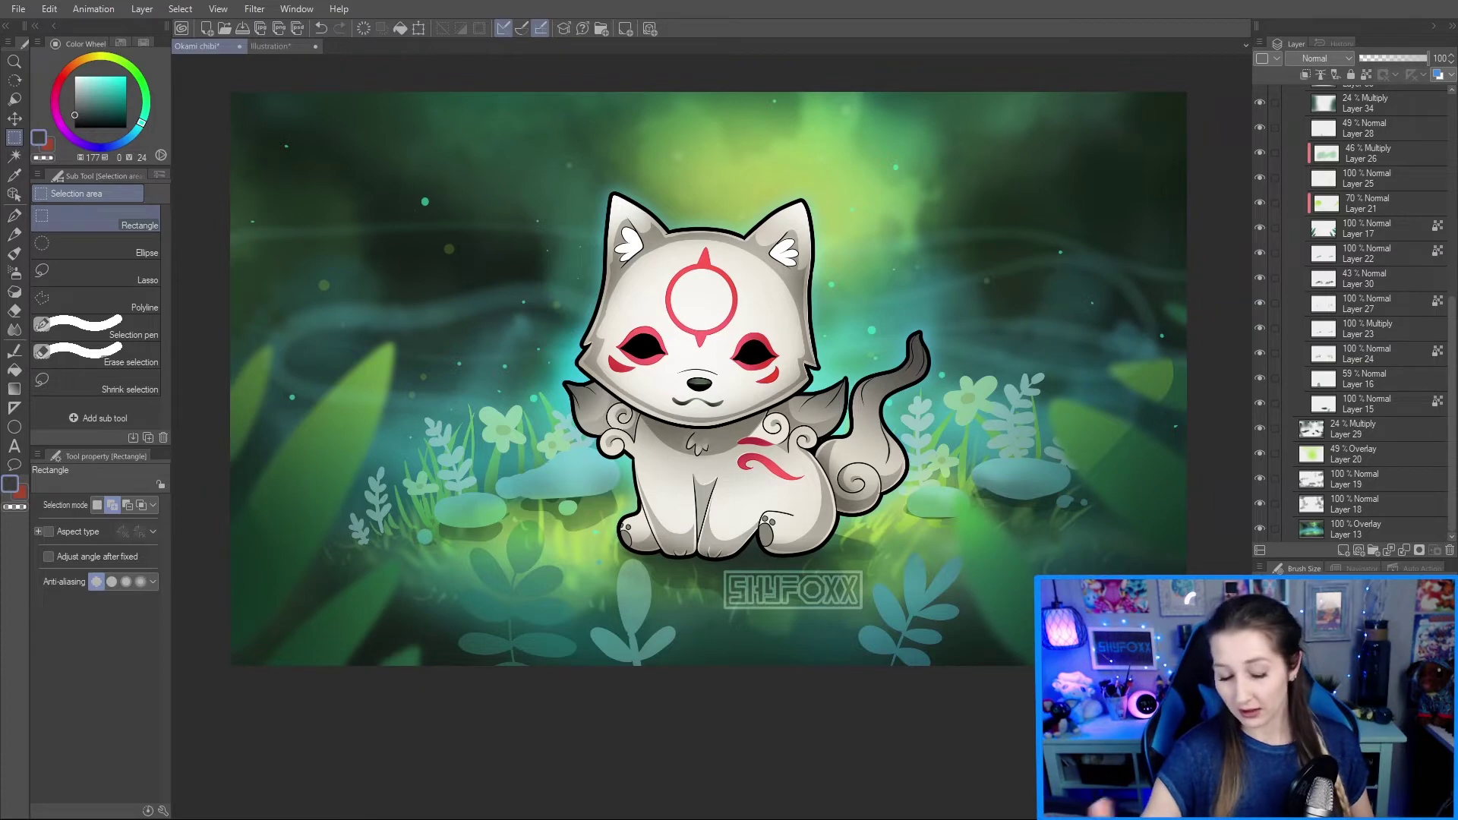
# Step: Hide the watermark layer Folder 3 2 at the top of the layer stack
pyautogui.scroll(3, 1308, 299)
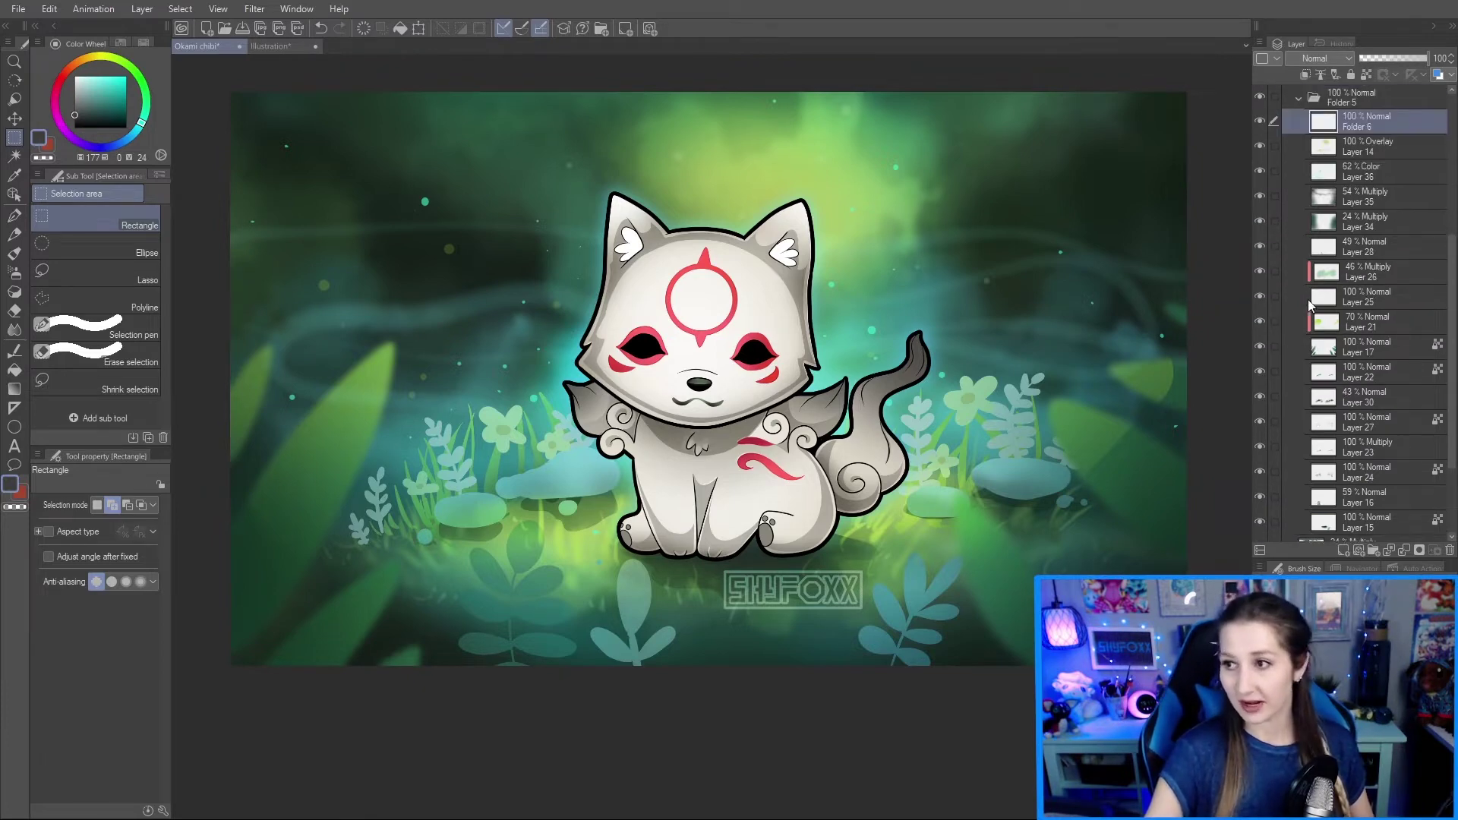
pyautogui.scroll(3, 1327, 286)
pyautogui.scroll(5, 1327, 286)
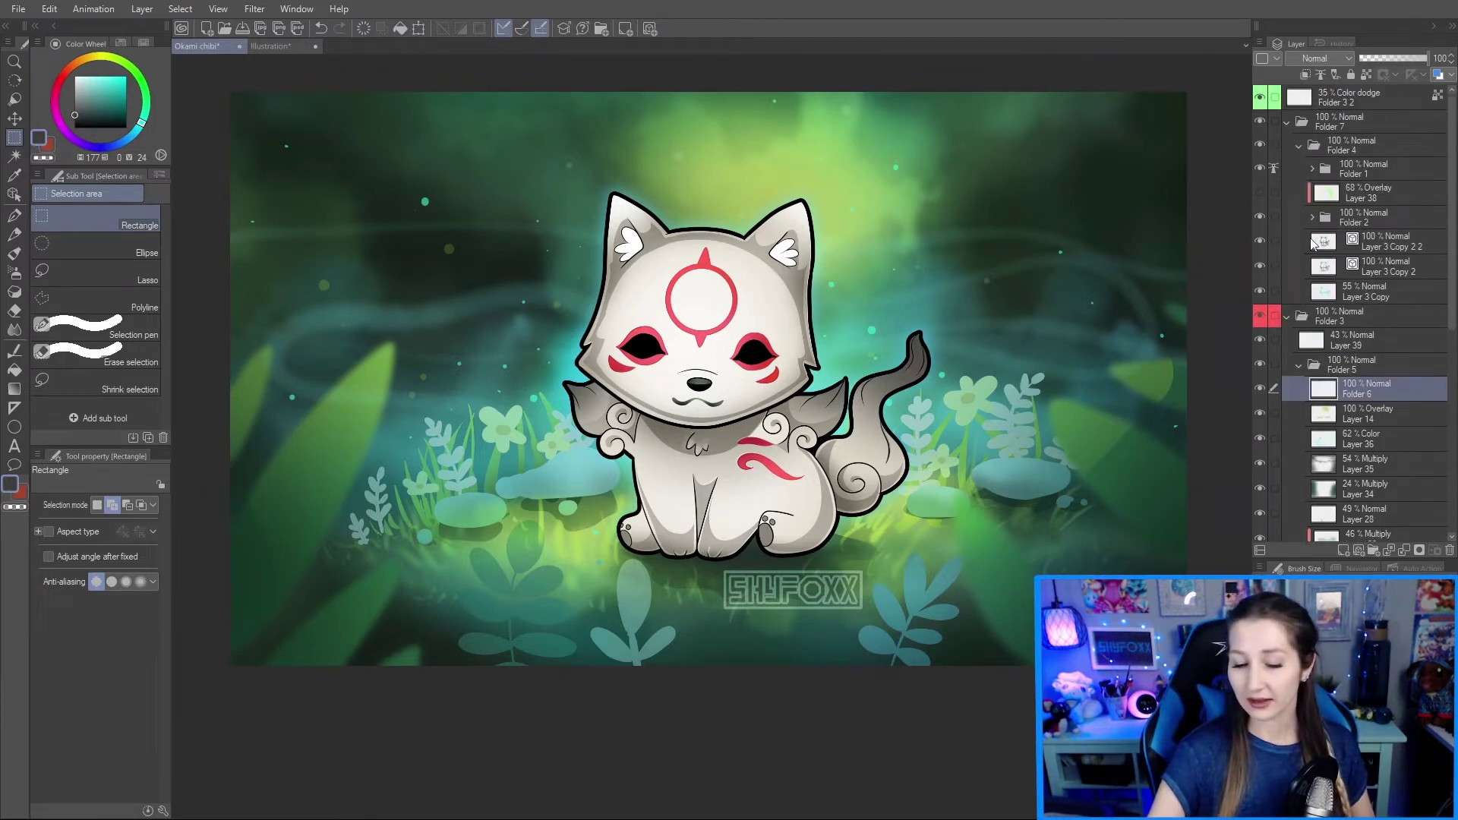
pyautogui.click(1260, 99)
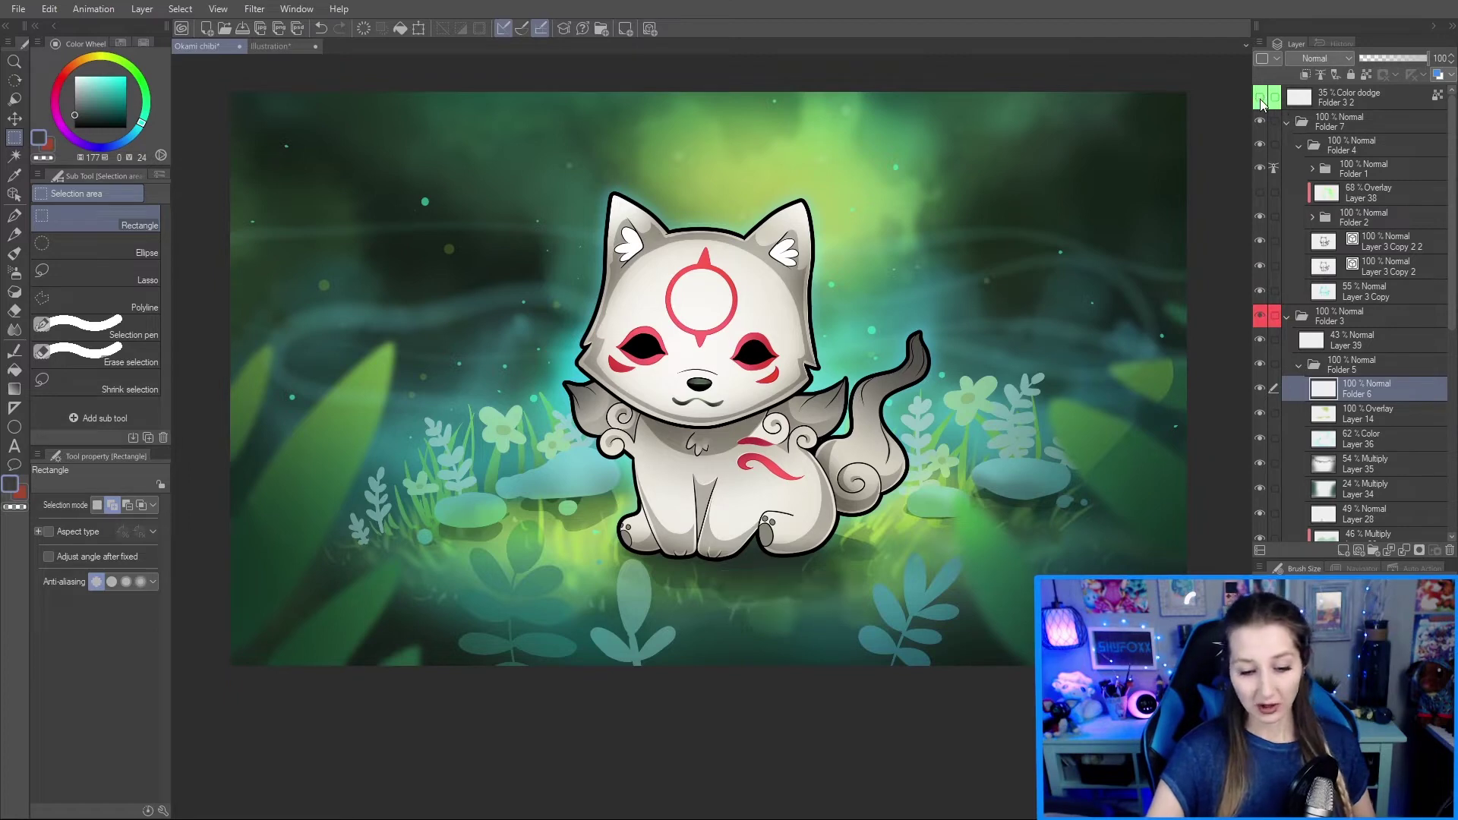
pyautogui.click(1260, 99)
pyautogui.click(1260, 99)
# Step: Compare the artwork with and without Folder 7 and its nested Folder 4 by switching their visibility off and on
pyautogui.click(1260, 121)
pyautogui.click(1260, 121)
pyautogui.click(1259, 121)
pyautogui.click(1260, 122)
pyautogui.click(1260, 121)
pyautogui.click(1260, 122)
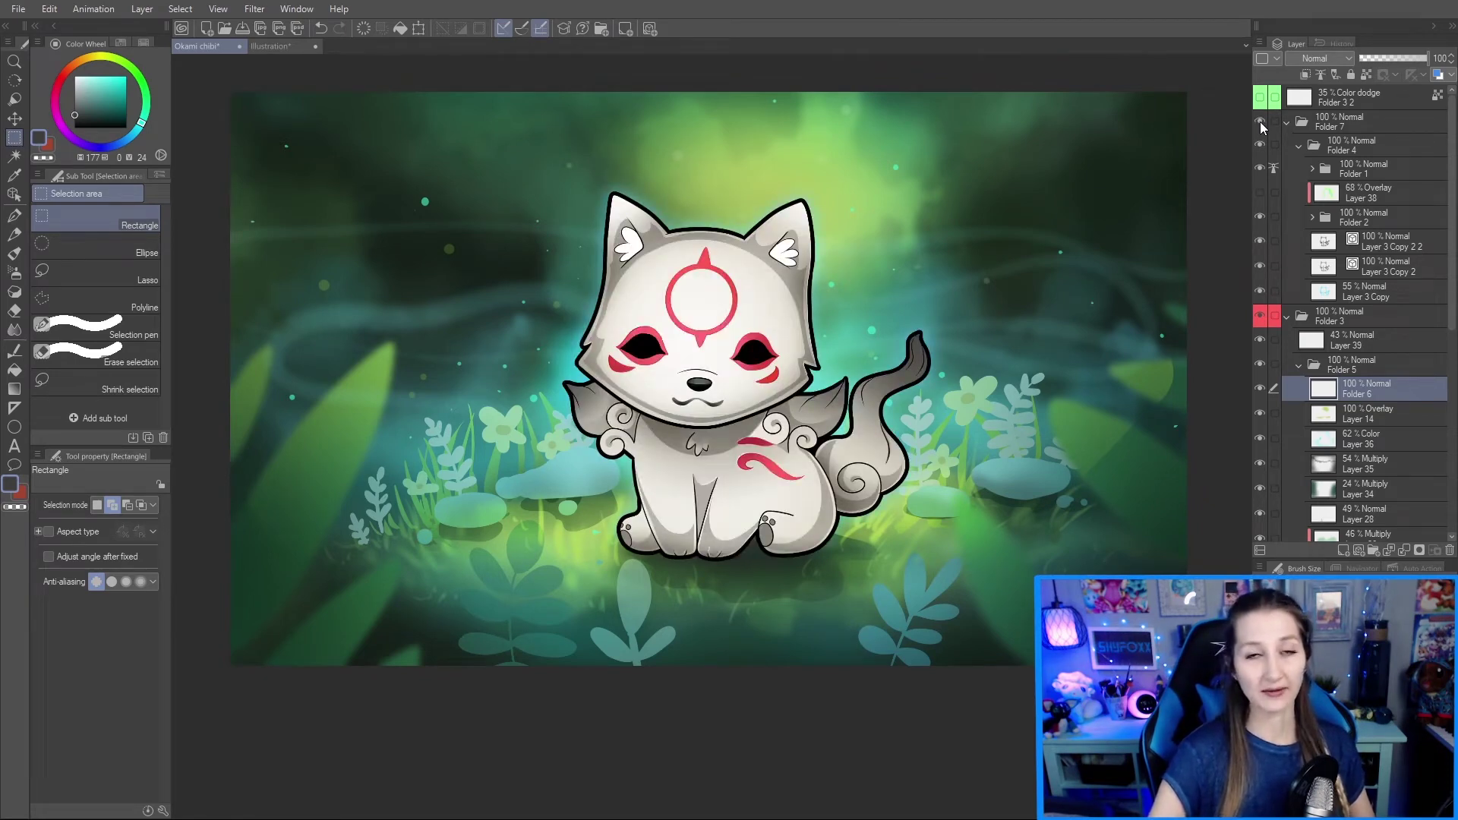
pyautogui.click(1260, 149)
pyautogui.click(1260, 149)
pyautogui.click(1260, 122)
pyautogui.click(1260, 121)
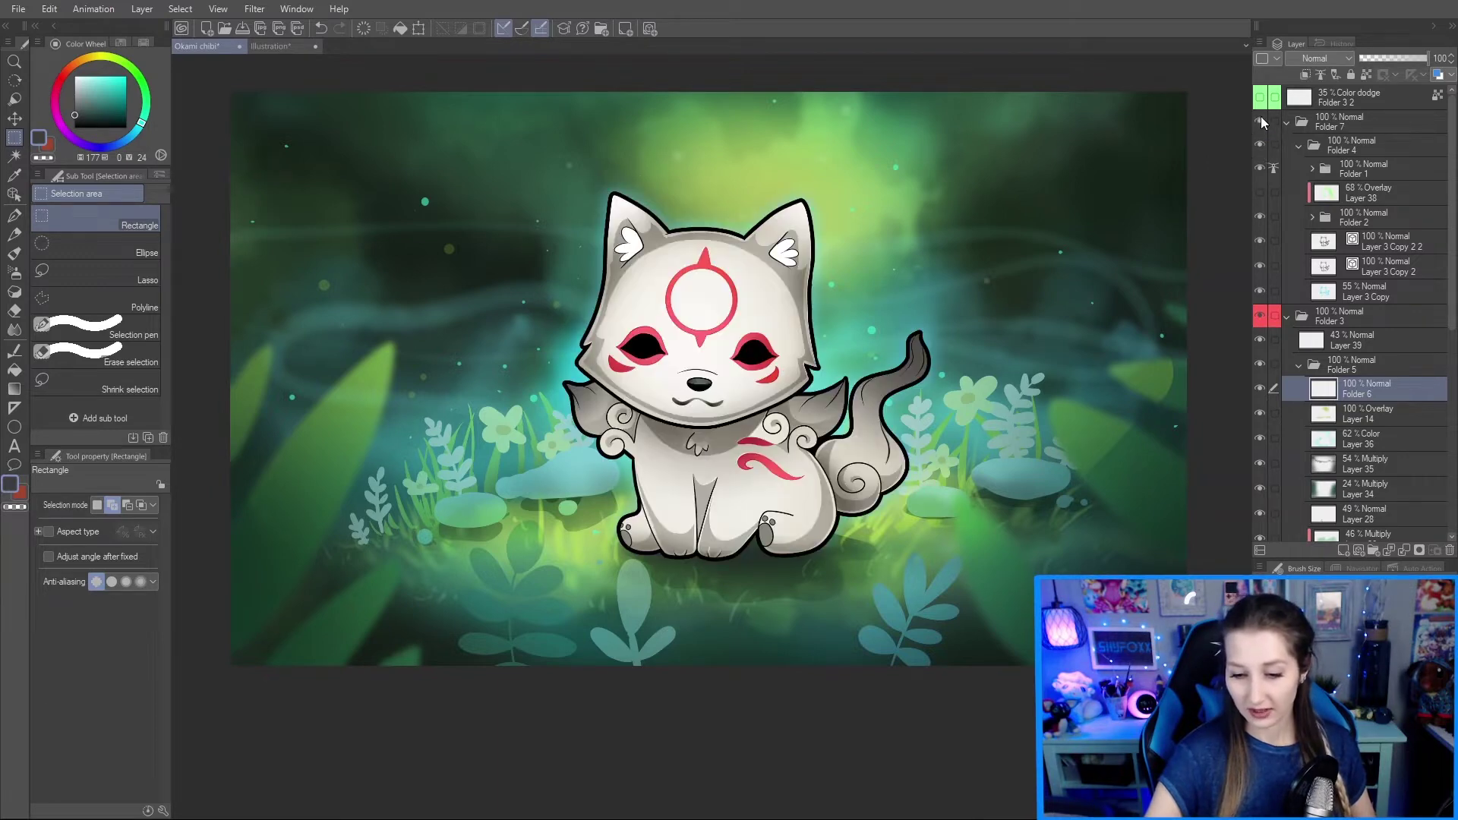
# Step: Collapse Folder 4, check what Folder 7 and Folder 3 contribute by toggling their visibility, and select Folder 3
pyautogui.click(1299, 146)
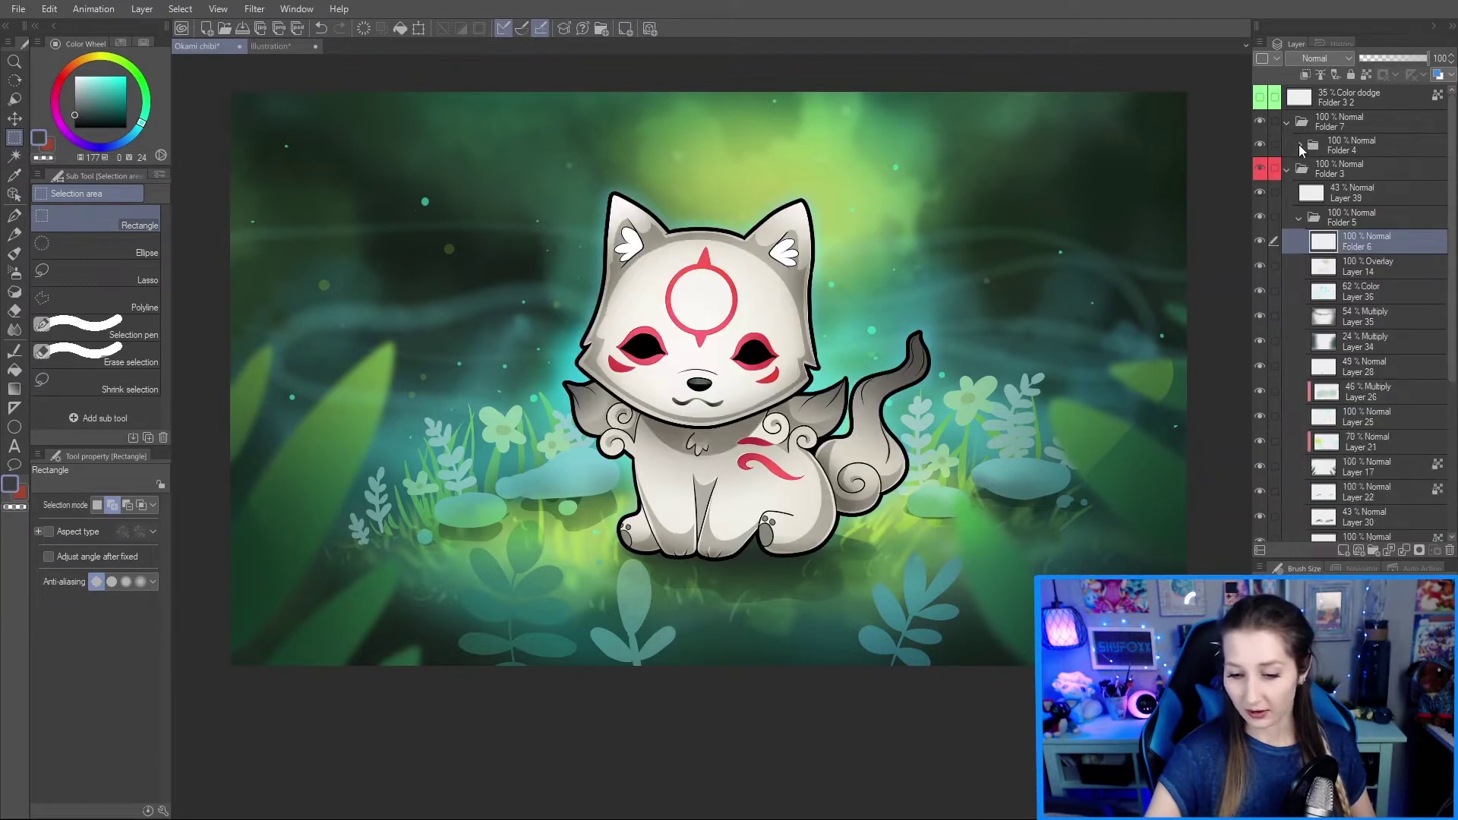
pyautogui.click(1260, 121)
pyautogui.click(1261, 120)
pyautogui.click(1265, 162)
pyautogui.click(1265, 163)
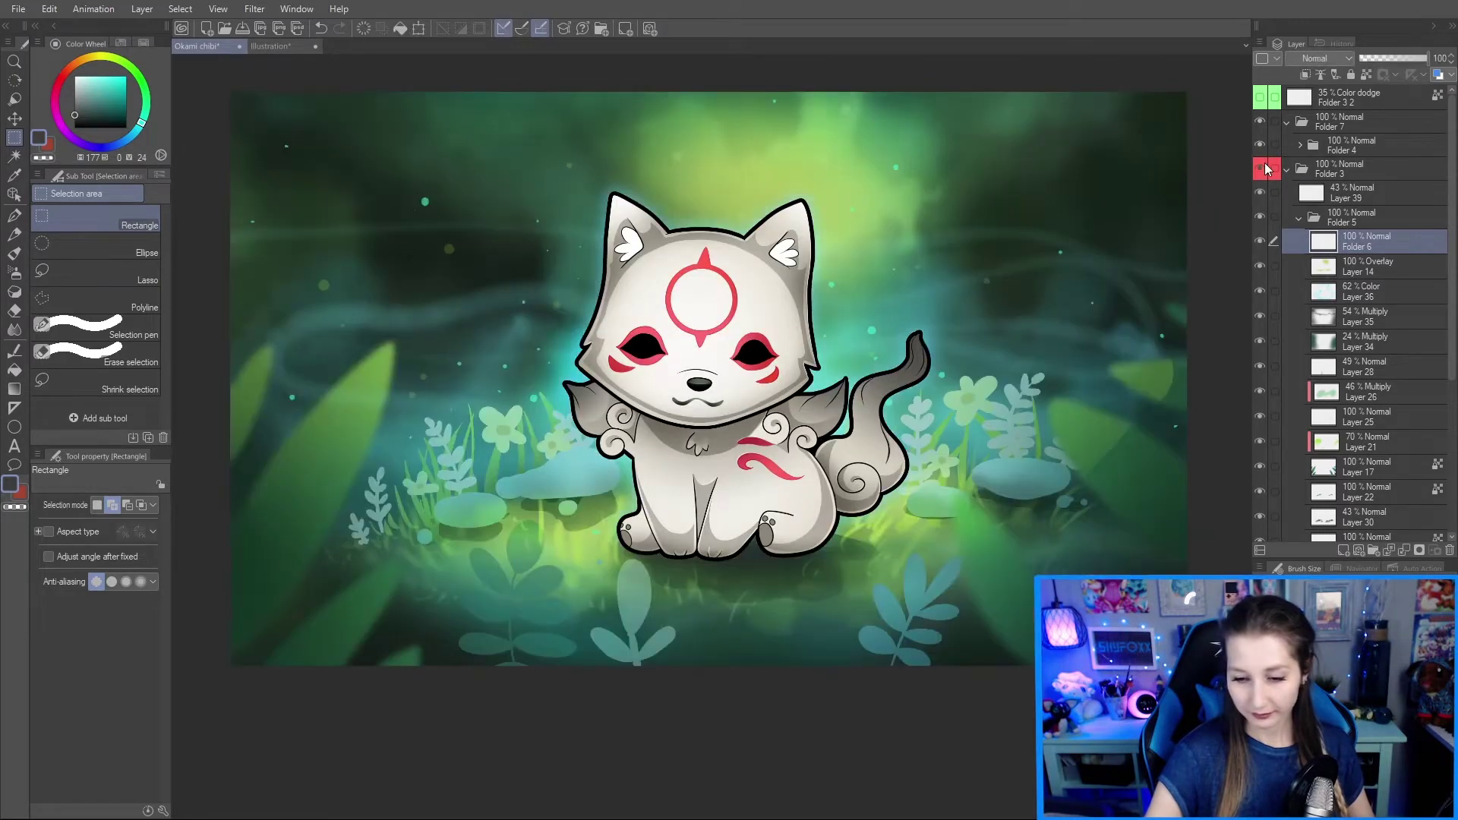
pyautogui.click(1334, 167)
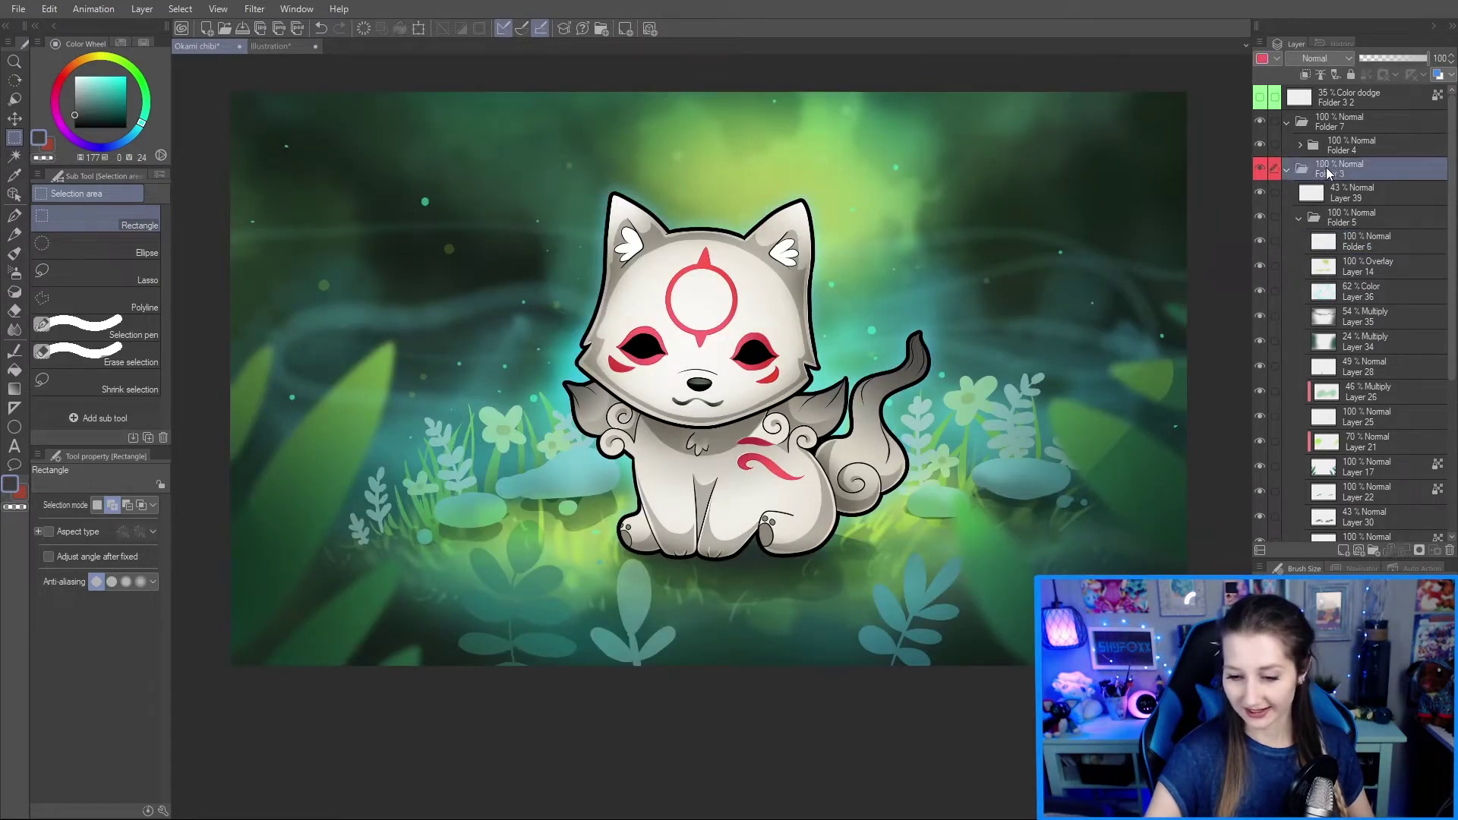
# Step: Hide Layer 39 and the upper layers of Folder 5 down to Layer 25, keeping Folder 5 itself visible
pyautogui.click(1261, 194)
pyautogui.moveTo(1259, 217); pyautogui.dragTo(1261, 239)
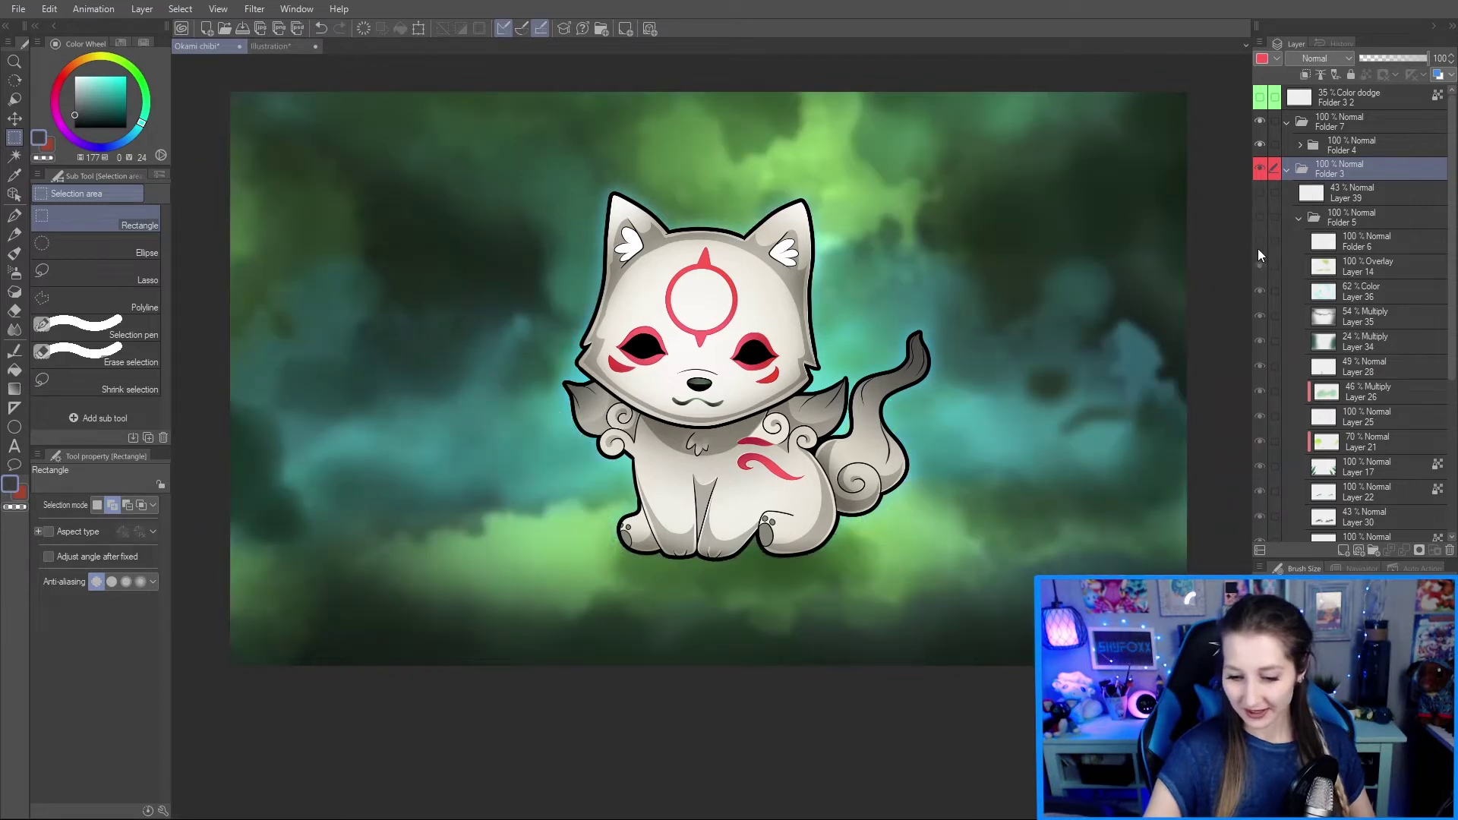
pyautogui.click(1259, 218)
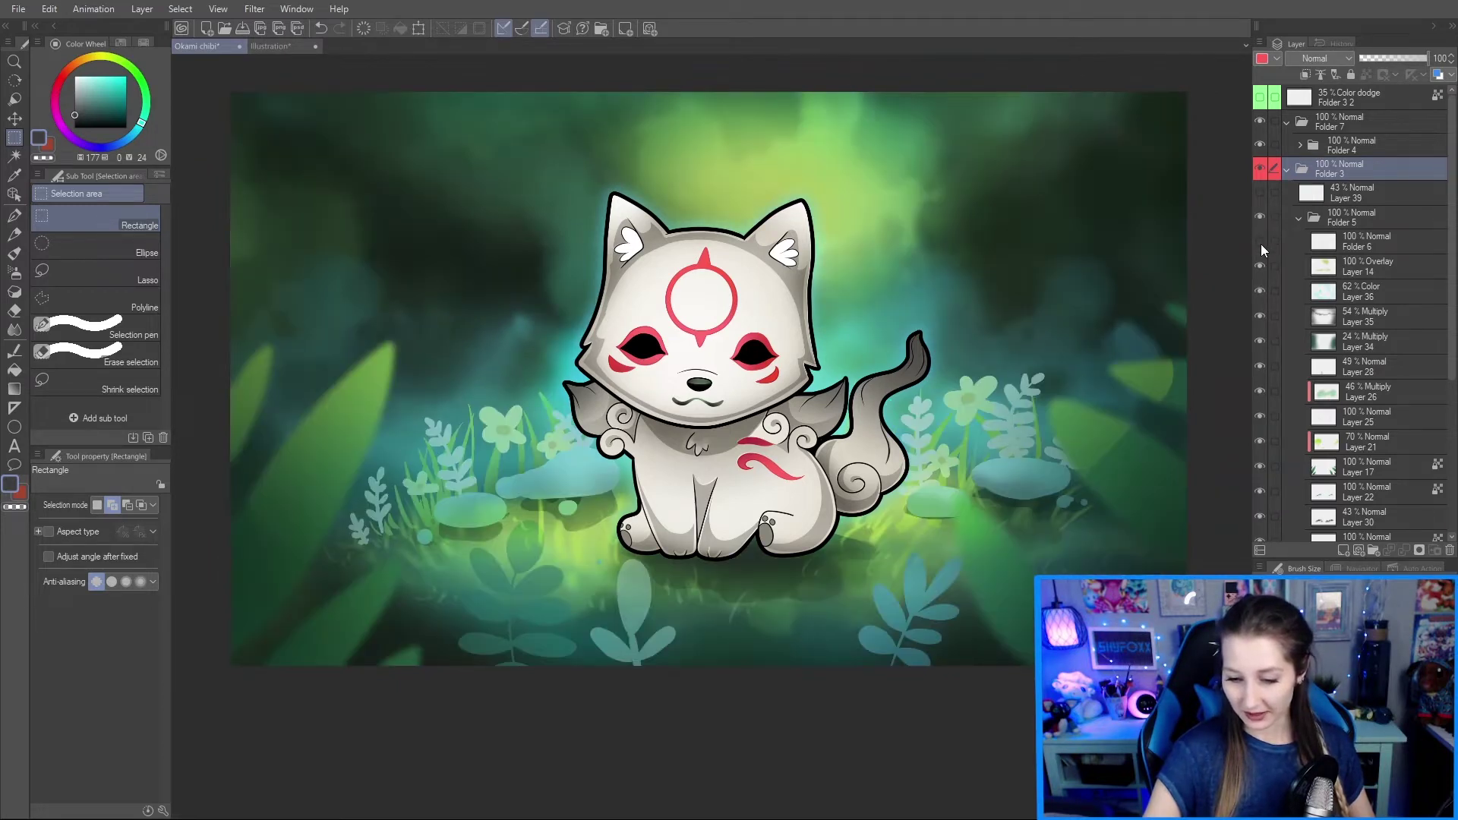
pyautogui.moveTo(1260, 292); pyautogui.dragTo(1264, 390)
pyautogui.scroll(-5, 1265, 418)
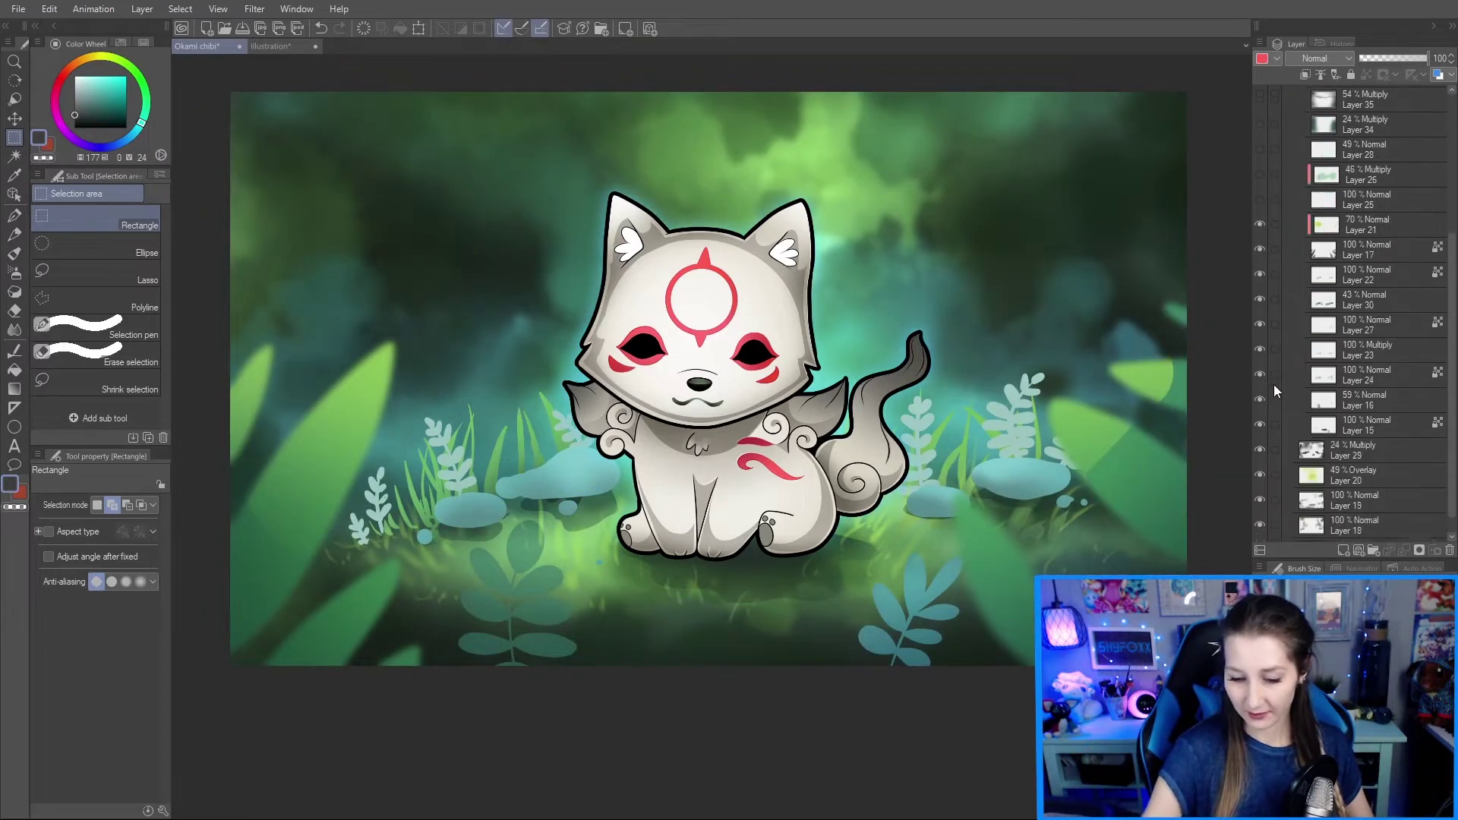
# Step: Hide the remaining background layers from Layer 21 down through Layer 18, leaving Layer 13 visible
pyautogui.click(1261, 248)
pyautogui.moveTo(1262, 303); pyautogui.dragTo(1259, 500)
pyautogui.scroll(-1, 1273, 458)
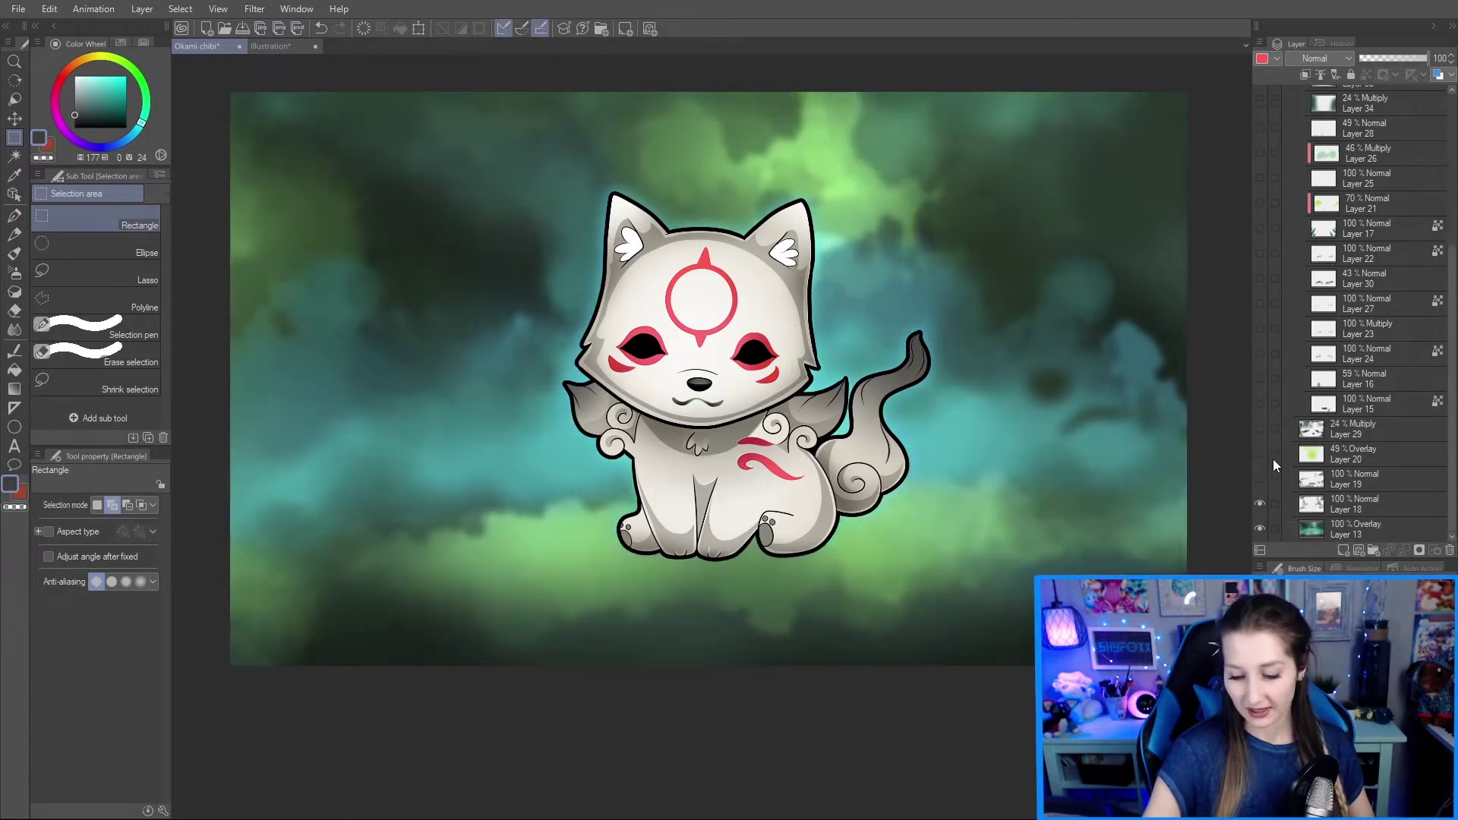
pyautogui.click(1265, 503)
# Step: Select Layer 13 and toggle its visibility to inspect the base background colours
pyautogui.click(1344, 534)
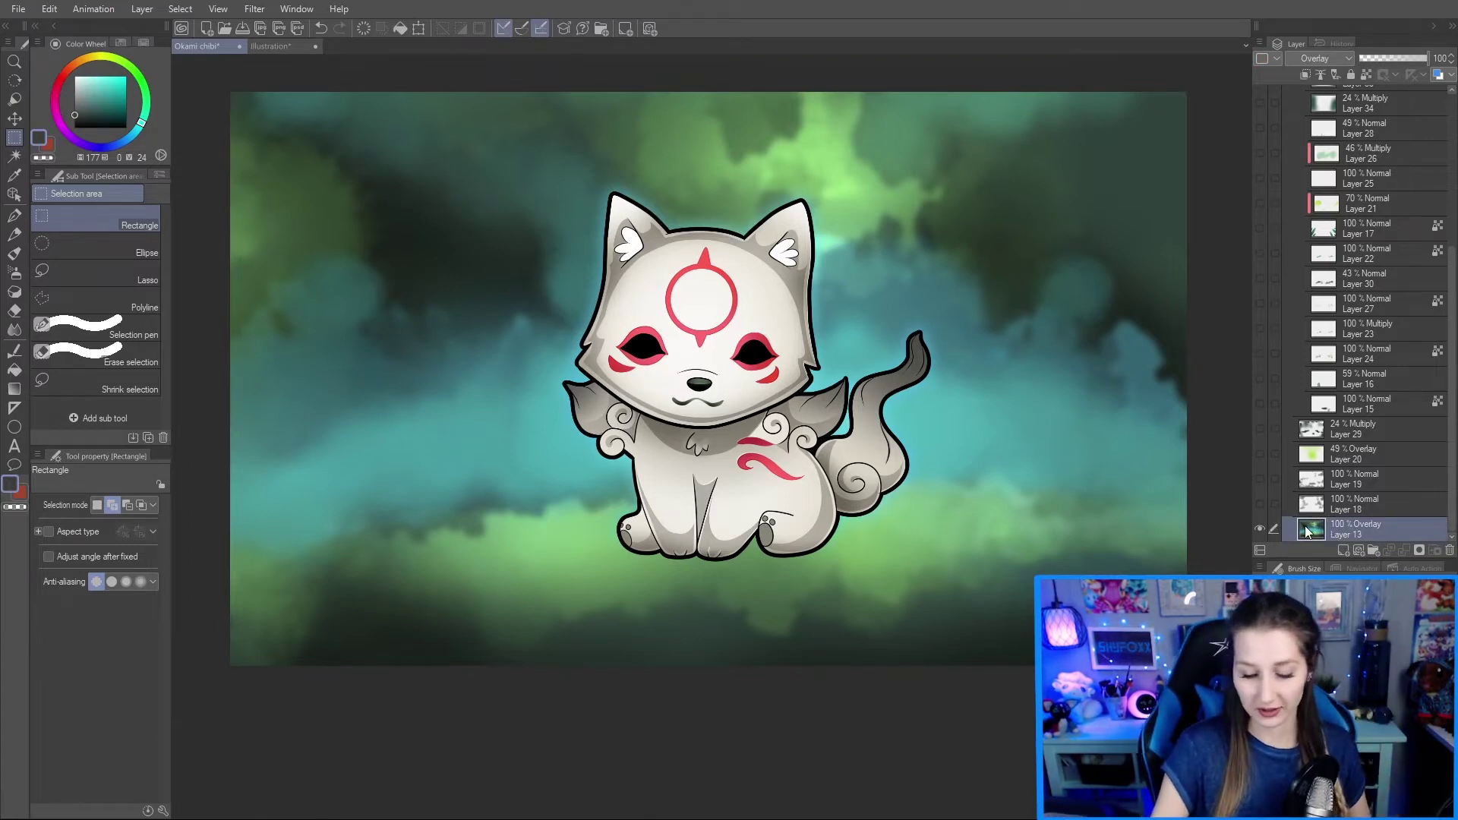
pyautogui.click(1260, 530)
pyautogui.click(1259, 530)
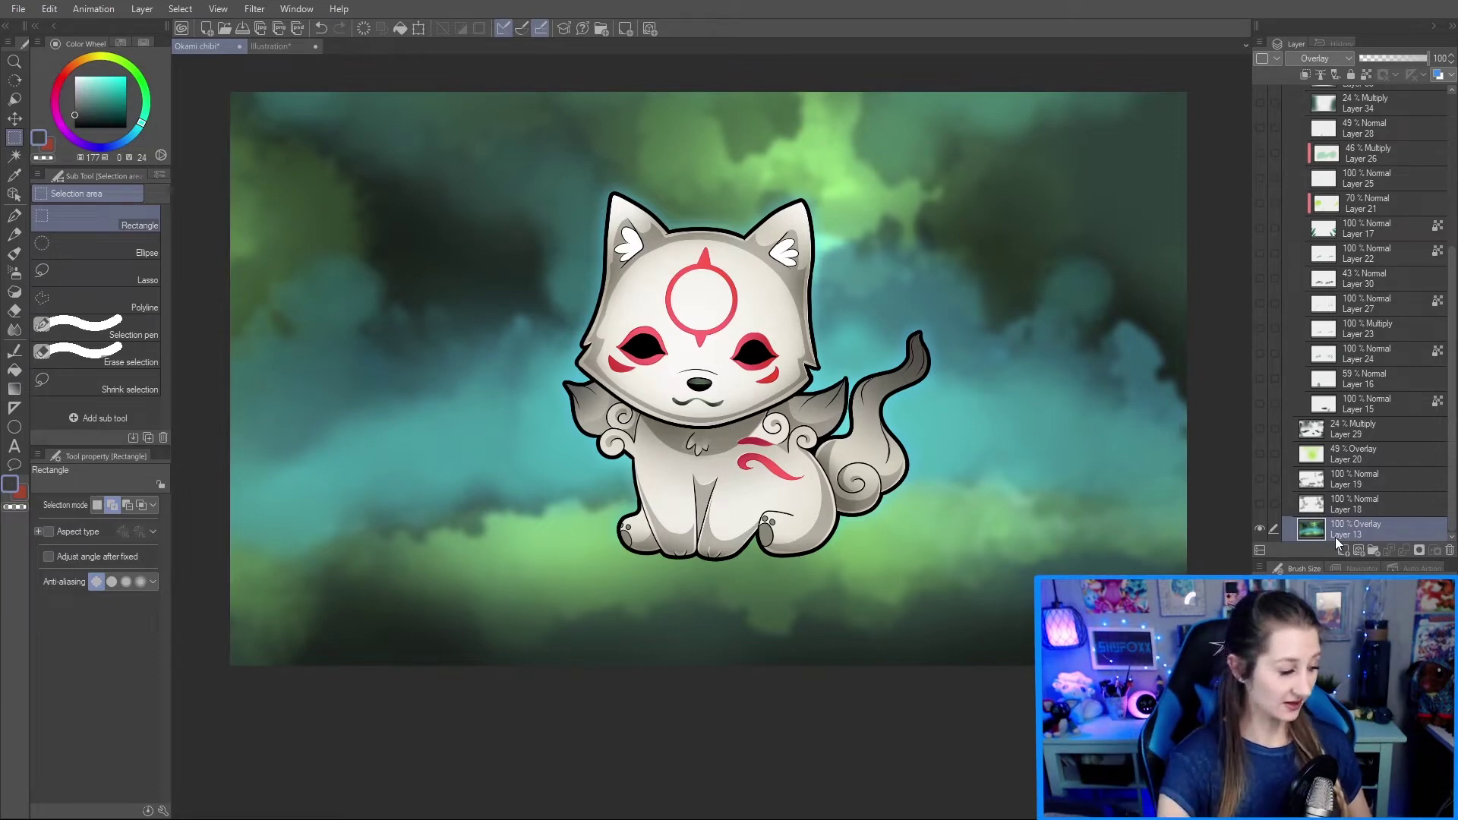
# Step: Sample the dark green from the Okami chibi background and fill the blank Illustration canvas with it
pyautogui.press('i')
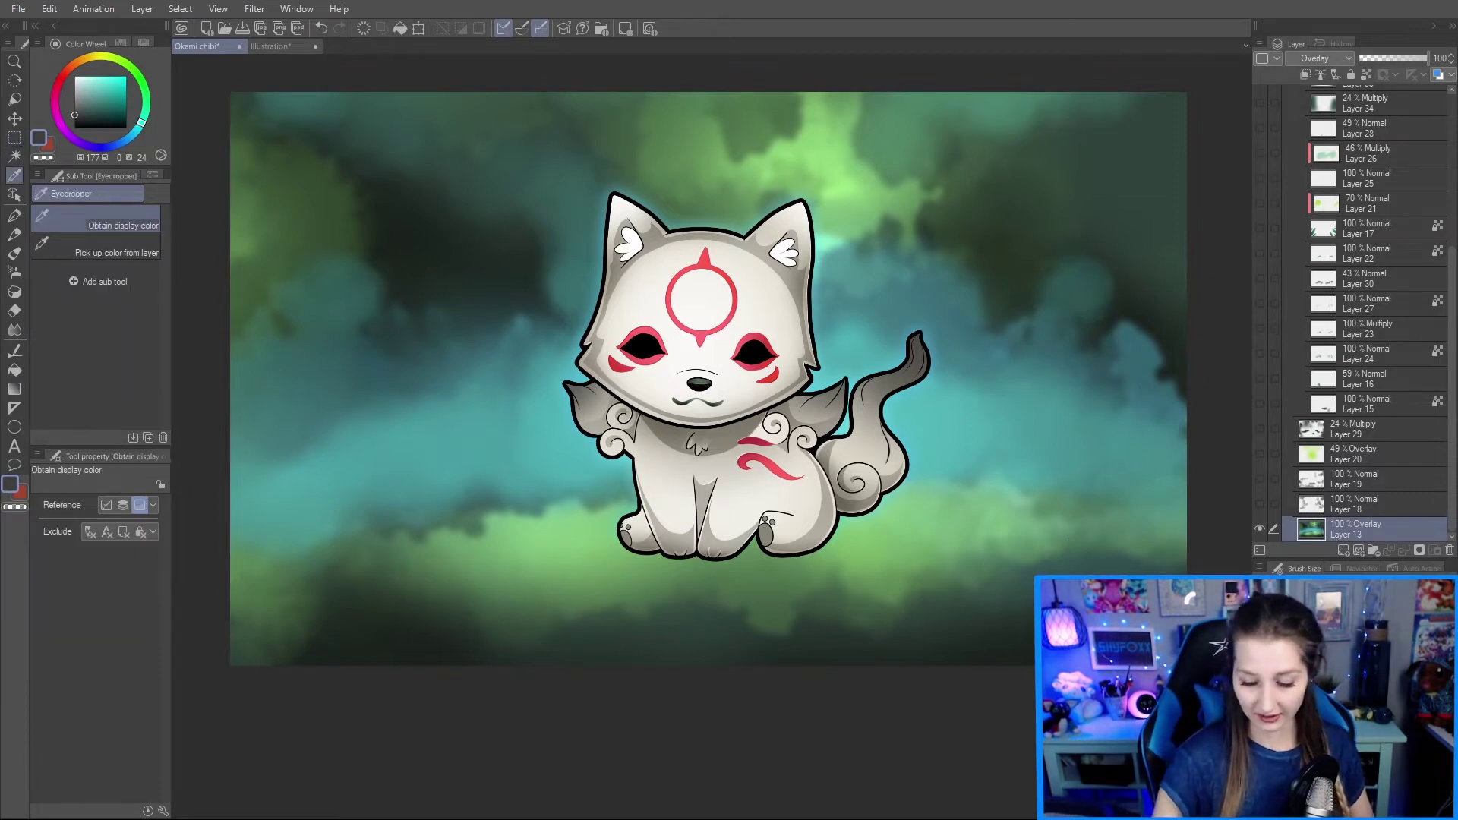
pyautogui.click(310, 47)
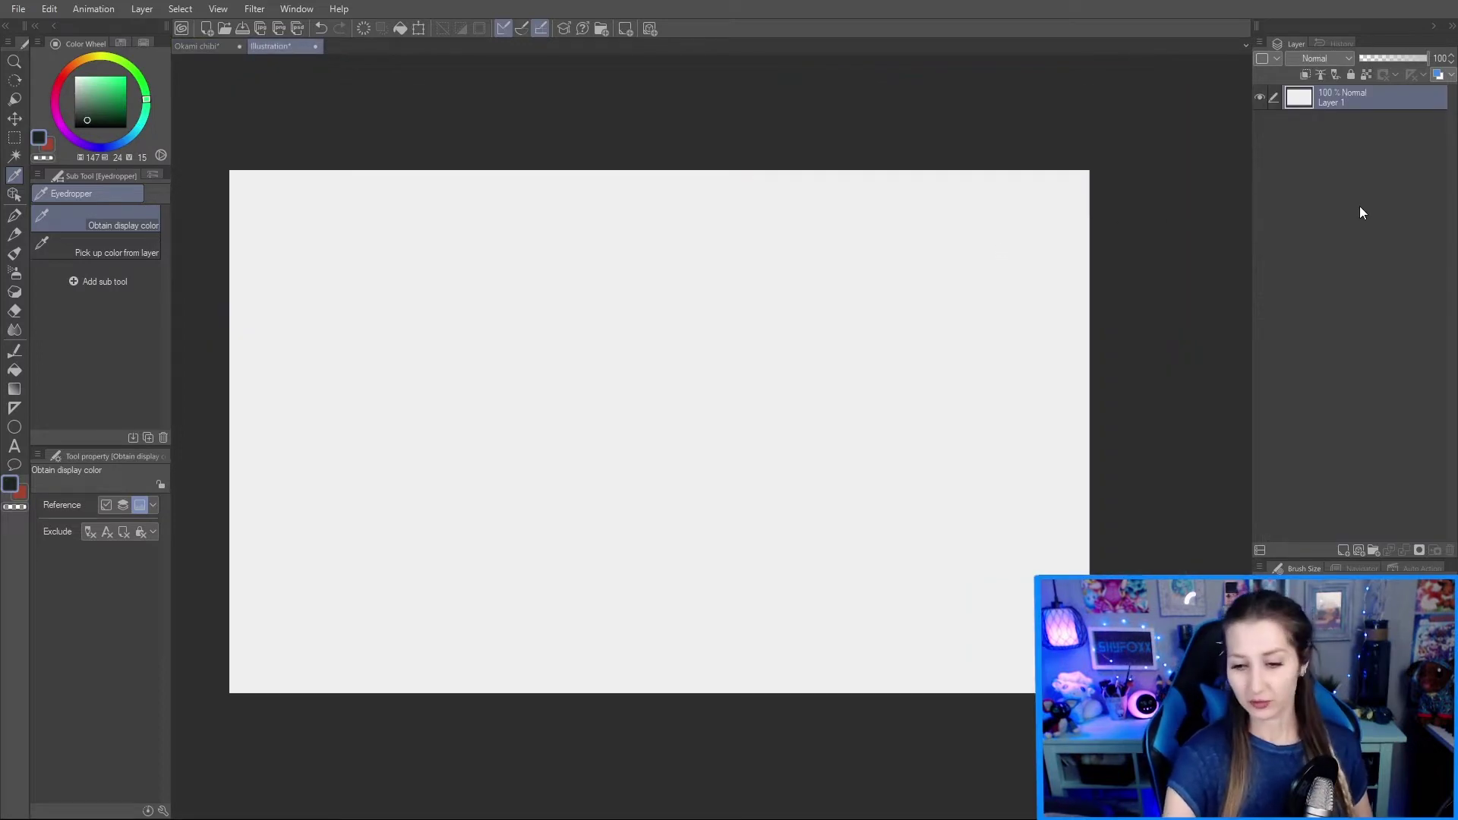
pyautogui.press('g')
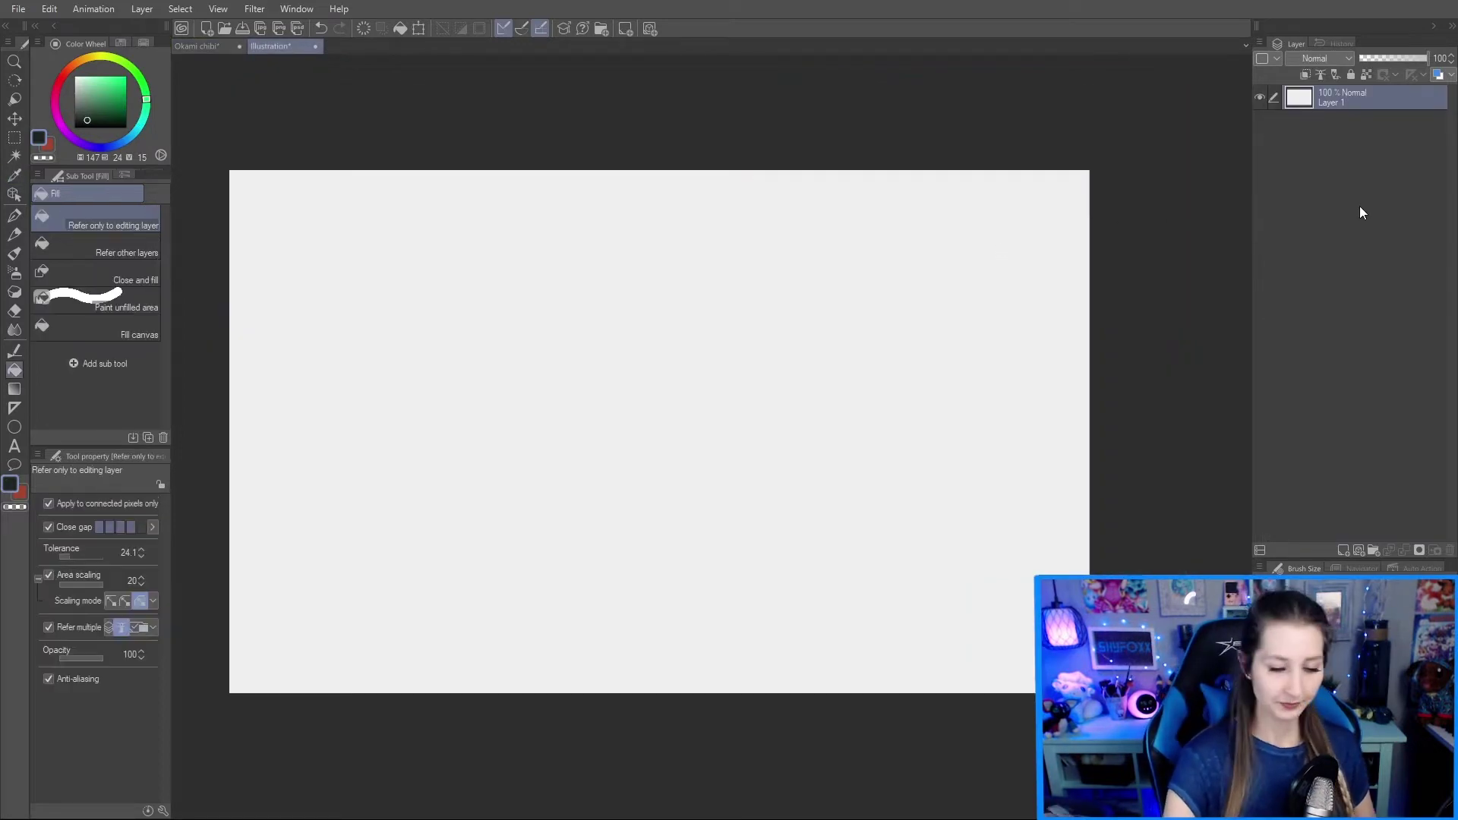
pyautogui.click(1016, 224)
# Step: Sample the light green from the Okami chibi background and choose the AG14 brush for the Illustration canvas
pyautogui.hotkey('ctrl', 'Tab')
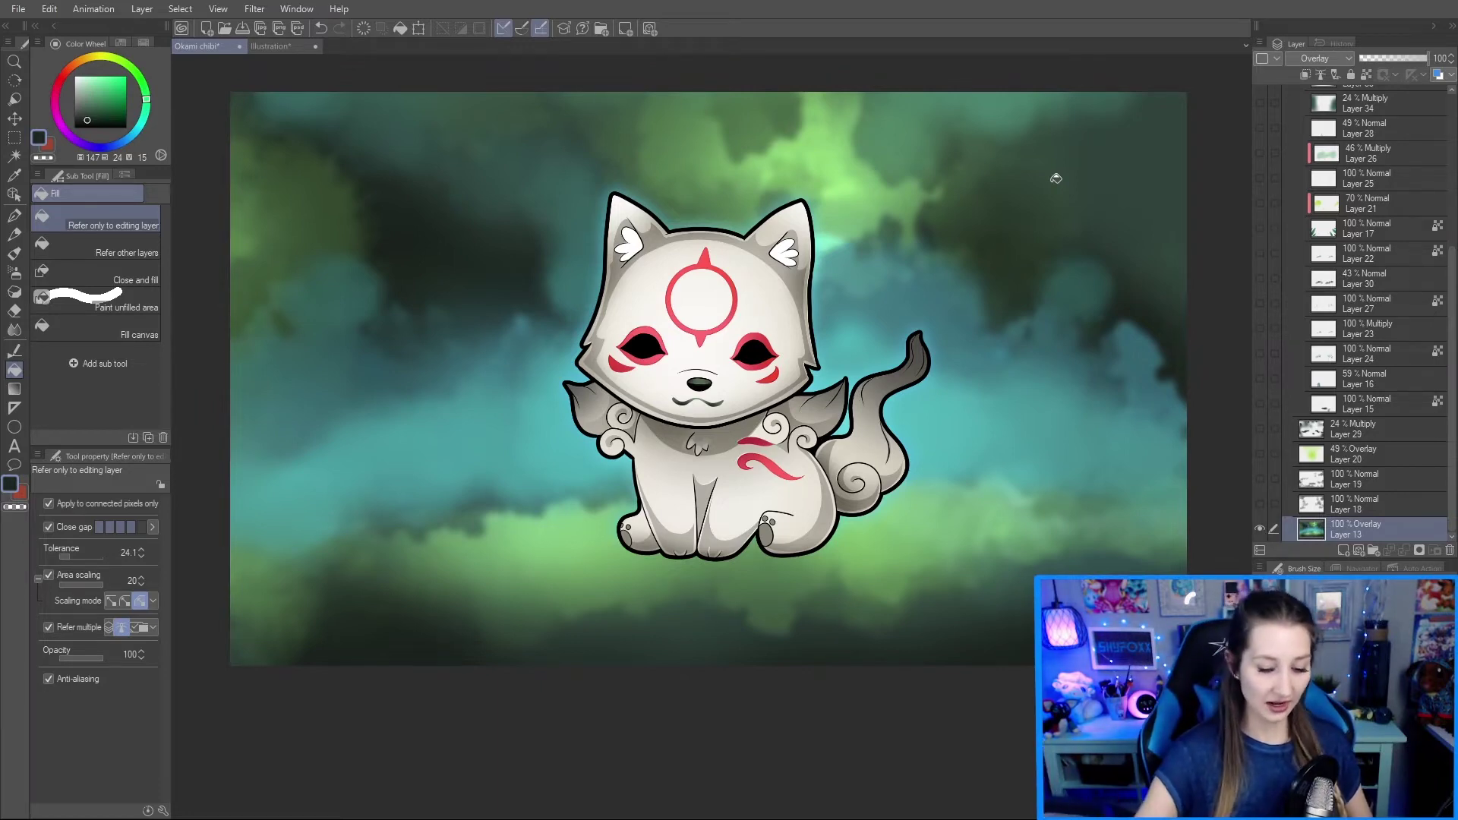
pyautogui.press('i')
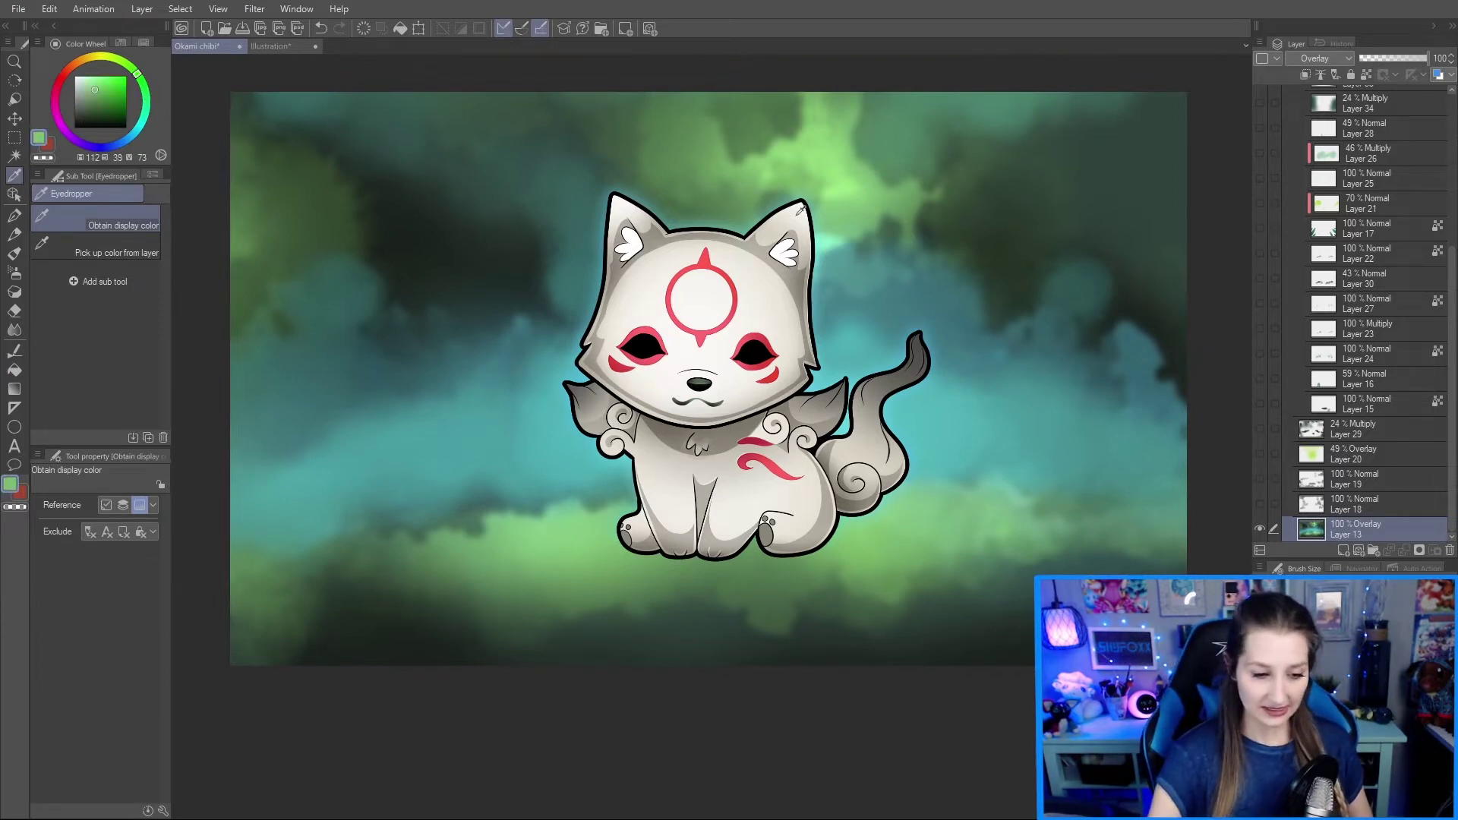
pyautogui.click(276, 47)
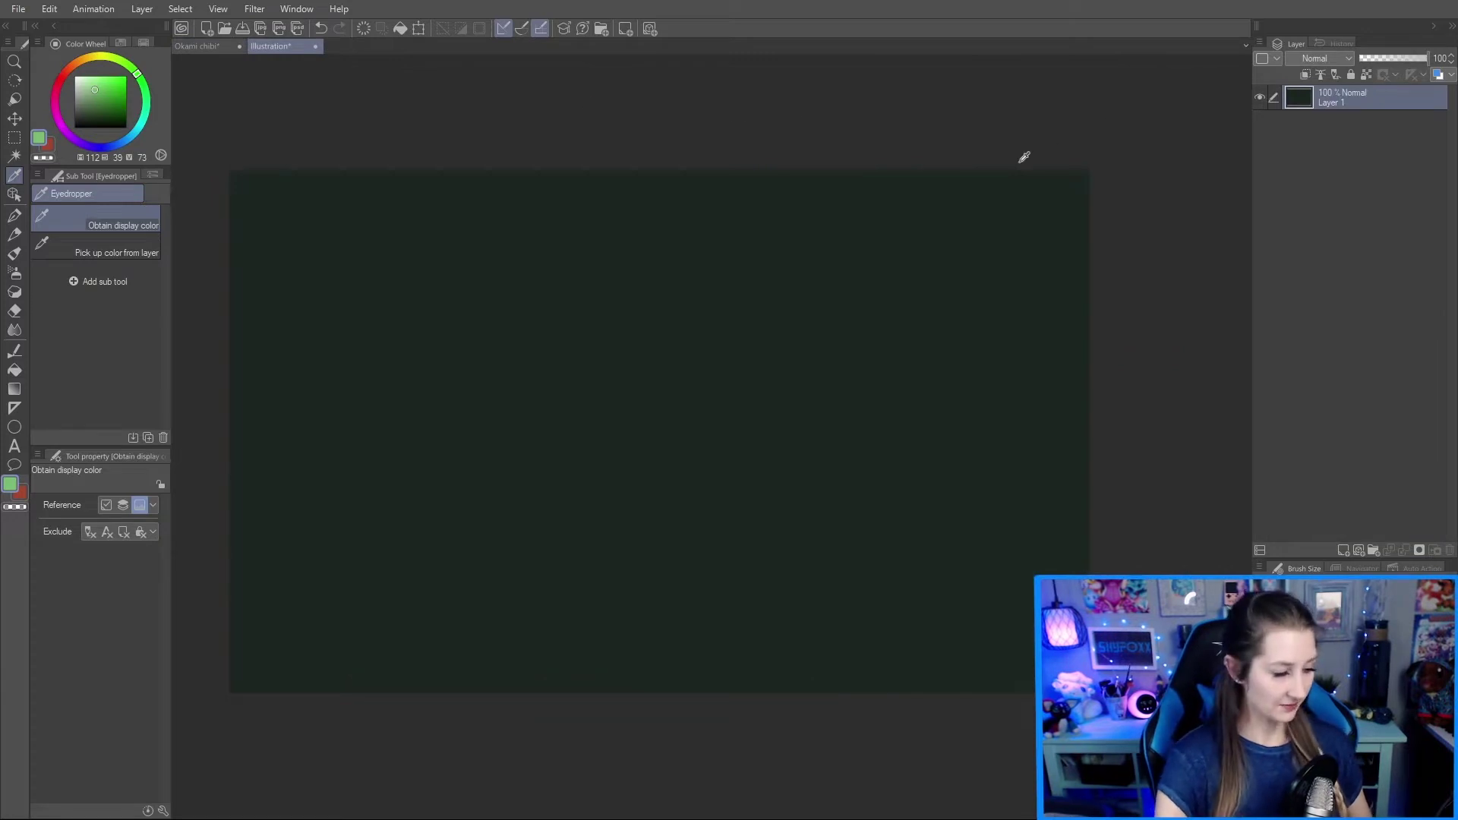
pyautogui.press('b')
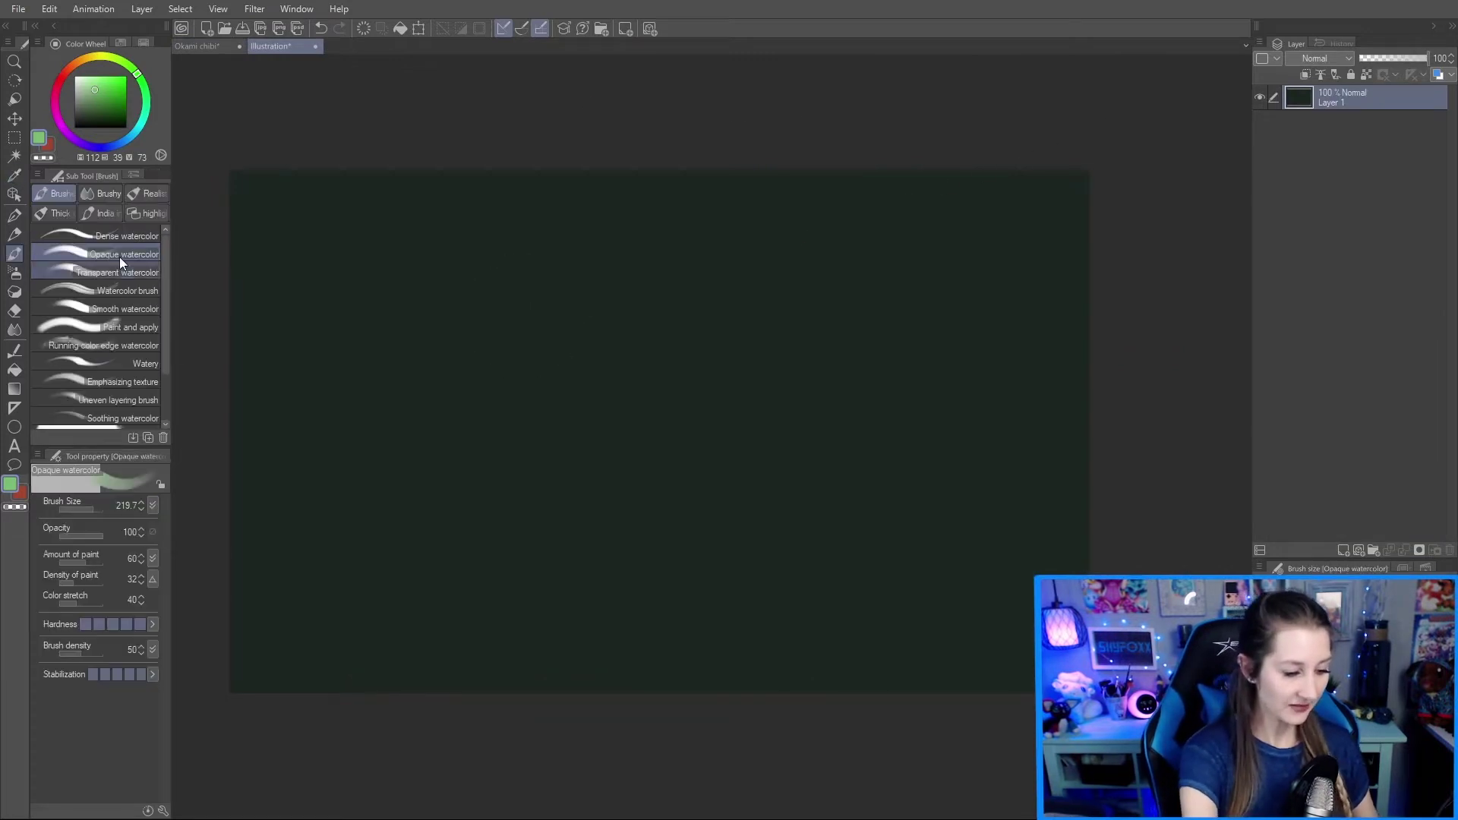
pyautogui.click(108, 194)
pyautogui.scroll(-5, 164, 355)
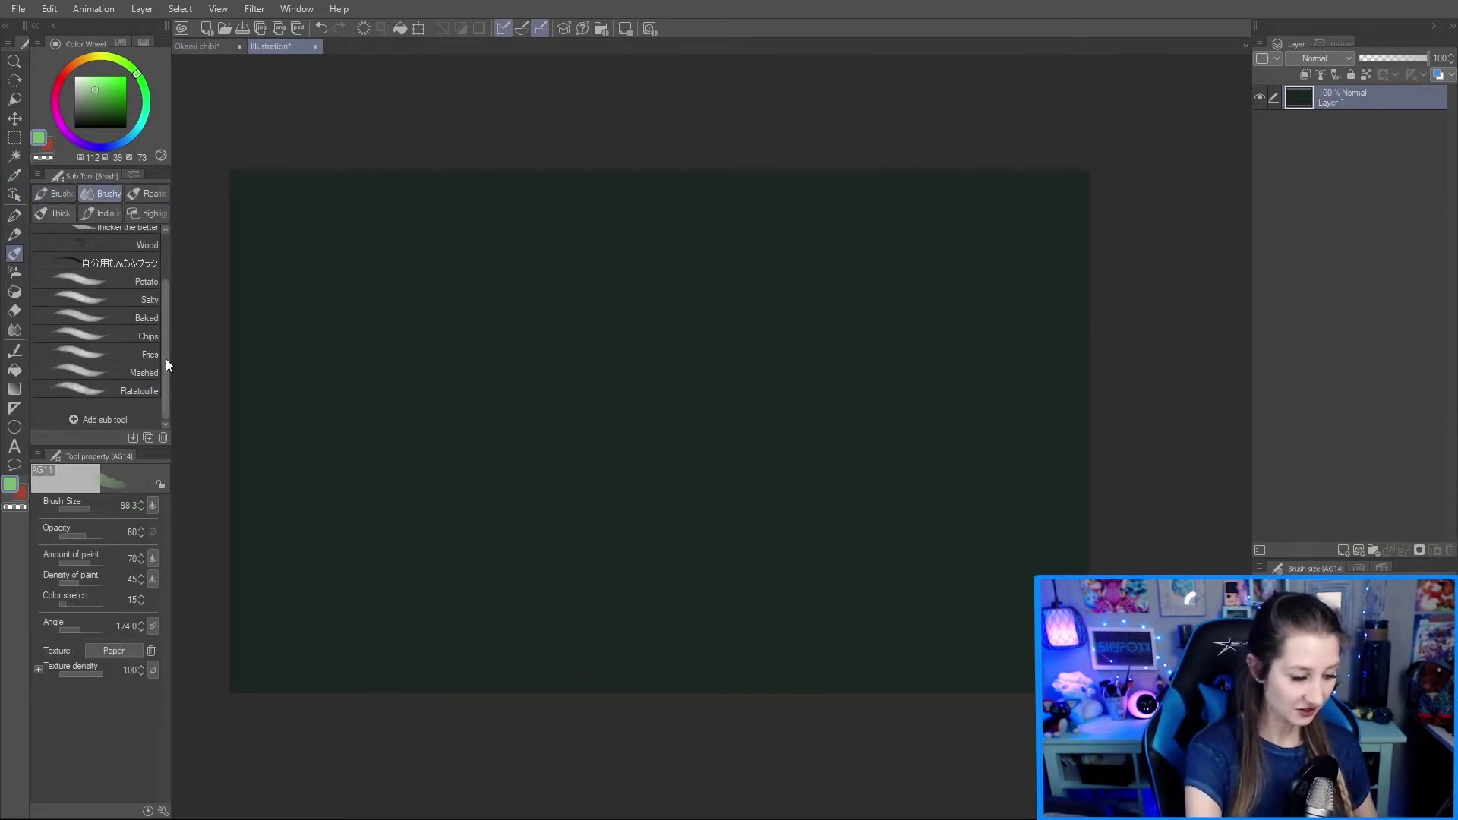
pyautogui.scroll(3, 166, 359)
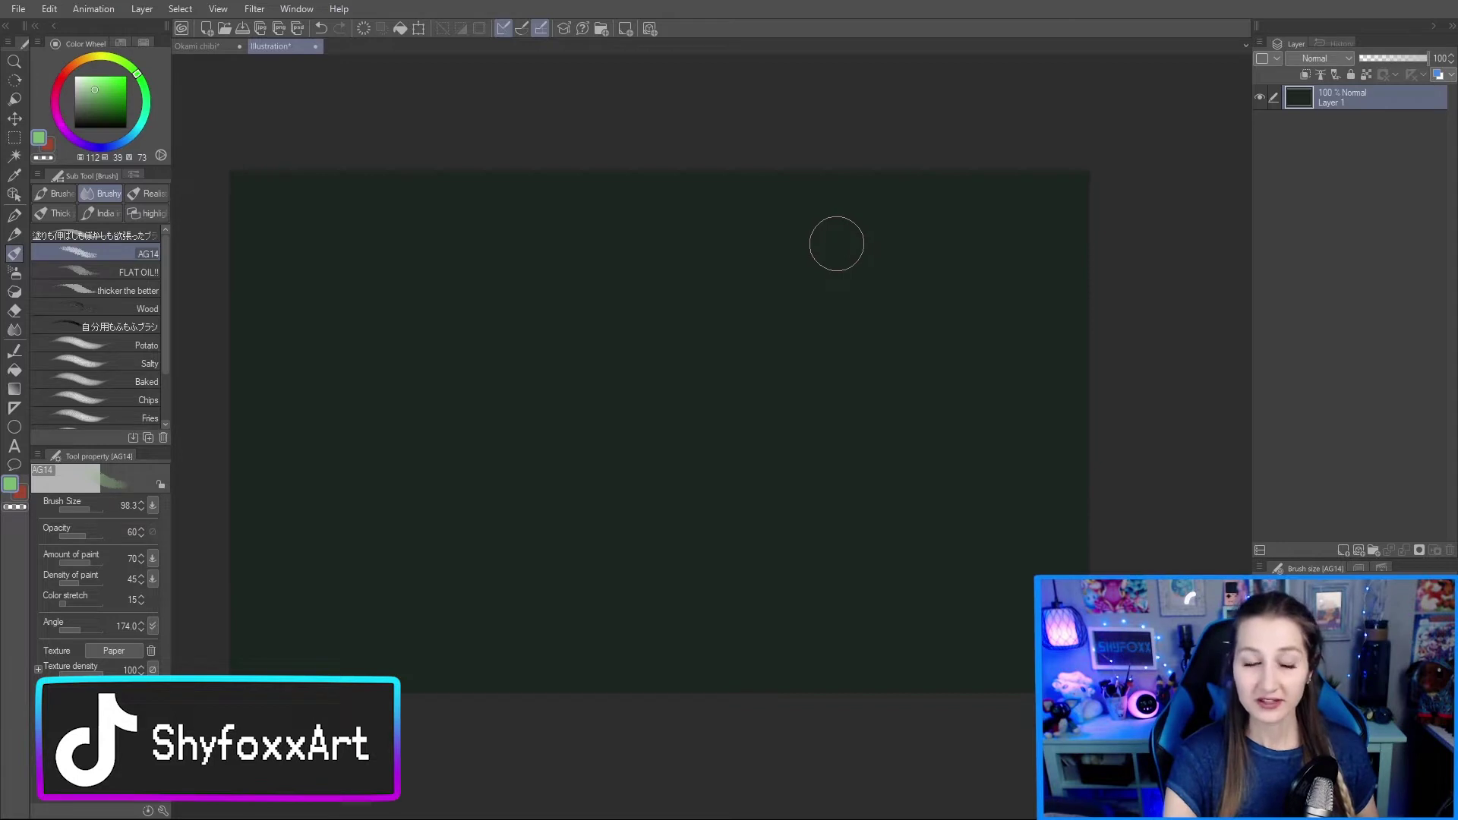
# Step: Paint a textured light green band across the lower middle of the canvas with the brush size at 310.2, checking against the Okami chibi background
pyautogui.moveTo(832, 249); pyautogui.dragTo(854, 237)
pyautogui.moveTo(247, 488)
pyautogui.mouseDown()
pyautogui.moveTo(386, 511)
pyautogui.moveTo(500, 524)
pyautogui.moveTo(820, 450)
pyautogui.moveTo(992, 526)
pyautogui.moveTo(1124, 447)
pyautogui.moveTo(1062, 485)
pyautogui.moveTo(1068, 498)
pyautogui.moveTo(1051, 452)
pyautogui.moveTo(1107, 448)
pyautogui.moveTo(914, 434)
pyautogui.moveTo(882, 486)
pyautogui.moveTo(1011, 515)
pyautogui.moveTo(1114, 483)
pyautogui.moveTo(1021, 531)
pyautogui.moveTo(814, 466)
pyautogui.mouseUp()
pyautogui.moveTo(410, 426)
pyautogui.mouseDown()
pyautogui.moveTo(219, 554)
pyautogui.moveTo(339, 384)
pyautogui.mouseUp()
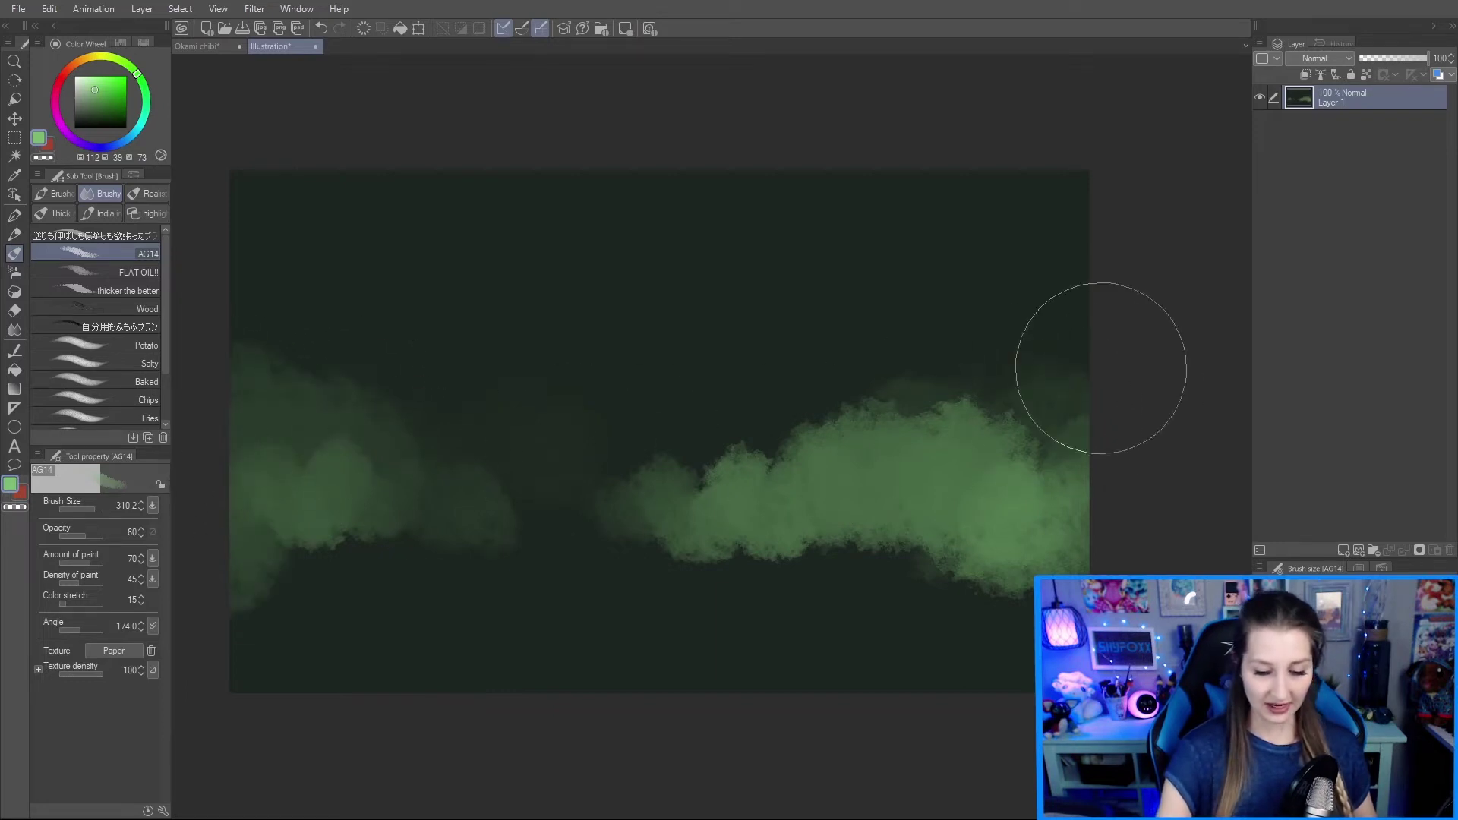
pyautogui.click(199, 46)
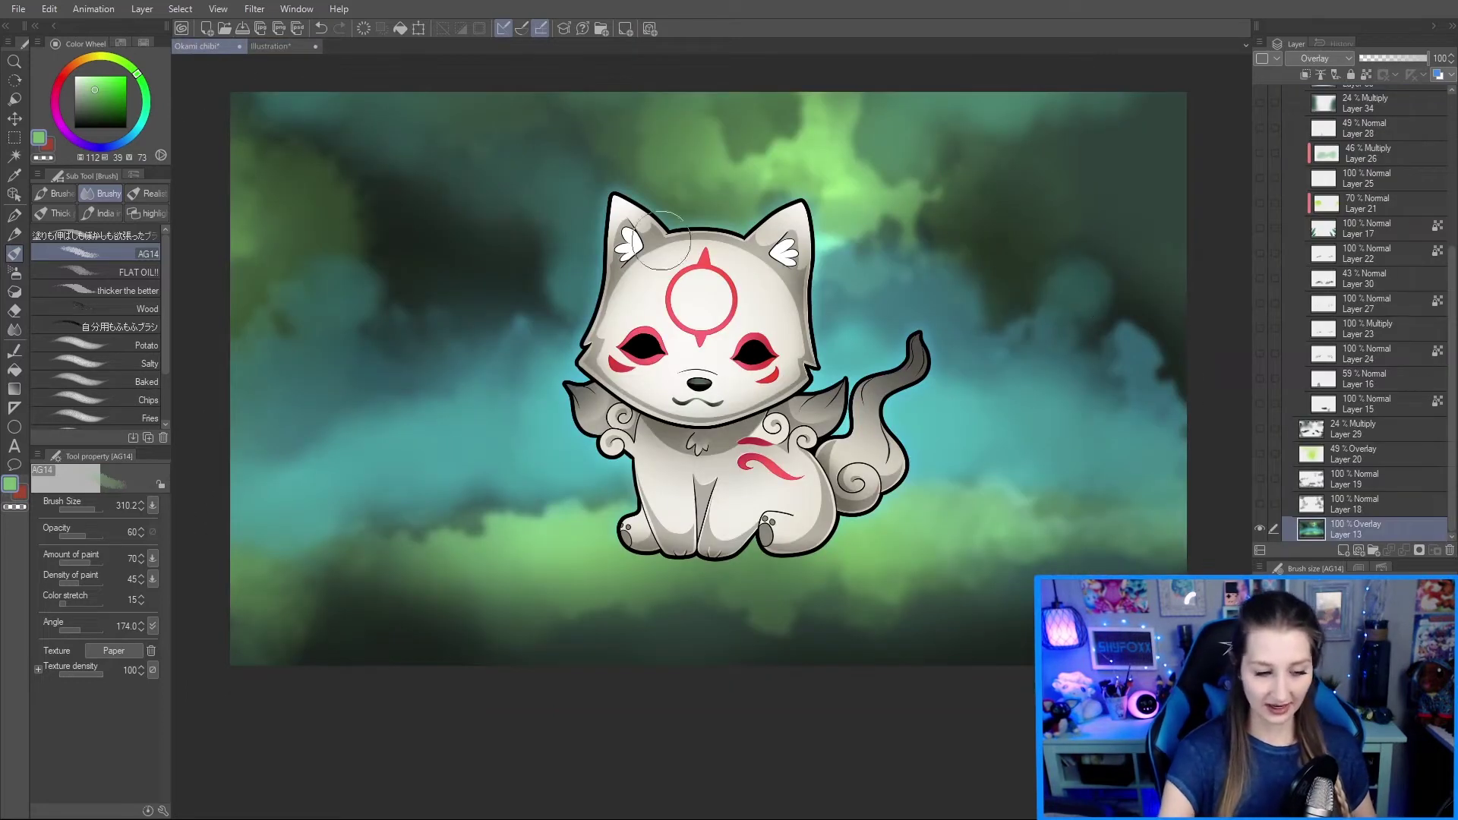
pyautogui.click(285, 46)
pyautogui.moveTo(485, 554)
pyautogui.mouseDown()
pyautogui.moveTo(768, 558)
pyautogui.moveTo(895, 519)
pyautogui.moveTo(673, 551)
pyautogui.moveTo(439, 527)
pyautogui.moveTo(228, 439)
pyautogui.mouseUp()
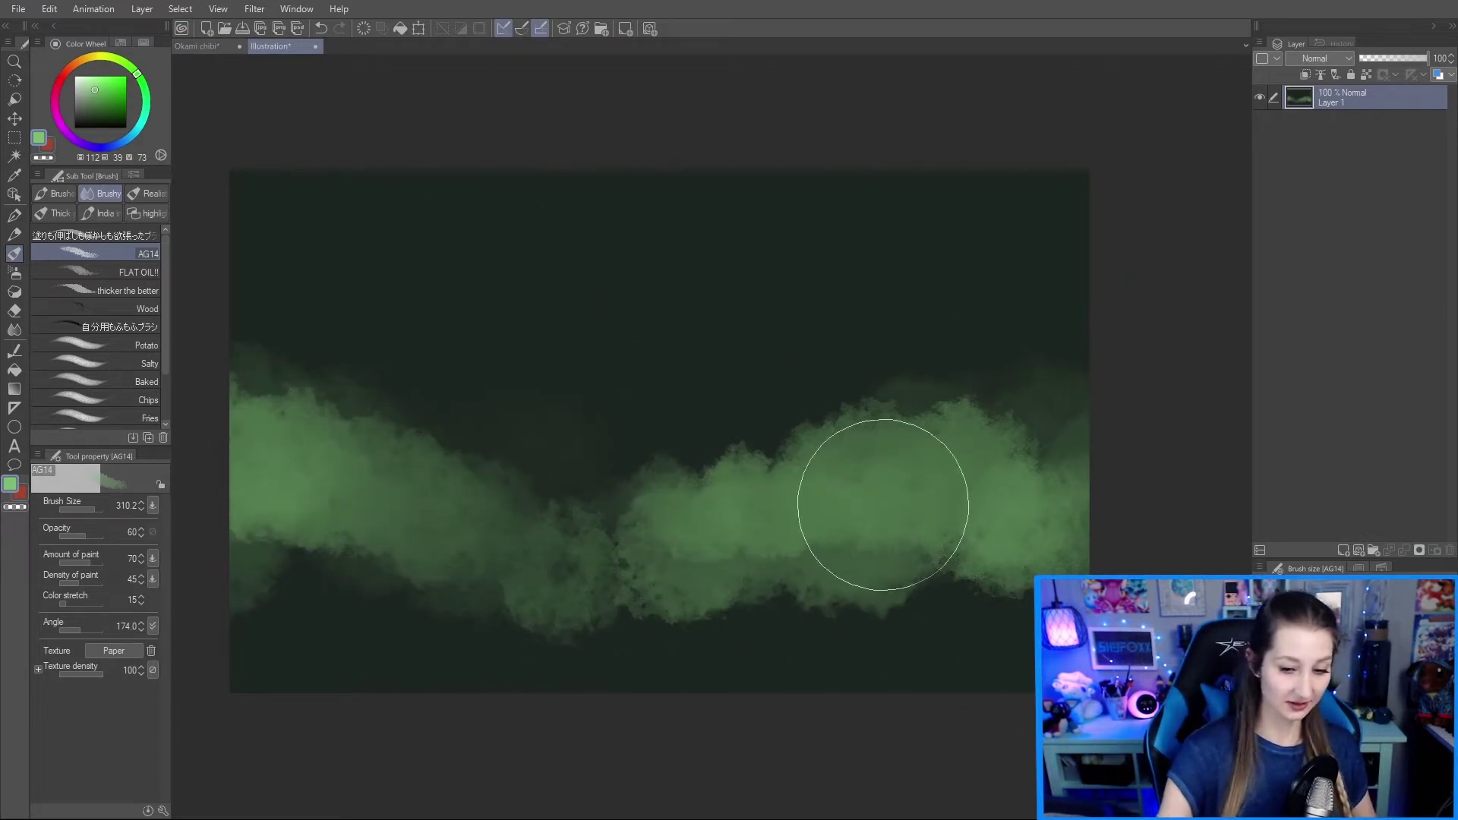
# Step: Sample the teal from the Okami chibi background and paint a band above the green one, mainly with the AG14 brush
pyautogui.click(241, 43)
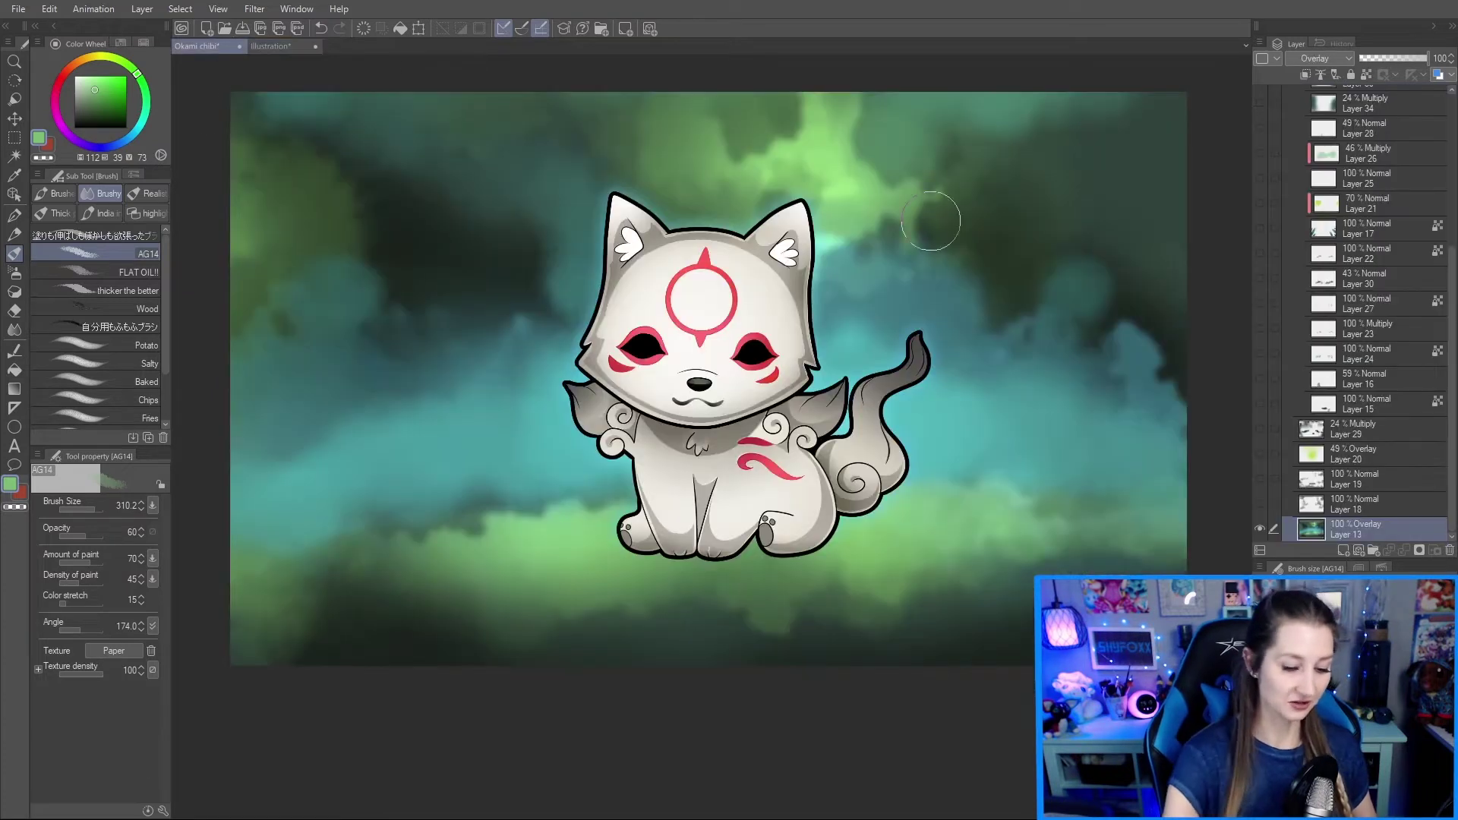
pyautogui.press('i')
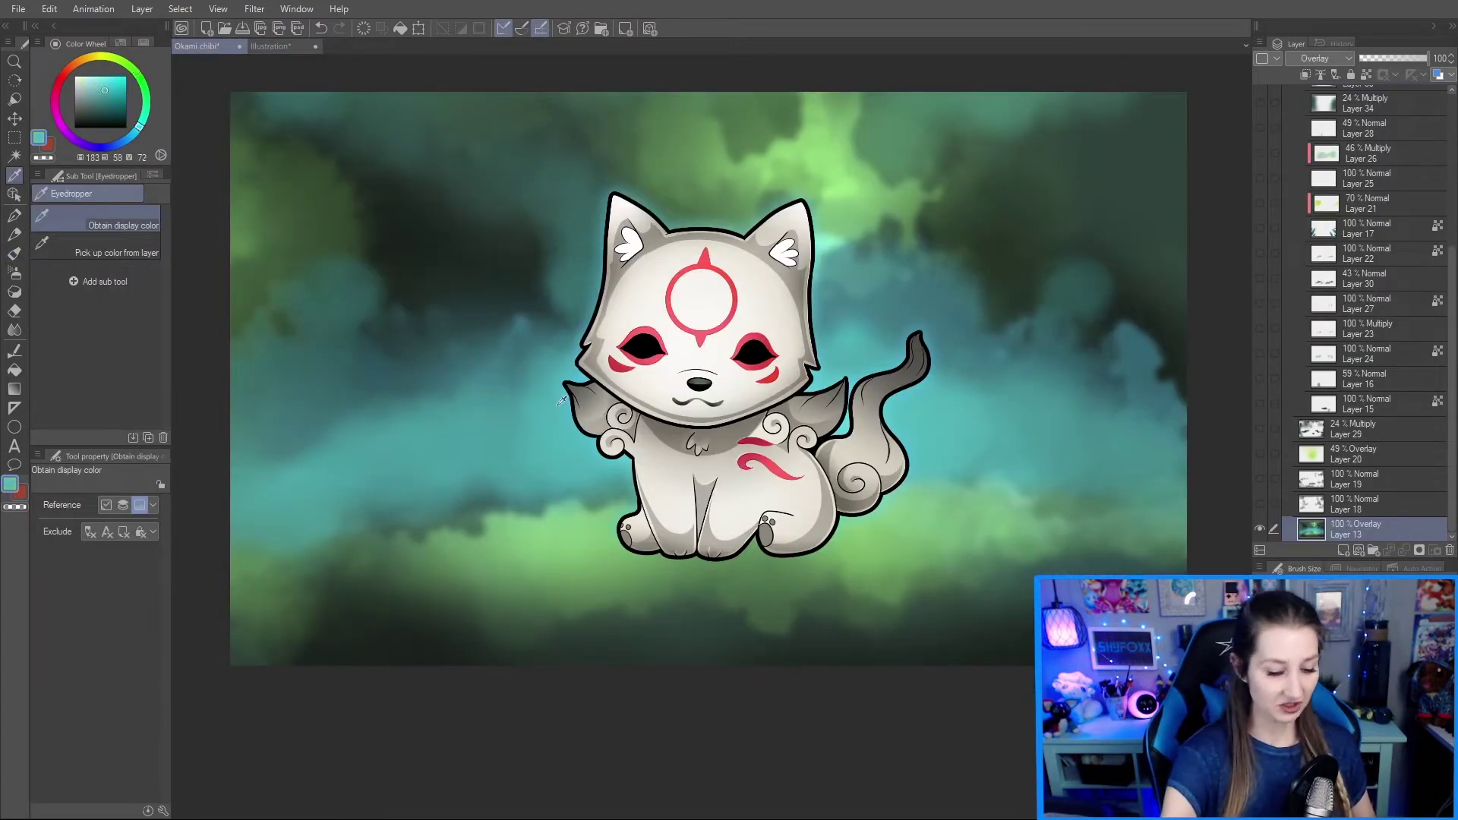
pyautogui.click(271, 45)
pyautogui.press('b')
pyautogui.moveTo(266, 349); pyautogui.dragTo(352, 389)
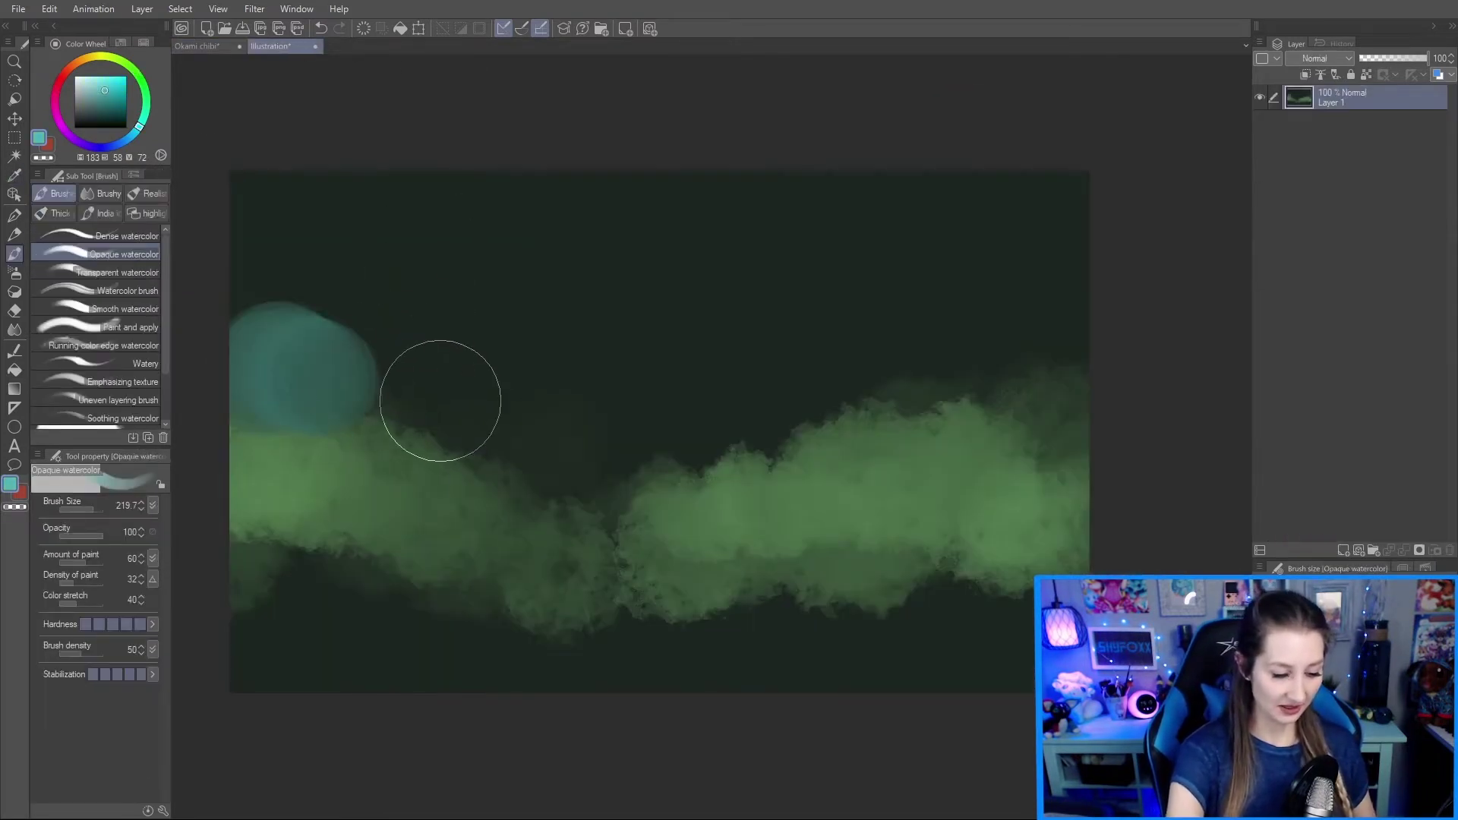
pyautogui.click(100, 193)
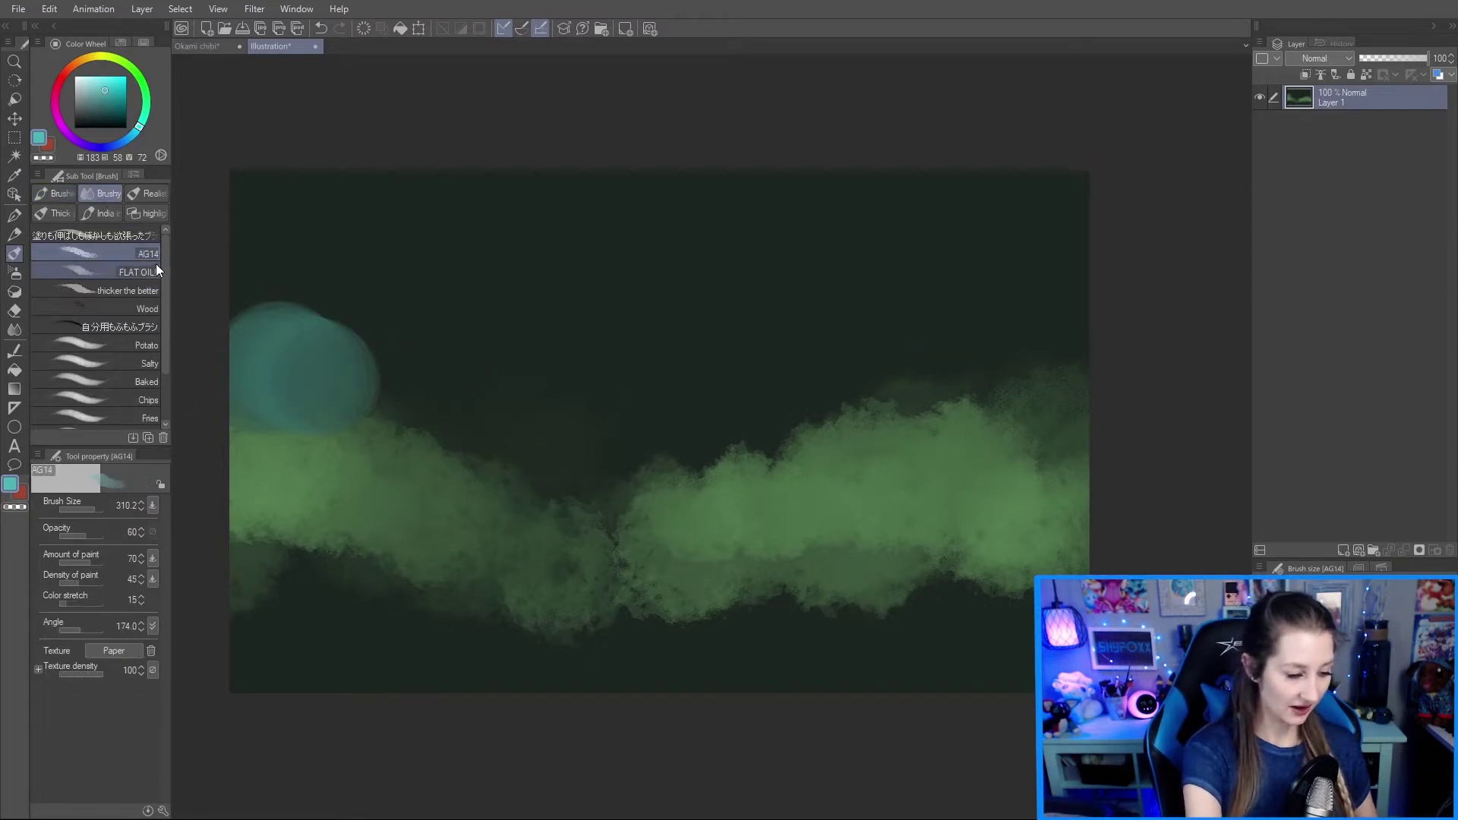
pyautogui.moveTo(285, 357)
pyautogui.mouseDown()
pyautogui.moveTo(590, 464)
pyautogui.moveTo(718, 403)
pyautogui.moveTo(816, 400)
pyautogui.moveTo(1122, 332)
pyautogui.moveTo(853, 390)
pyautogui.moveTo(709, 388)
pyautogui.moveTo(533, 435)
pyautogui.moveTo(382, 357)
pyautogui.moveTo(260, 326)
pyautogui.mouseUp()
pyautogui.moveTo(868, 364); pyautogui.dragTo(1142, 316)
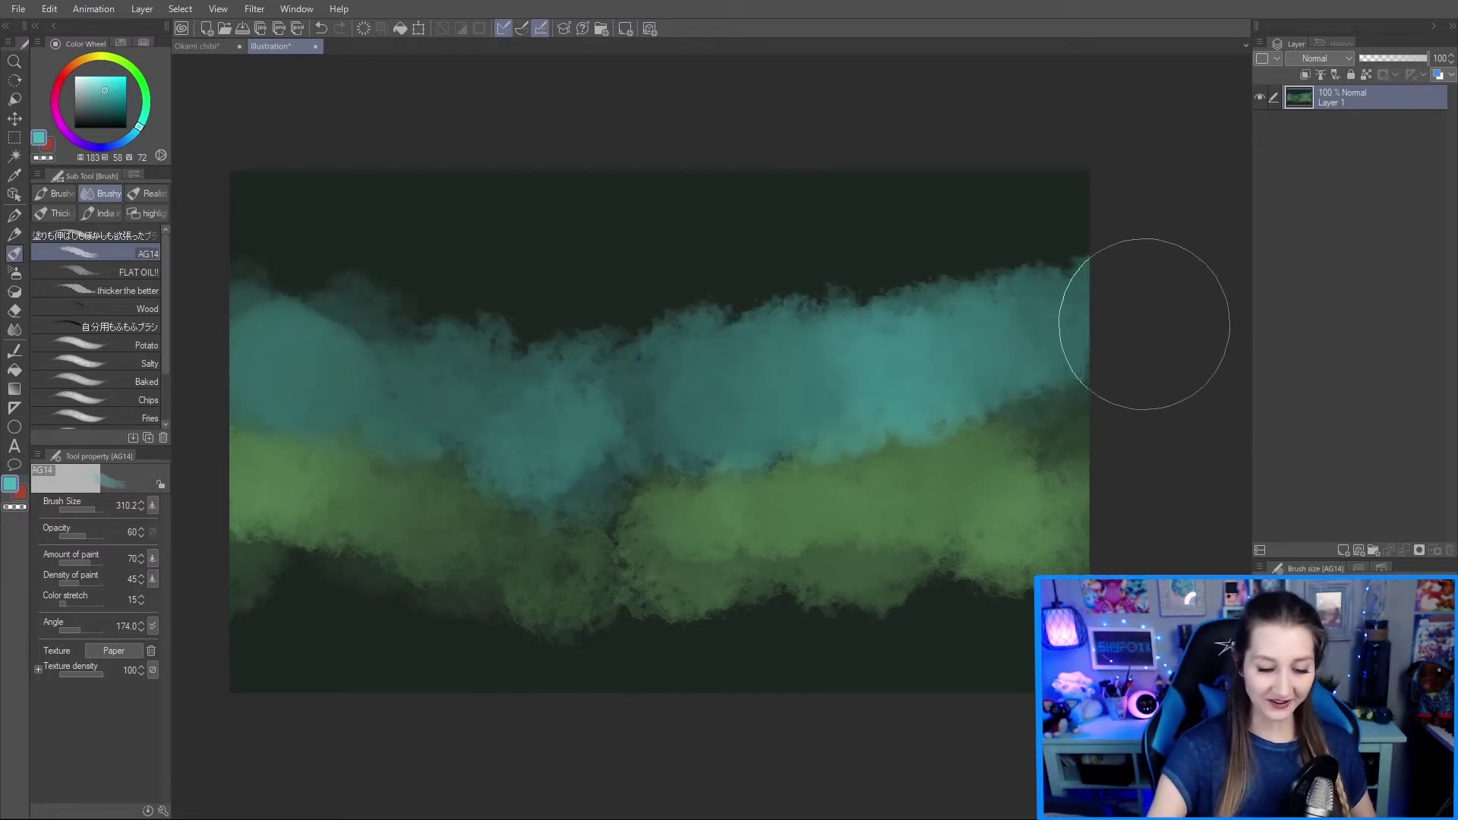
# Step: Sample the bright green from the Okami chibi background and paint AG14 patches along the canvas's upper edge and over the teal band's sides
pyautogui.click(198, 46)
pyautogui.press('i')
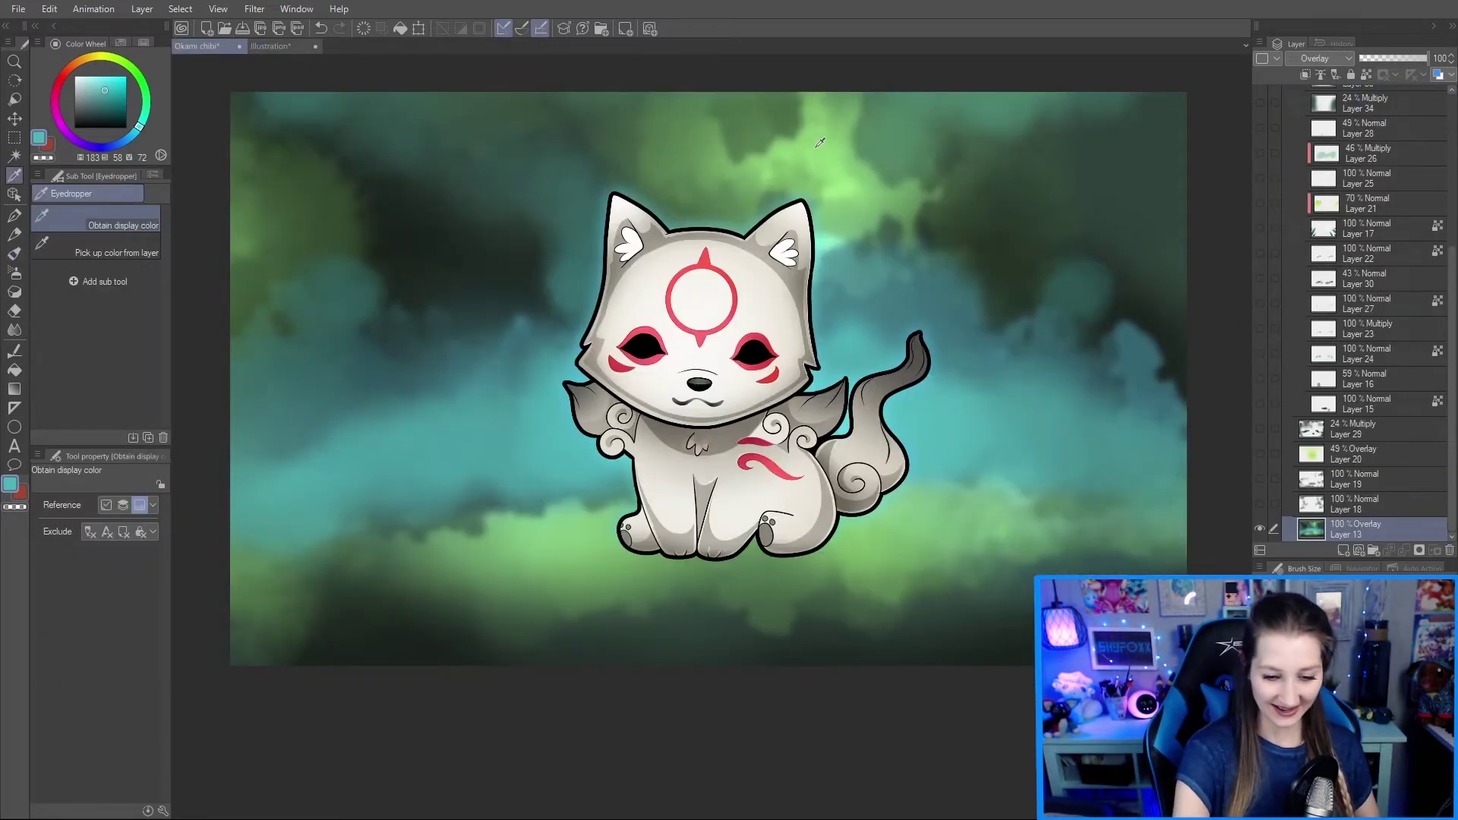
pyautogui.click(272, 46)
pyautogui.press('b')
pyautogui.moveTo(543, 209); pyautogui.dragTo(845, 164)
pyautogui.hotkey('ctrl', 'z')
pyautogui.click(102, 193)
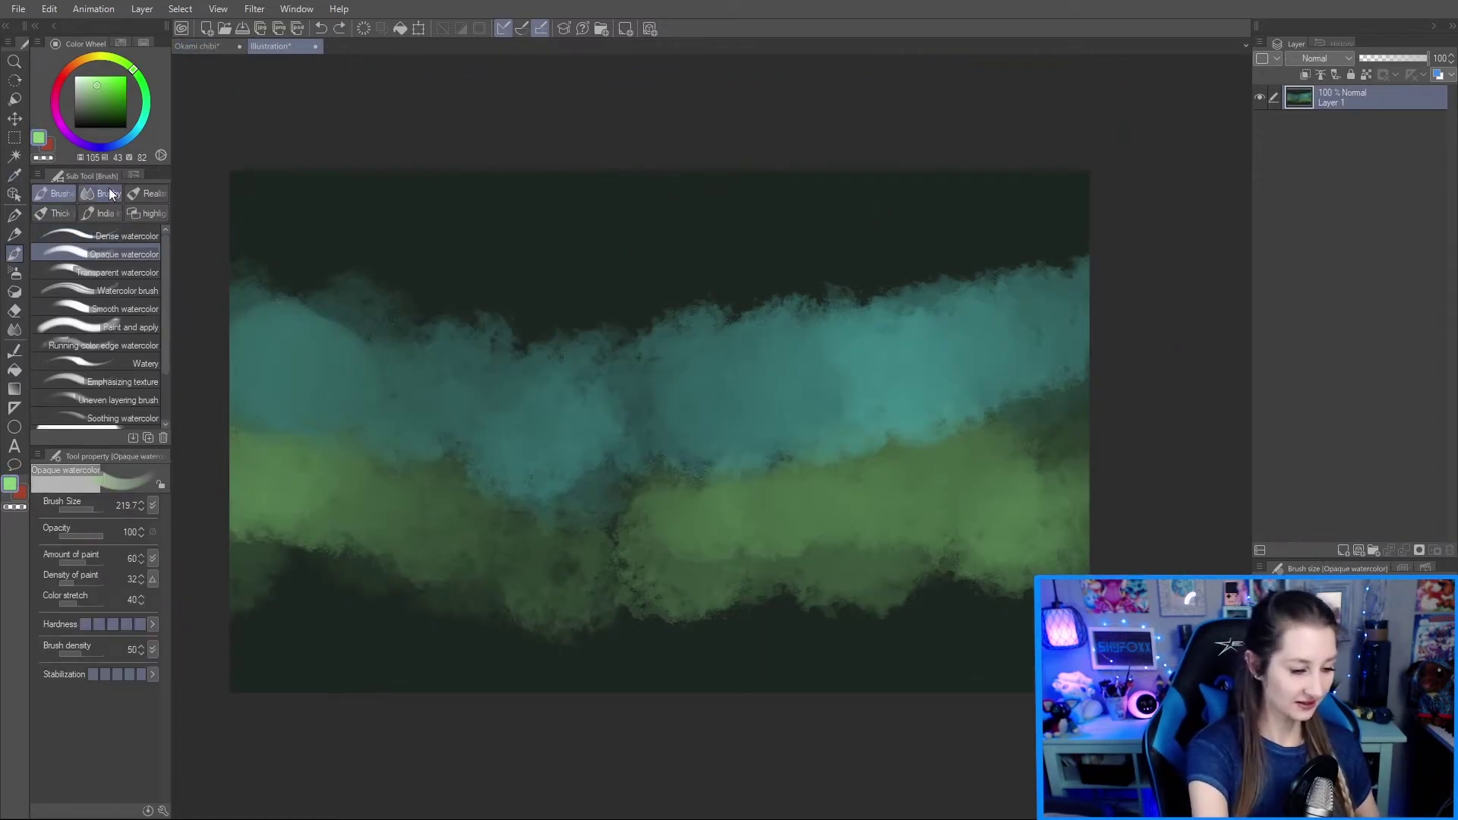
pyautogui.click(139, 253)
pyautogui.moveTo(562, 194)
pyautogui.mouseDown()
pyautogui.moveTo(654, 147)
pyautogui.moveTo(722, 162)
pyautogui.moveTo(492, 133)
pyautogui.moveTo(716, 153)
pyautogui.moveTo(504, 260)
pyautogui.mouseUp()
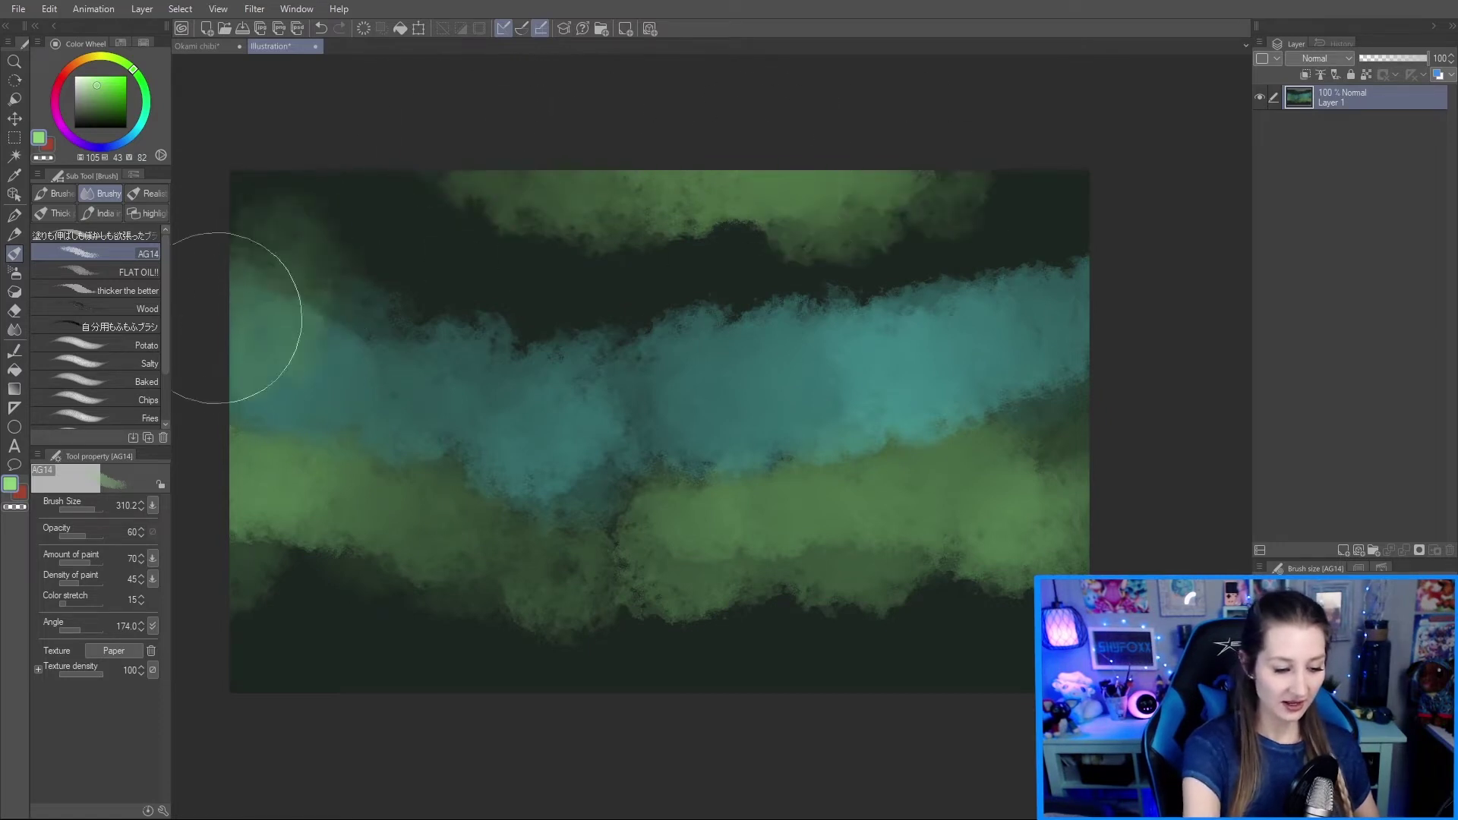
pyautogui.moveTo(1030, 233)
pyautogui.mouseDown()
pyautogui.moveTo(1048, 286)
pyautogui.moveTo(830, 335)
pyautogui.moveTo(820, 228)
pyautogui.mouseUp()
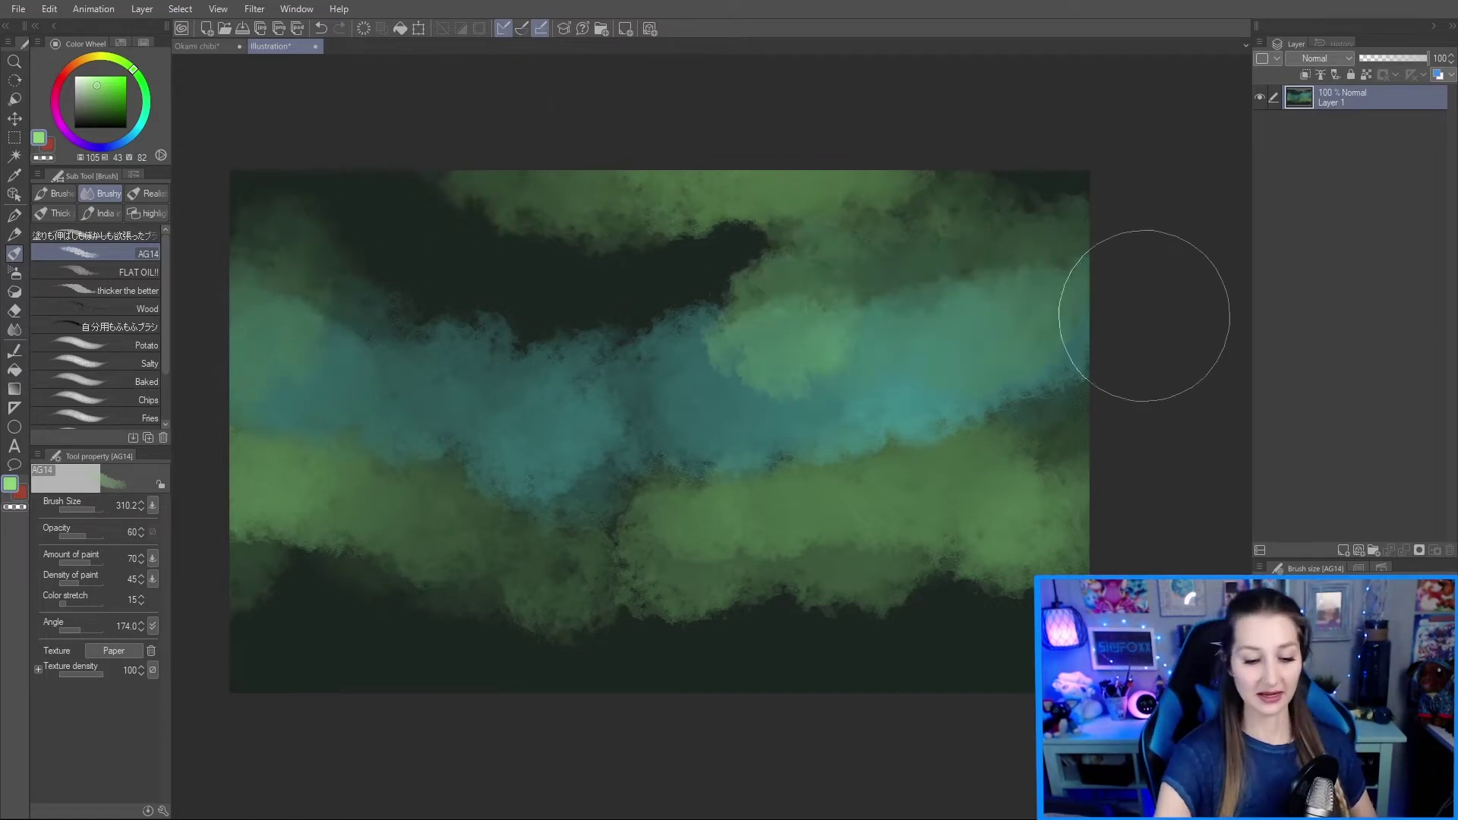
# Step: Paint bright green AG14 patches over the middle of the teal band and along the canvas's lower area
pyautogui.moveTo(827, 347)
pyautogui.mouseDown()
pyautogui.moveTo(762, 495)
pyautogui.moveTo(663, 456)
pyautogui.mouseUp()
pyautogui.moveTo(1058, 635)
pyautogui.mouseDown()
pyautogui.moveTo(953, 688)
pyautogui.moveTo(768, 662)
pyautogui.moveTo(613, 623)
pyautogui.moveTo(457, 550)
pyautogui.moveTo(209, 642)
pyautogui.moveTo(690, 537)
pyautogui.mouseUp()
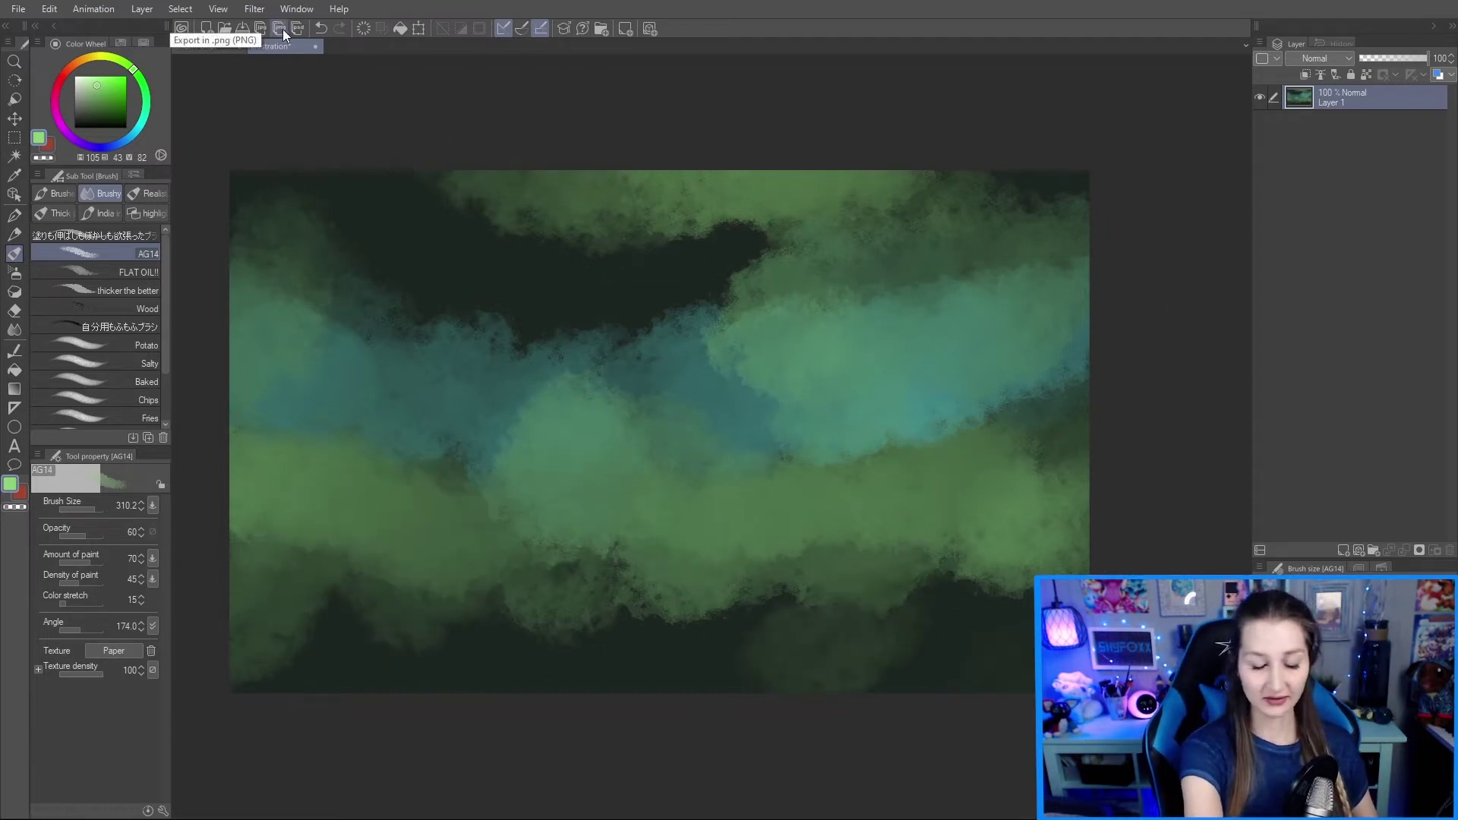
# Step: Apply a Gaussian blur with strength 21.48 to the painted base colours on Layer 1
pyautogui.click(255, 9)
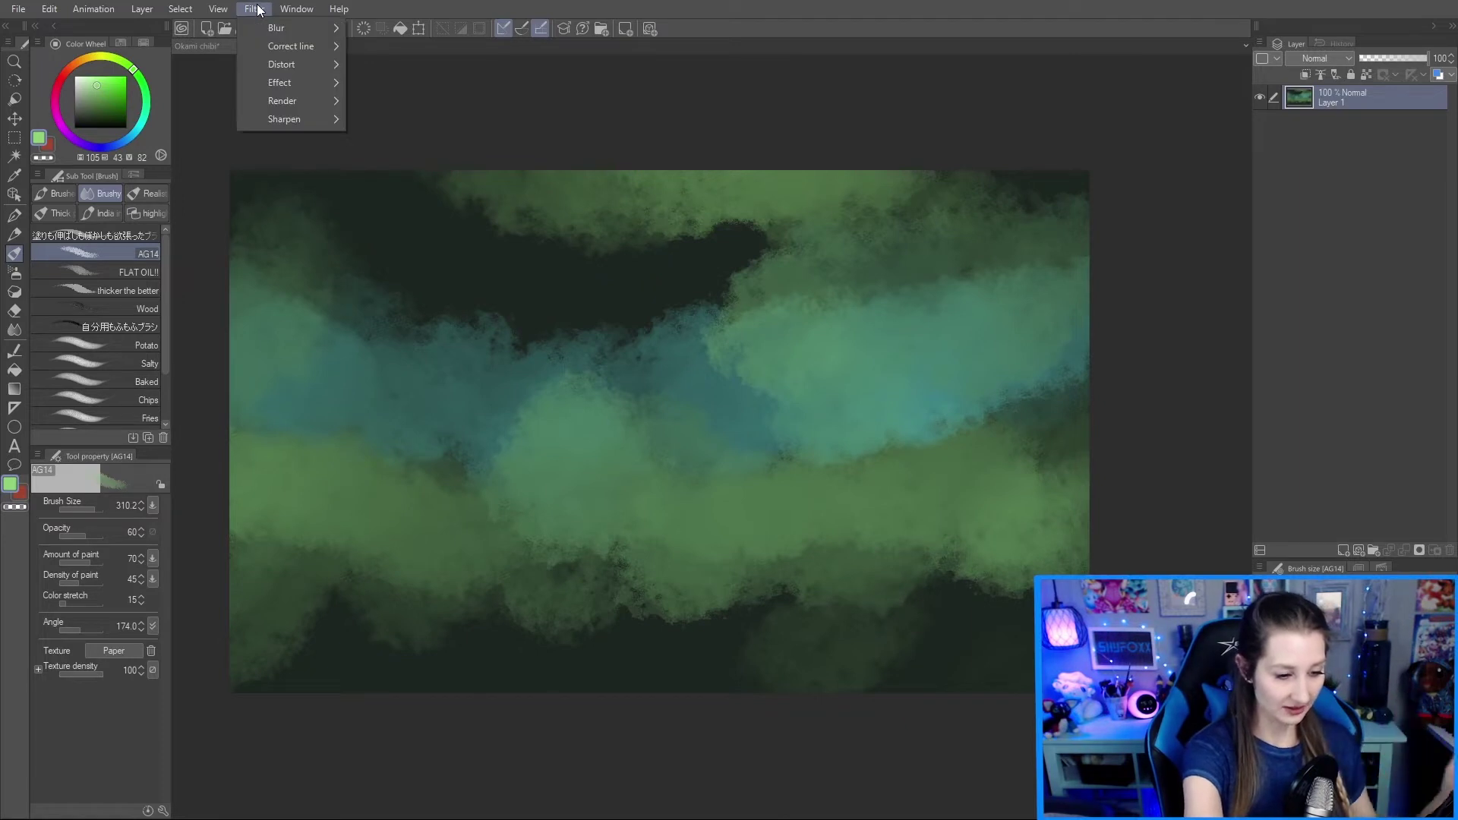
pyautogui.moveTo(272, 33)
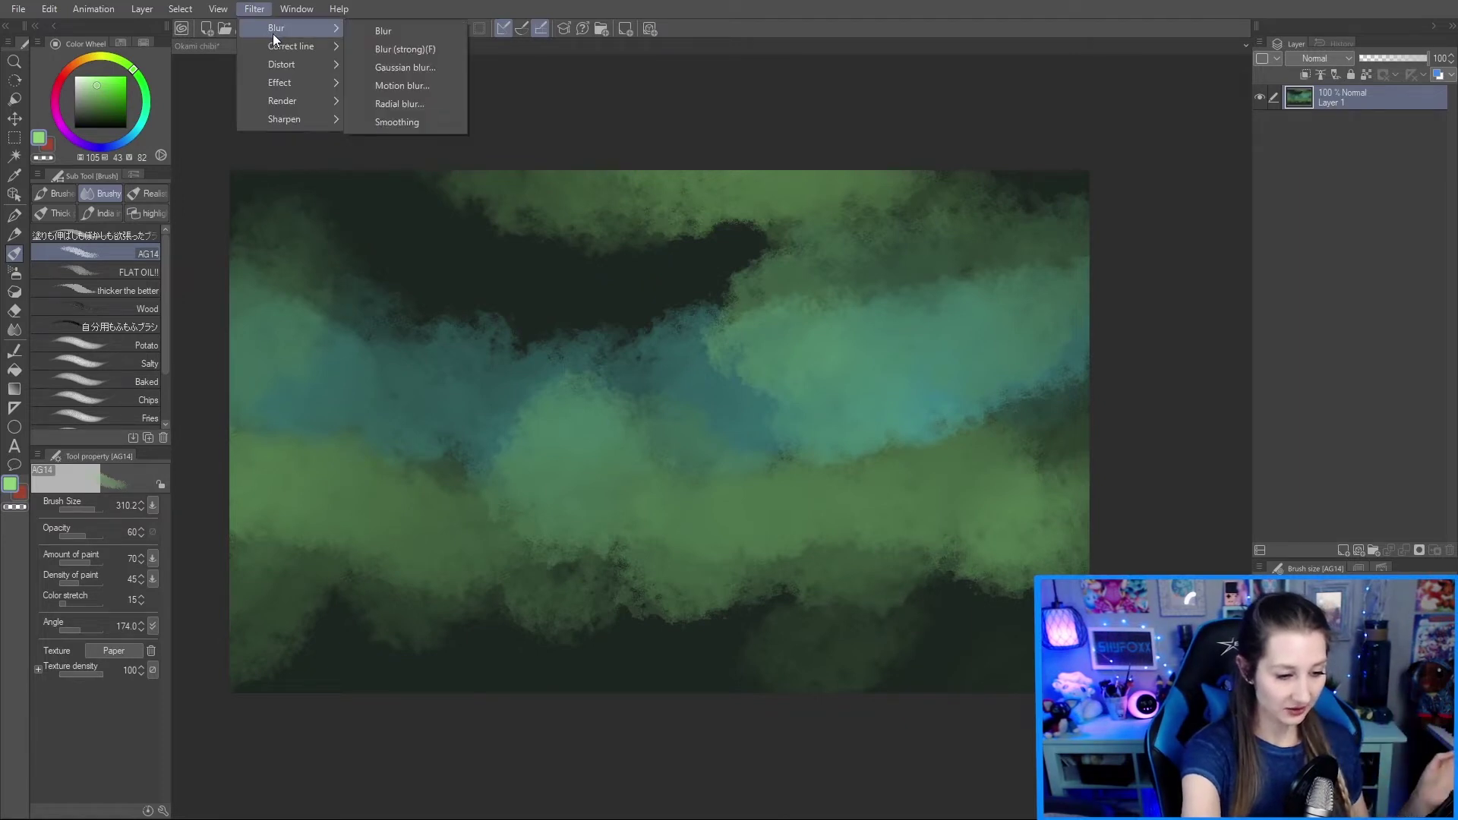
pyautogui.click(432, 68)
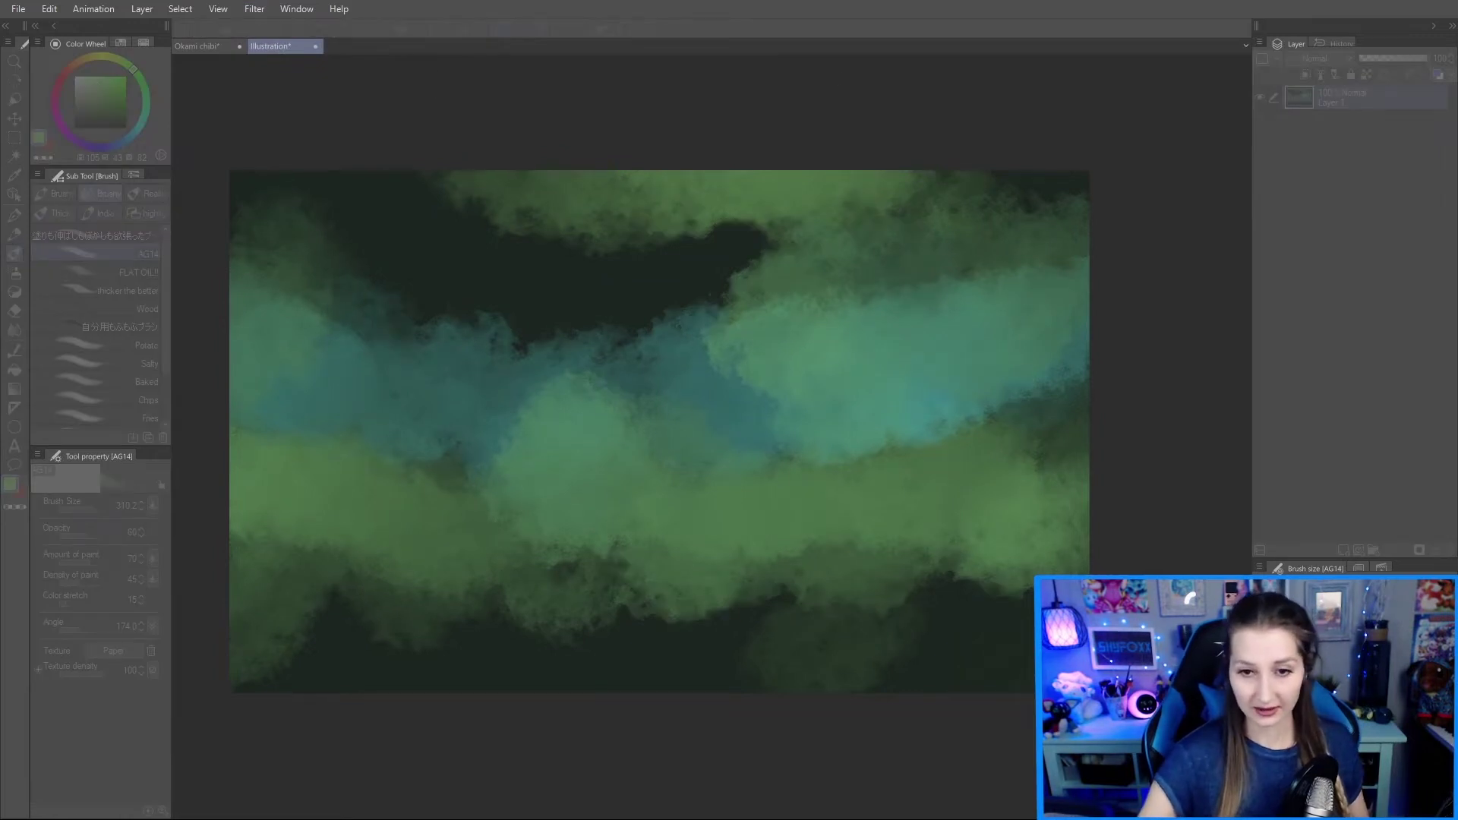
pyautogui.click(741, 438)
pyautogui.moveTo(741, 438); pyautogui.dragTo(777, 438)
pyautogui.click(753, 438)
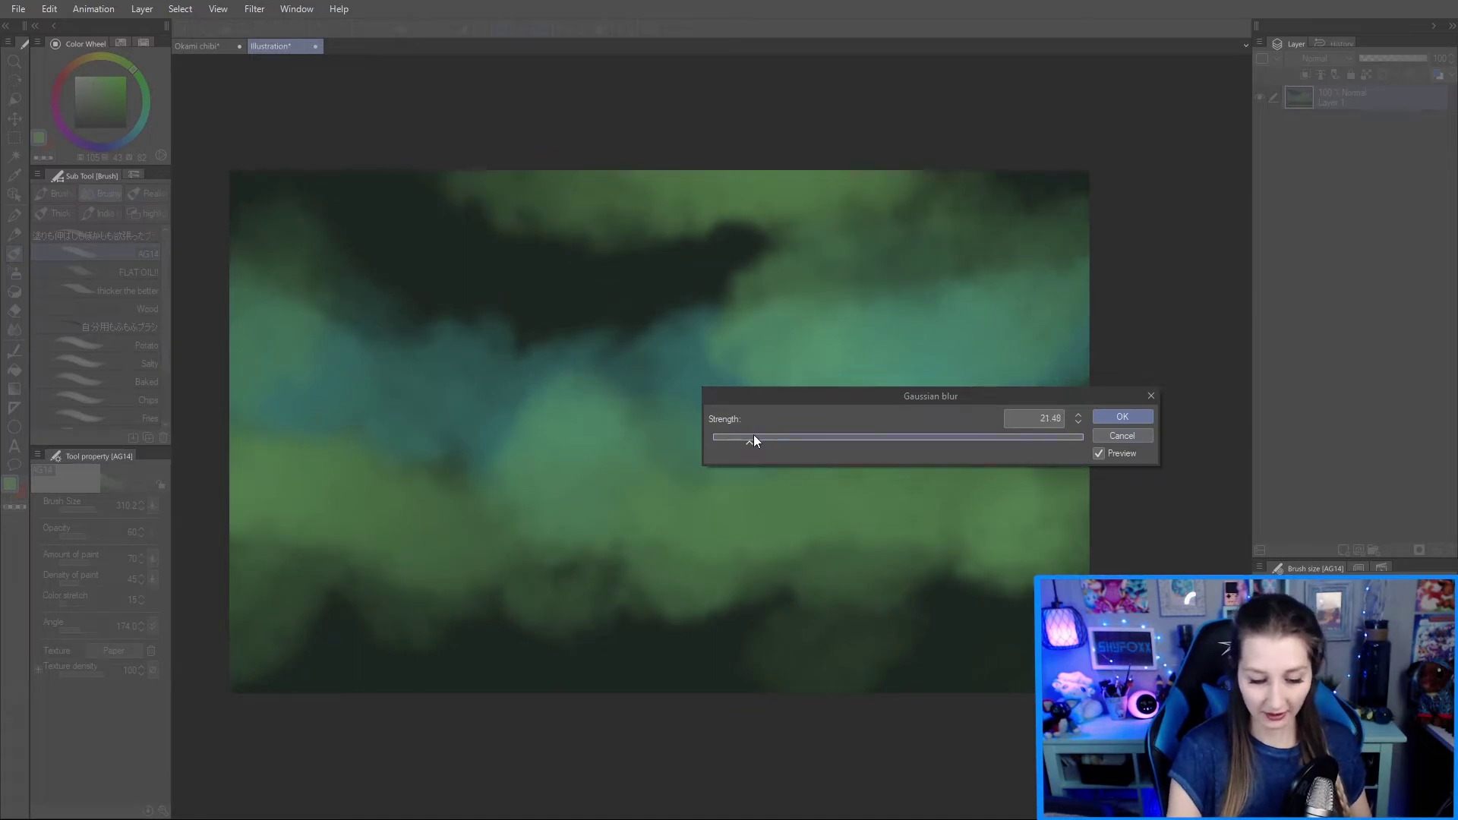
pyautogui.click(1121, 418)
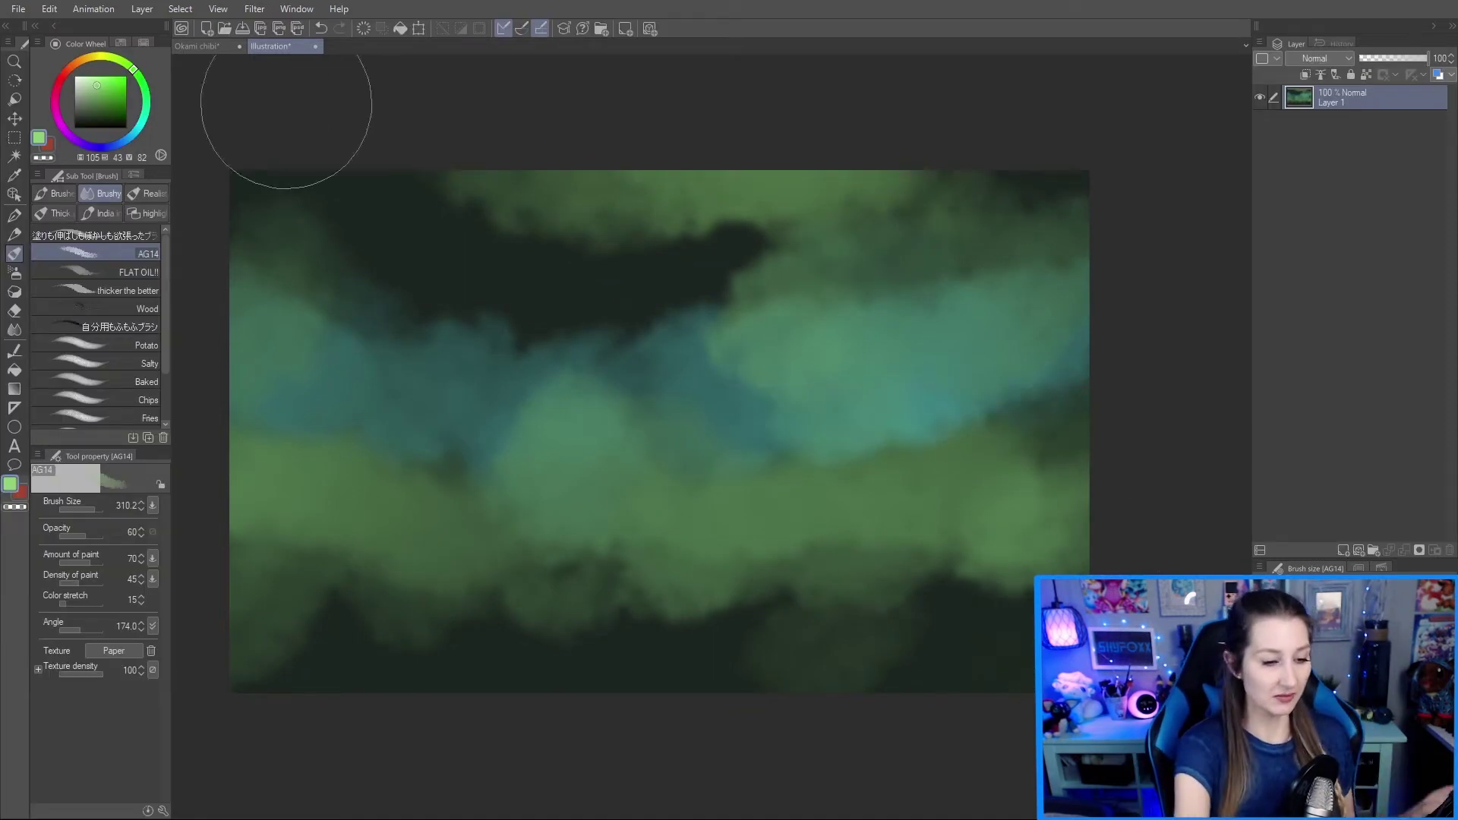
# Step: Compare the blurred Illustration canvas with the Okami chibi background, ending on the Okami chibi artwork
pyautogui.click(198, 45)
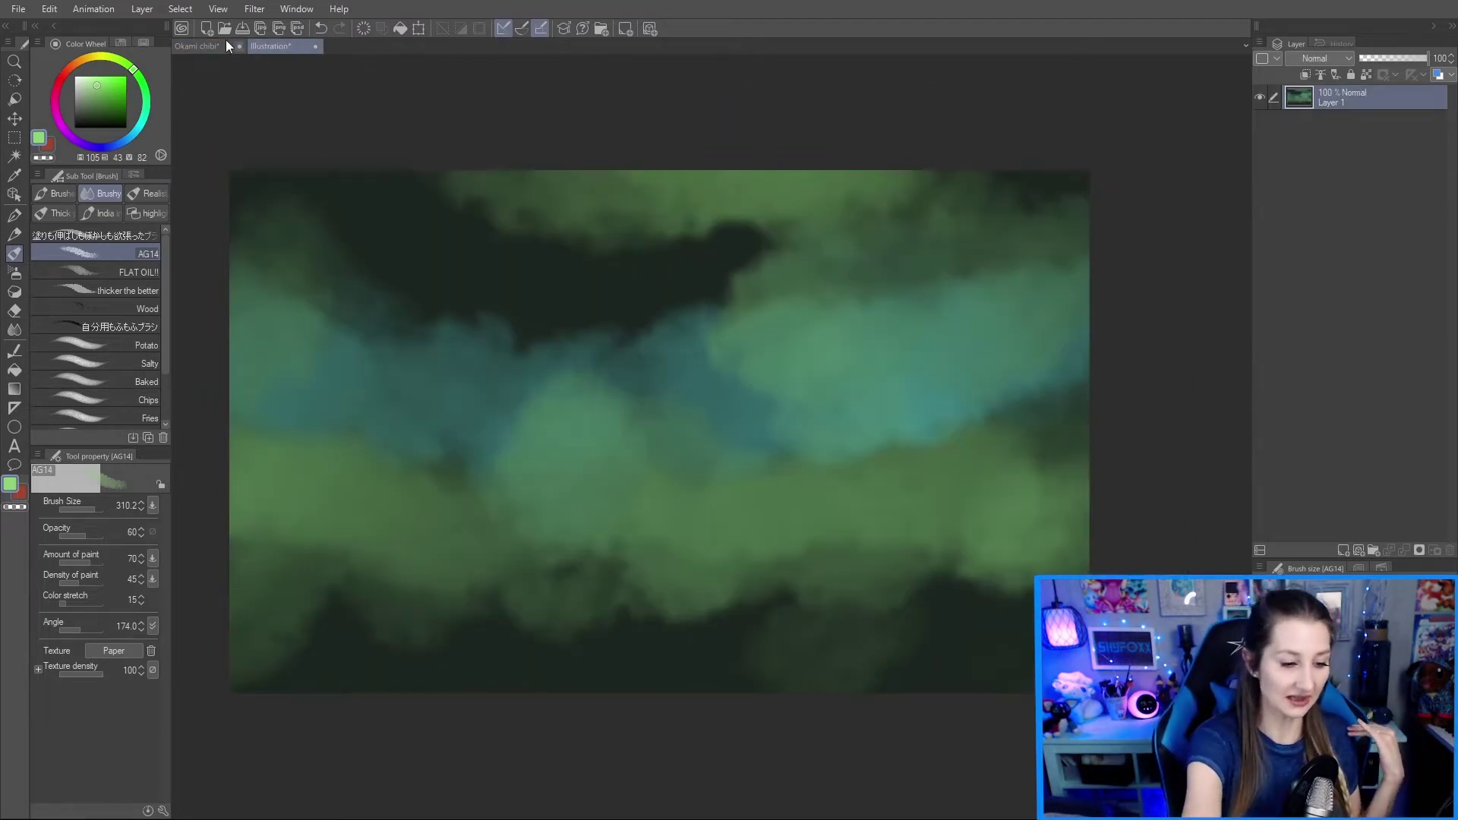
pyautogui.click(208, 47)
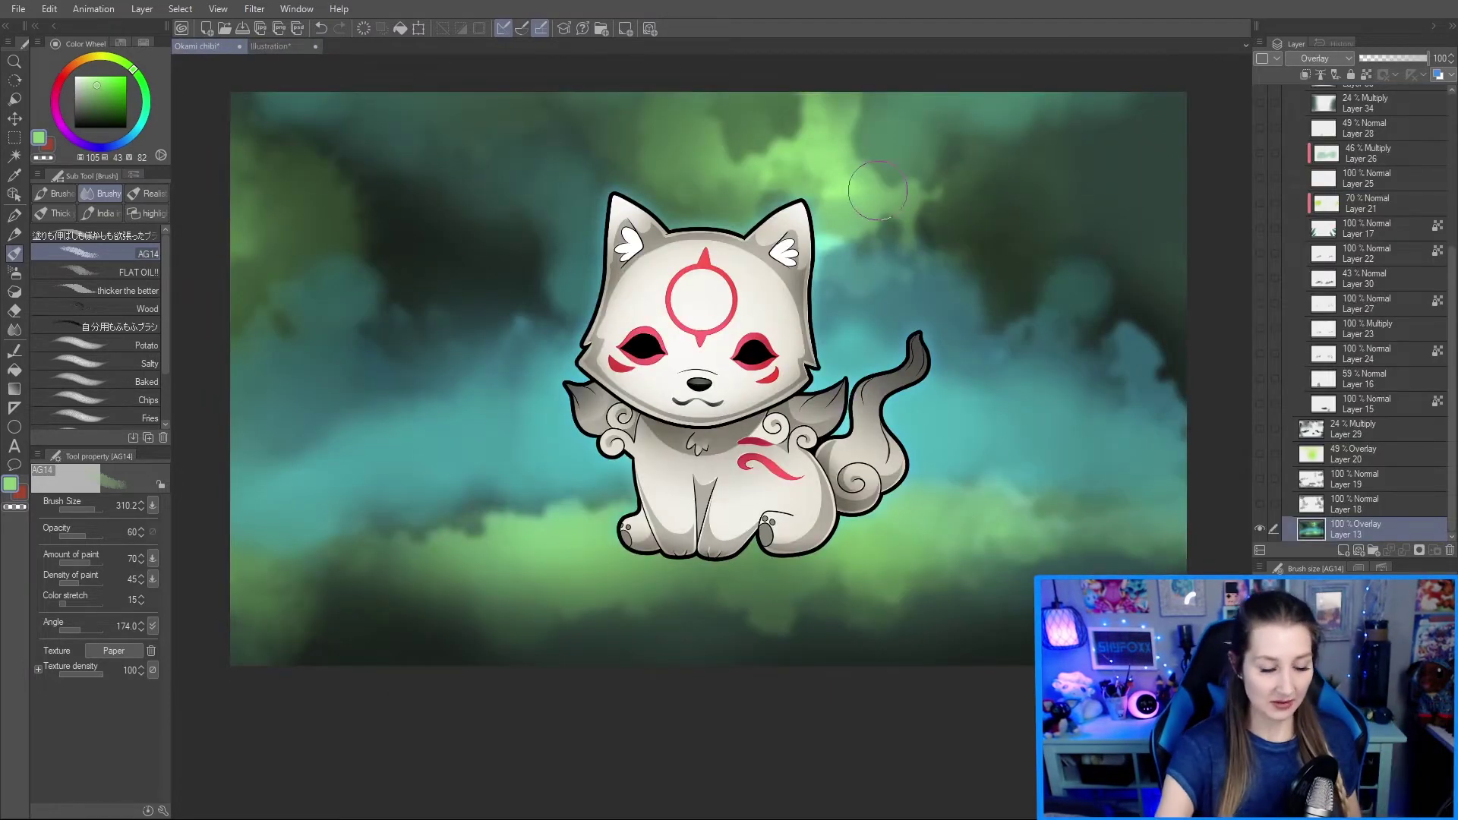
pyautogui.click(295, 45)
pyautogui.click(199, 47)
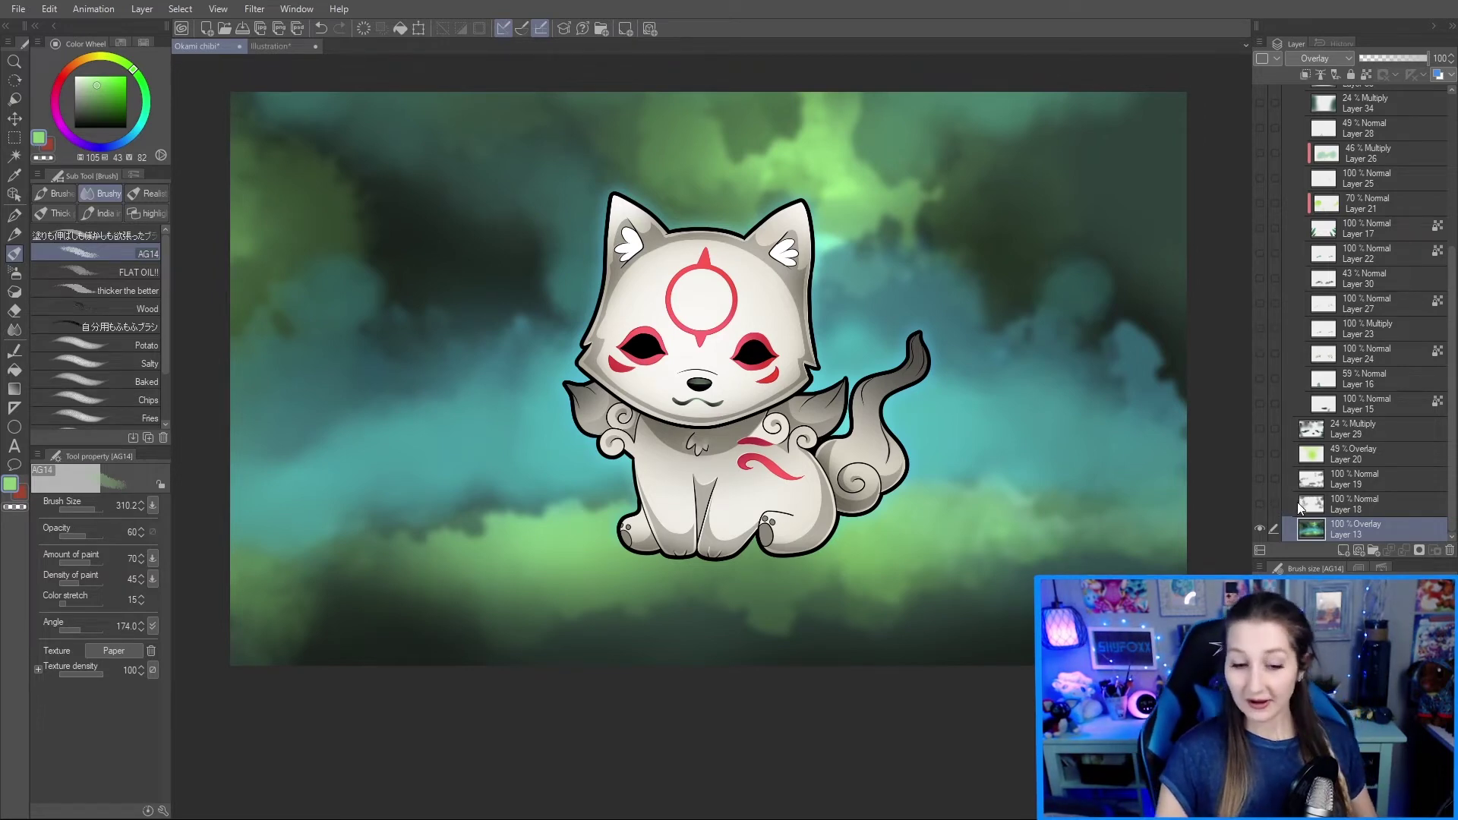
# Step: Show Layer 18 in the Okami chibi artwork, toggling it off and on to compare the background with and without it
pyautogui.click(1259, 502)
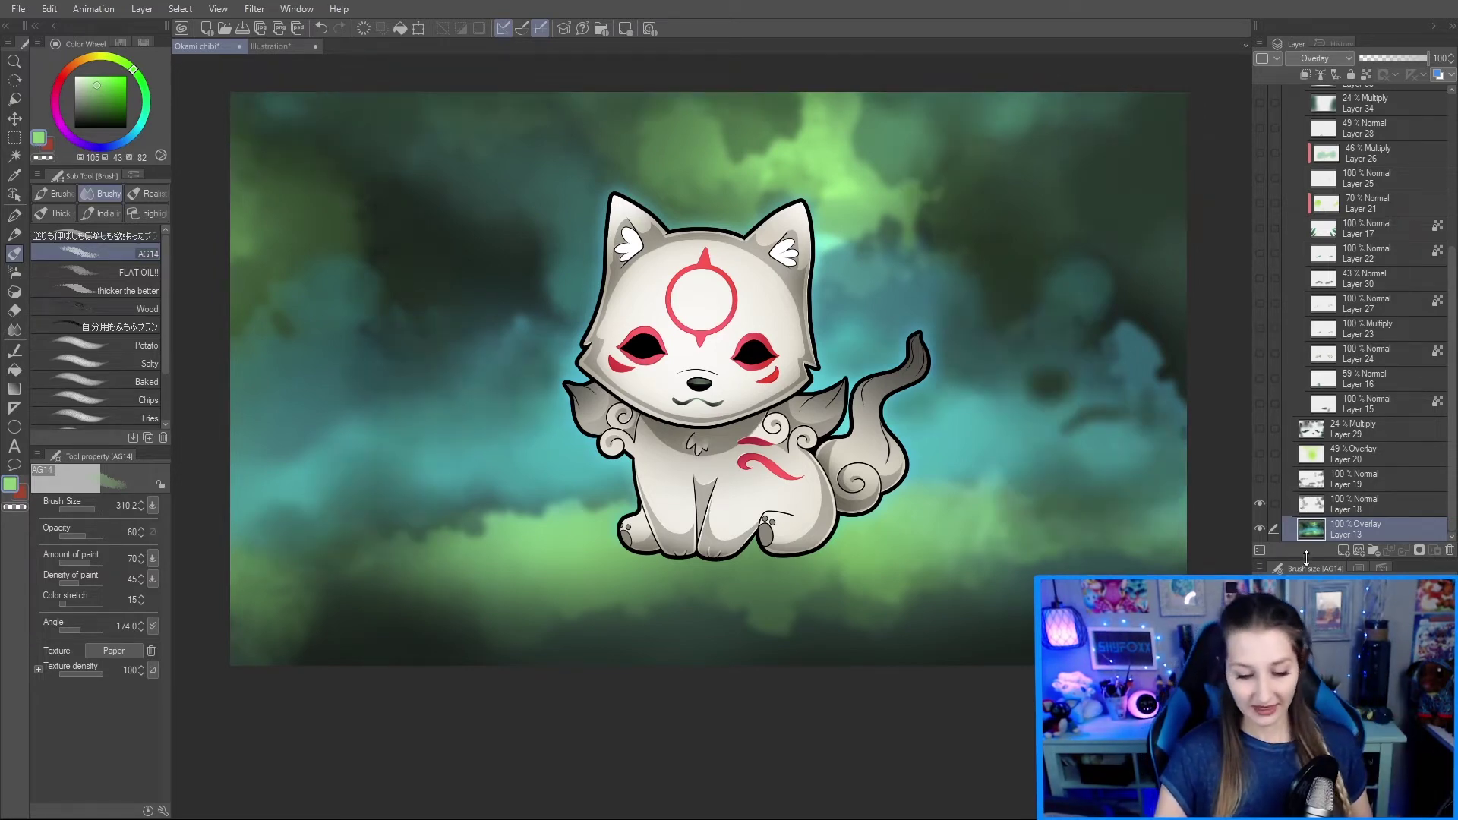
pyautogui.click(1261, 505)
pyautogui.click(1261, 501)
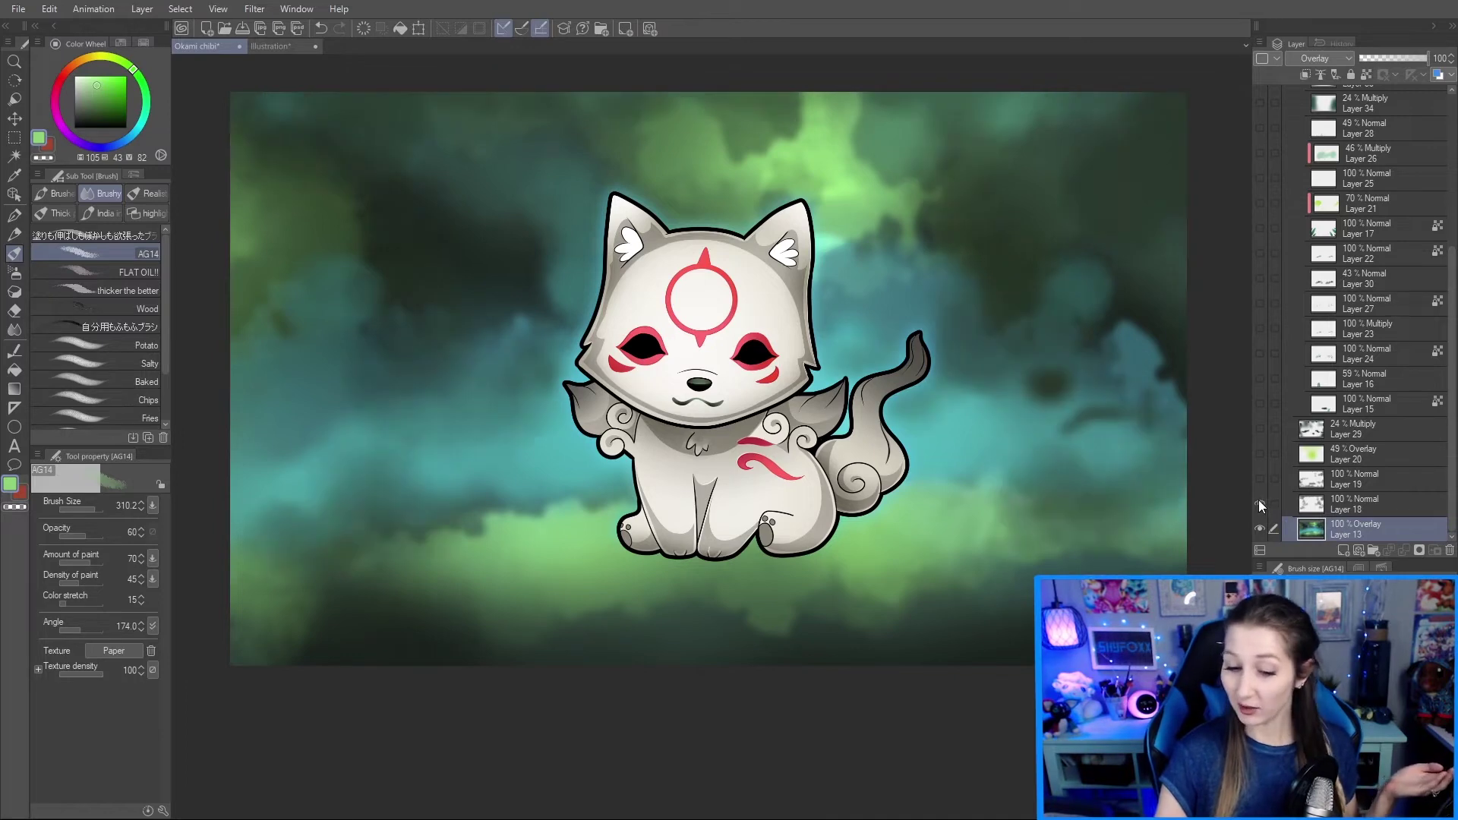
pyautogui.click(1259, 501)
pyautogui.click(1257, 502)
pyautogui.click(1256, 501)
pyautogui.click(1258, 501)
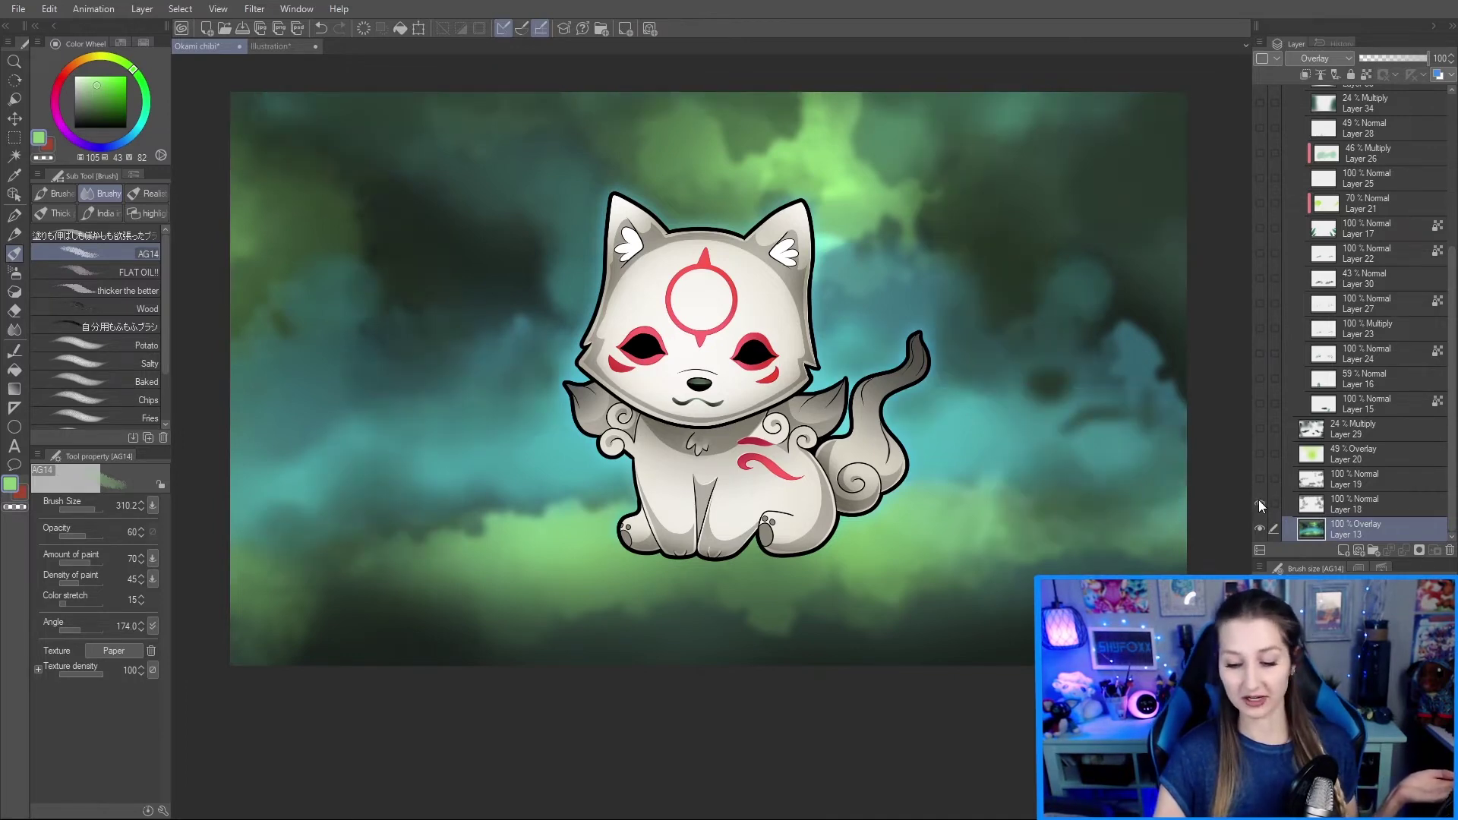
pyautogui.click(1260, 502)
pyautogui.click(1260, 502)
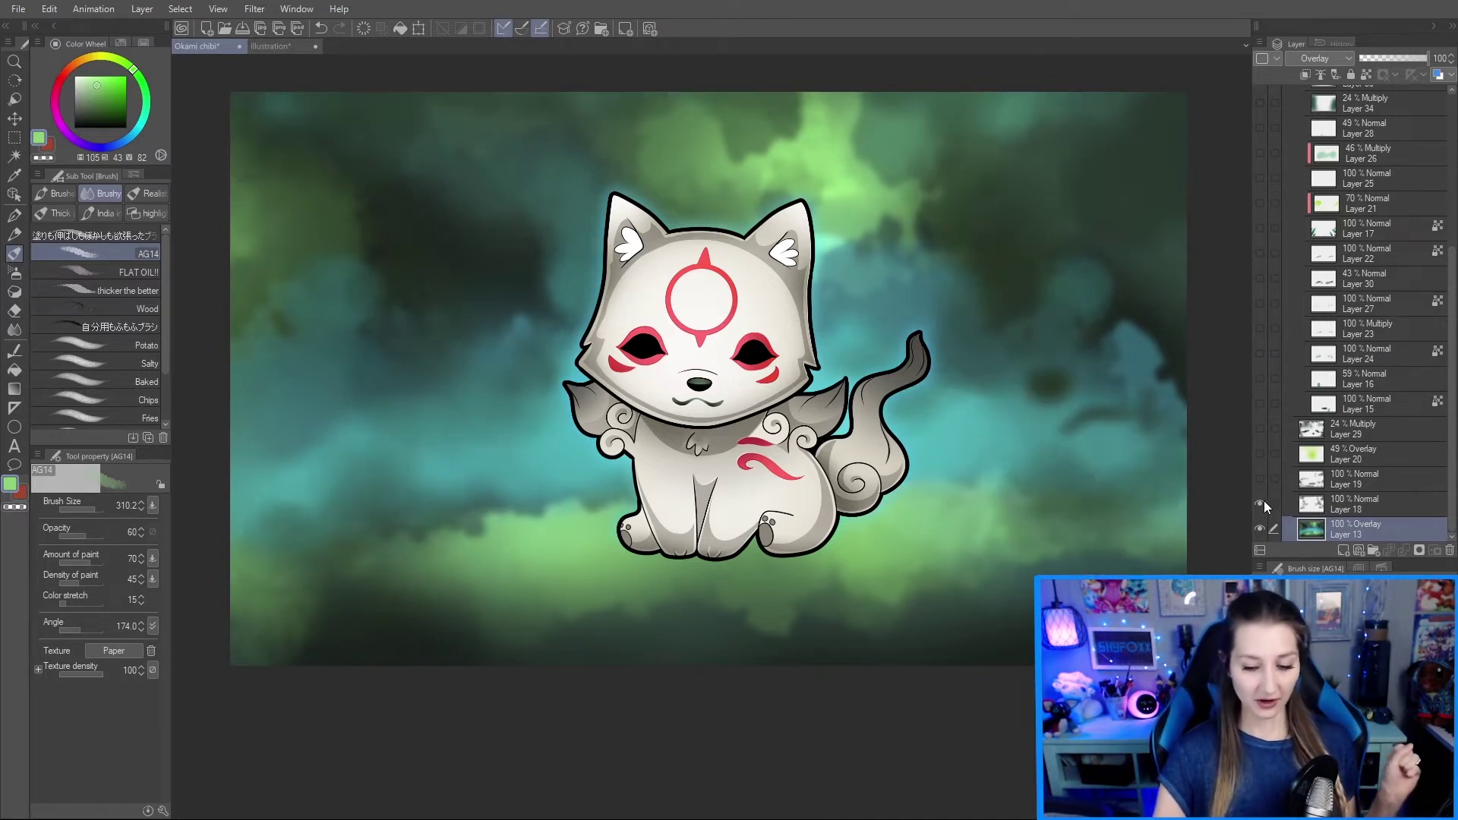
pyautogui.click(1260, 501)
pyautogui.click(1261, 501)
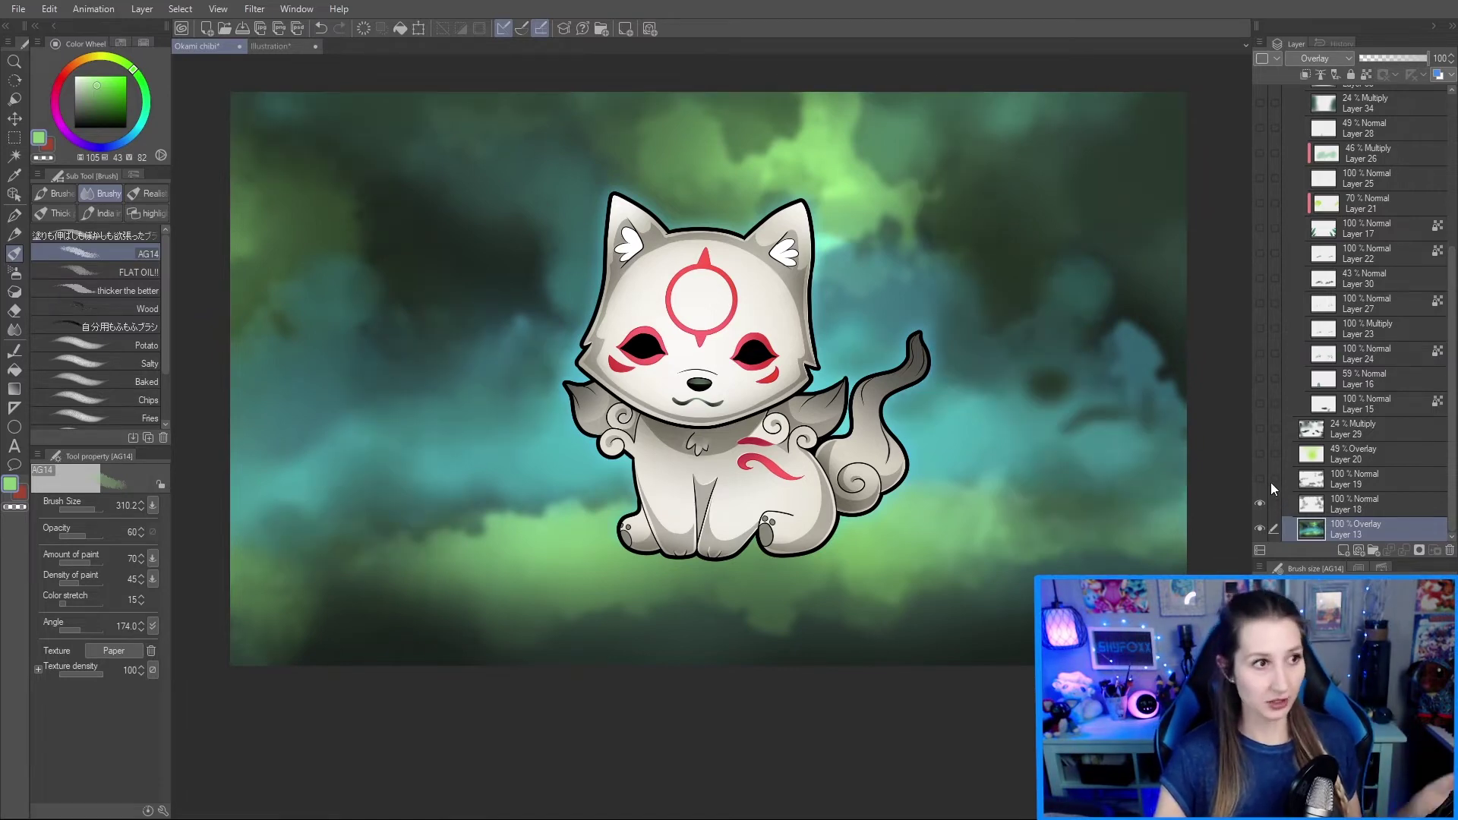
pyautogui.click(1261, 501)
pyautogui.click(1260, 501)
# Step: Show Layer 19 above it, switching its visibility off and on to compare the shading it adds
pyautogui.click(1260, 479)
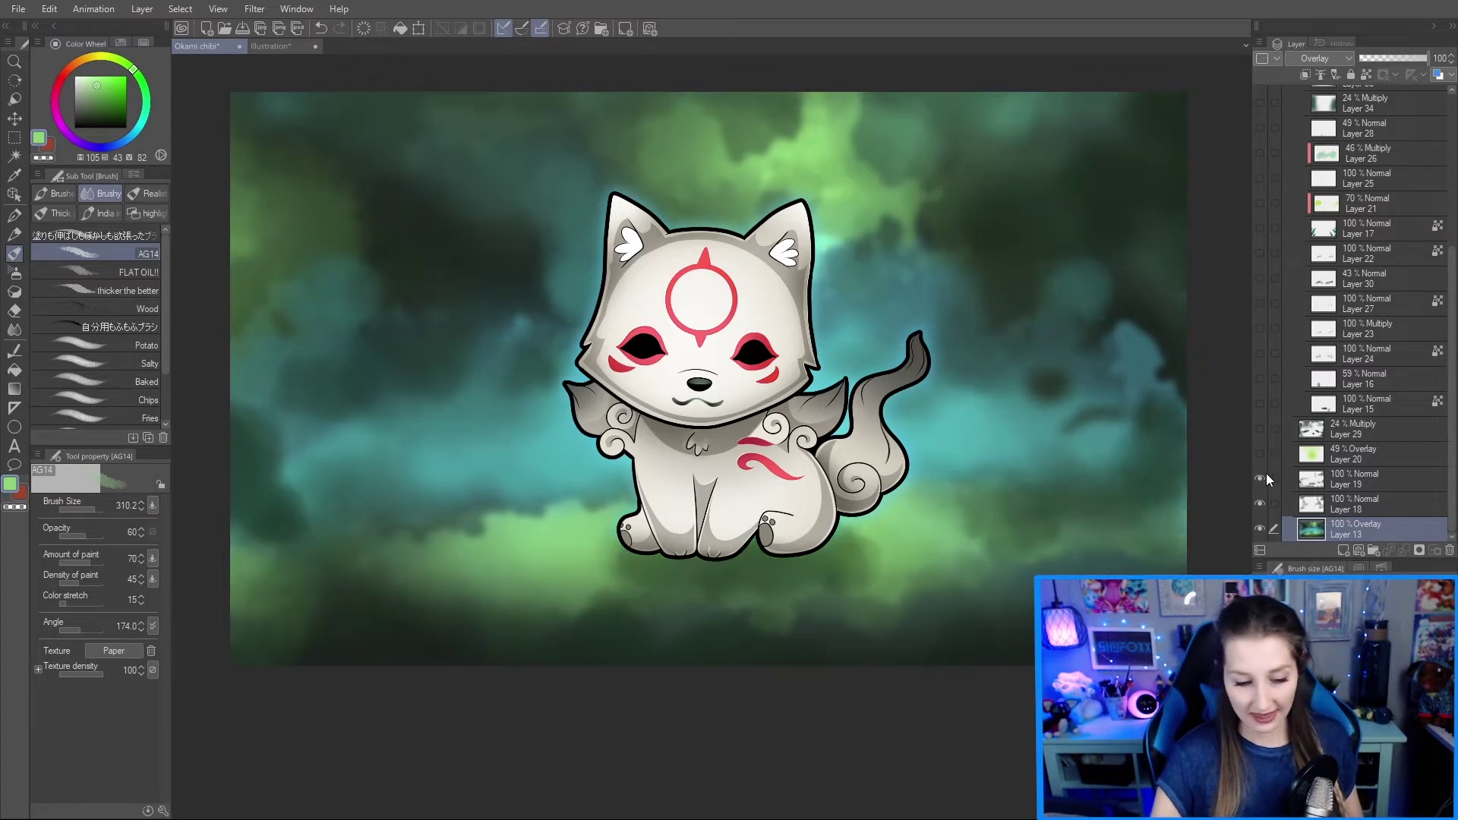
pyautogui.click(1260, 478)
pyautogui.click(1262, 476)
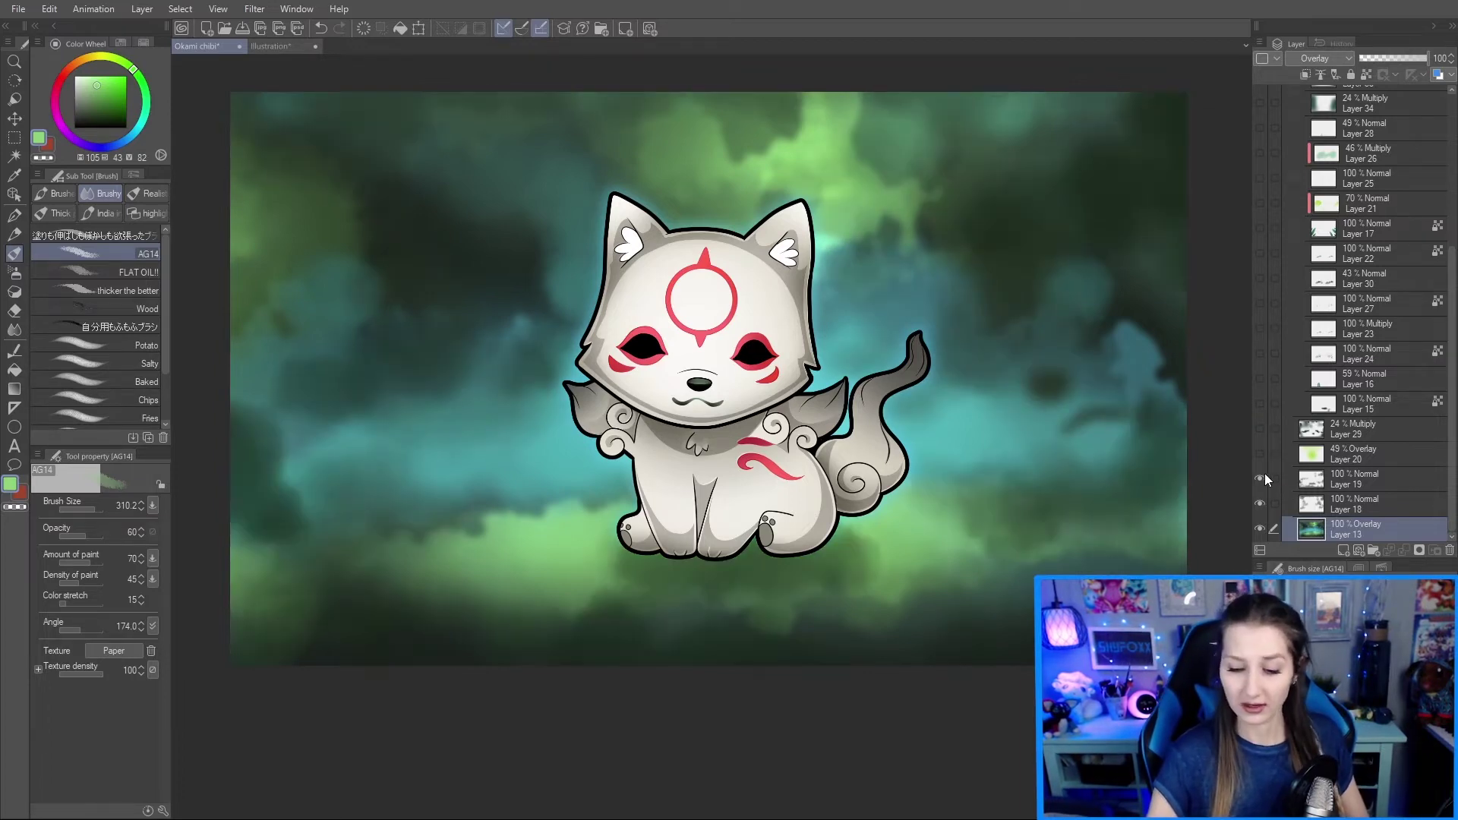
pyautogui.click(1262, 477)
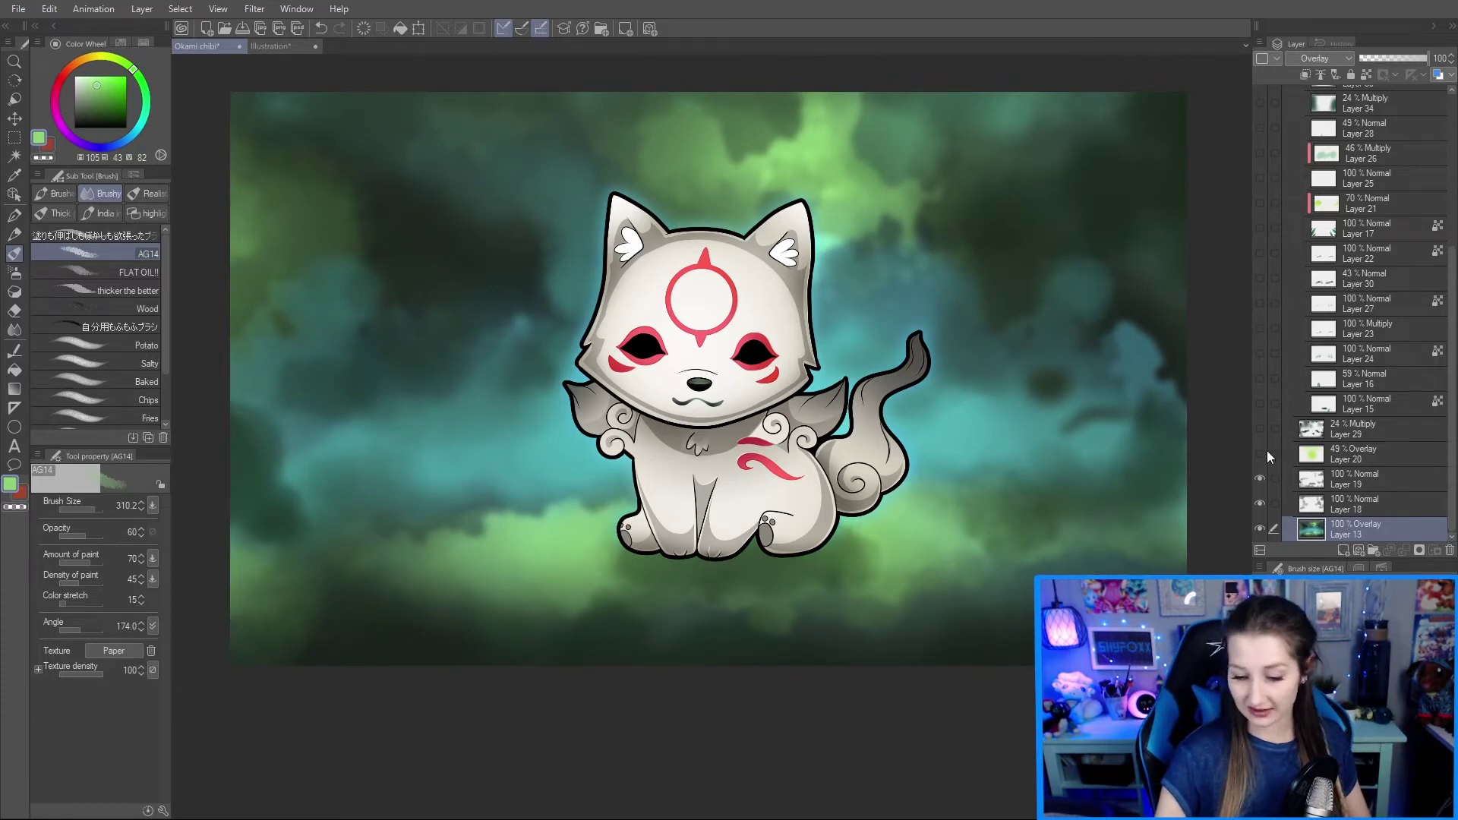
# Step: Show the 49% Overlay Layer 20, repeatedly toggling its visibility to compare the green glow behind the character
pyautogui.click(1261, 454)
pyautogui.click(1261, 450)
pyautogui.click(1261, 453)
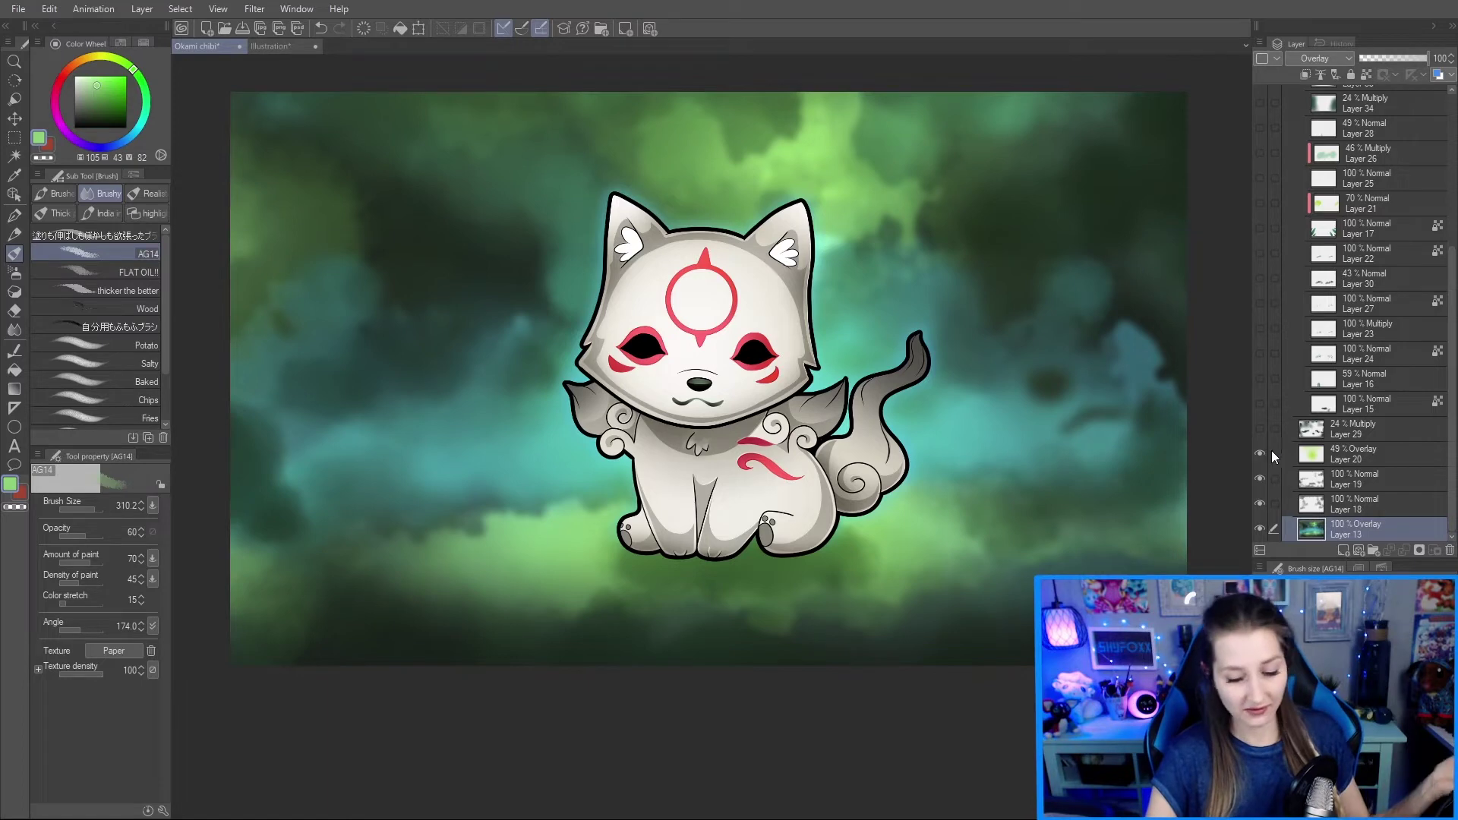
pyautogui.click(1261, 454)
pyautogui.click(1261, 455)
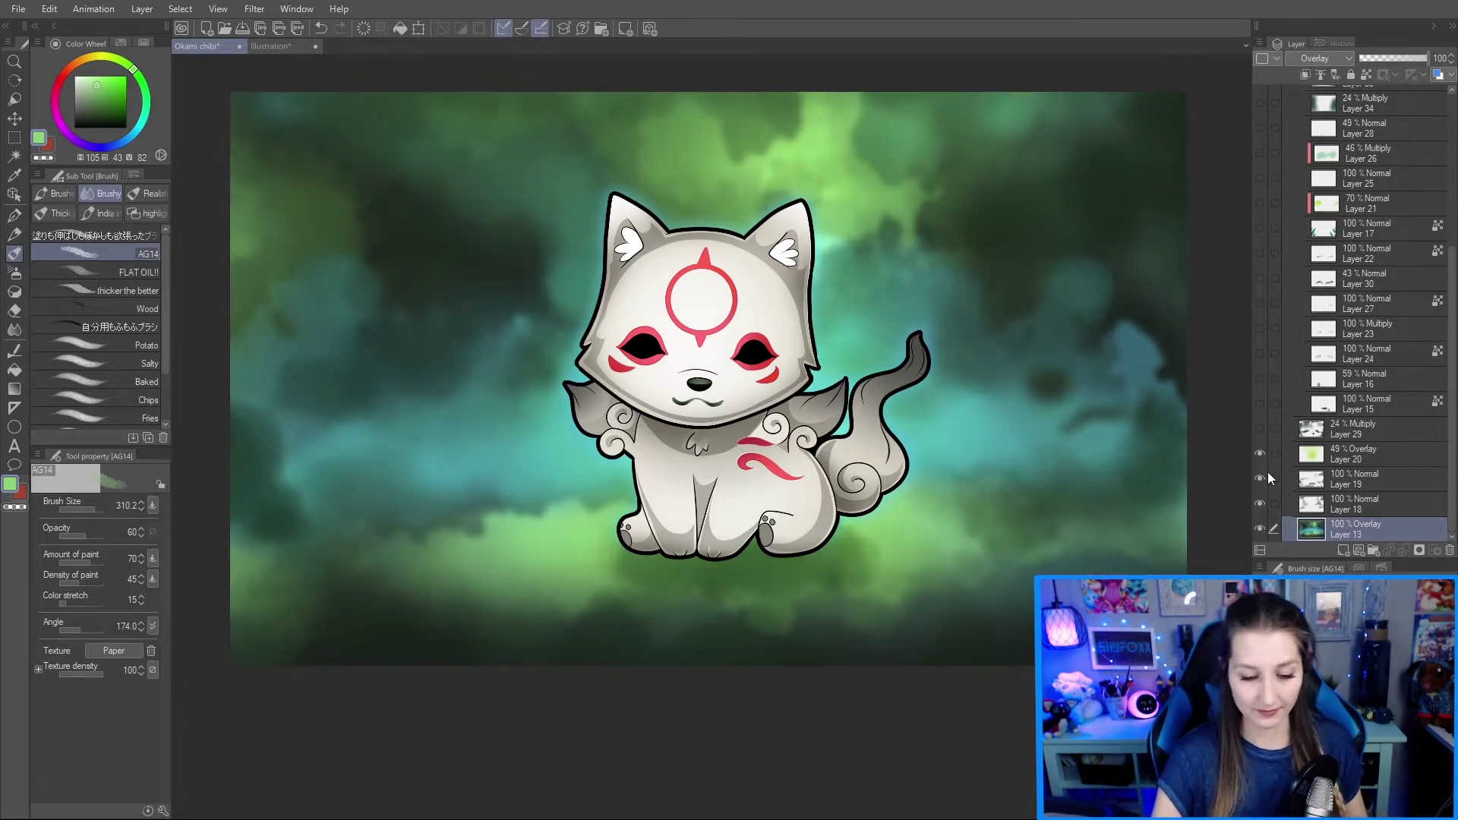
pyautogui.click(1260, 454)
pyautogui.click(1259, 454)
pyautogui.click(1260, 453)
pyautogui.click(1259, 453)
pyautogui.click(1260, 451)
pyautogui.click(1260, 450)
pyautogui.click(1261, 449)
pyautogui.click(1261, 448)
pyautogui.click(1261, 449)
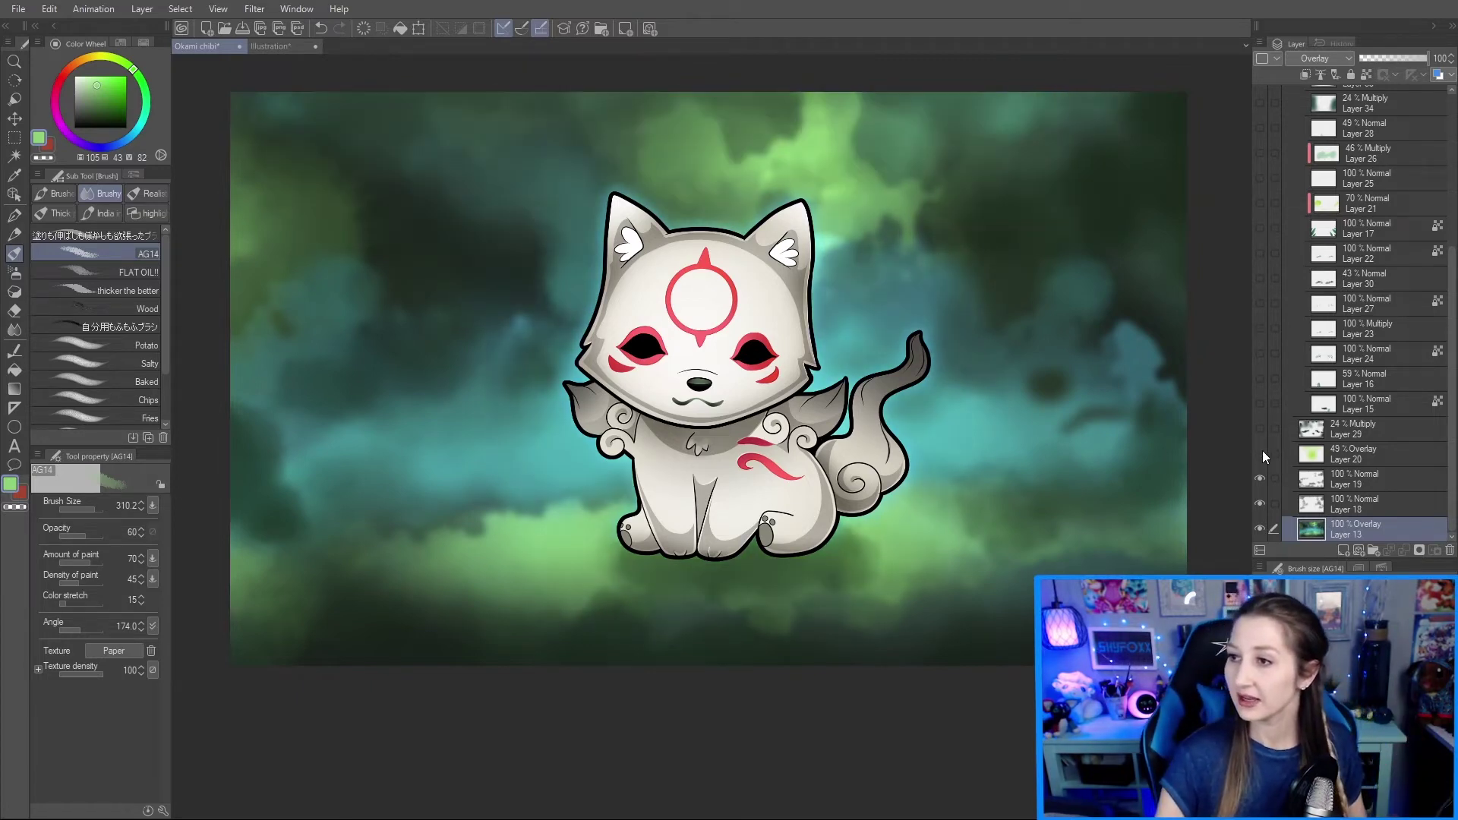
pyautogui.click(1262, 449)
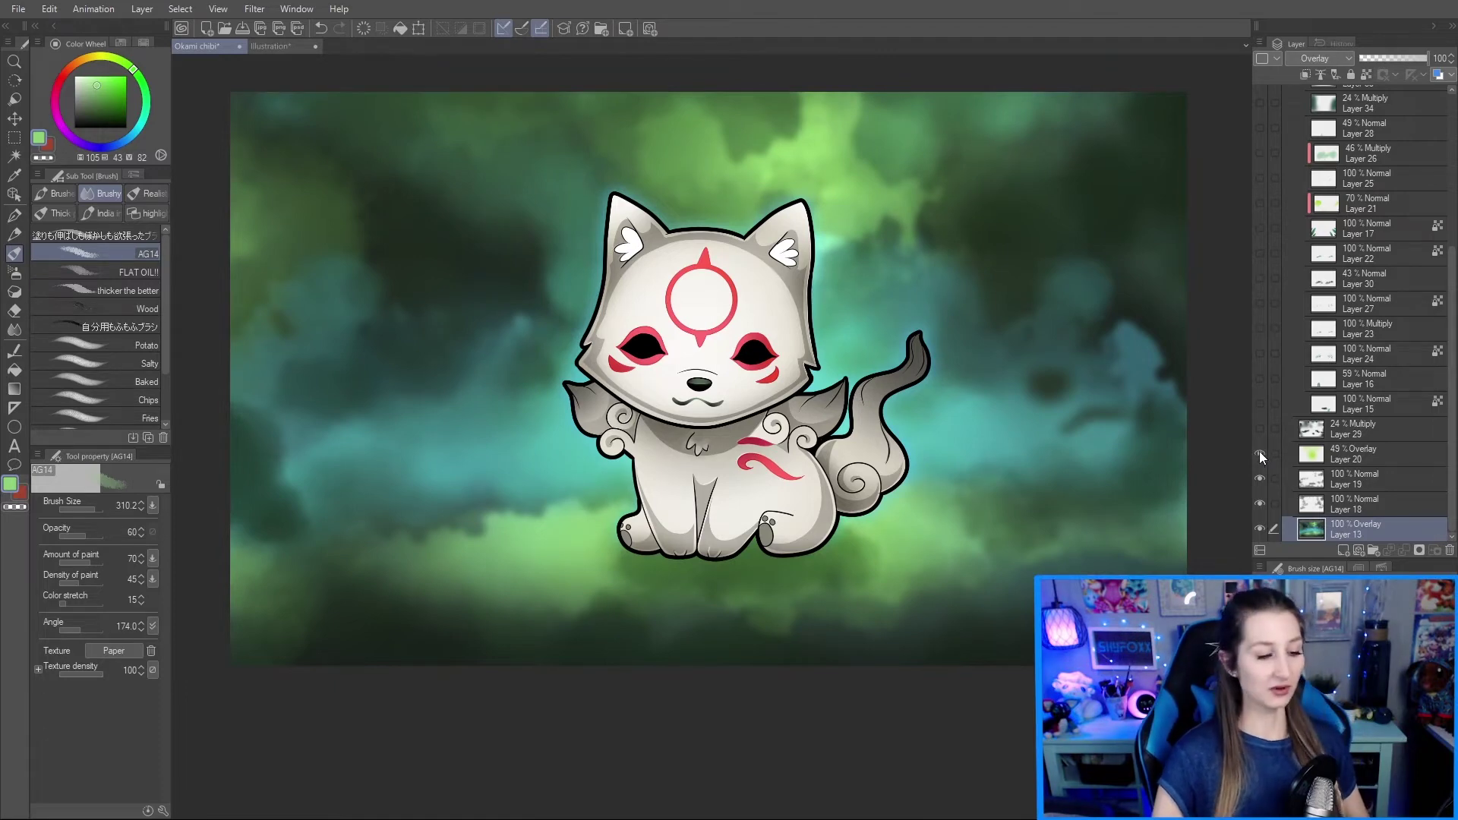
# Step: Try light green strokes with the Soft 100 airbrush across the upper background above the character, and undo them
pyautogui.press('b')
pyautogui.moveTo(109, 77); pyautogui.dragTo(108, 69)
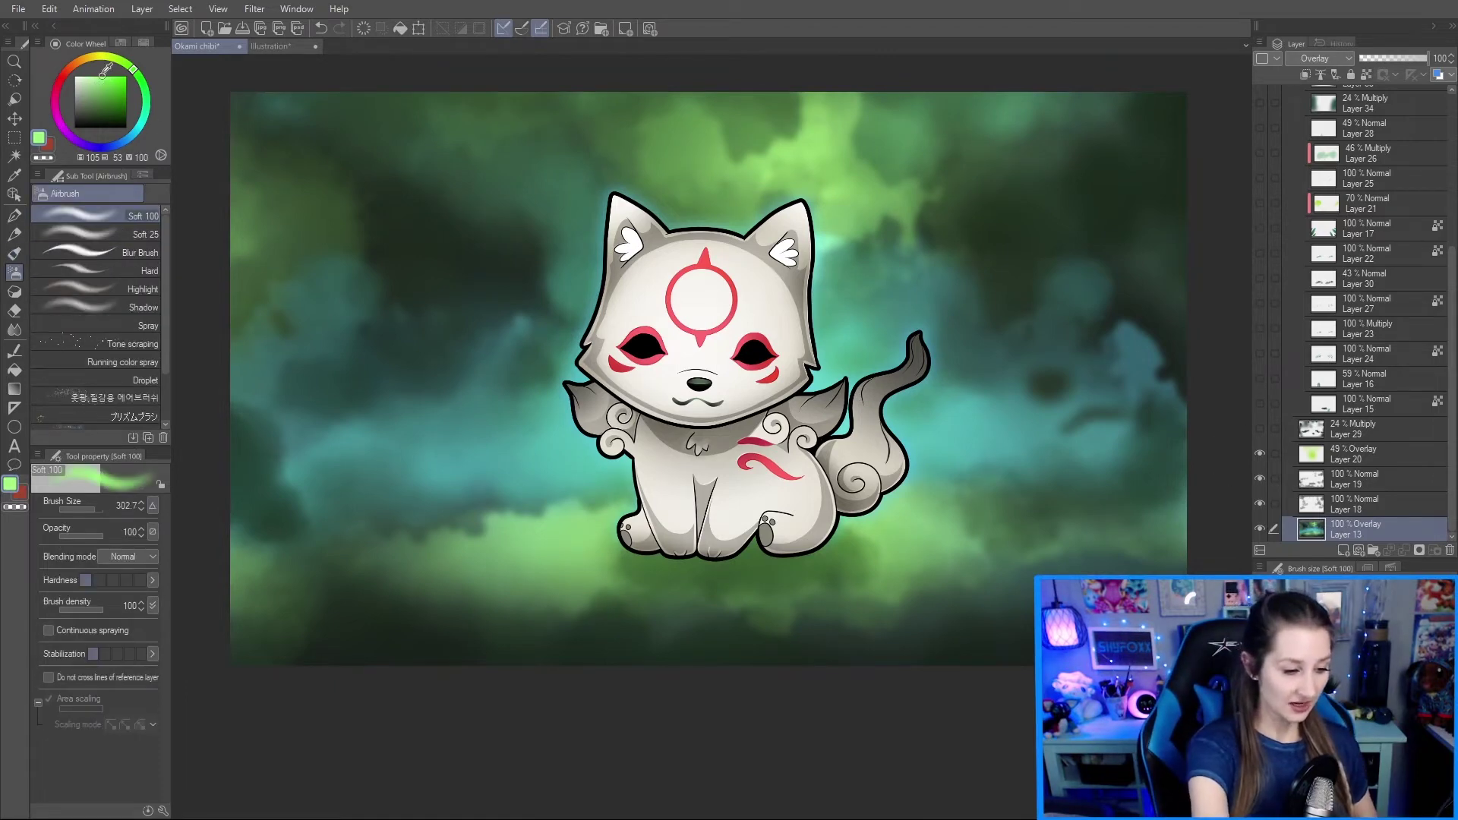
pyautogui.moveTo(329, 229); pyautogui.dragTo(456, 228)
pyautogui.moveTo(683, 209)
pyautogui.mouseDown()
pyautogui.moveTo(579, 388)
pyautogui.moveTo(759, 524)
pyautogui.moveTo(820, 426)
pyautogui.moveTo(771, 210)
pyautogui.mouseUp()
pyautogui.hotkey('ctrl', 'z')
pyautogui.moveTo(659, 183)
pyautogui.mouseDown()
pyautogui.moveTo(591, 433)
pyautogui.moveTo(838, 443)
pyautogui.moveTo(736, 163)
pyautogui.mouseUp()
pyautogui.hotkey('ctrl', 'z')
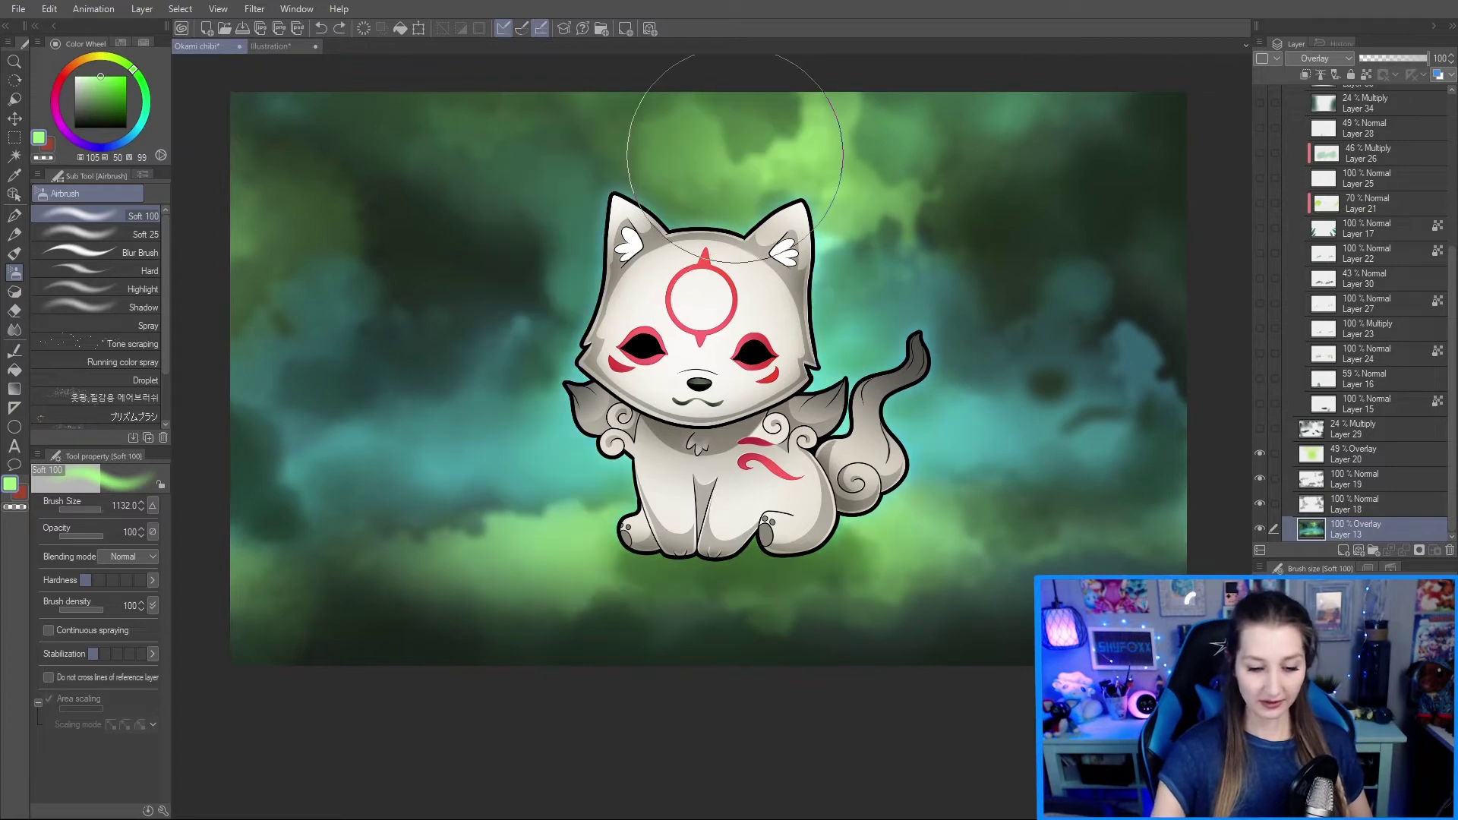
# Step: Recheck Layer 20's effect and show the 24% Multiply Layer 29, toggling it to compare the darkened background
pyautogui.click(1259, 454)
pyautogui.click(1262, 452)
pyautogui.click(1263, 427)
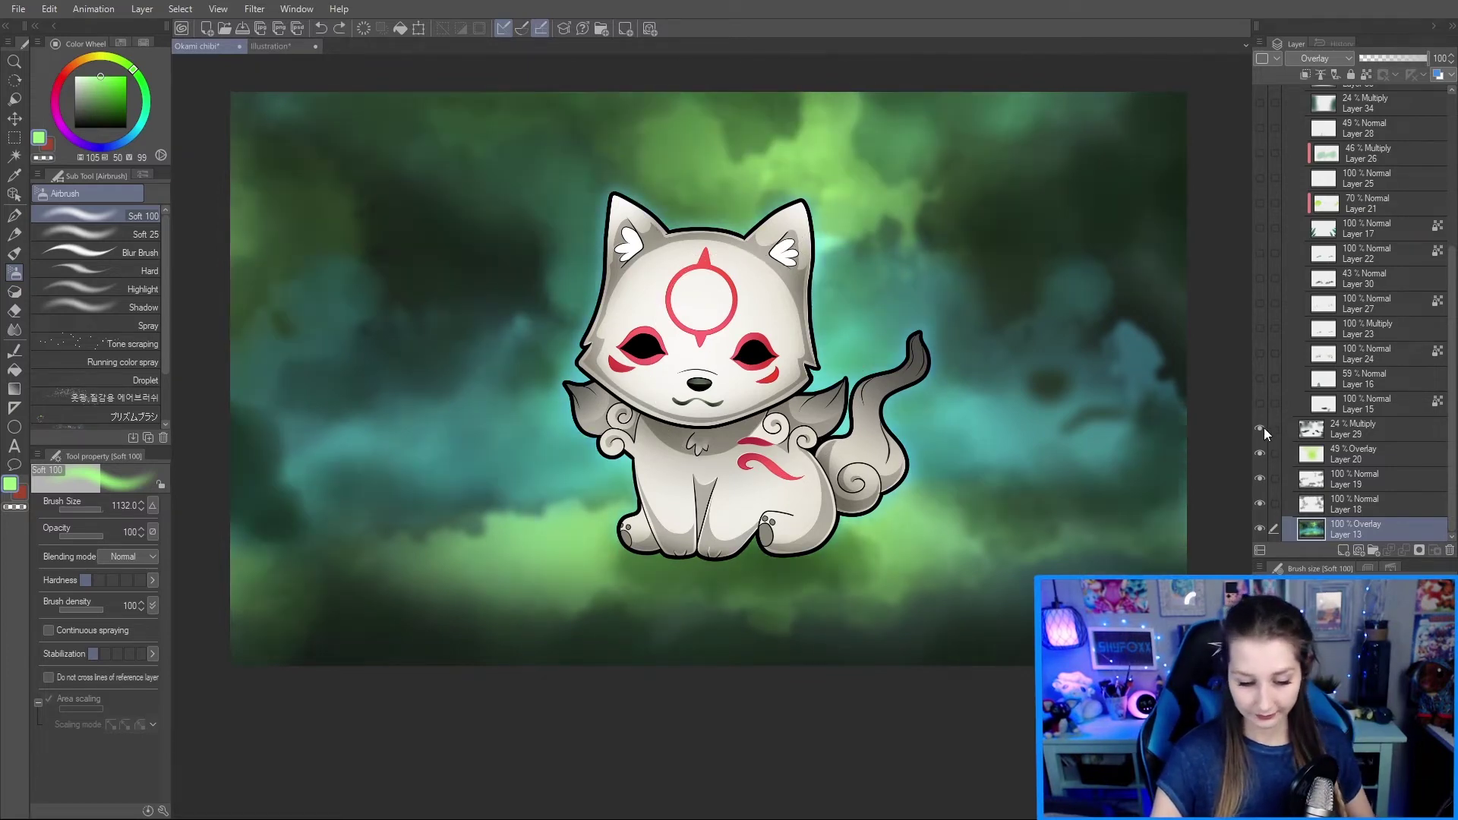
pyautogui.click(1262, 425)
pyautogui.click(1261, 427)
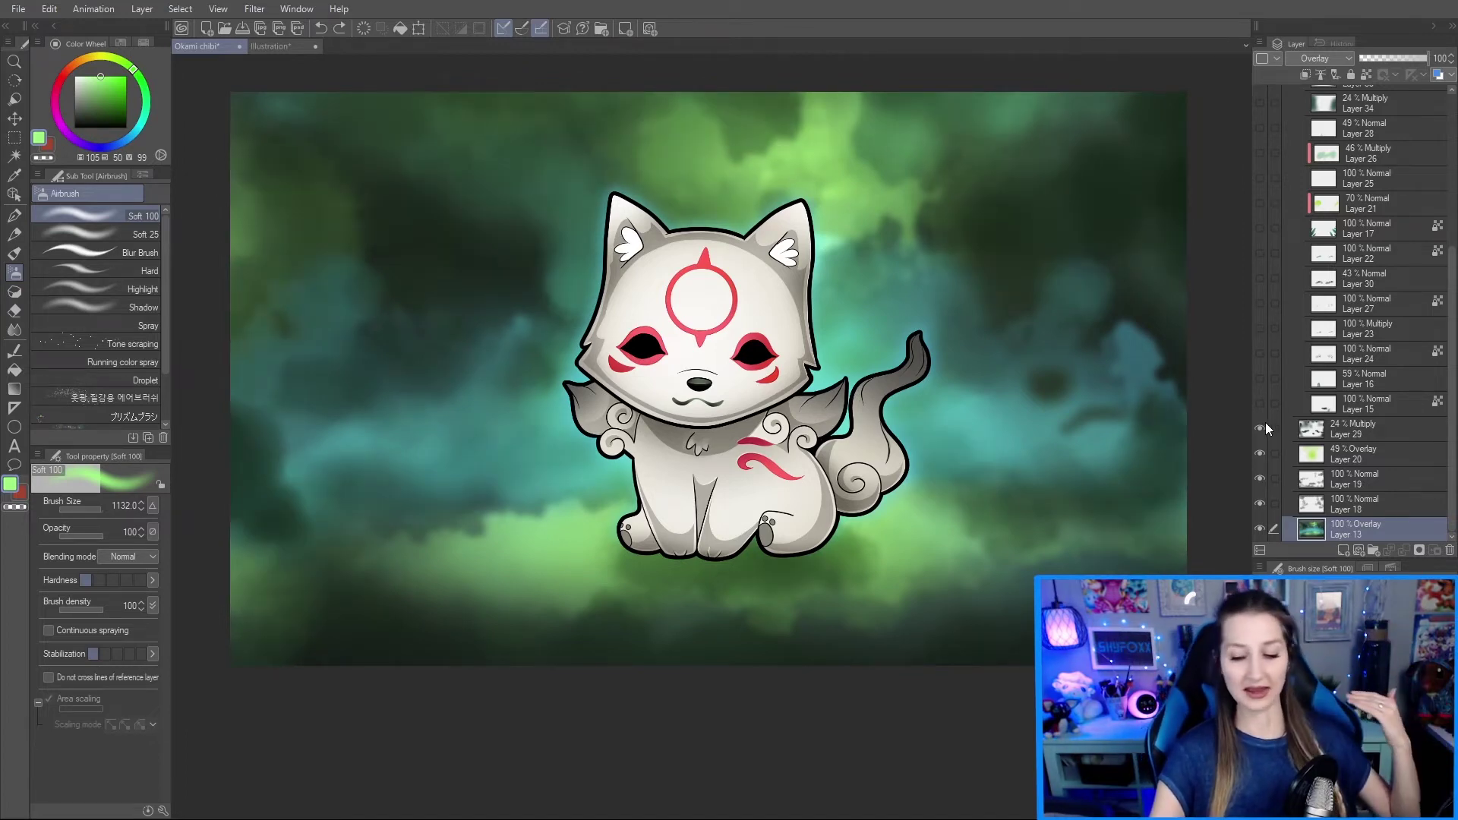
pyautogui.click(1260, 427)
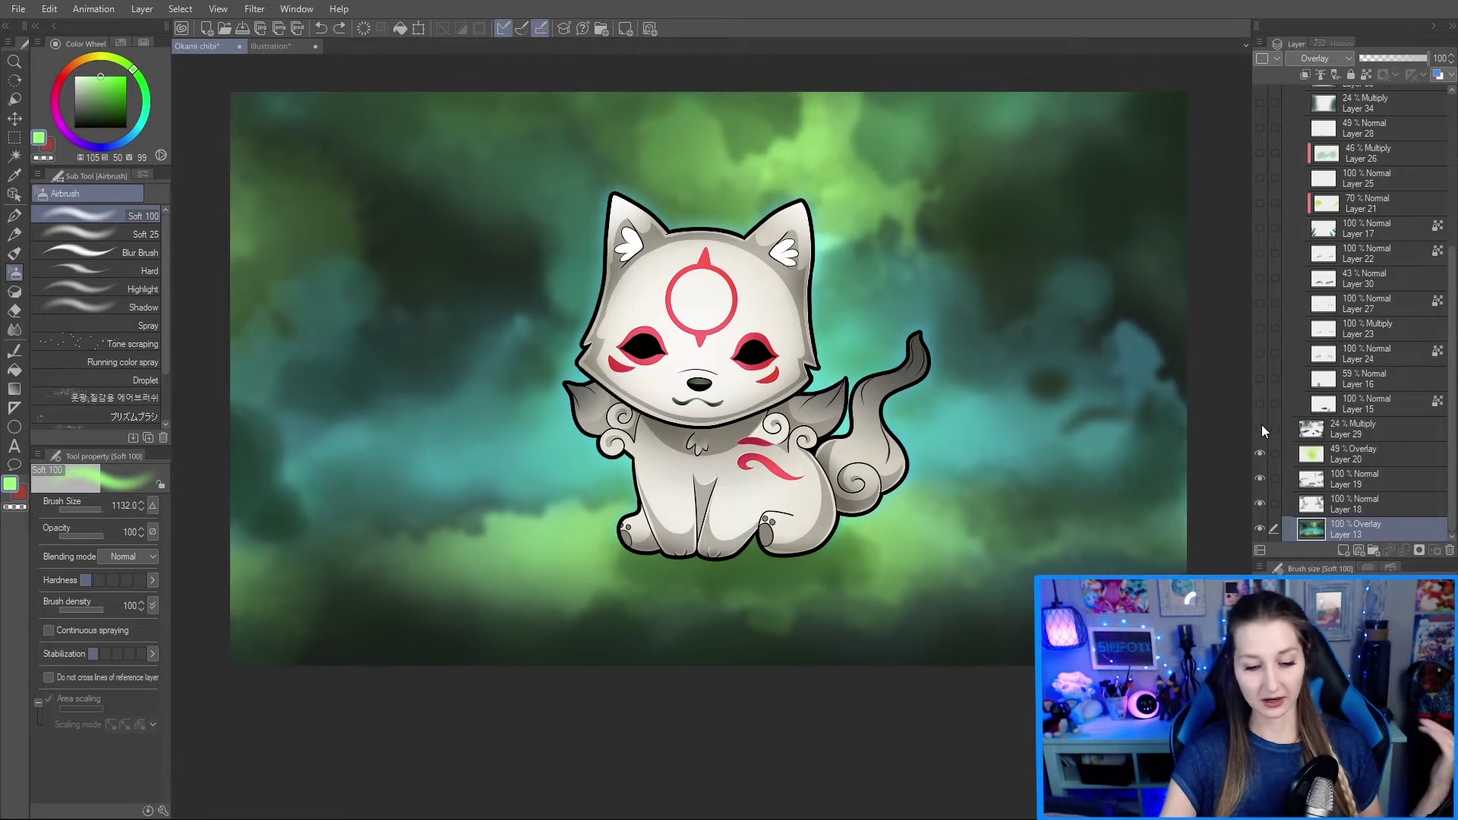
pyautogui.click(1262, 426)
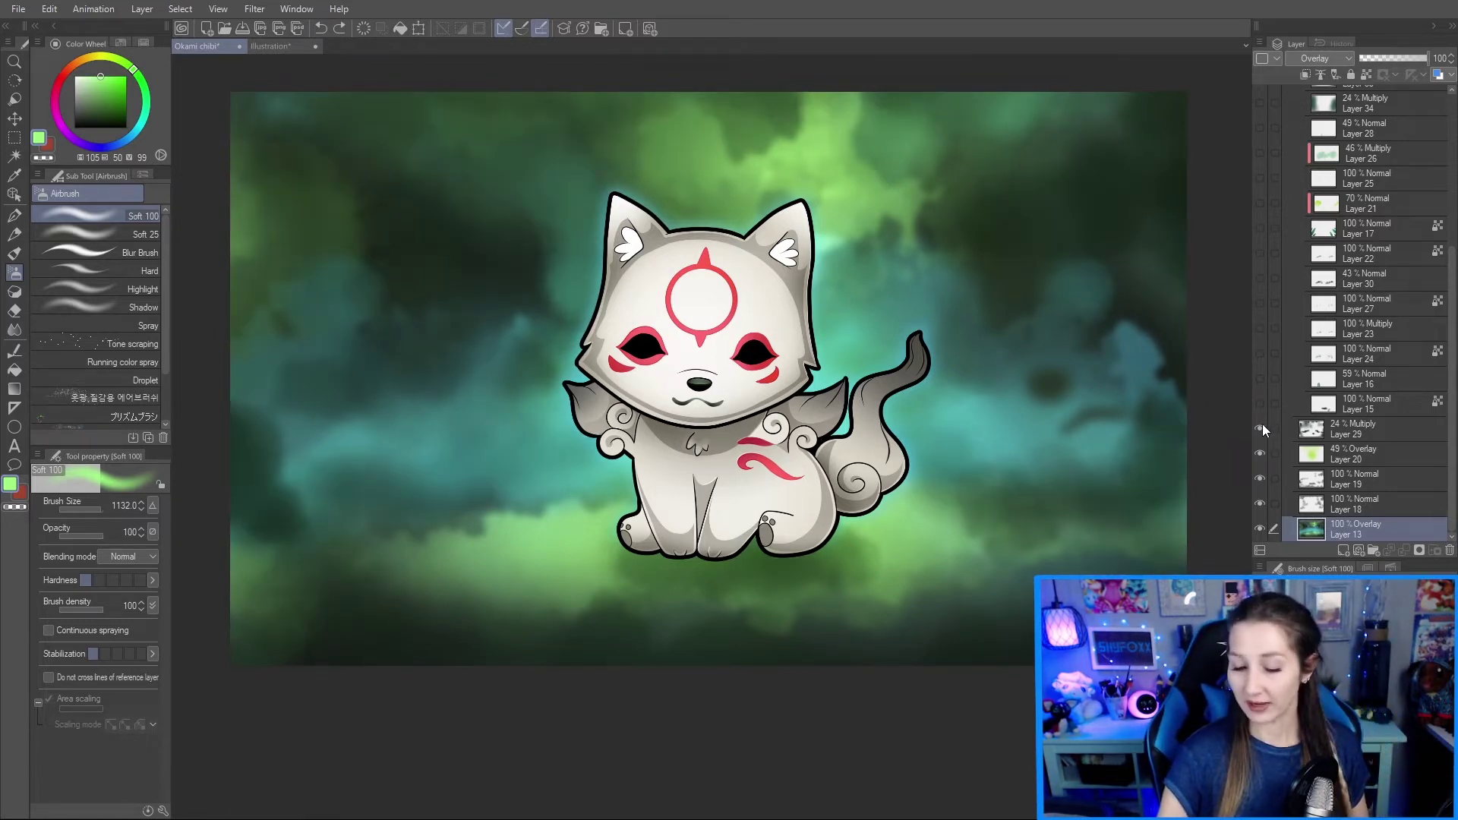
pyautogui.click(1261, 429)
pyautogui.click(1261, 428)
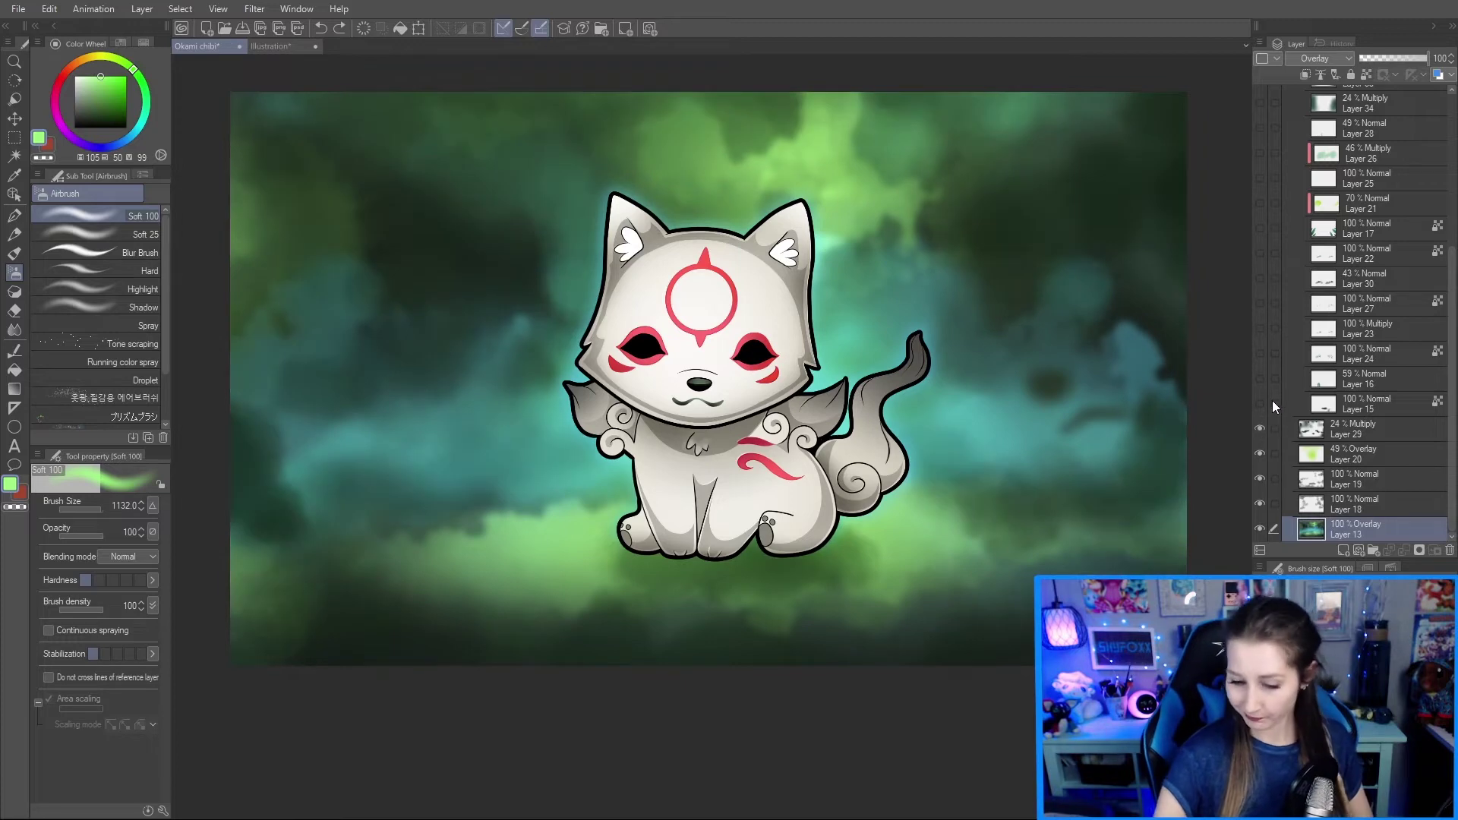
# Step: Show Layer 15 with the teal leaf sprig, toggling its visibility off and on to demonstrate it
pyautogui.click(1260, 404)
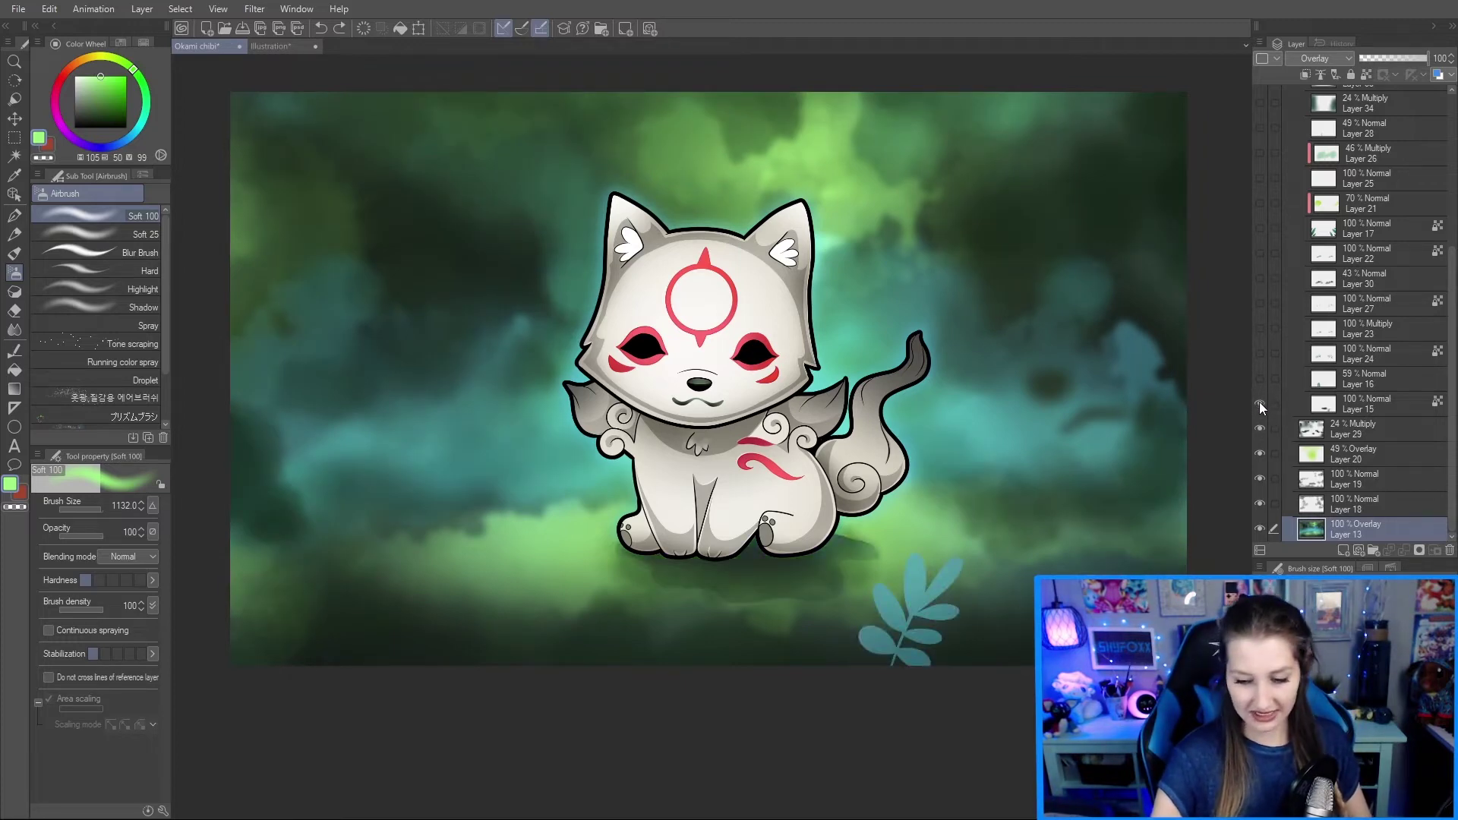
pyautogui.click(1261, 403)
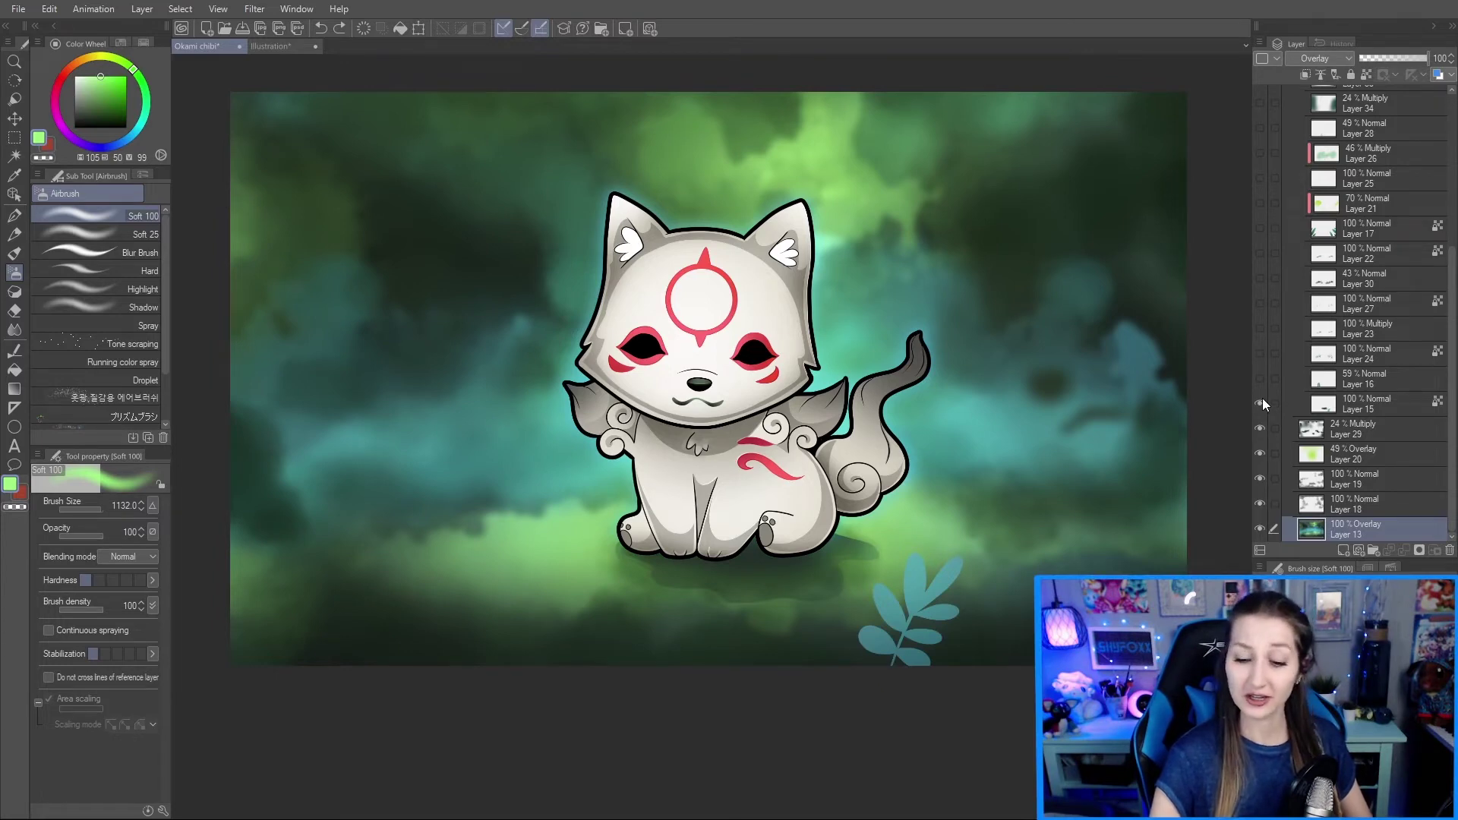
pyautogui.click(1260, 404)
pyautogui.click(1260, 403)
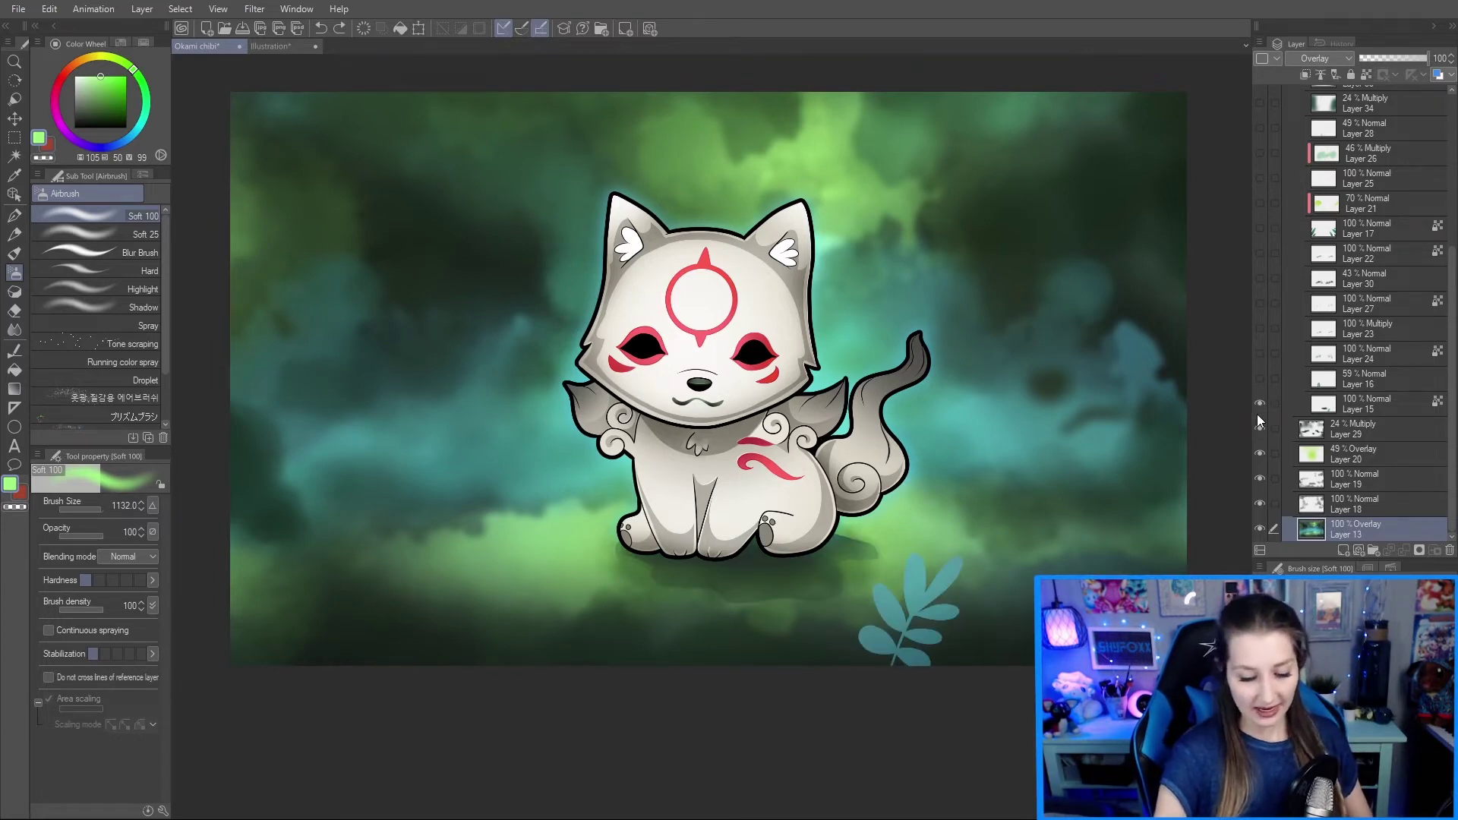
# Step: Choose the G-pen 40 for drawing and set its brush size to 118.9
pyautogui.press('m')
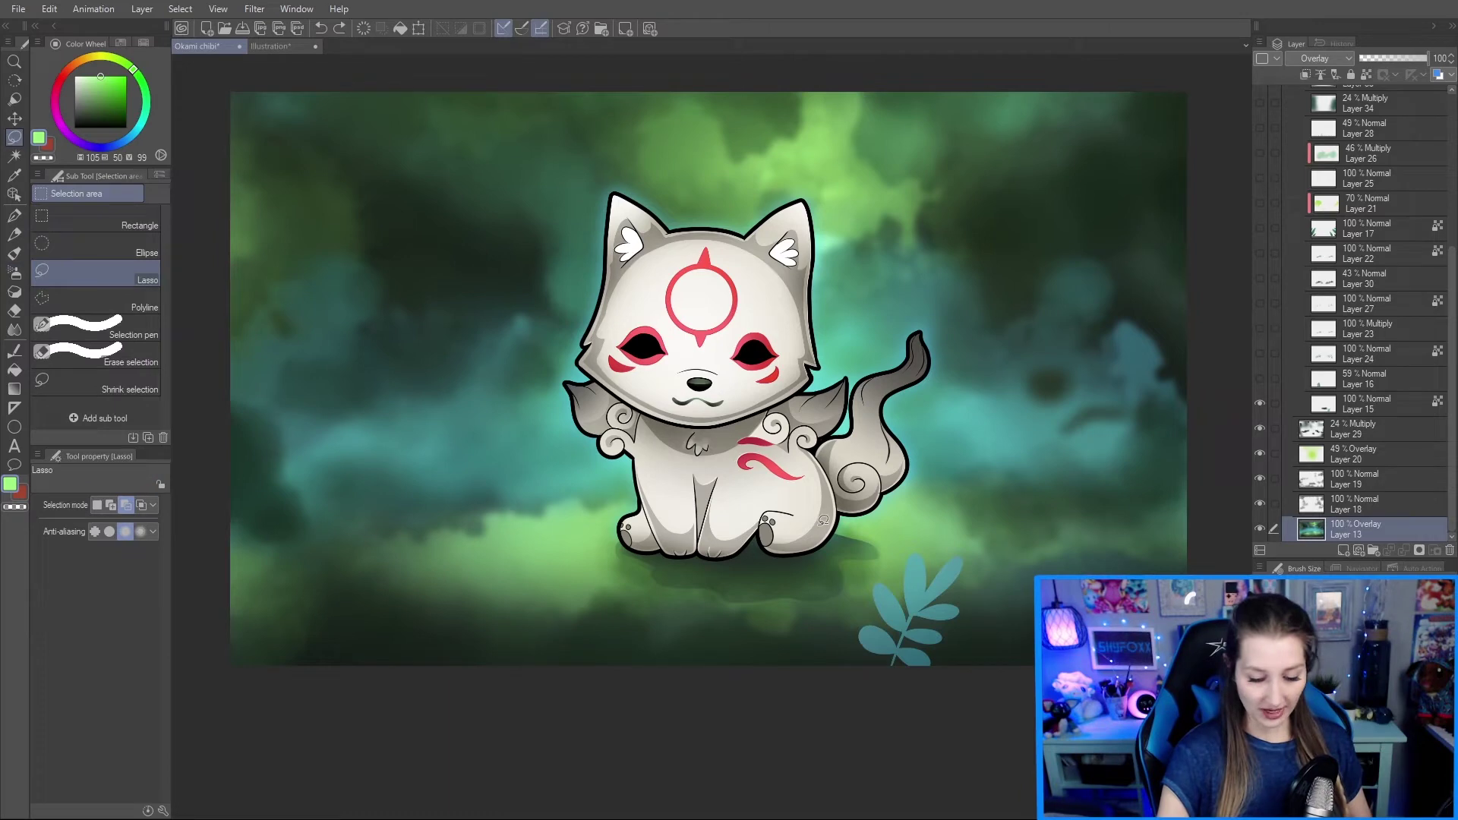
pyautogui.press('p')
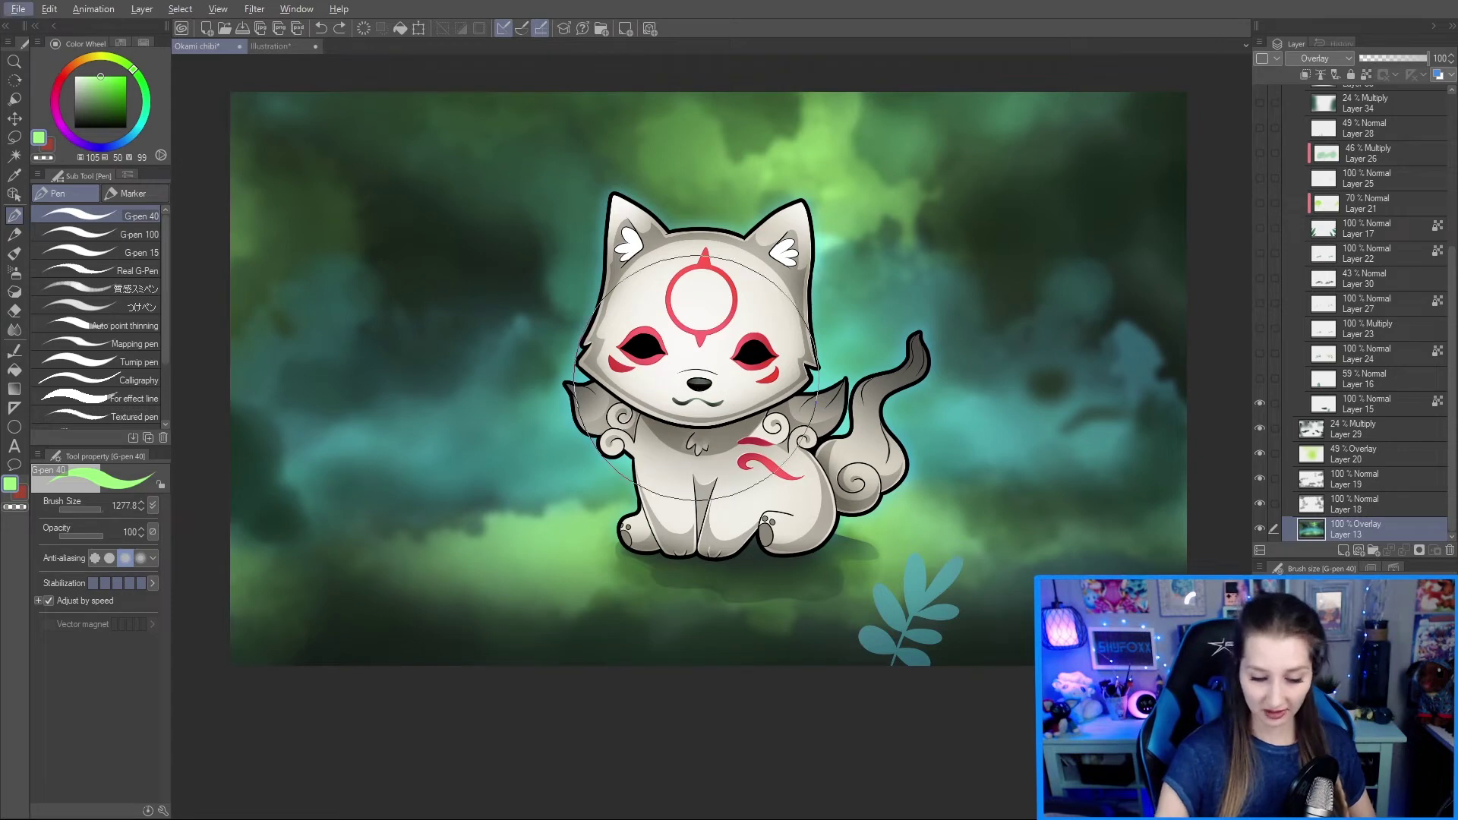
pyautogui.press('[')
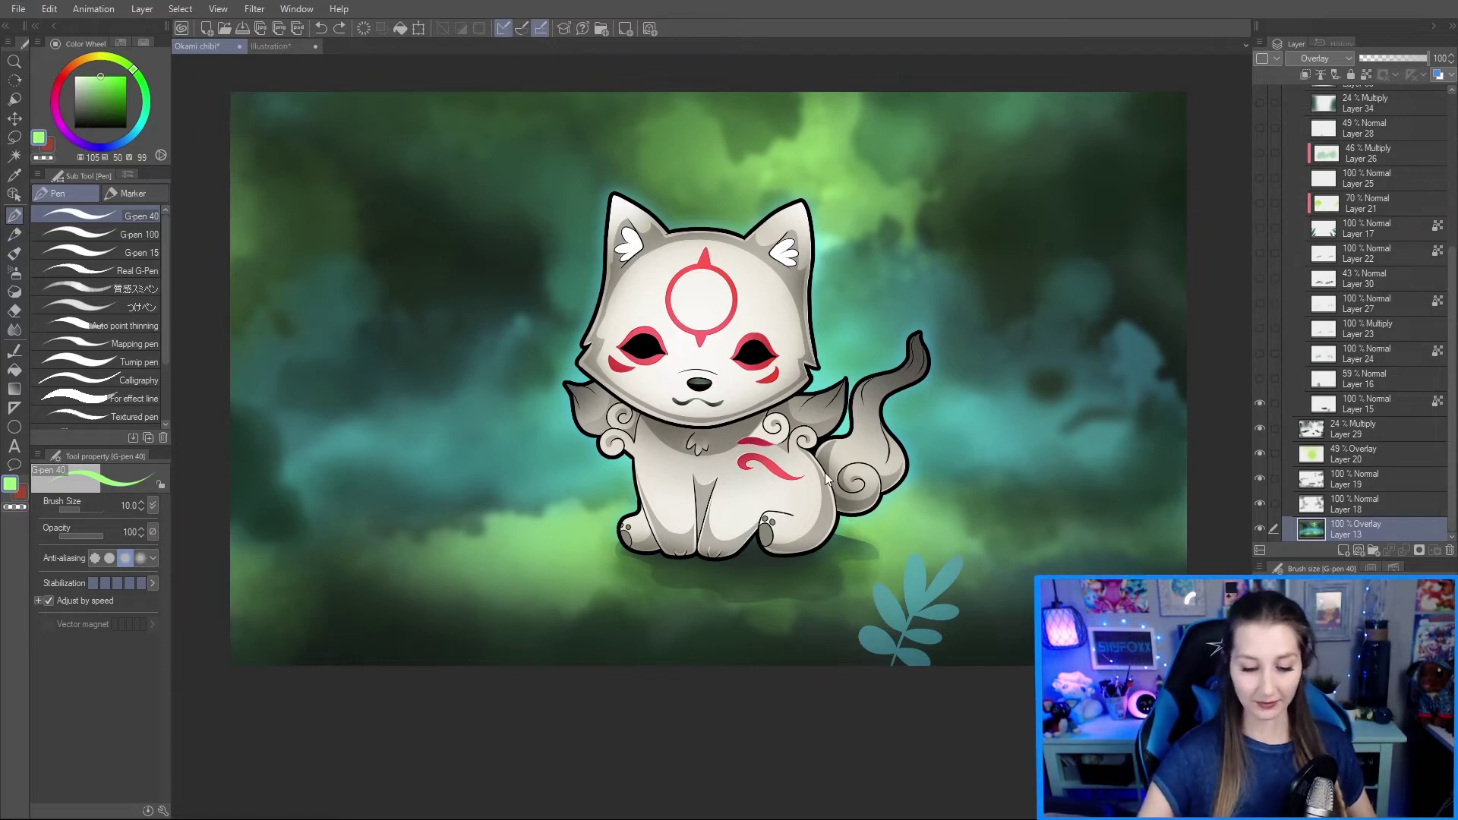
pyautogui.moveTo(809, 474); pyautogui.dragTo(824, 479)
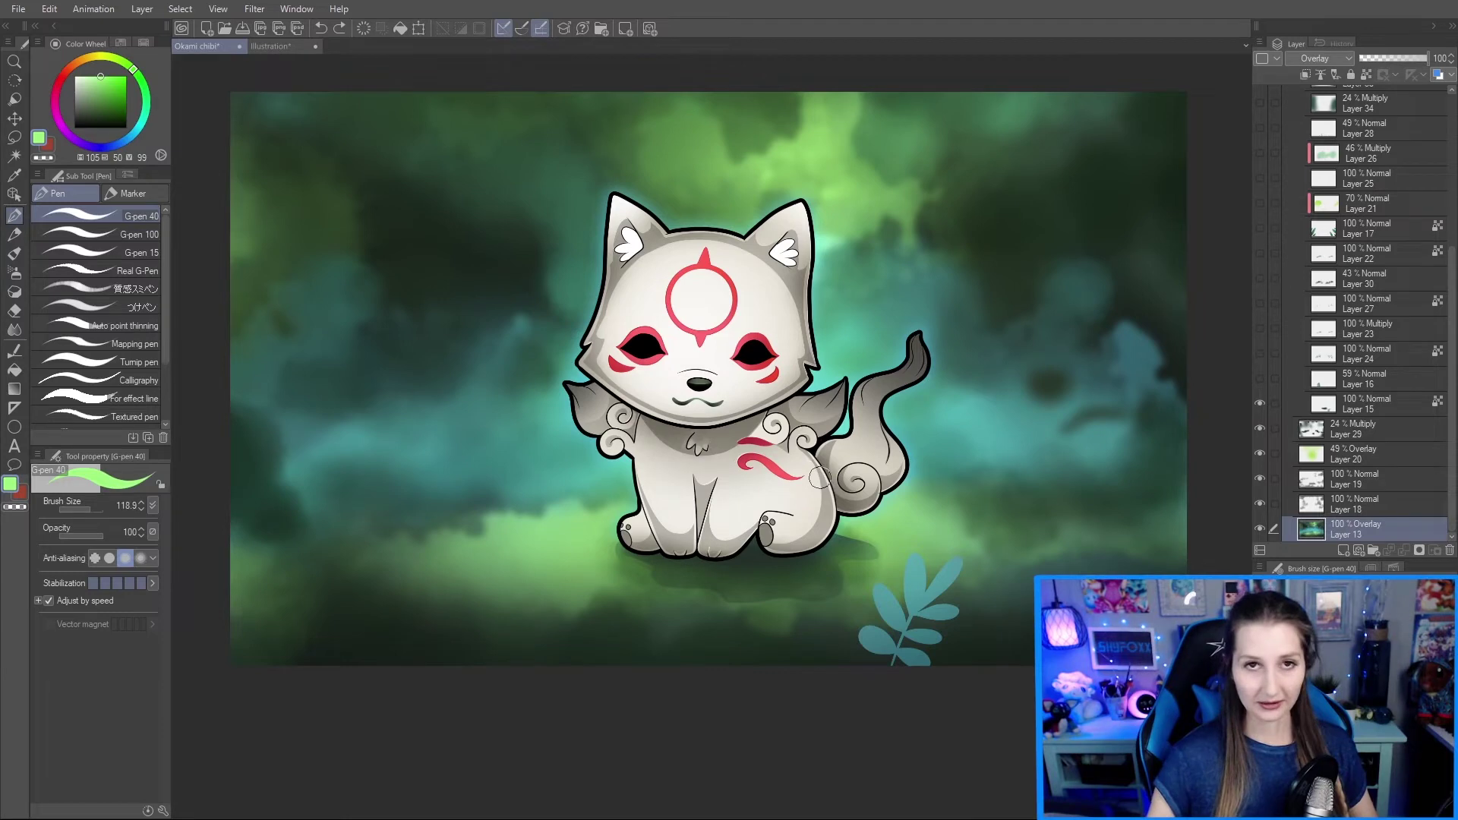
# Step: Try light and very dark green G-pen 40 strokes over the shadow beneath the character, and undo them
pyautogui.moveTo(670, 543)
pyautogui.mouseDown()
pyautogui.moveTo(698, 563)
pyautogui.moveTo(839, 571)
pyautogui.mouseUp()
pyautogui.hotkey('ctrl', 'z')
pyautogui.moveTo(76, 120); pyautogui.dragTo(94, 121)
pyautogui.moveTo(667, 561)
pyautogui.mouseDown()
pyautogui.moveTo(791, 593)
pyautogui.moveTo(819, 587)
pyautogui.moveTo(800, 565)
pyautogui.moveTo(848, 557)
pyautogui.mouseUp()
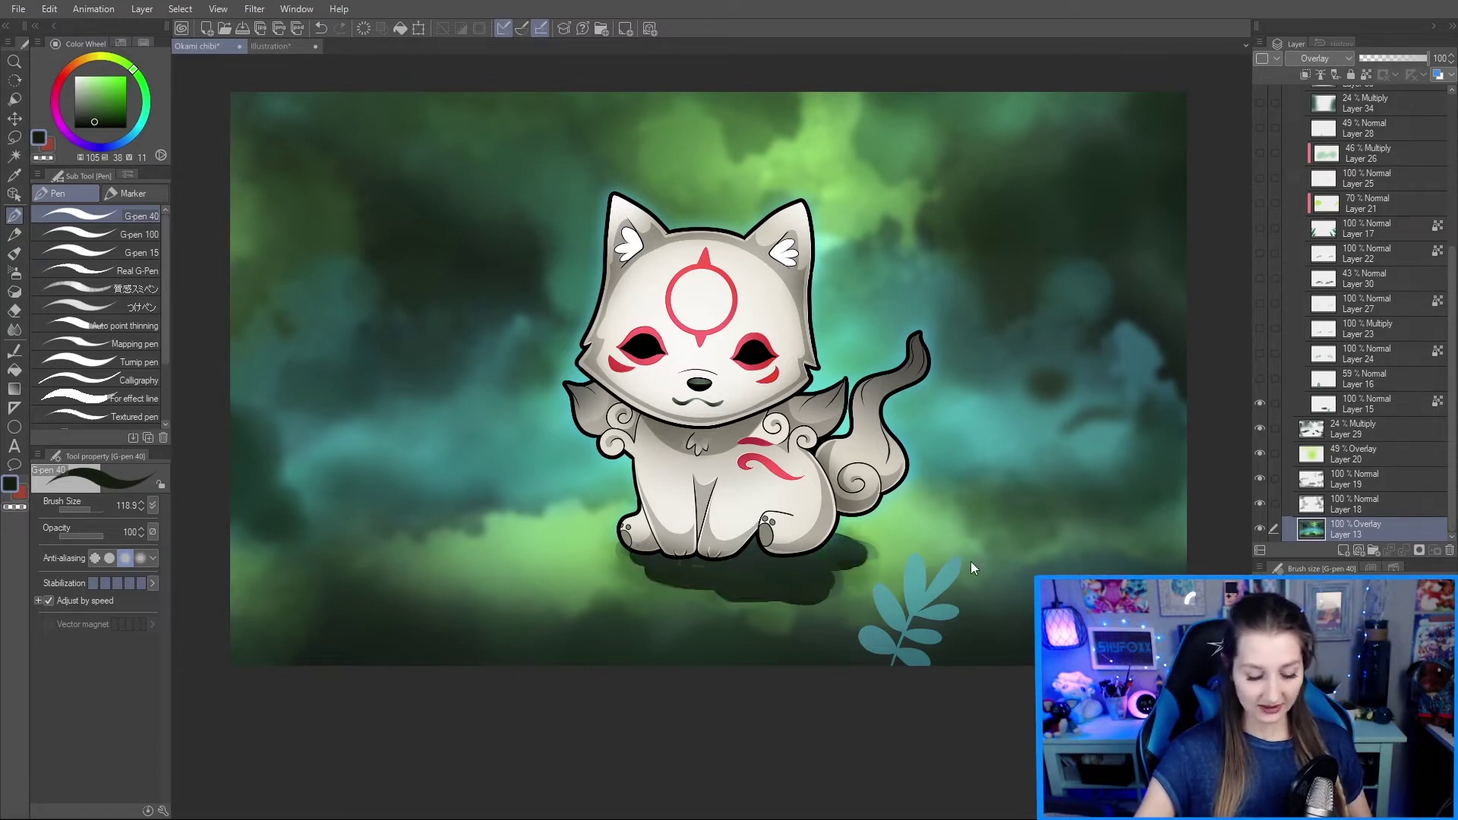
pyautogui.hotkey('ctrl', 'z')
# Step: Try darkening the shadow beneath the character with the Soft 100 airbrush in the very dark green
pyautogui.press('b')
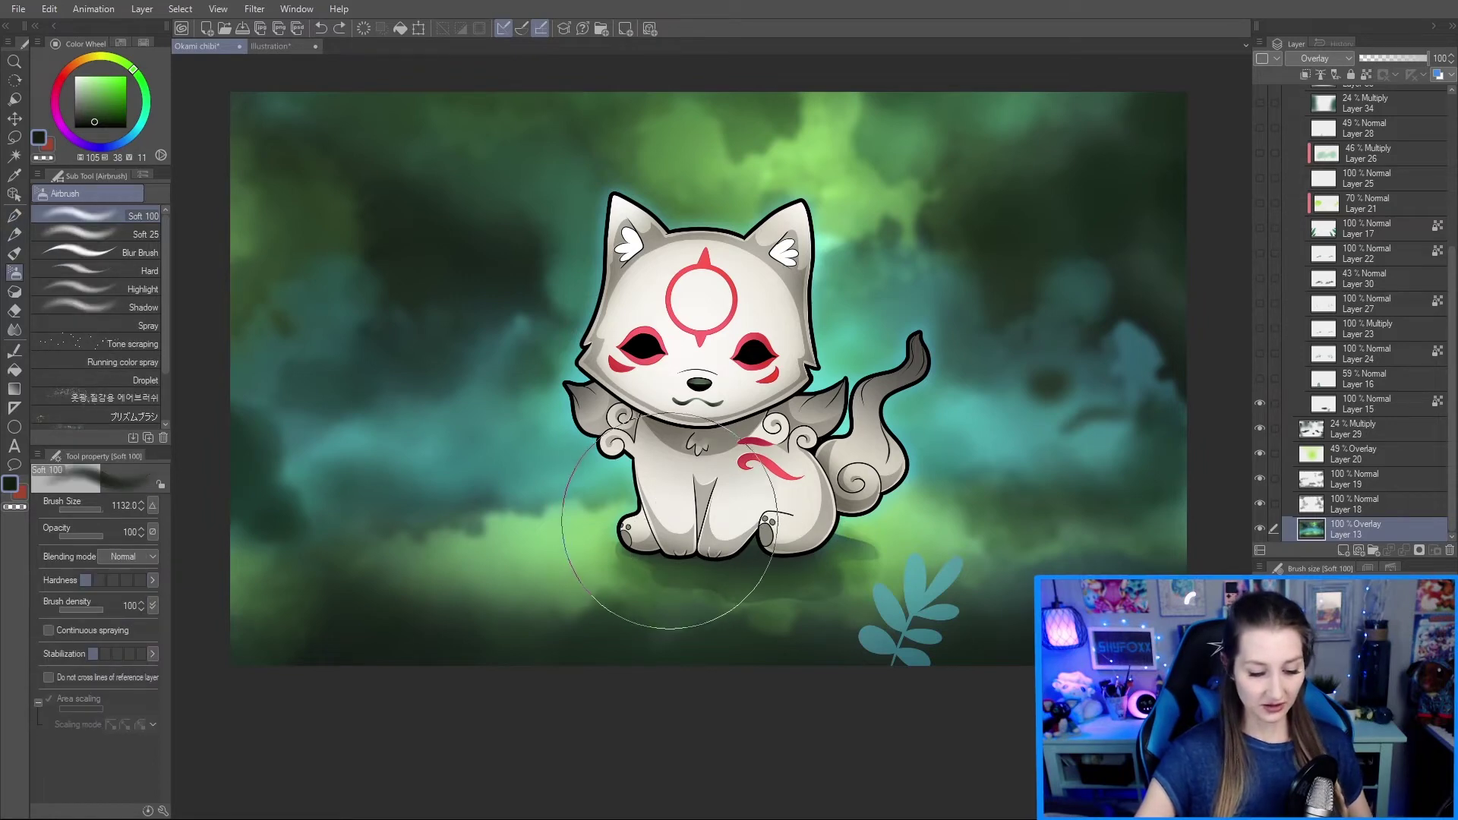
pyautogui.moveTo(682, 527); pyautogui.dragTo(758, 600)
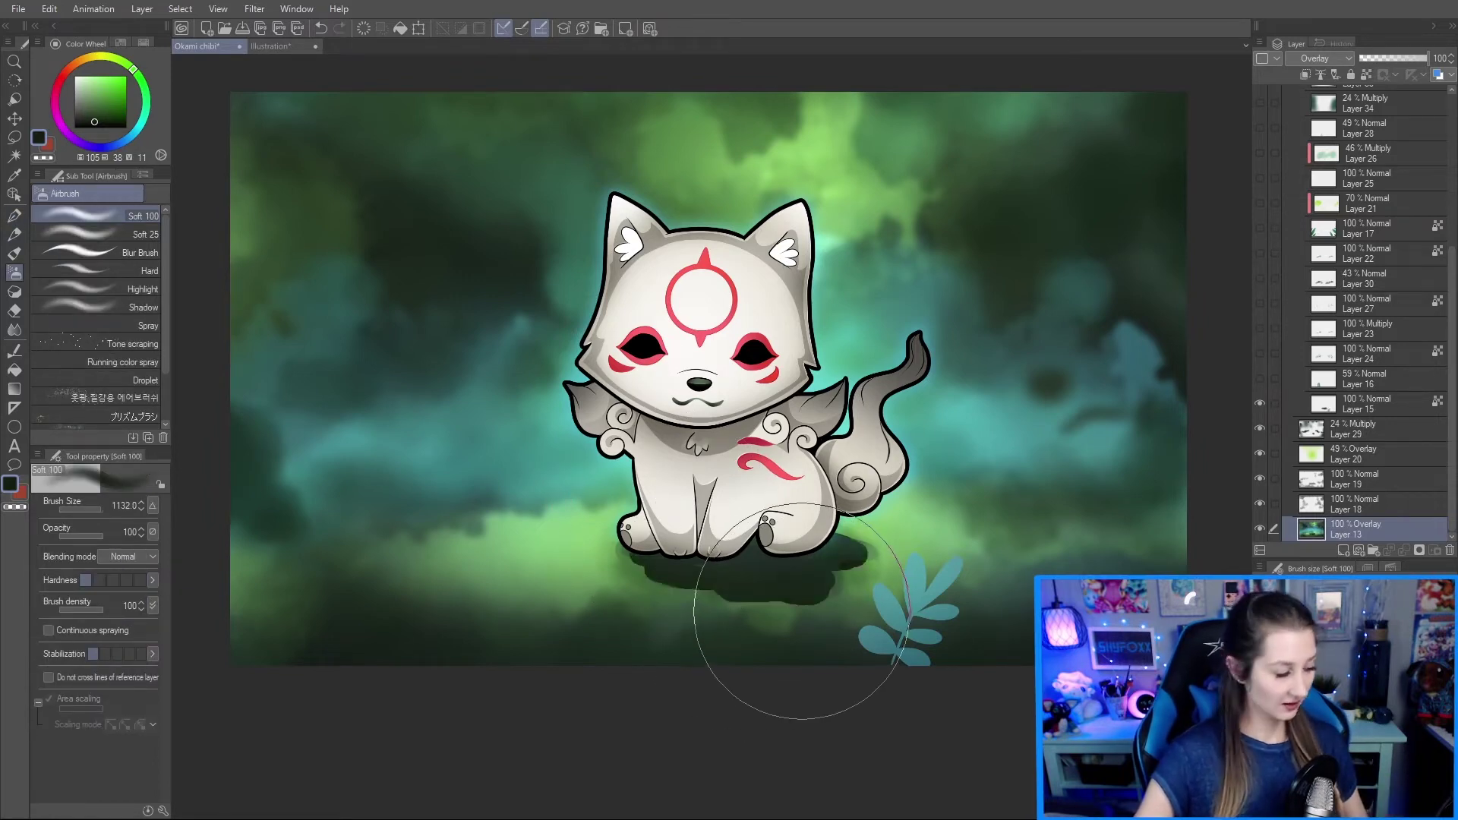
pyautogui.moveTo(877, 603); pyautogui.dragTo(843, 572)
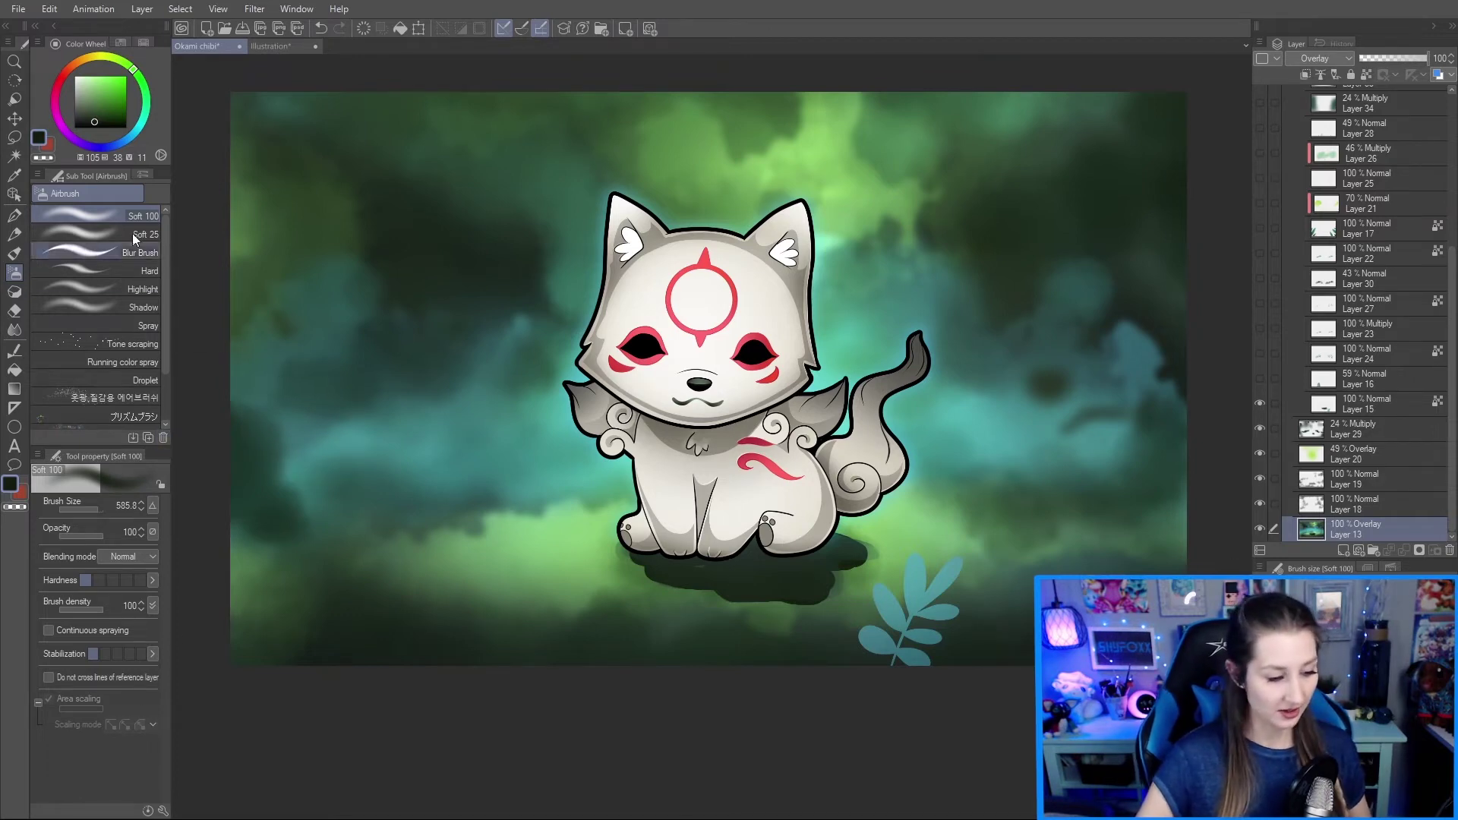
# Step: Enlarge the color wheel, and sample the ground's green beside the character for airbrushing on Layer 15
pyautogui.moveTo(91, 166); pyautogui.dragTo(120, 210)
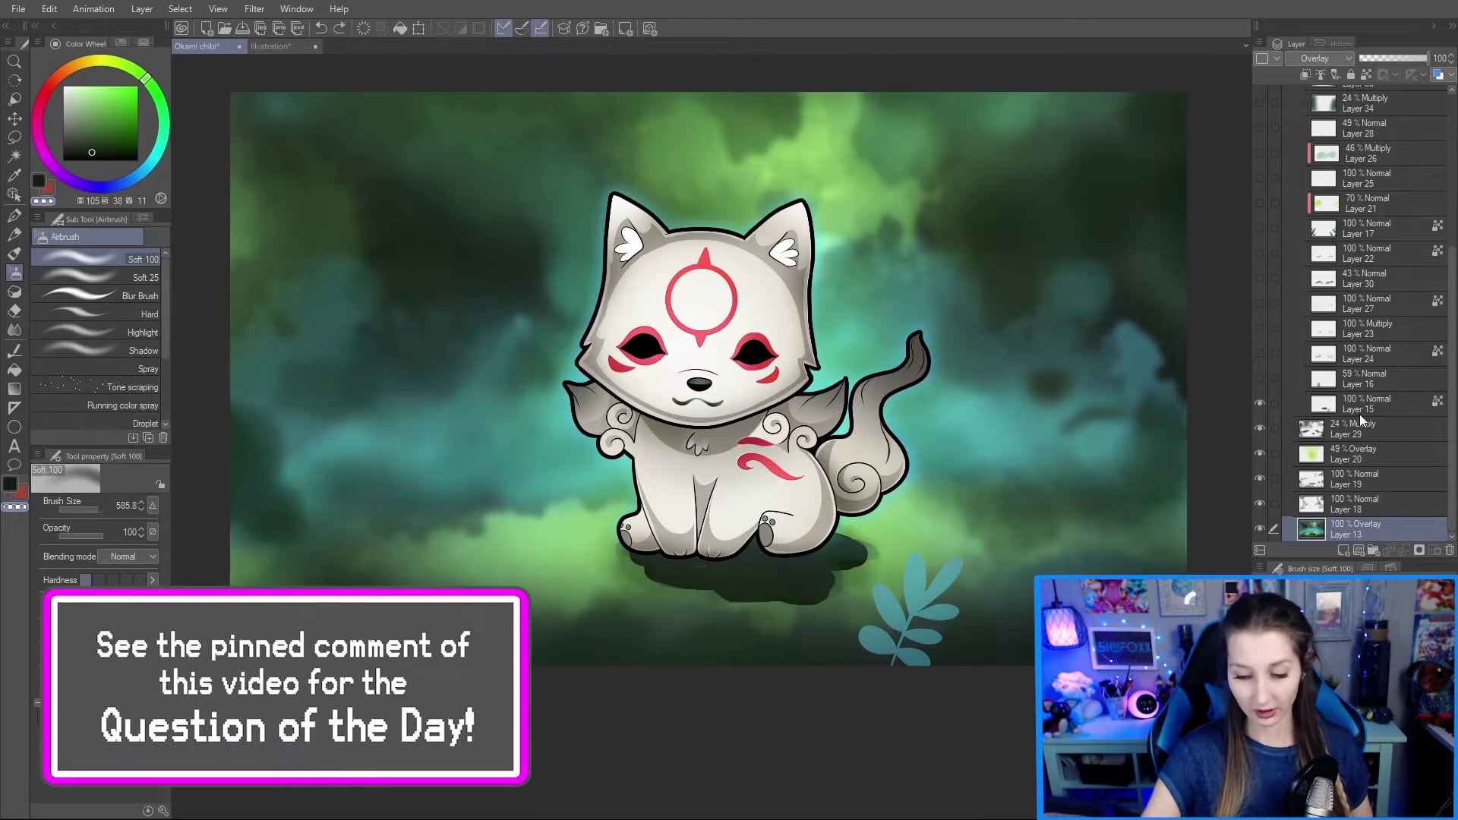
pyautogui.click(1356, 412)
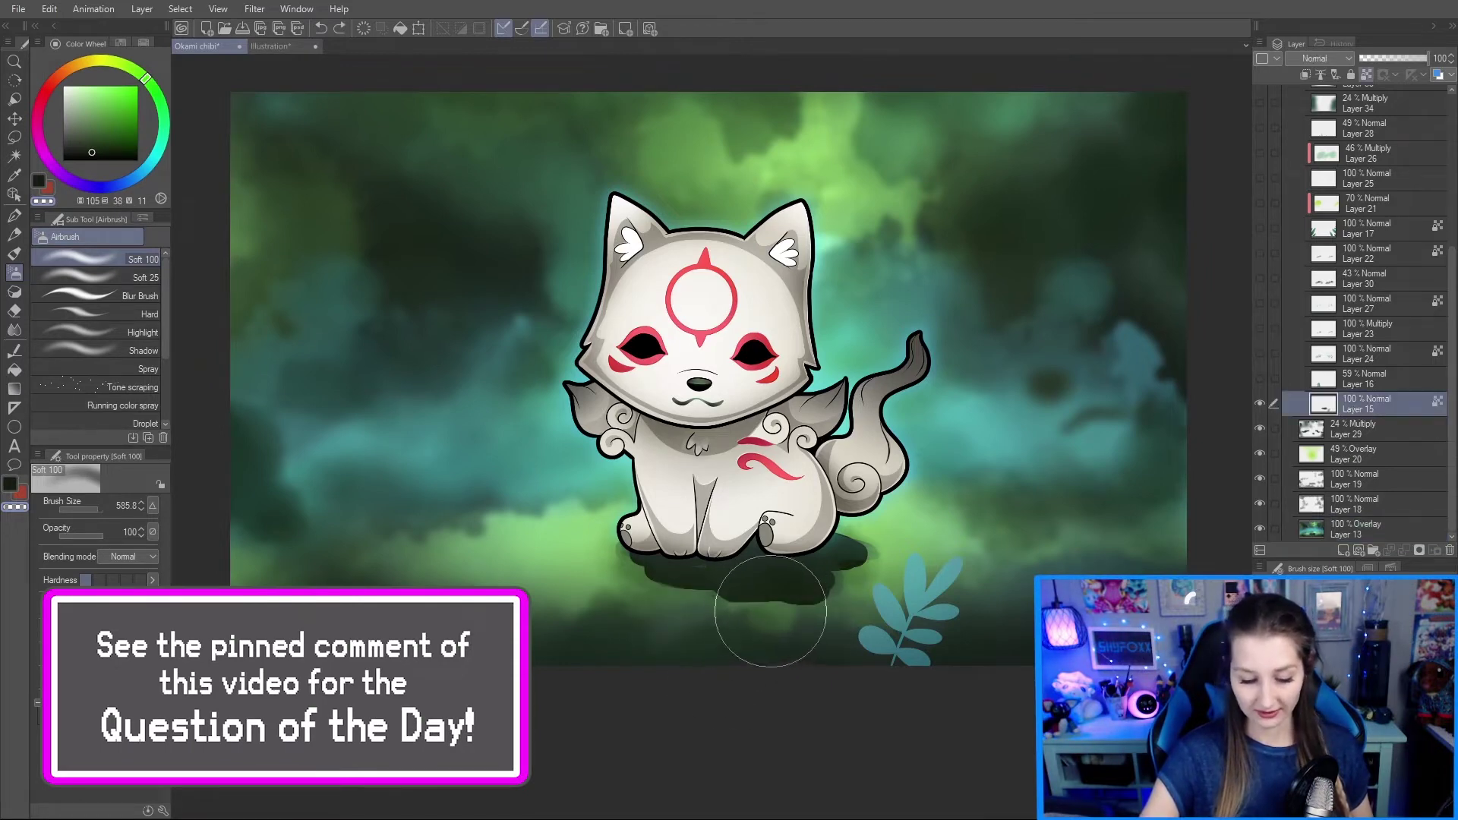
pyautogui.press('i')
pyautogui.click(589, 566)
pyautogui.press('b')
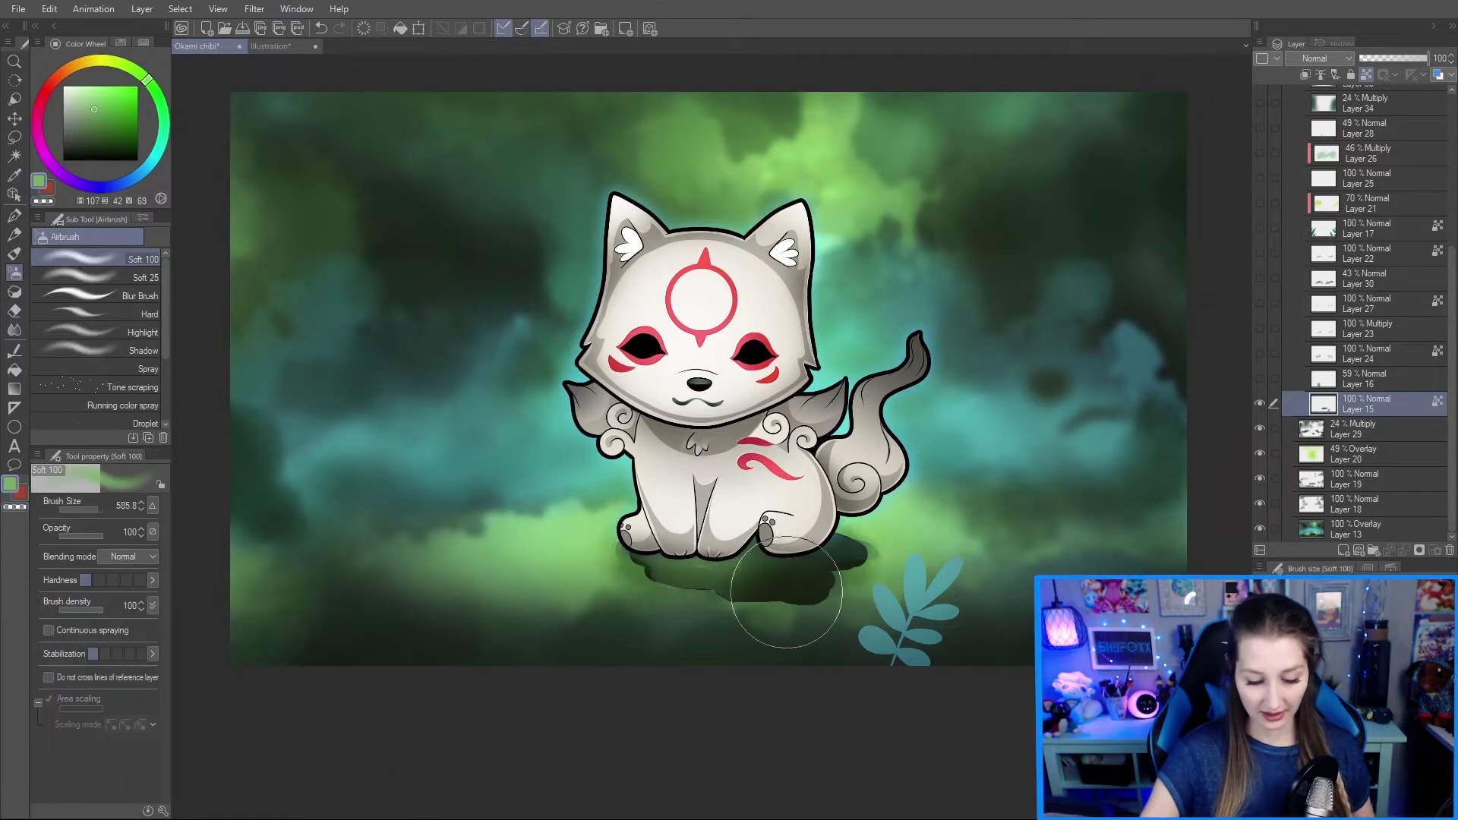
# Step: Try tinting Layer 15's shadow and leaf sprig green with the Soft 100 airbrush, and undo the strokes
pyautogui.moveTo(736, 616); pyautogui.dragTo(771, 596)
pyautogui.hotkey('ctrl', 'z')
pyautogui.moveTo(893, 601)
pyautogui.mouseDown()
pyautogui.moveTo(796, 635)
pyautogui.moveTo(673, 638)
pyautogui.moveTo(658, 611)
pyautogui.mouseUp()
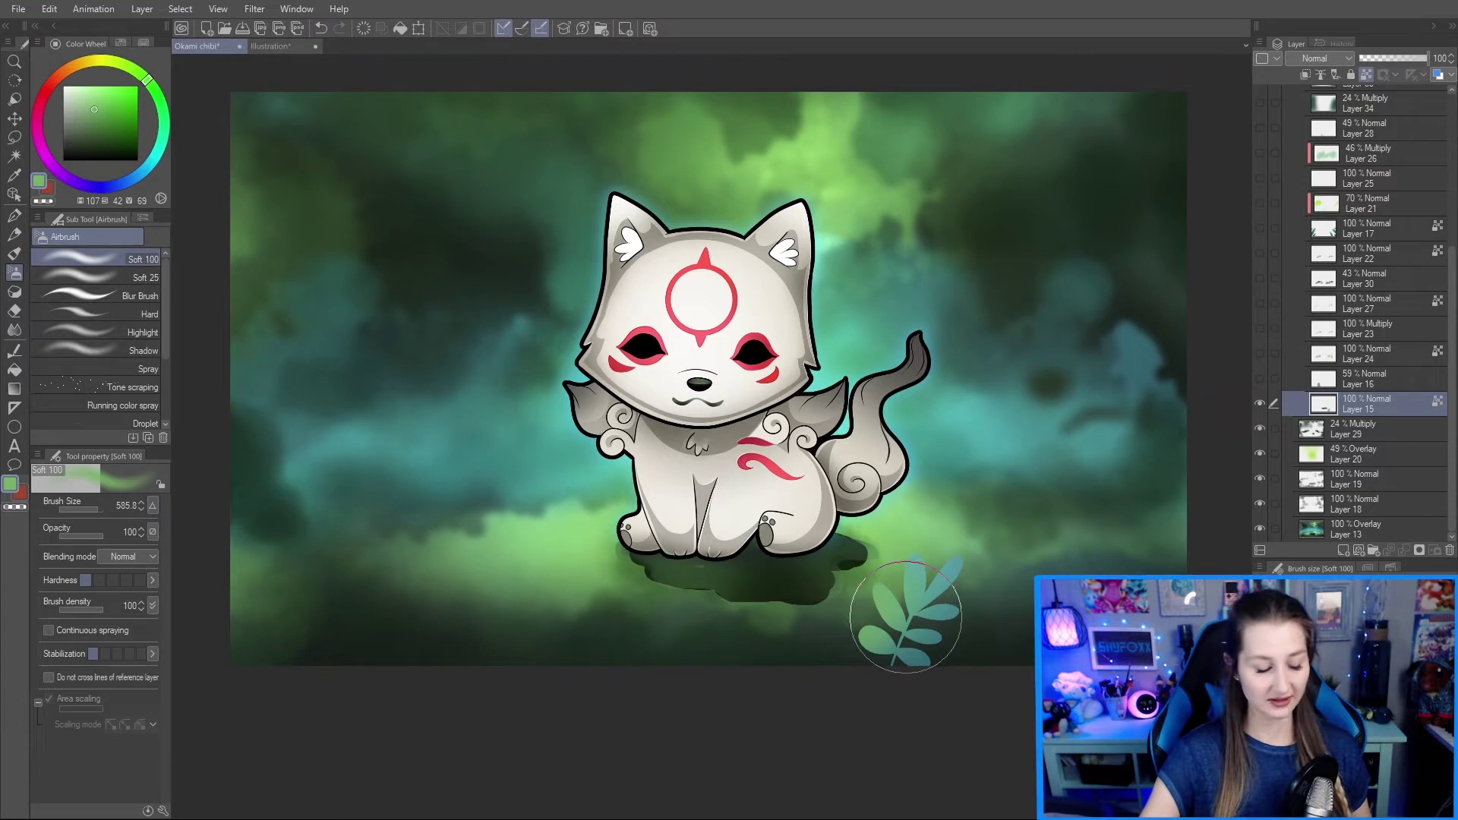
pyautogui.hotkey('ctrl', 'z')
pyautogui.hotkey('ctrl', 'z')
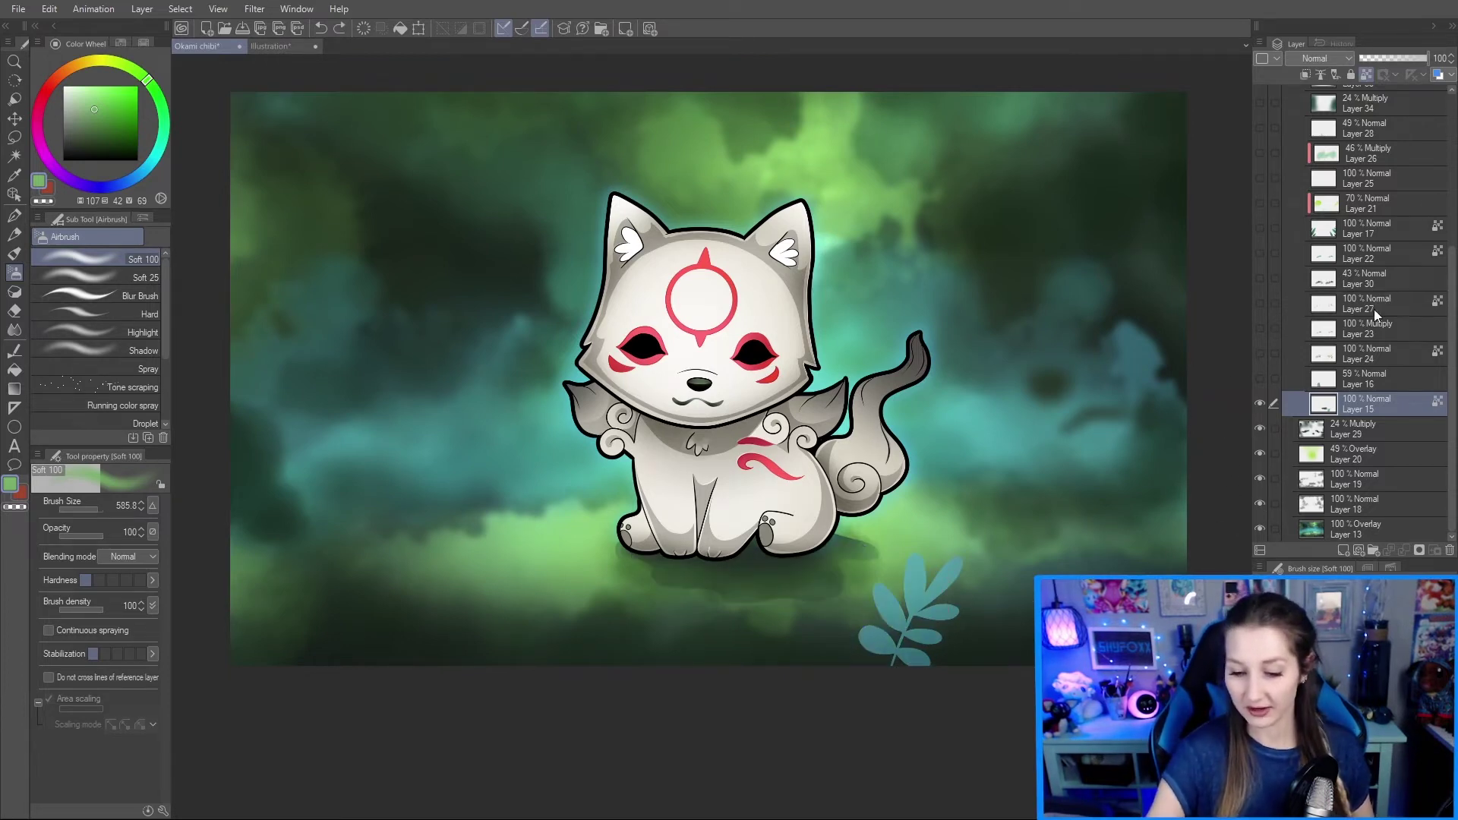
# Step: Try adjusting Layer 15's opacity, and return it to 100
pyautogui.moveTo(1393, 58); pyautogui.dragTo(1431, 62)
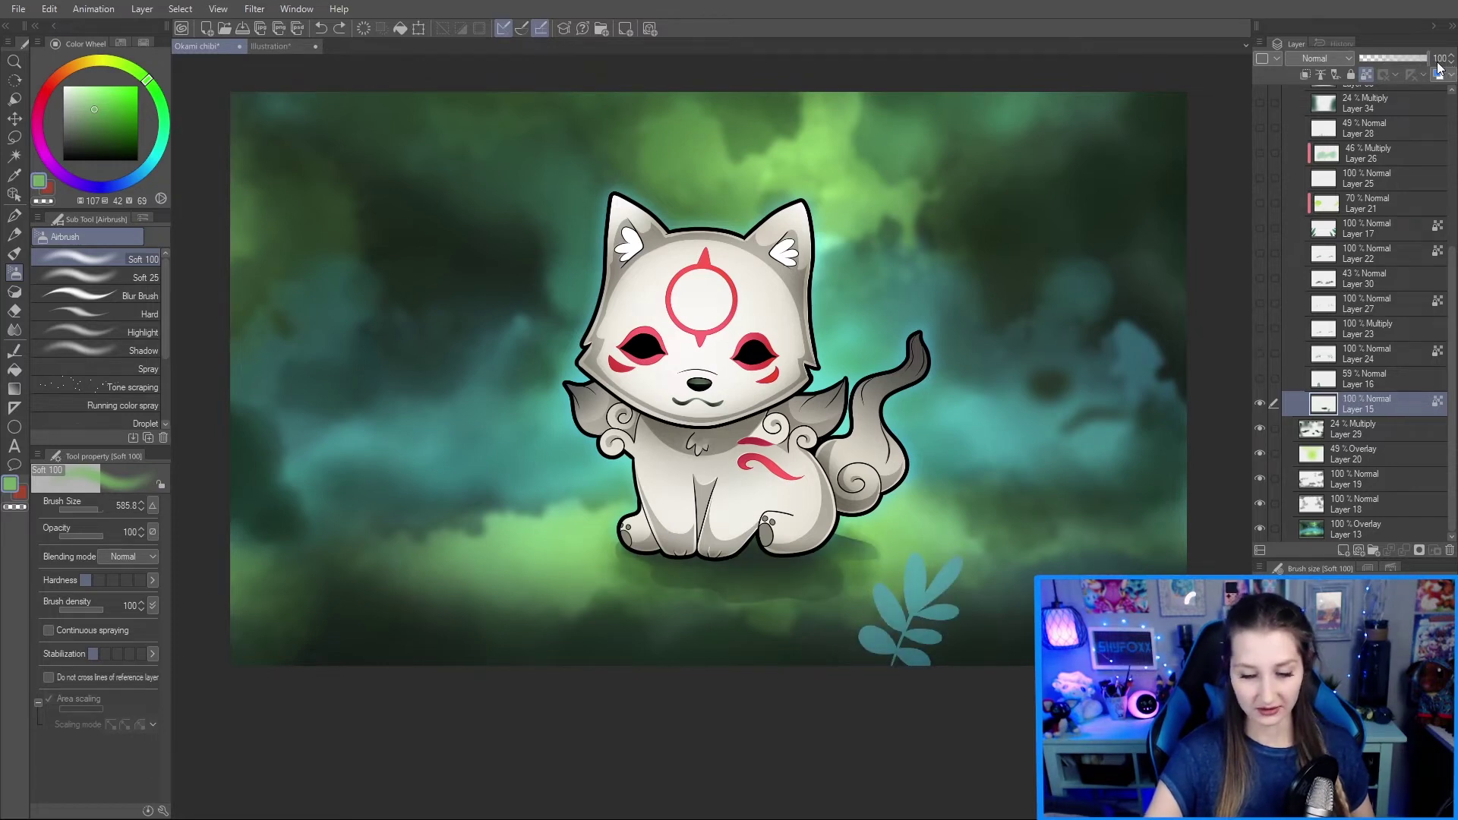
pyautogui.click(1403, 61)
pyautogui.click(1446, 59)
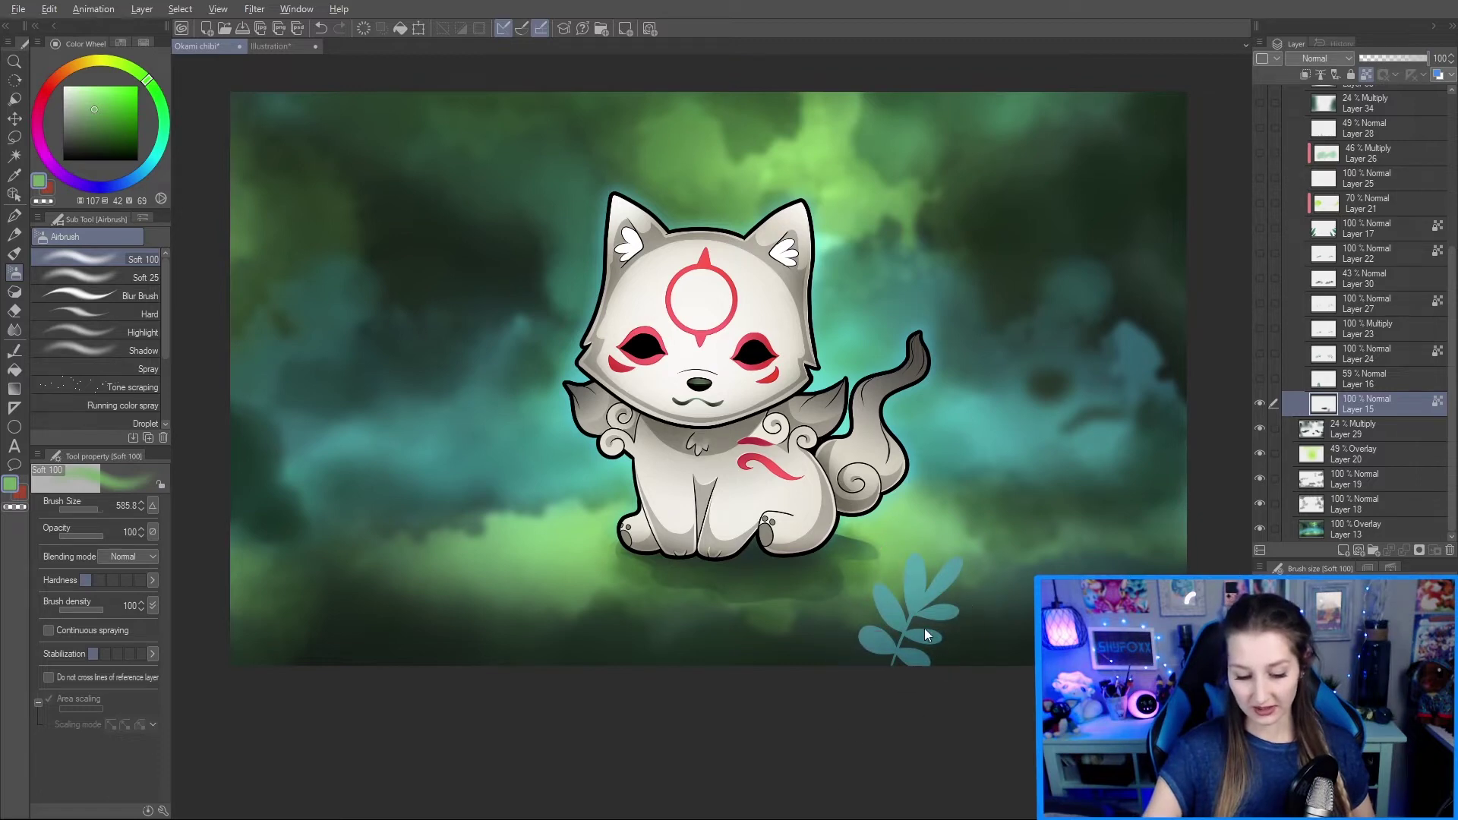
pyautogui.scroll(8, 910, 630)
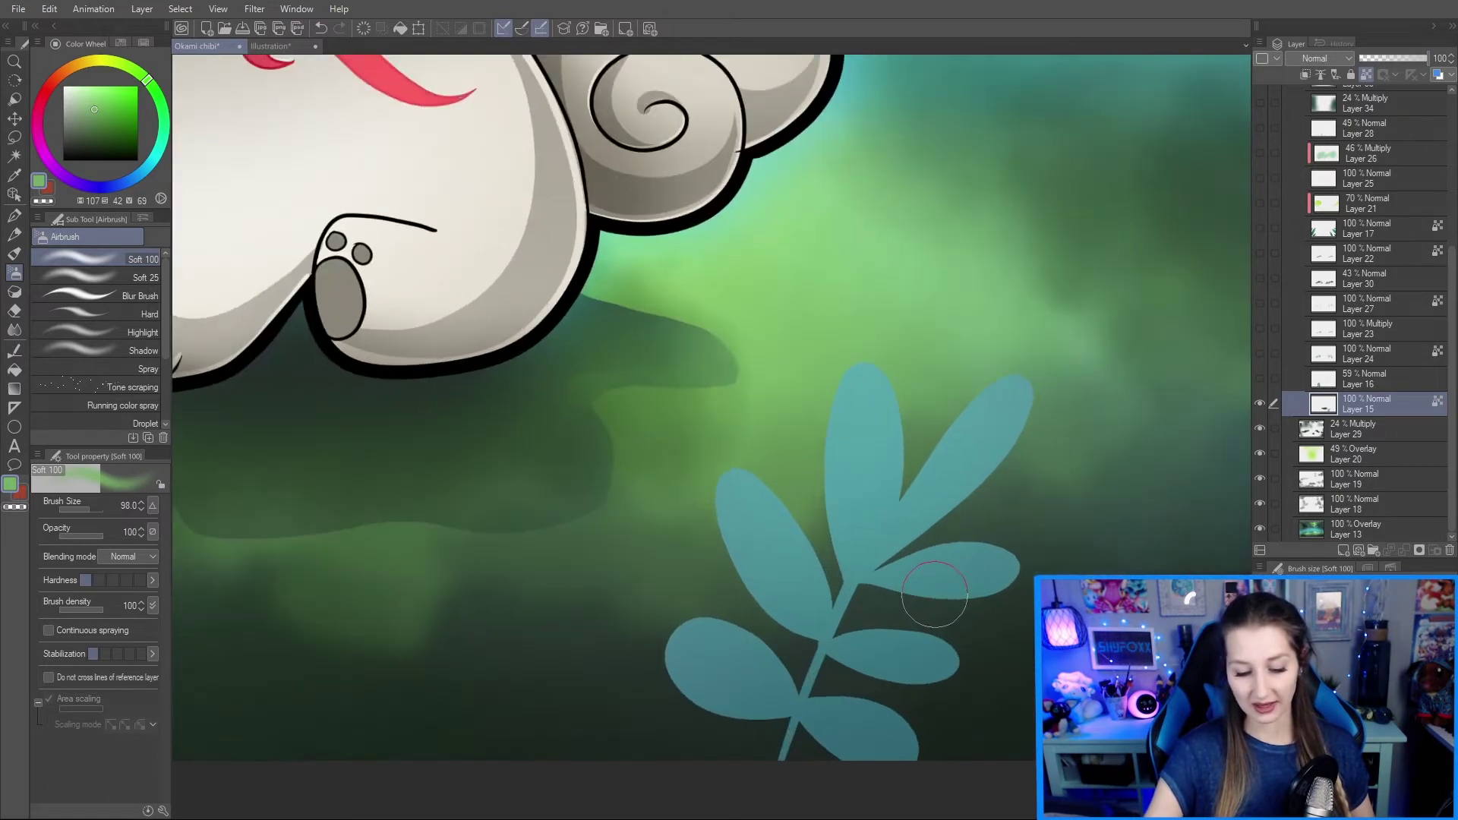
pyautogui.scroll(-10, 836, 602)
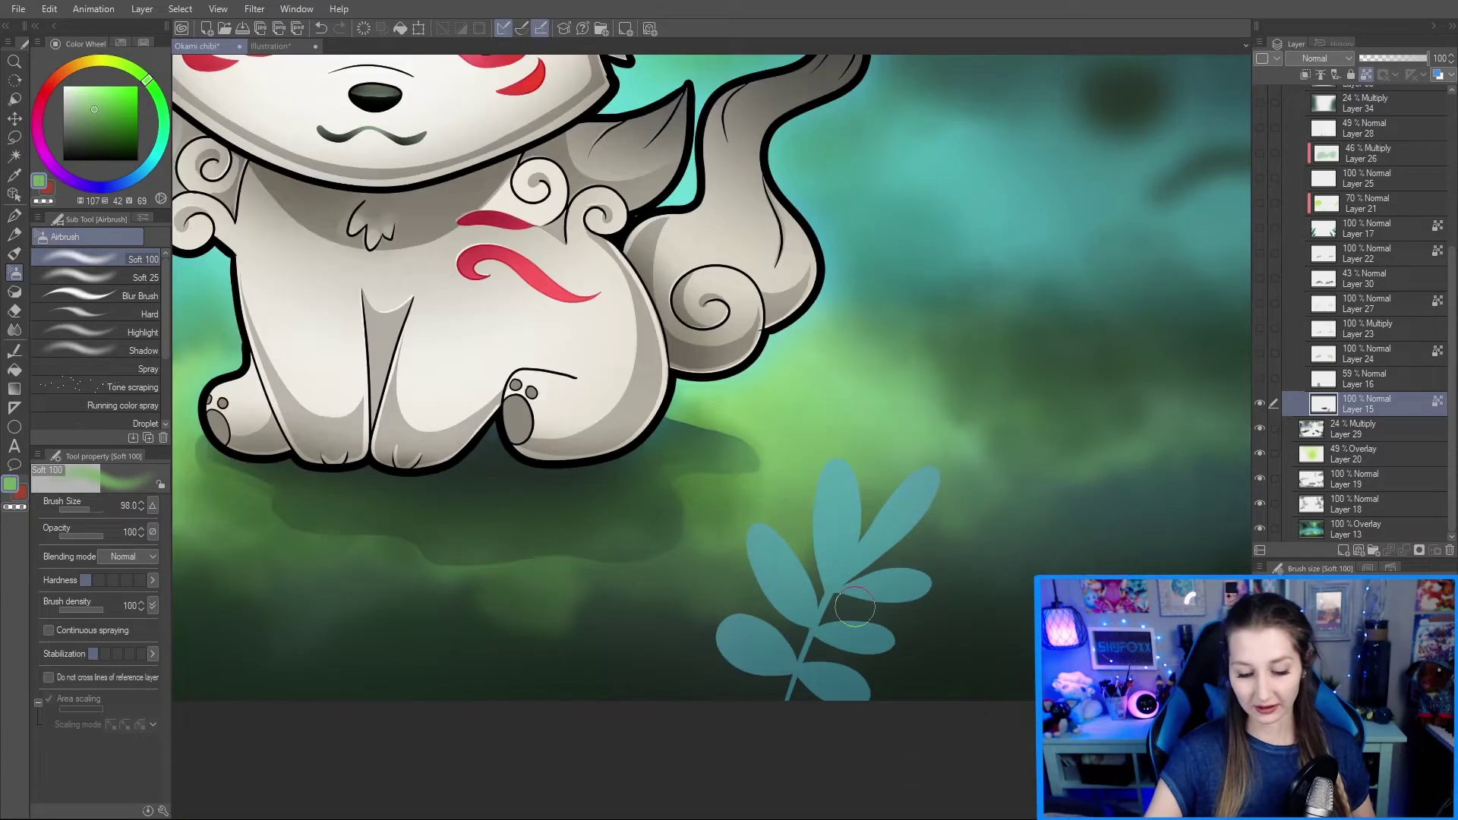
pyautogui.scroll(5, 855, 548)
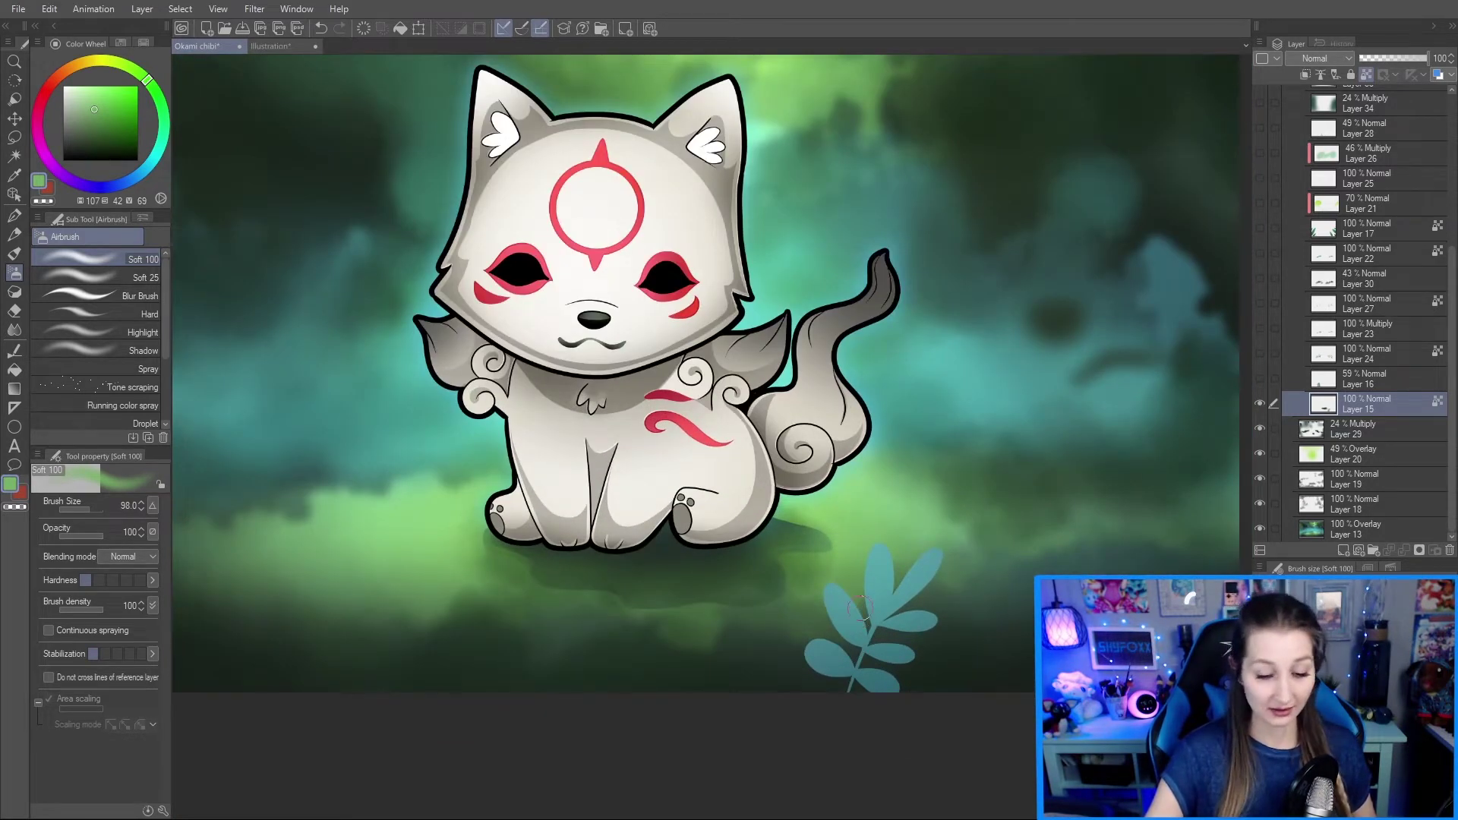
pyautogui.scroll(-6, 856, 617)
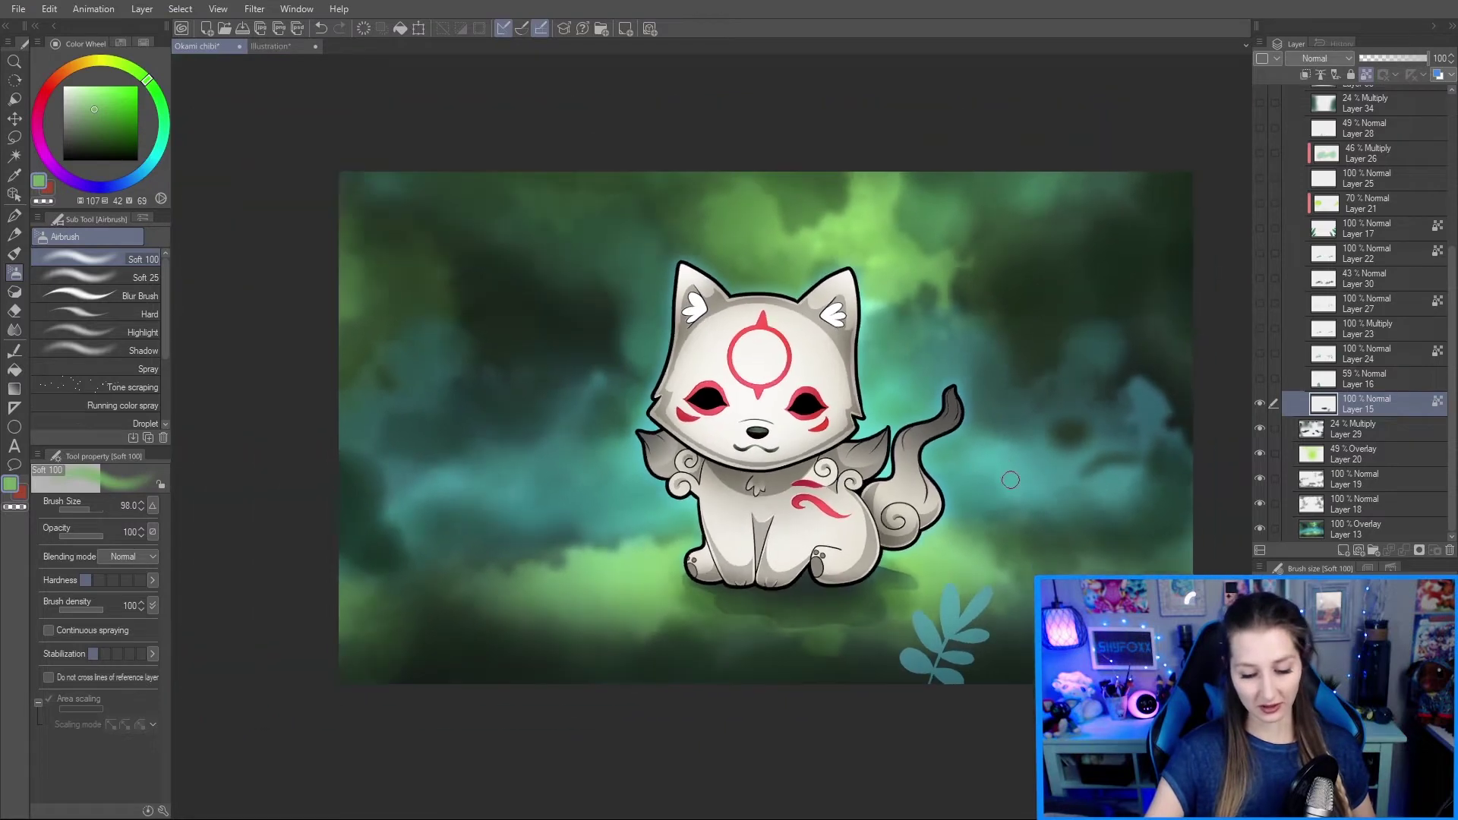
pyautogui.scroll(2, 1049, 528)
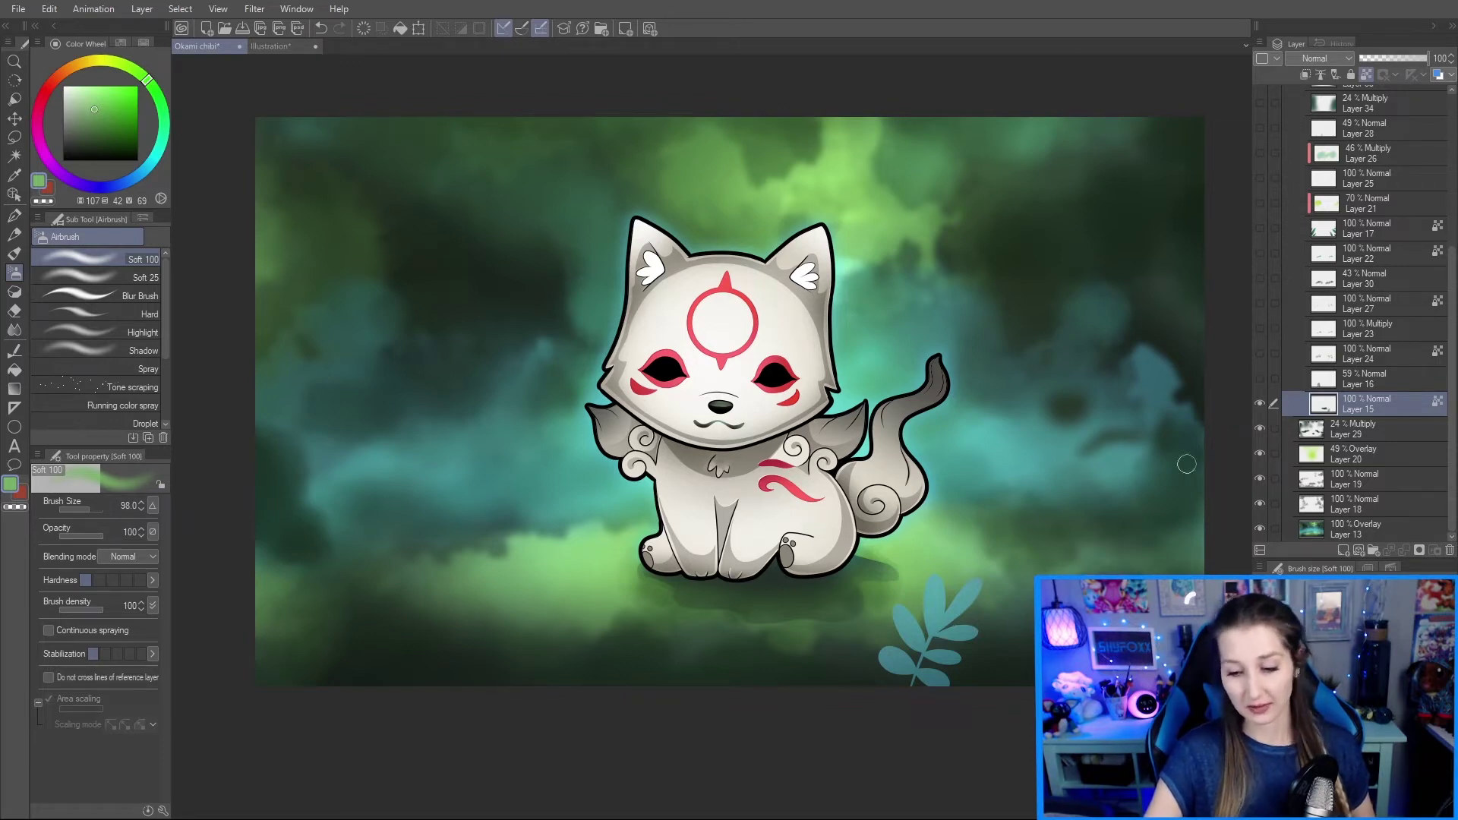
# Step: Show the faded leaf sprig on Layer 16 and the green grass blades on Layer 24, toggling them to compare
pyautogui.click(1257, 380)
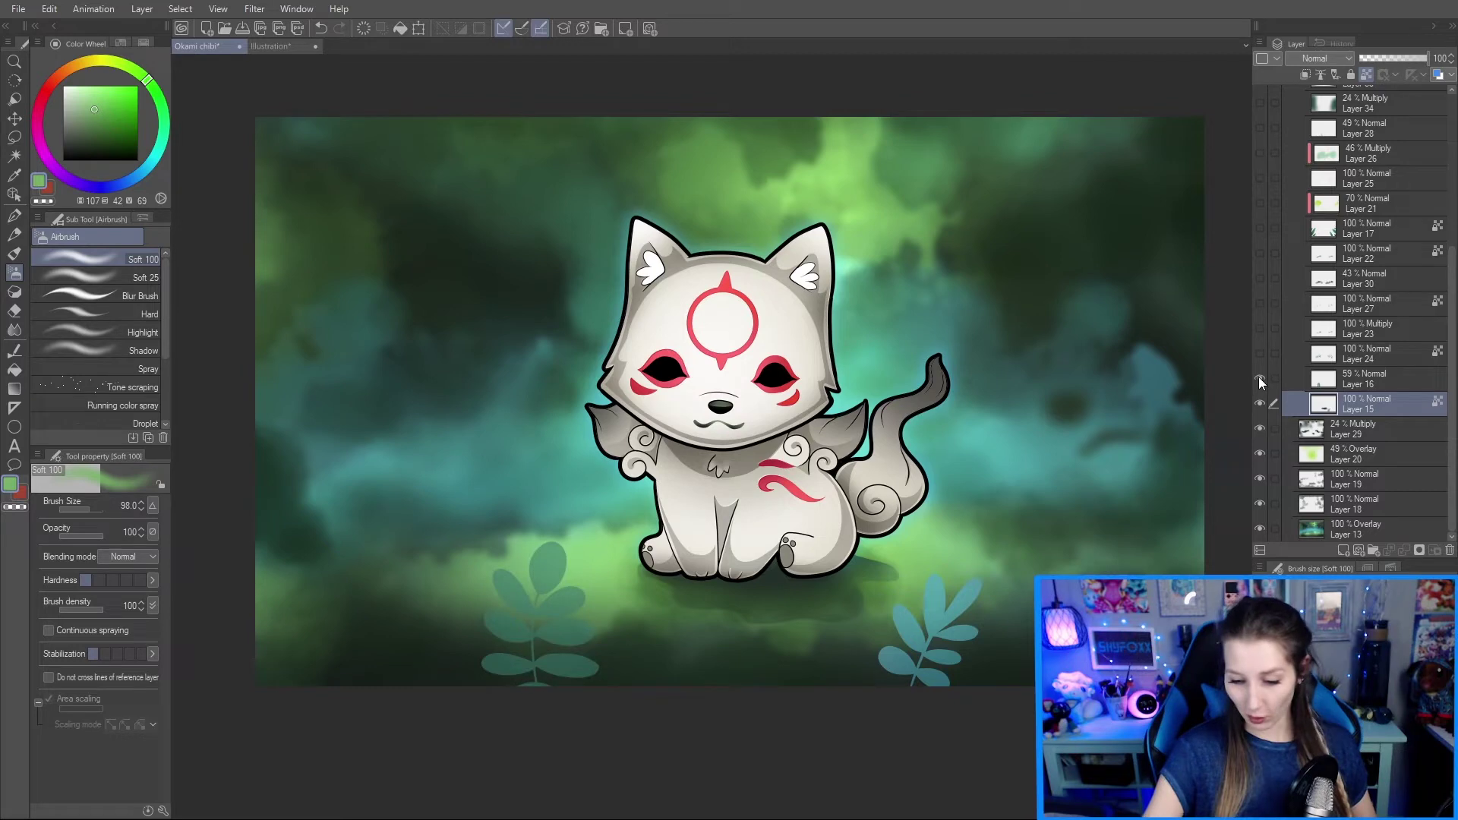
pyautogui.click(1260, 354)
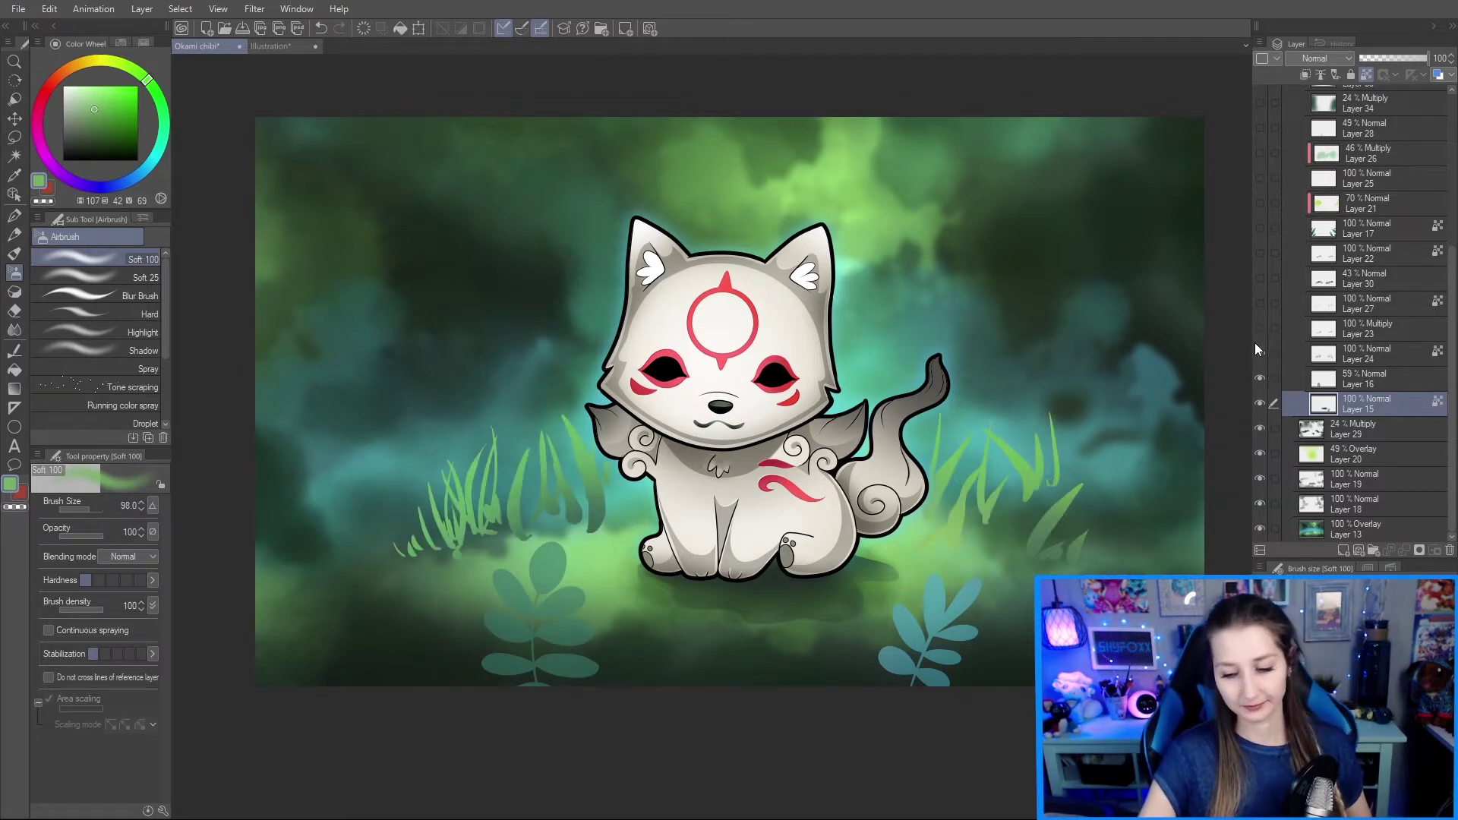
pyautogui.click(1261, 375)
pyautogui.click(1260, 377)
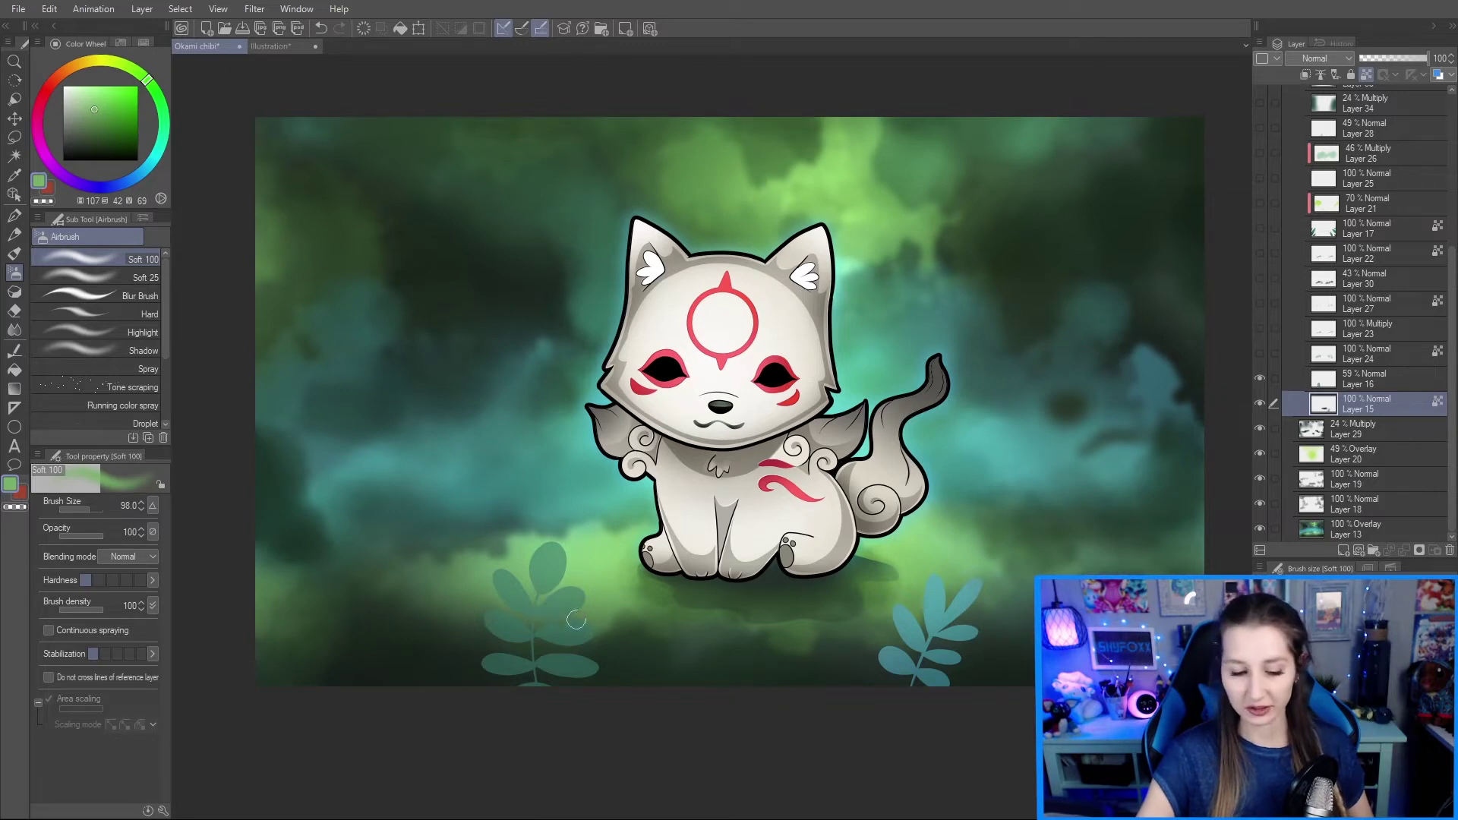
pyautogui.click(1259, 354)
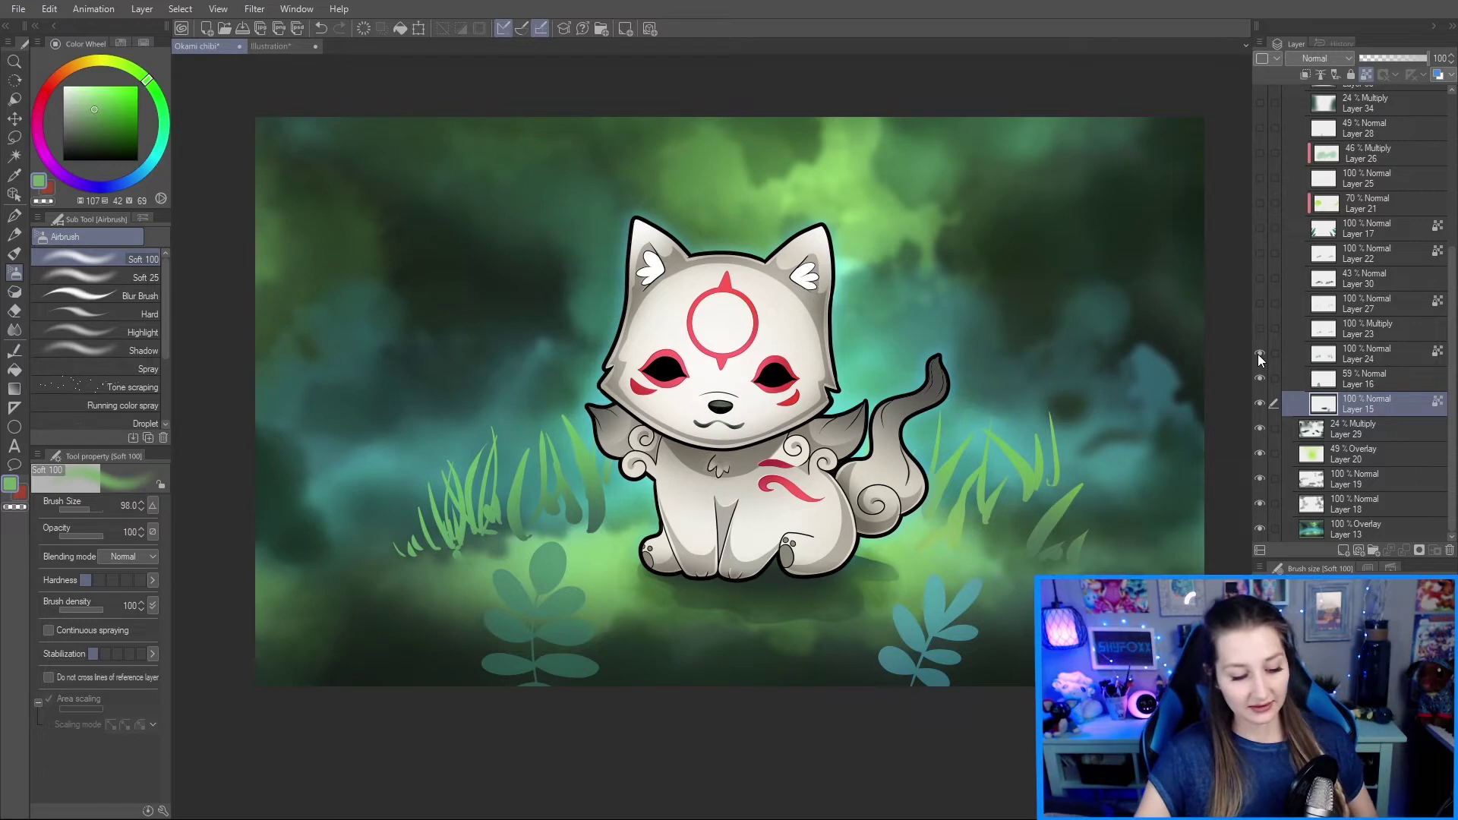
# Step: Select Layer 24 for recoloring the grass, and choose the Soft 25 airbrush with a brush size of 981.2
pyautogui.scroll(4, 472, 467)
pyautogui.scroll(-3, 631, 505)
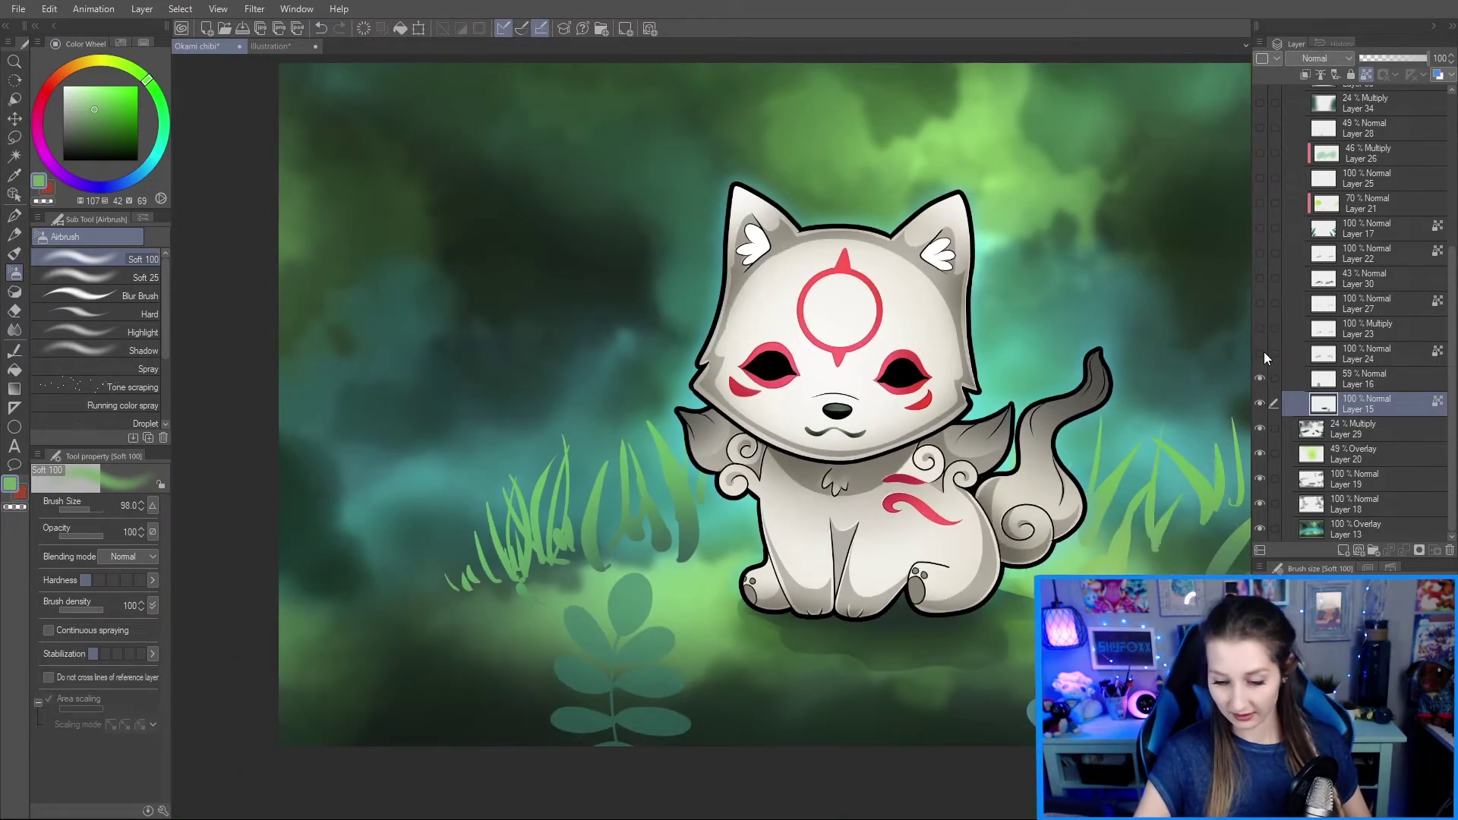
pyautogui.click(1379, 356)
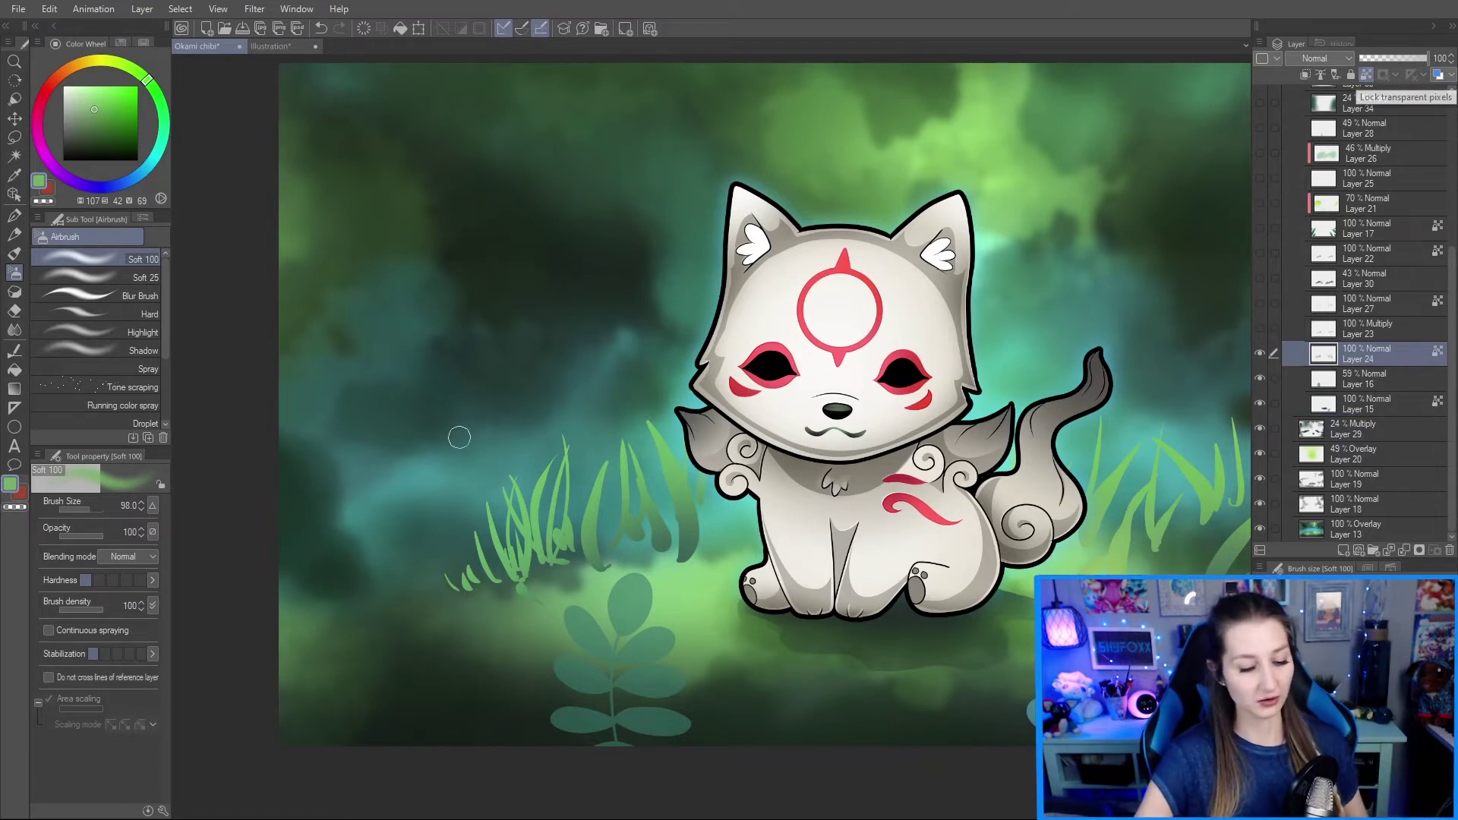
pyautogui.press('.')
pyautogui.moveTo(457, 419); pyautogui.dragTo(531, 415)
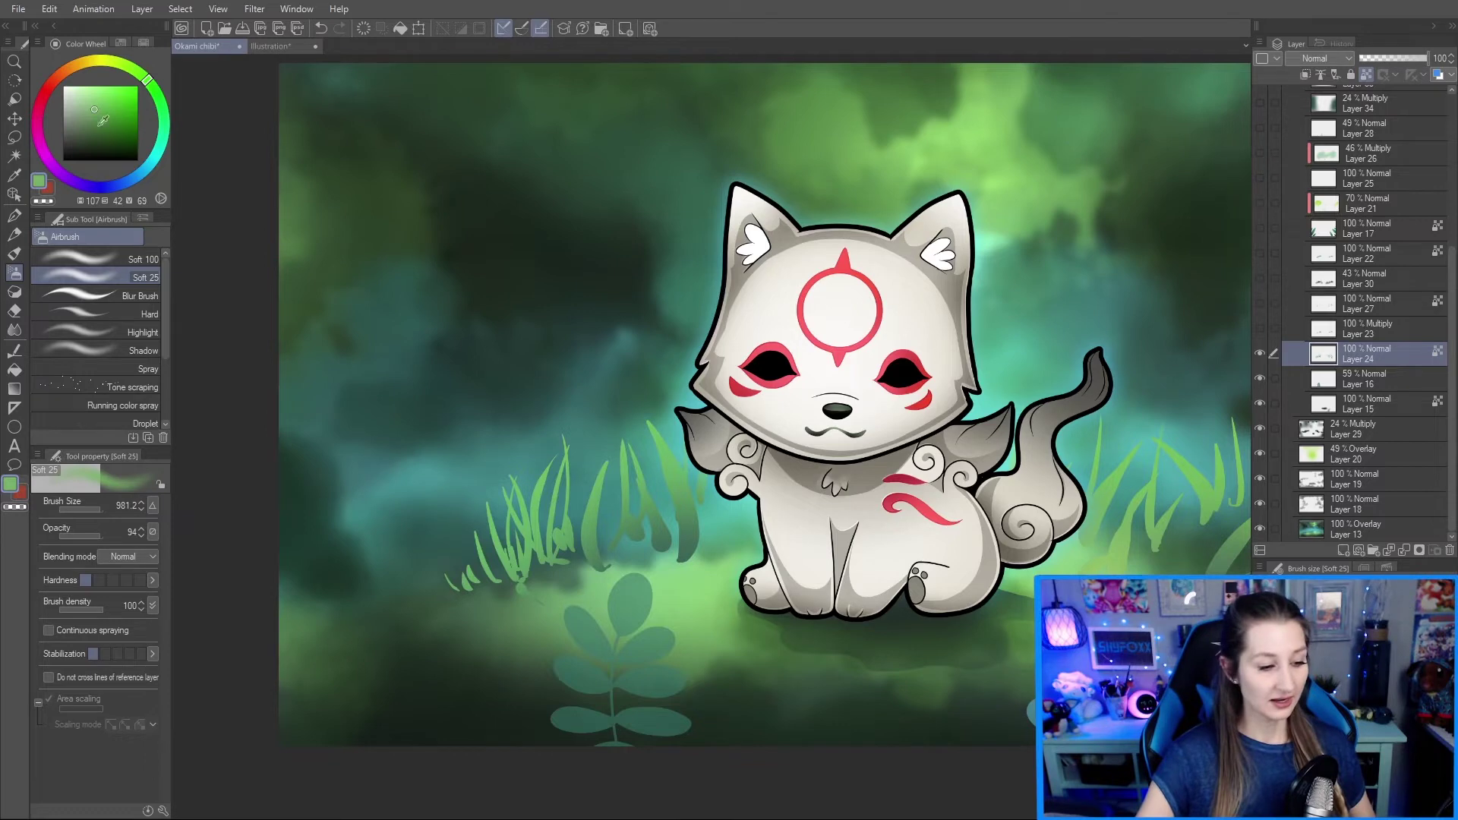
# Step: Try tinting the grass blades on both sides of the character bright green with the Soft 25 airbrush
pyautogui.click(114, 84)
pyautogui.click(114, 85)
pyautogui.moveTo(408, 440)
pyautogui.mouseDown()
pyautogui.moveTo(423, 455)
pyautogui.moveTo(585, 455)
pyautogui.moveTo(638, 411)
pyautogui.mouseUp()
pyautogui.moveTo(1091, 392); pyautogui.dragTo(1134, 396)
pyautogui.moveTo(1063, 459); pyautogui.dragTo(951, 443)
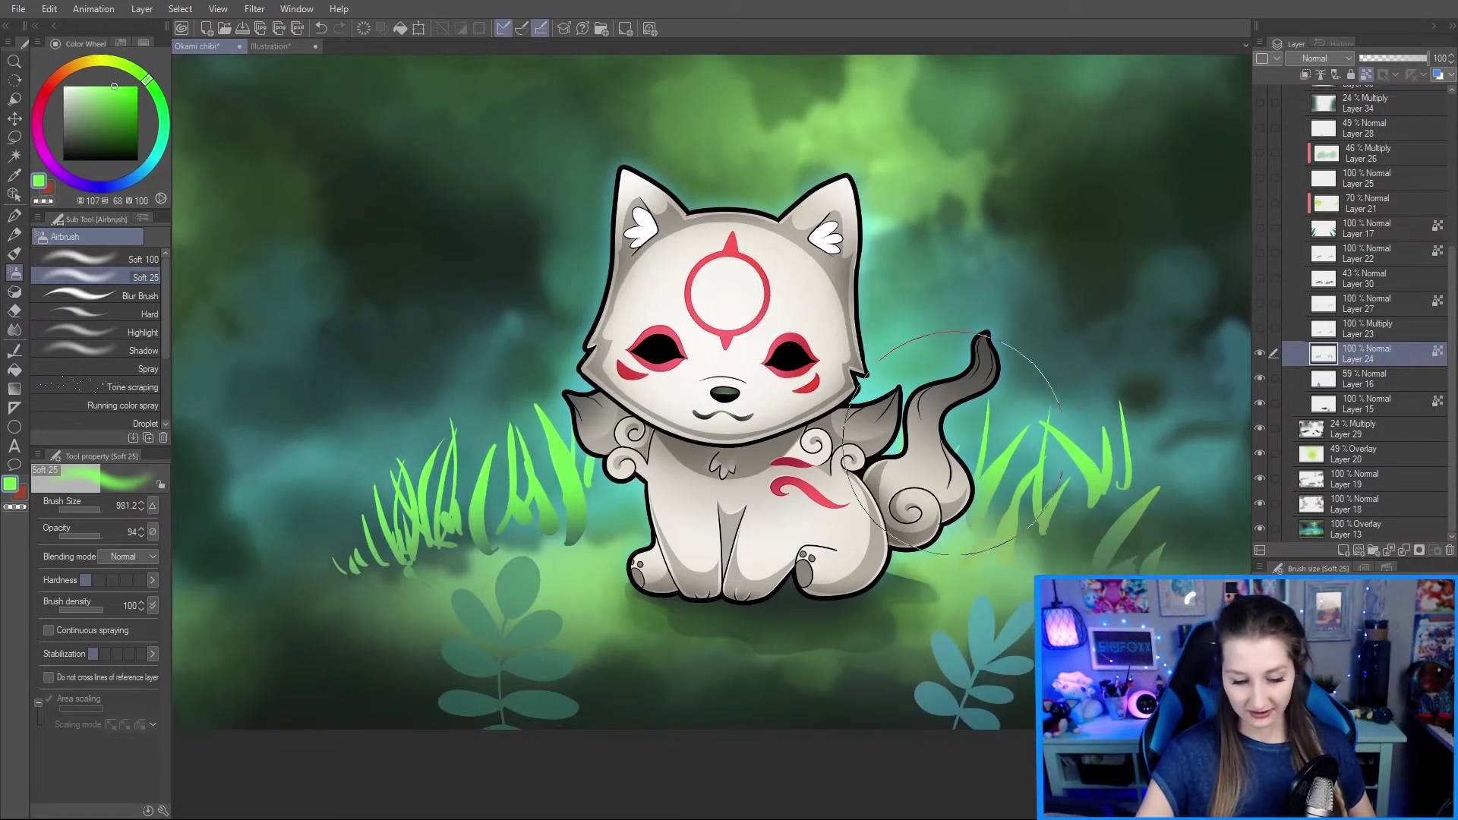
# Step: Try shading the bases of the grass blades very dark green, and undo the grass recoloring
pyautogui.click(137, 149)
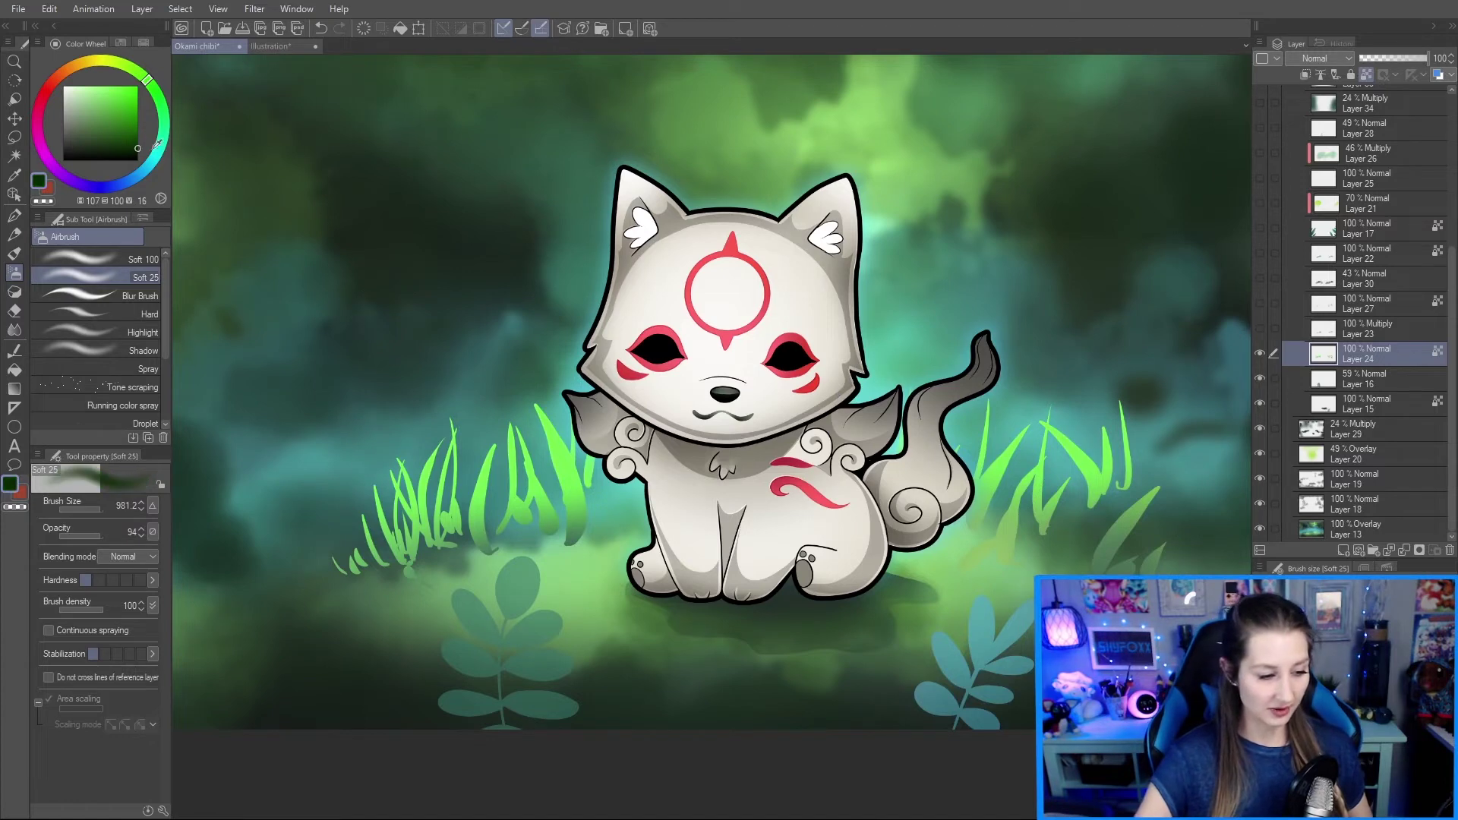
pyautogui.moveTo(502, 516)
pyautogui.mouseDown()
pyautogui.moveTo(551, 574)
pyautogui.moveTo(501, 602)
pyautogui.moveTo(532, 614)
pyautogui.moveTo(632, 596)
pyautogui.moveTo(884, 624)
pyautogui.moveTo(966, 598)
pyautogui.moveTo(1055, 616)
pyautogui.moveTo(1014, 602)
pyautogui.mouseUp()
pyautogui.scroll(-5, 777, 535)
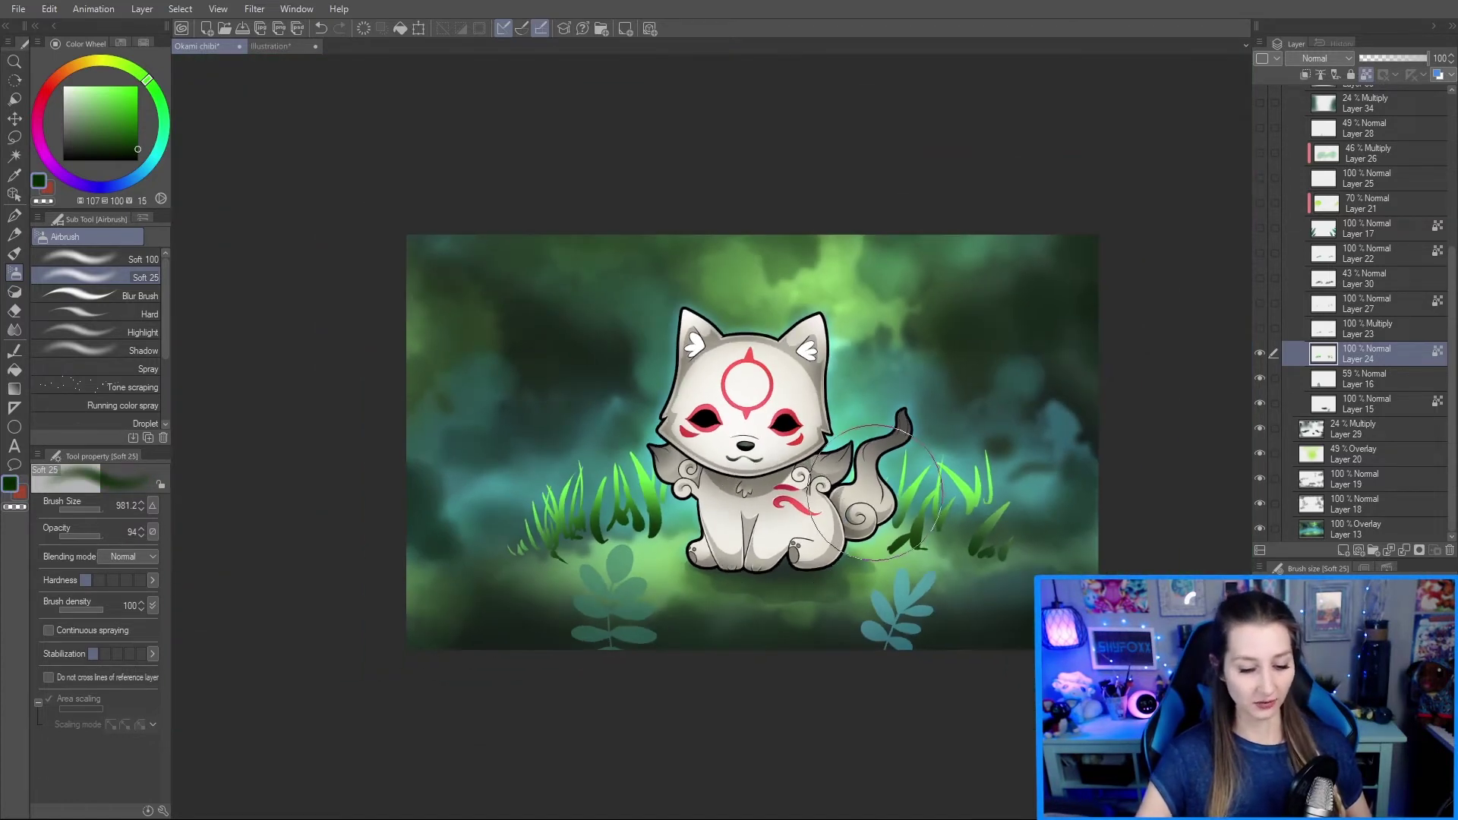
pyautogui.scroll(3, 872, 492)
pyautogui.scroll(2, 905, 467)
pyautogui.scroll(-3, 881, 456)
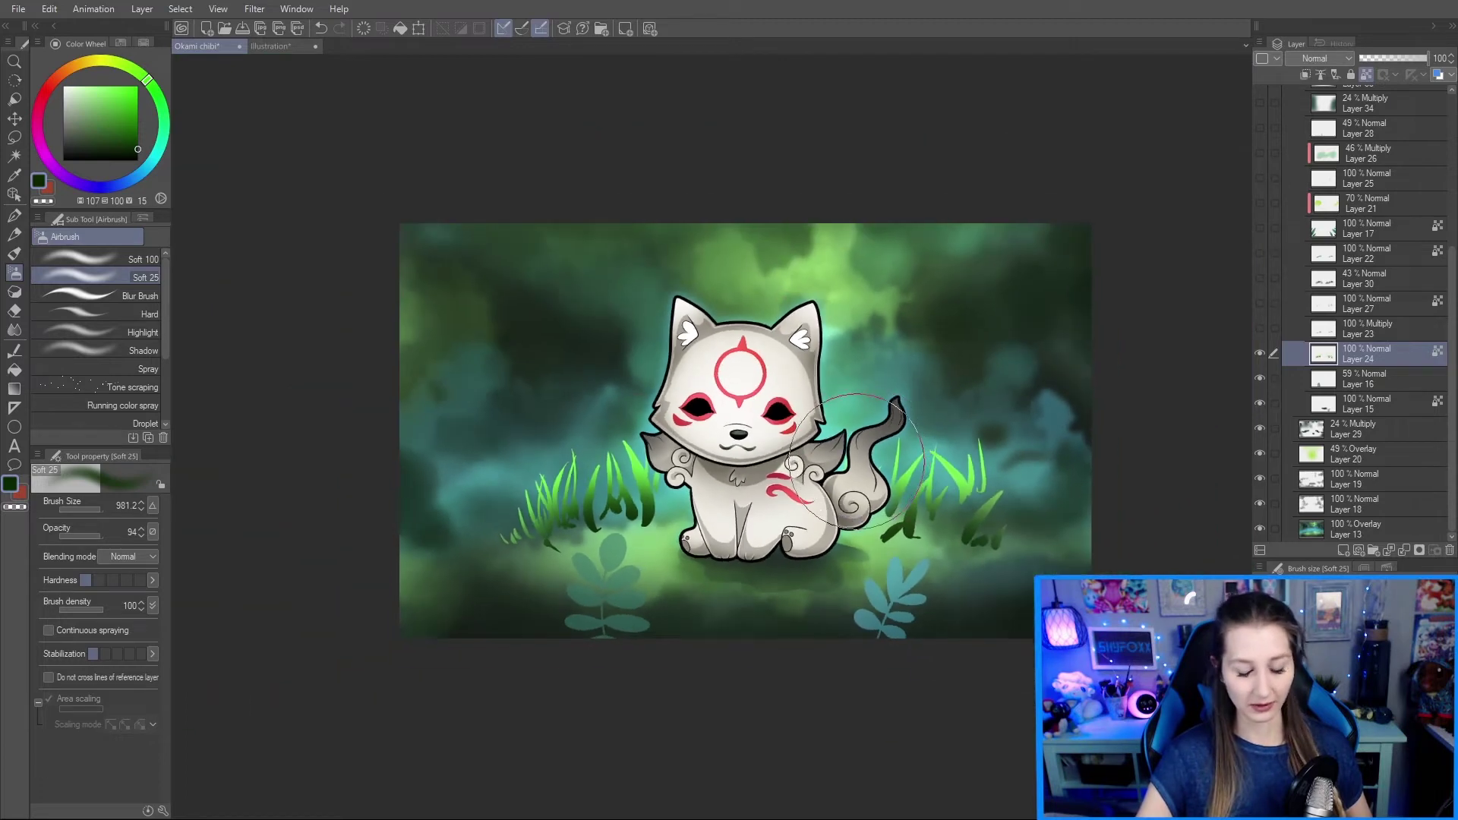
pyautogui.scroll(1, 858, 460)
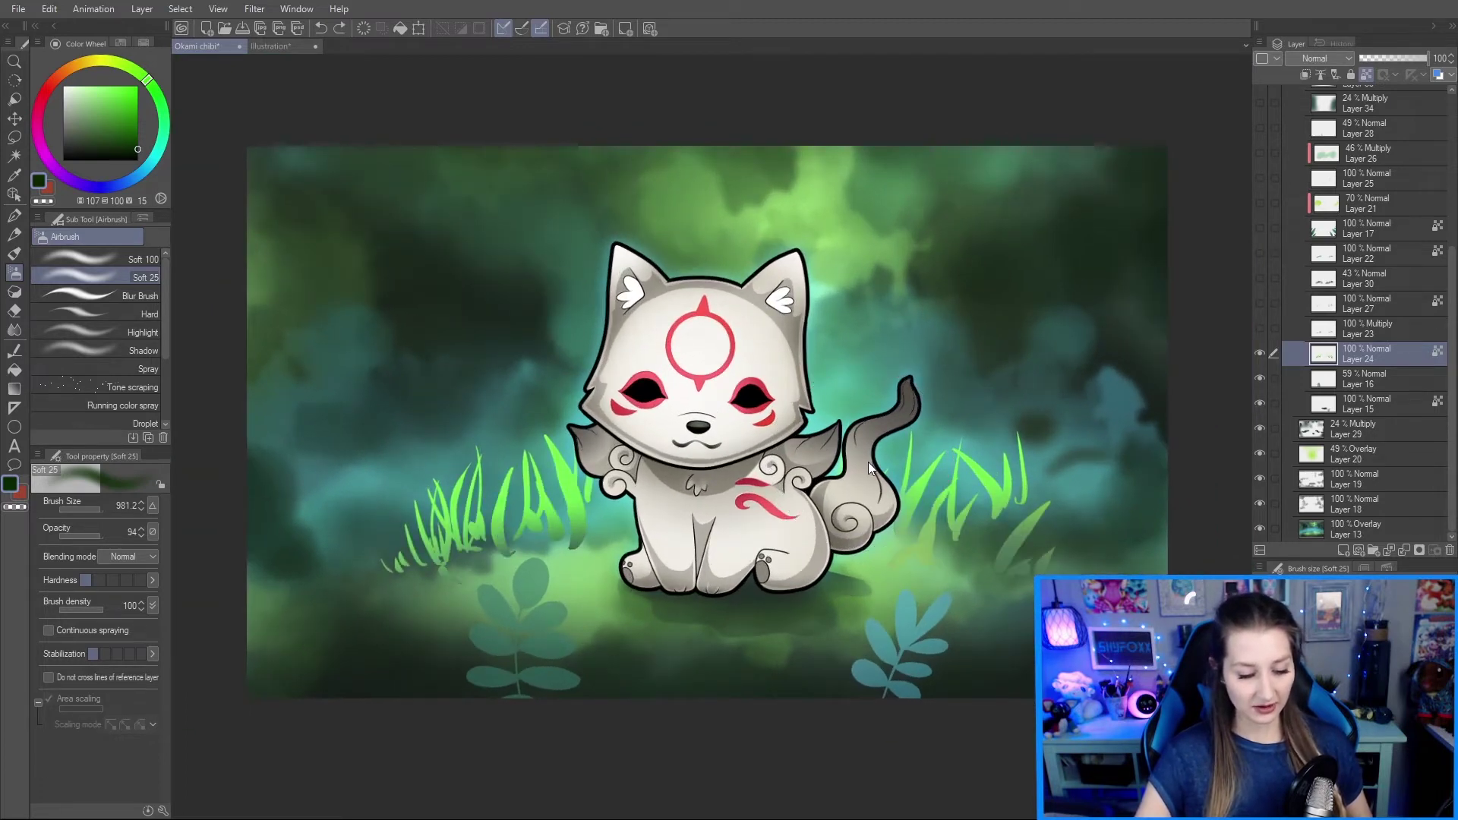
pyautogui.click(869, 461)
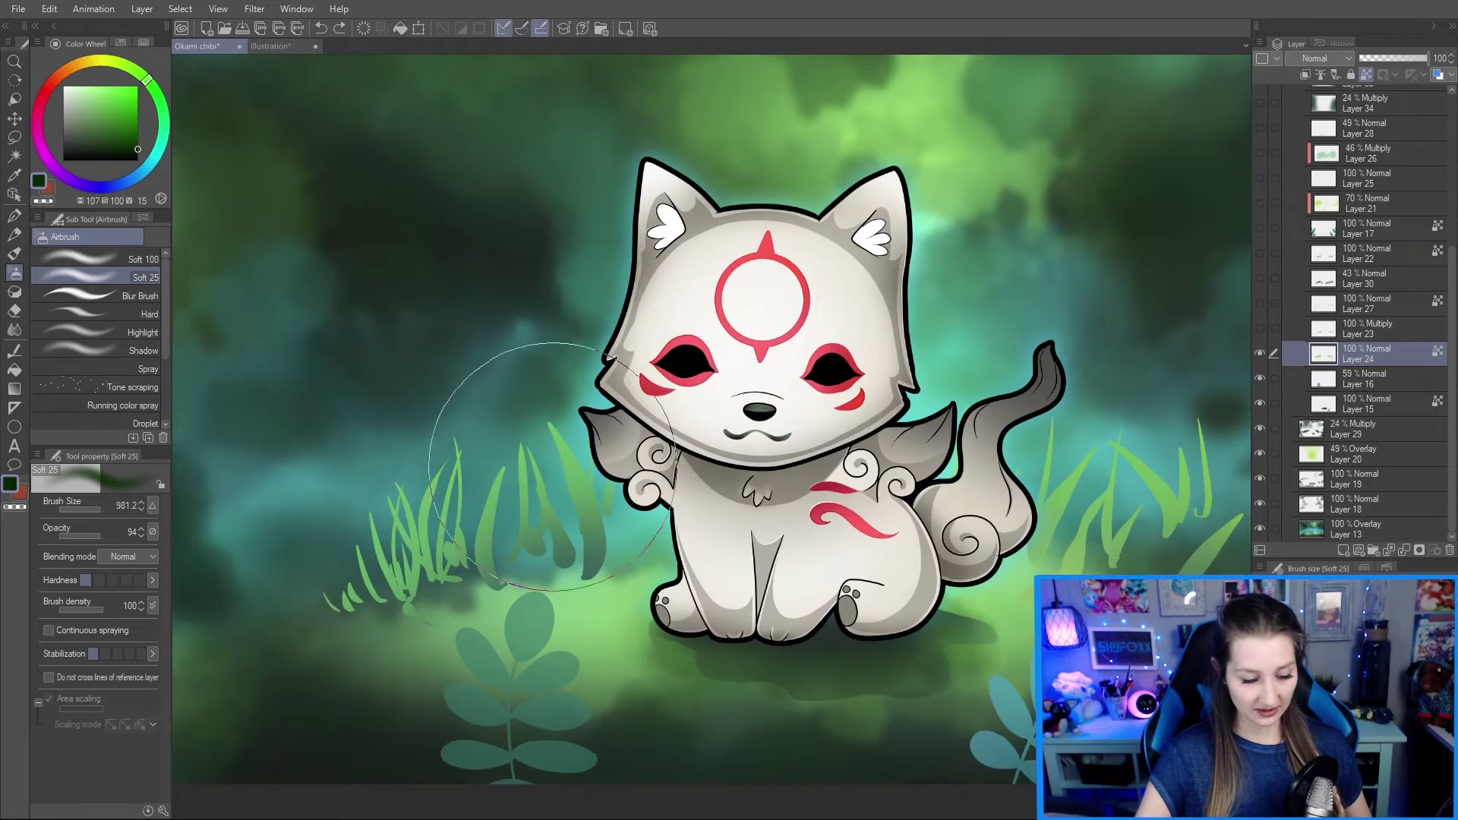
# Step: Show the Multiply Layer 23 shadows beneath the grass, toggling the layer off and on to compare
pyautogui.scroll(1, 532, 471)
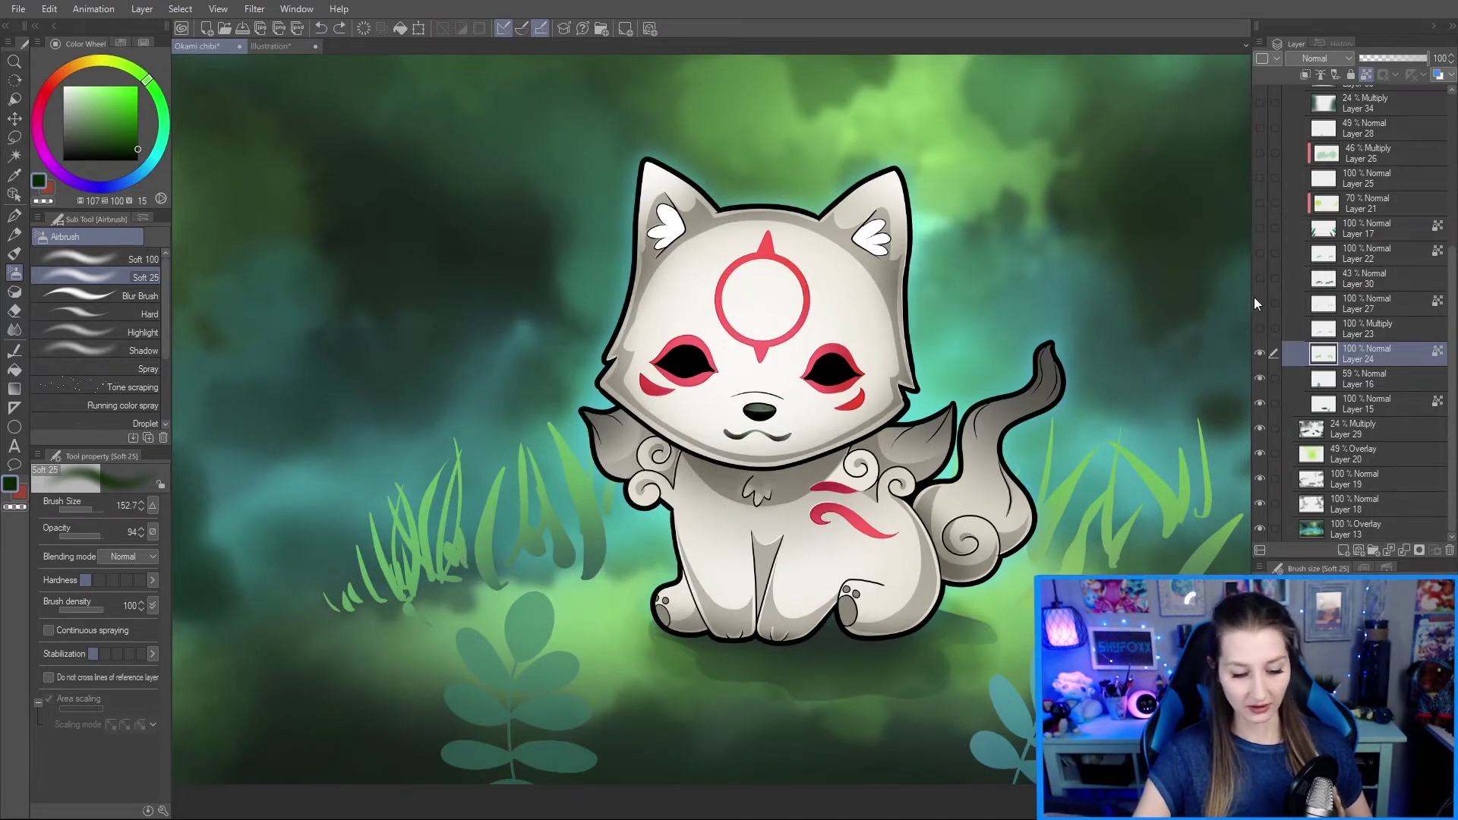
pyautogui.click(1259, 329)
pyautogui.scroll(-3, 835, 456)
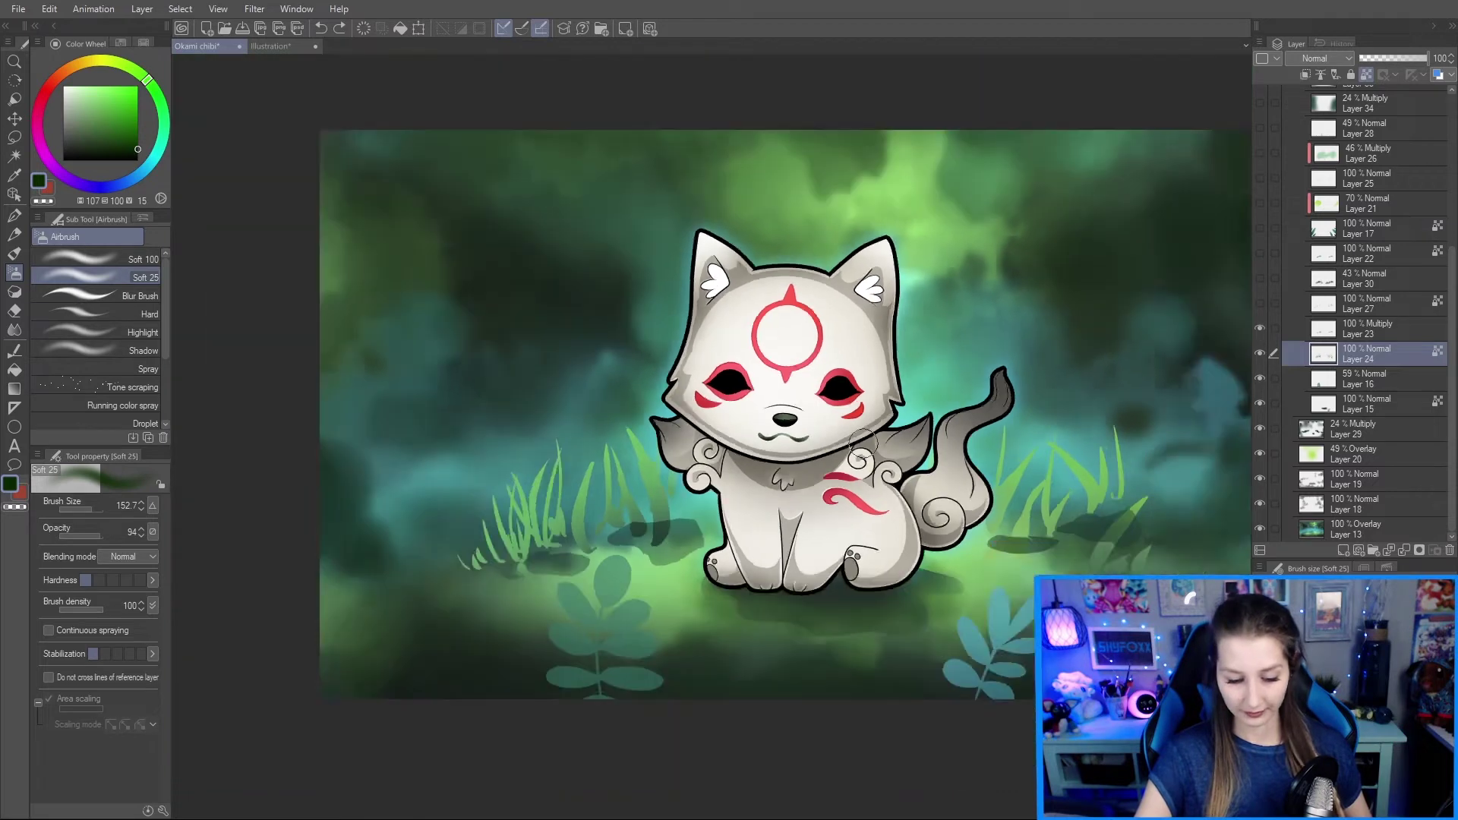
pyautogui.scroll(2, 875, 446)
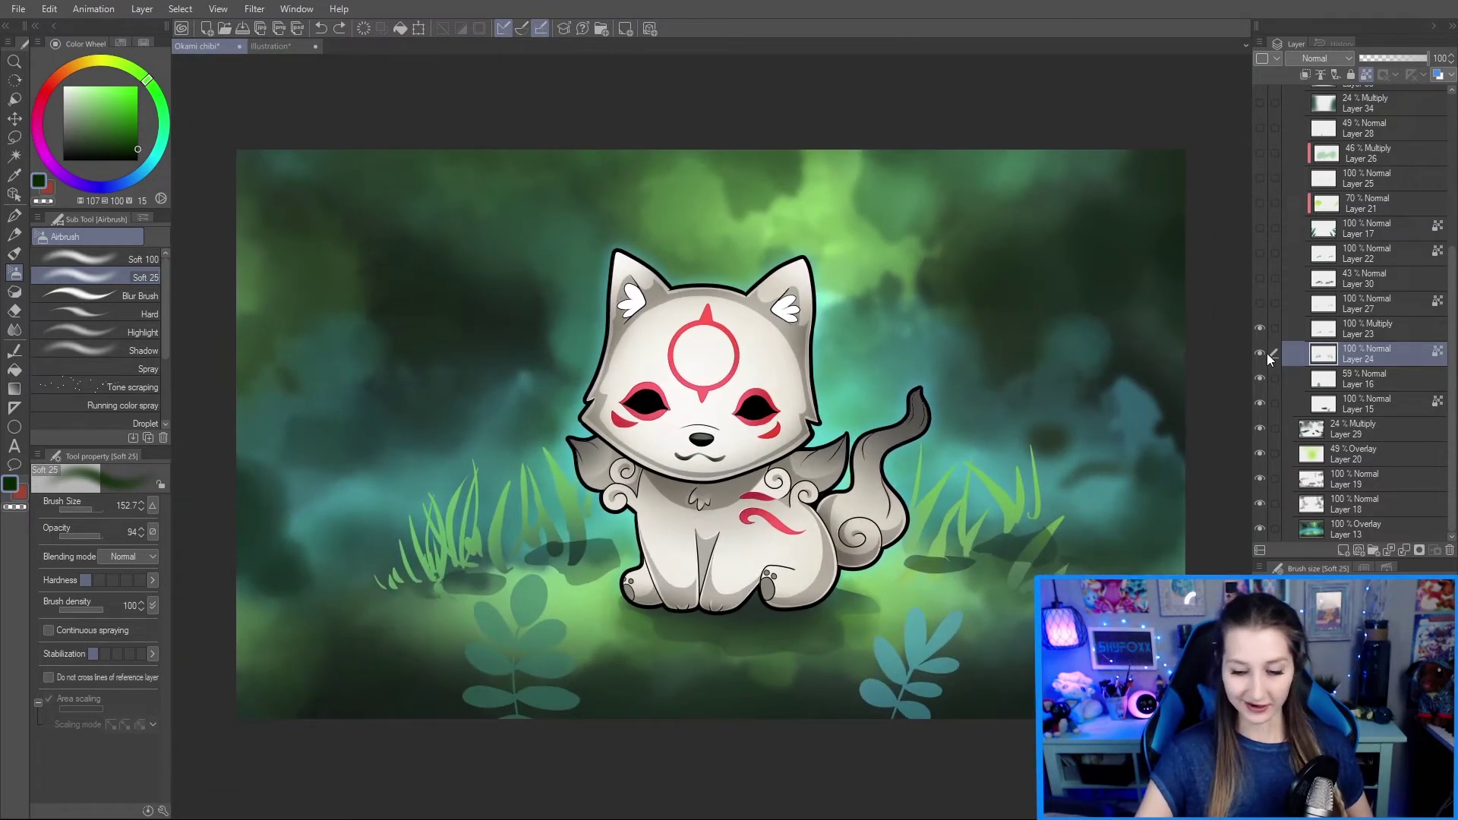
pyautogui.click(1261, 329)
pyautogui.click(1261, 330)
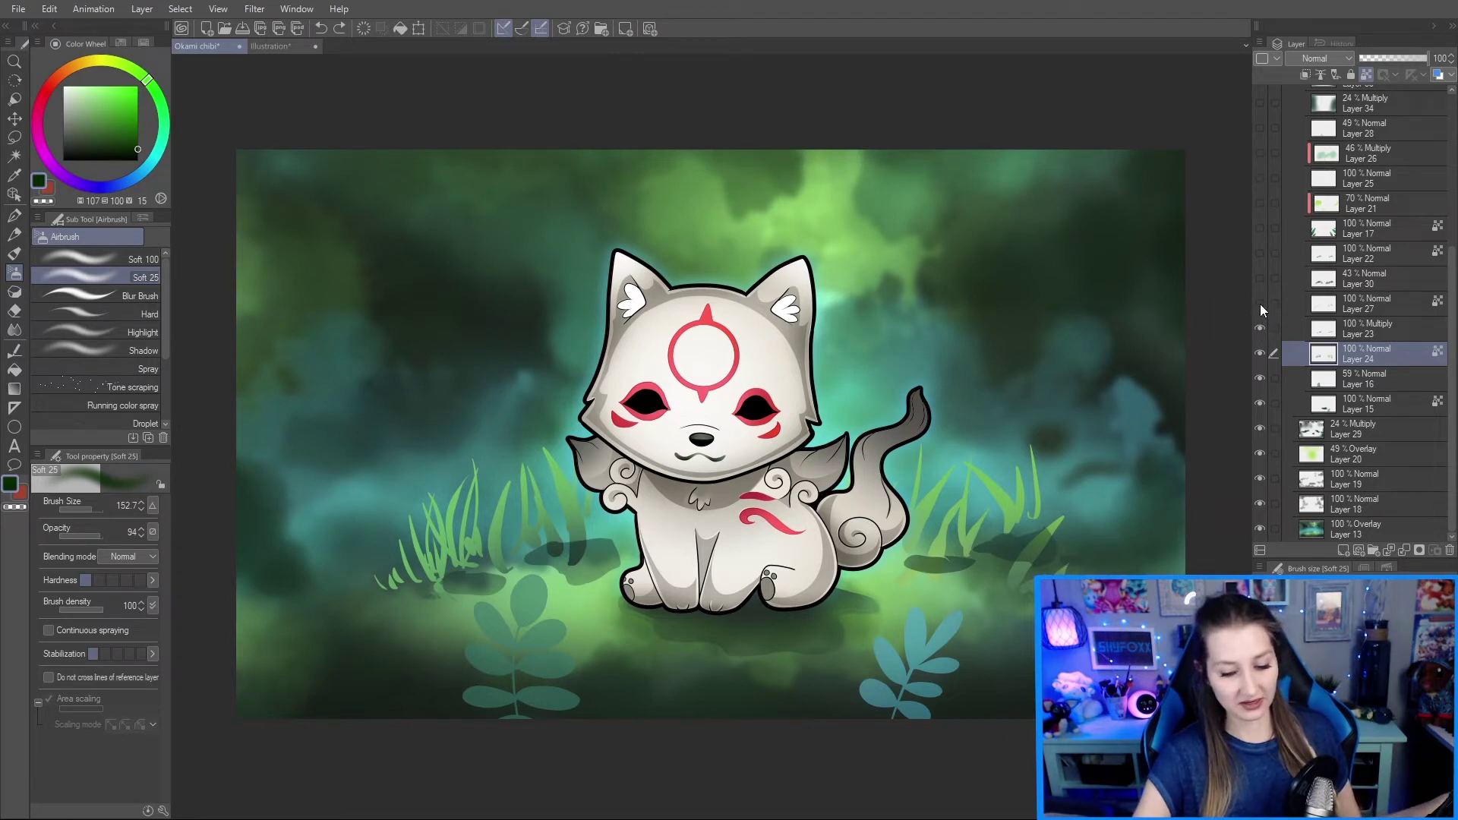
# Step: Show Layer 27's pale leafy plants among the grass briefly, and hide them again
pyautogui.click(1260, 304)
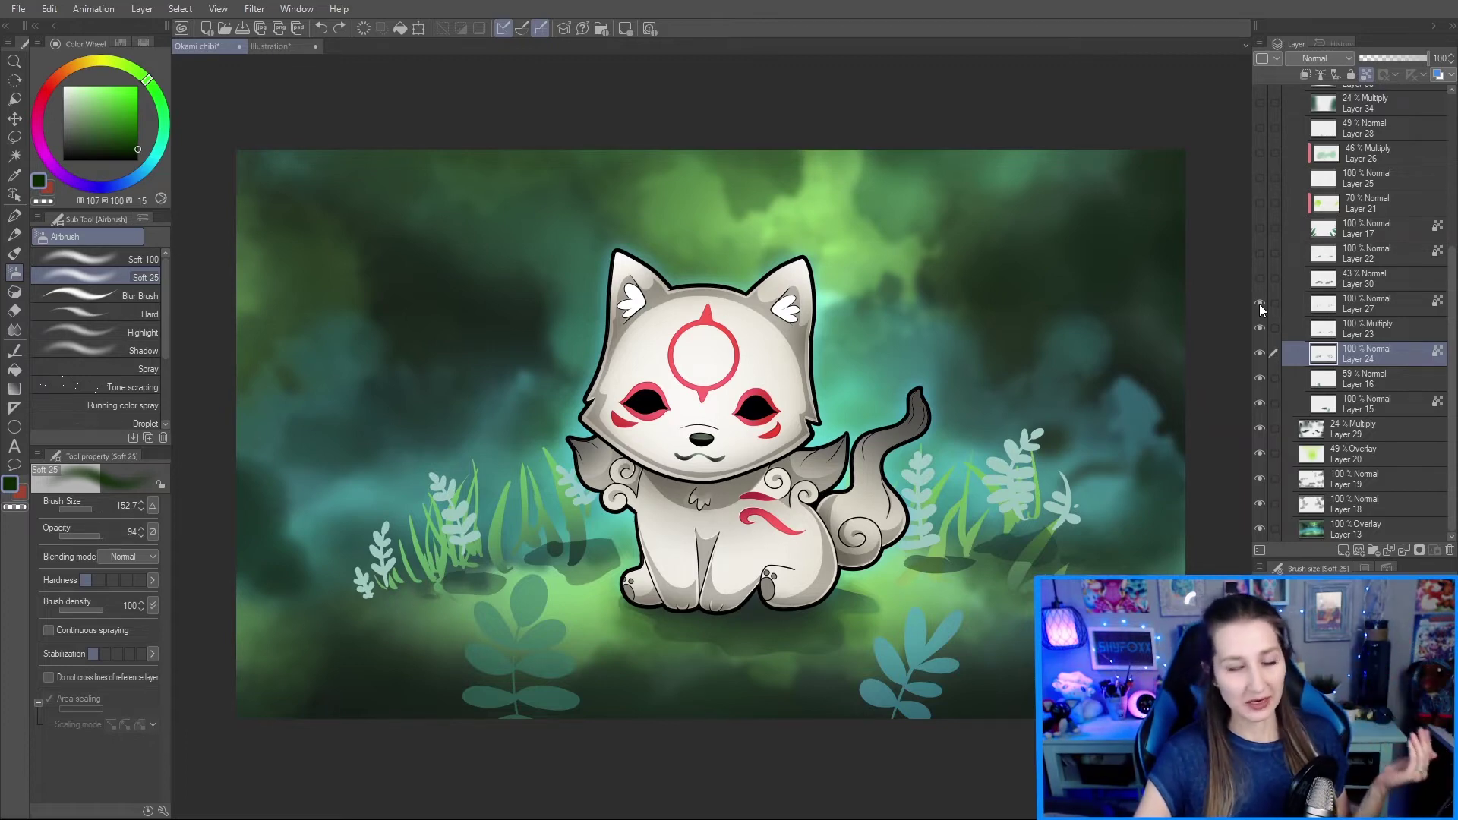
pyautogui.click(1259, 304)
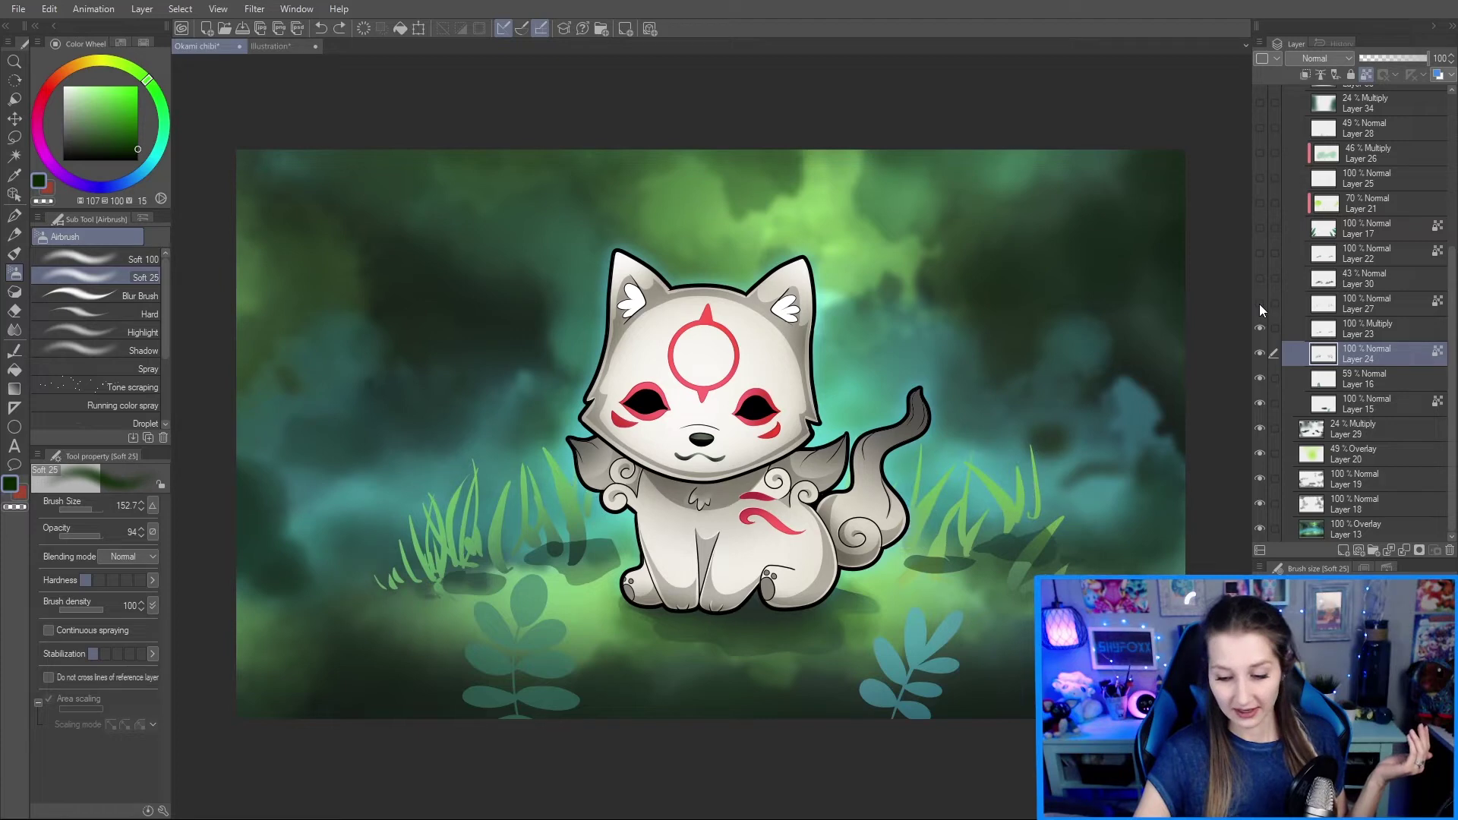
# Step: Show Layer 27's pale leafy plants and Layer 30's soft ground grass strokes, toggling Layer 30 off and on to compare
pyautogui.click(1259, 303)
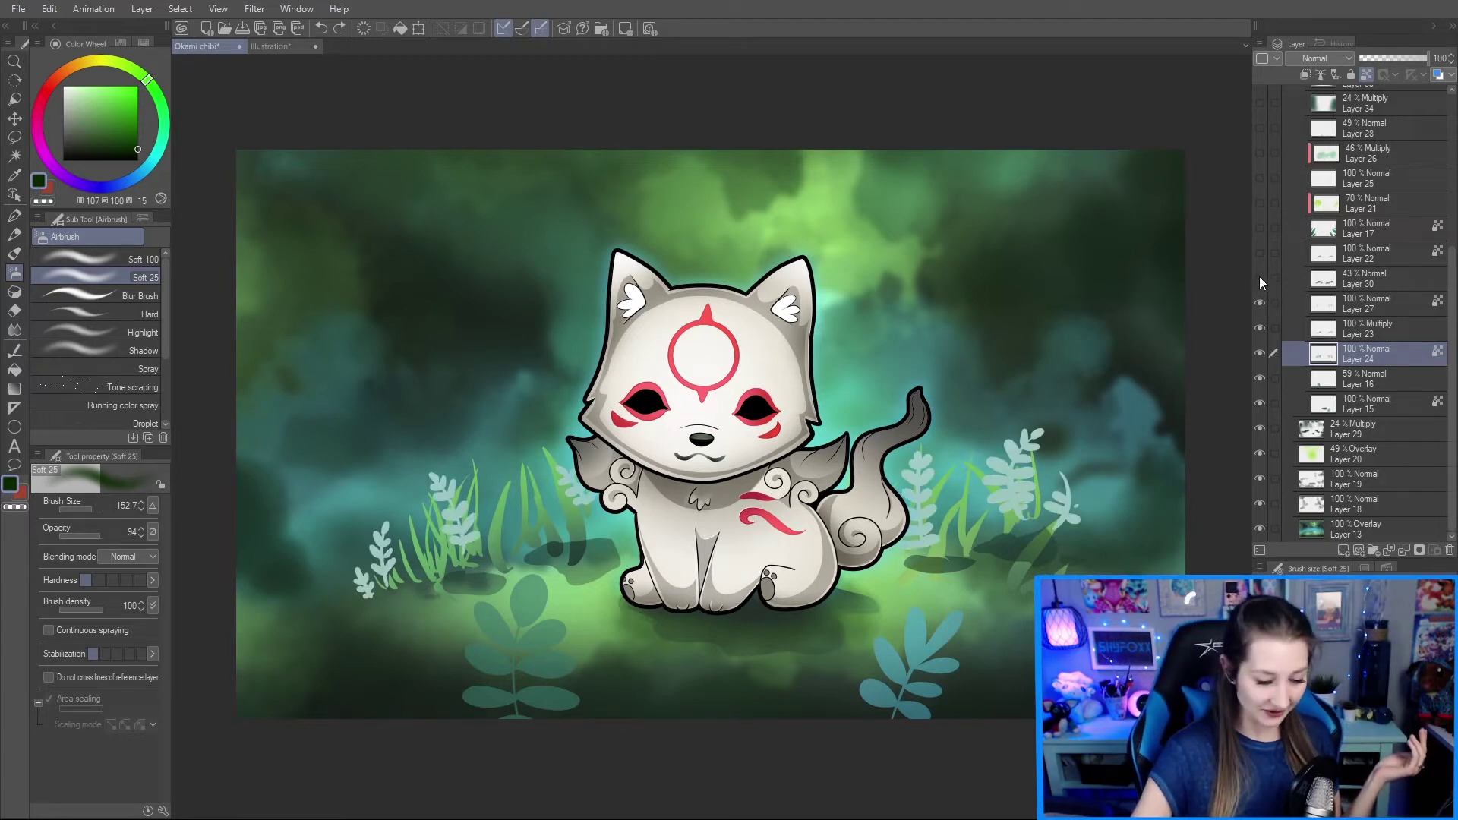
pyautogui.click(1259, 278)
pyautogui.click(1259, 278)
pyautogui.click(1259, 278)
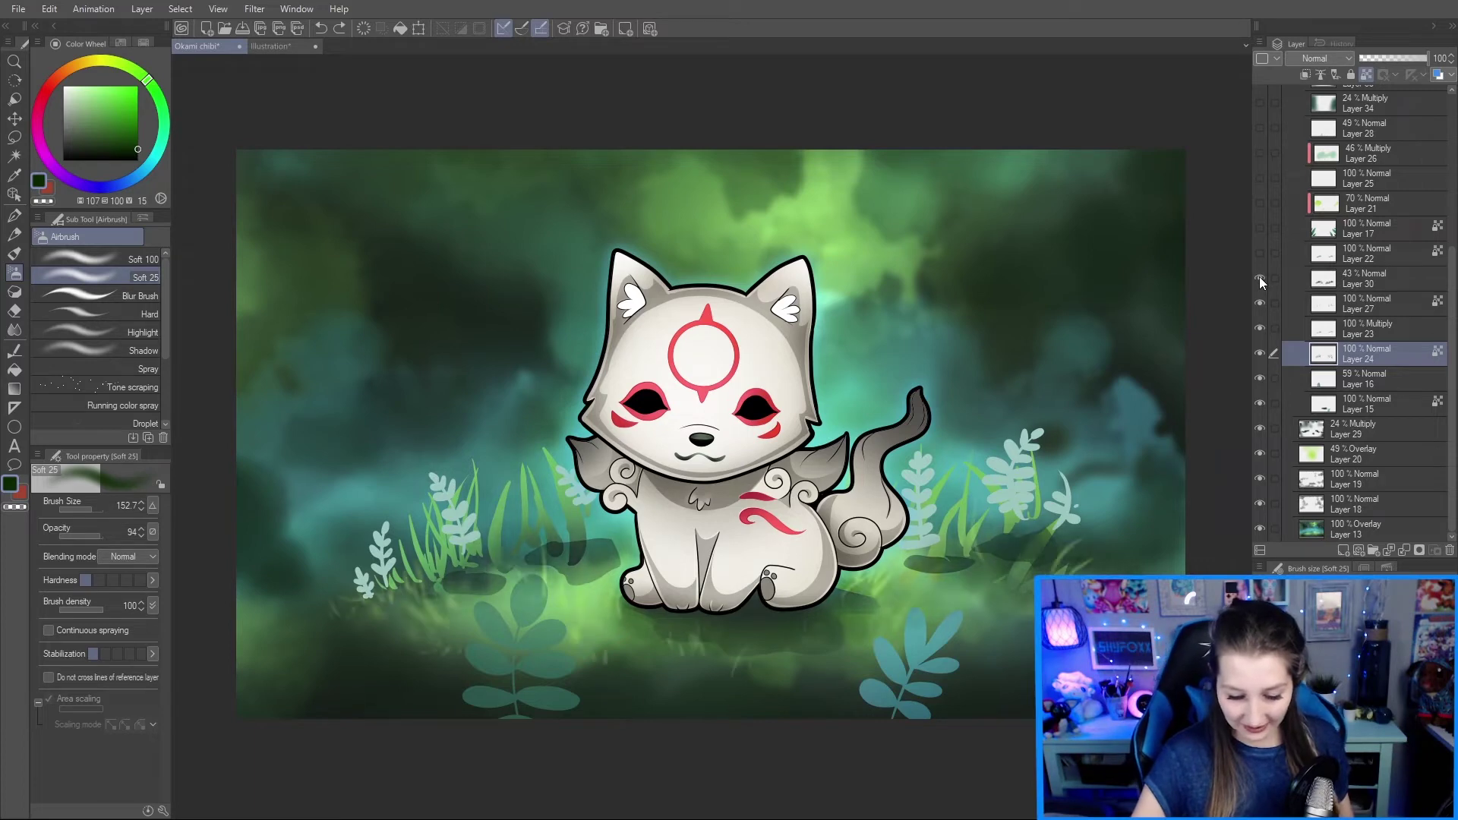
pyautogui.click(1259, 278)
pyautogui.click(1259, 278)
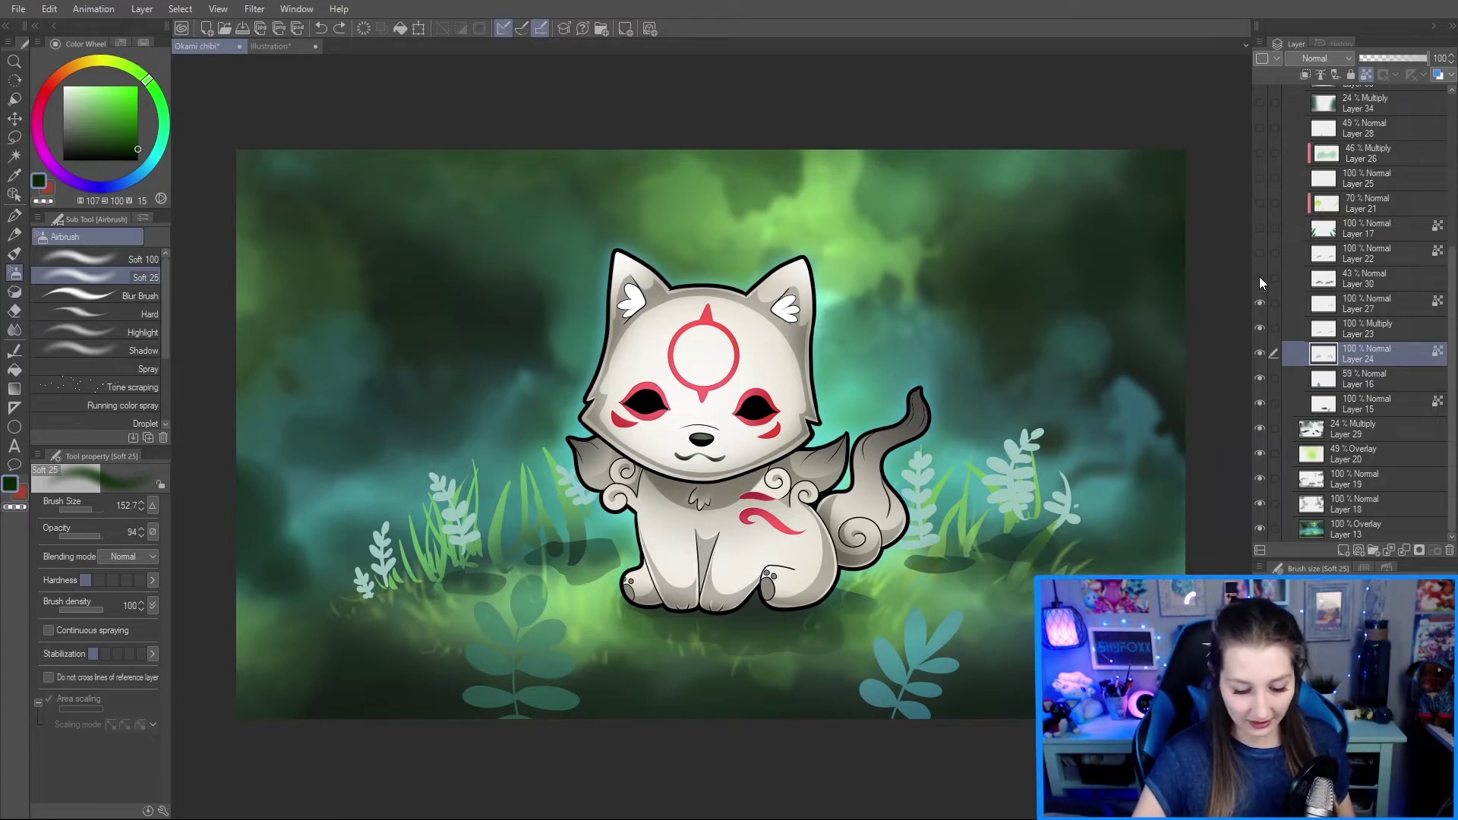
pyautogui.click(1259, 278)
pyautogui.click(1259, 278)
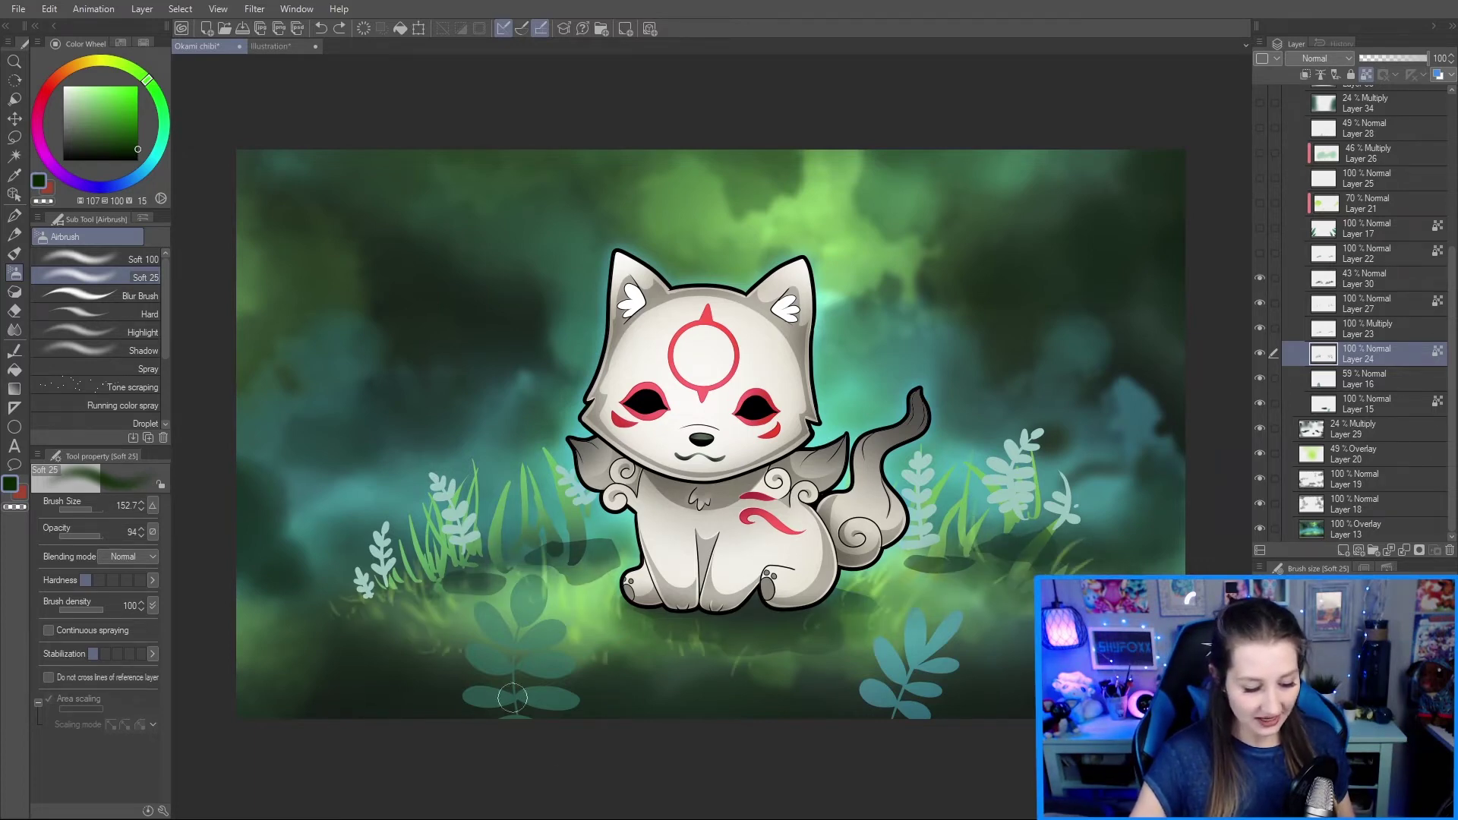
# Step: Examine Layer 30's grass strokes up close around the plants, under the character's paws and beside the tail
pyautogui.scroll(5, 517, 679)
pyautogui.moveTo(486, 602); pyautogui.dragTo(687, 678)
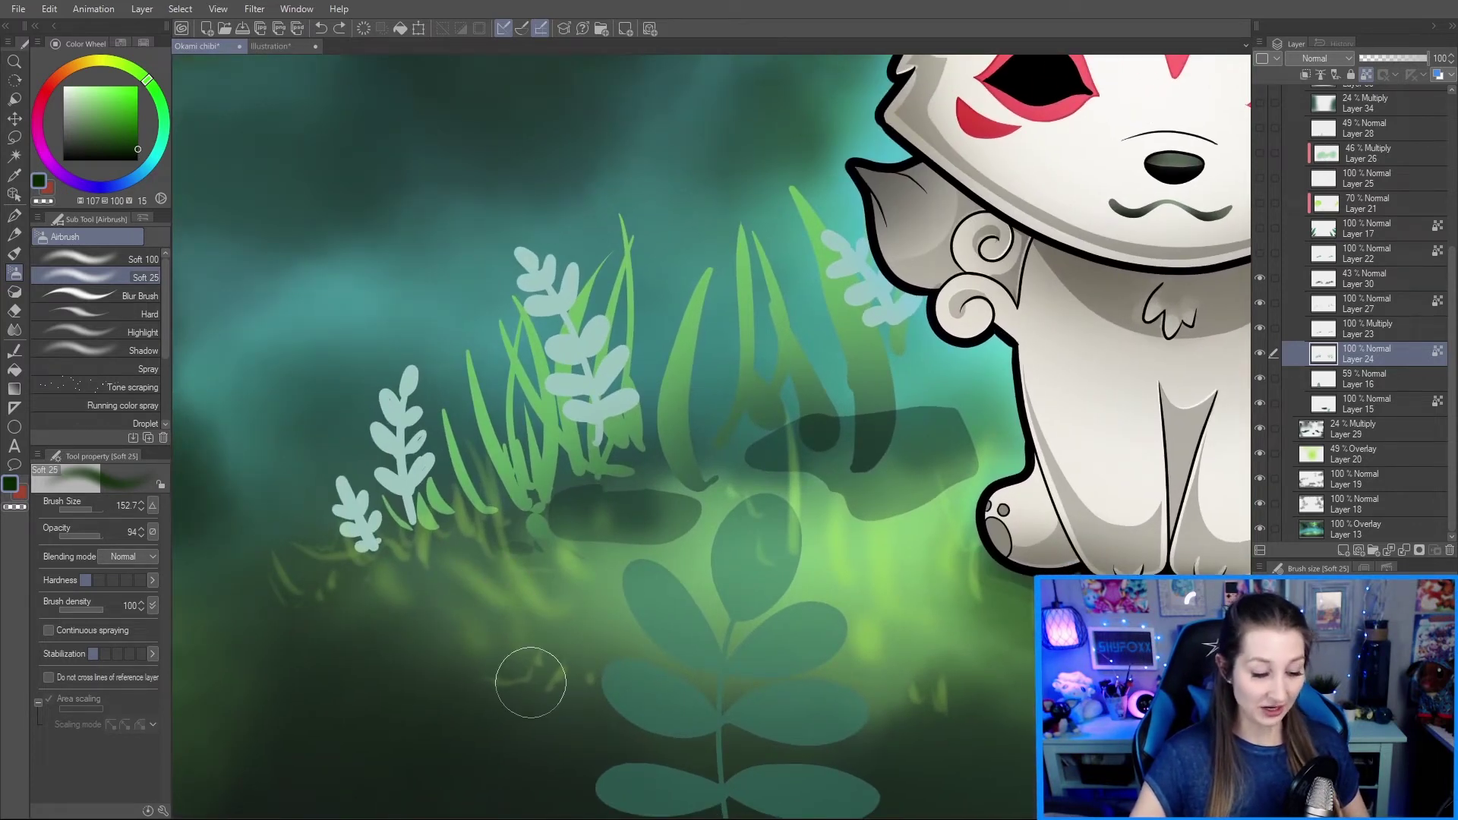
pyautogui.moveTo(618, 629); pyautogui.dragTo(584, 635)
pyautogui.moveTo(953, 650); pyautogui.dragTo(714, 642)
pyautogui.scroll(-3, 714, 642)
pyautogui.scroll(-2, 684, 663)
pyautogui.scroll(5, 900, 602)
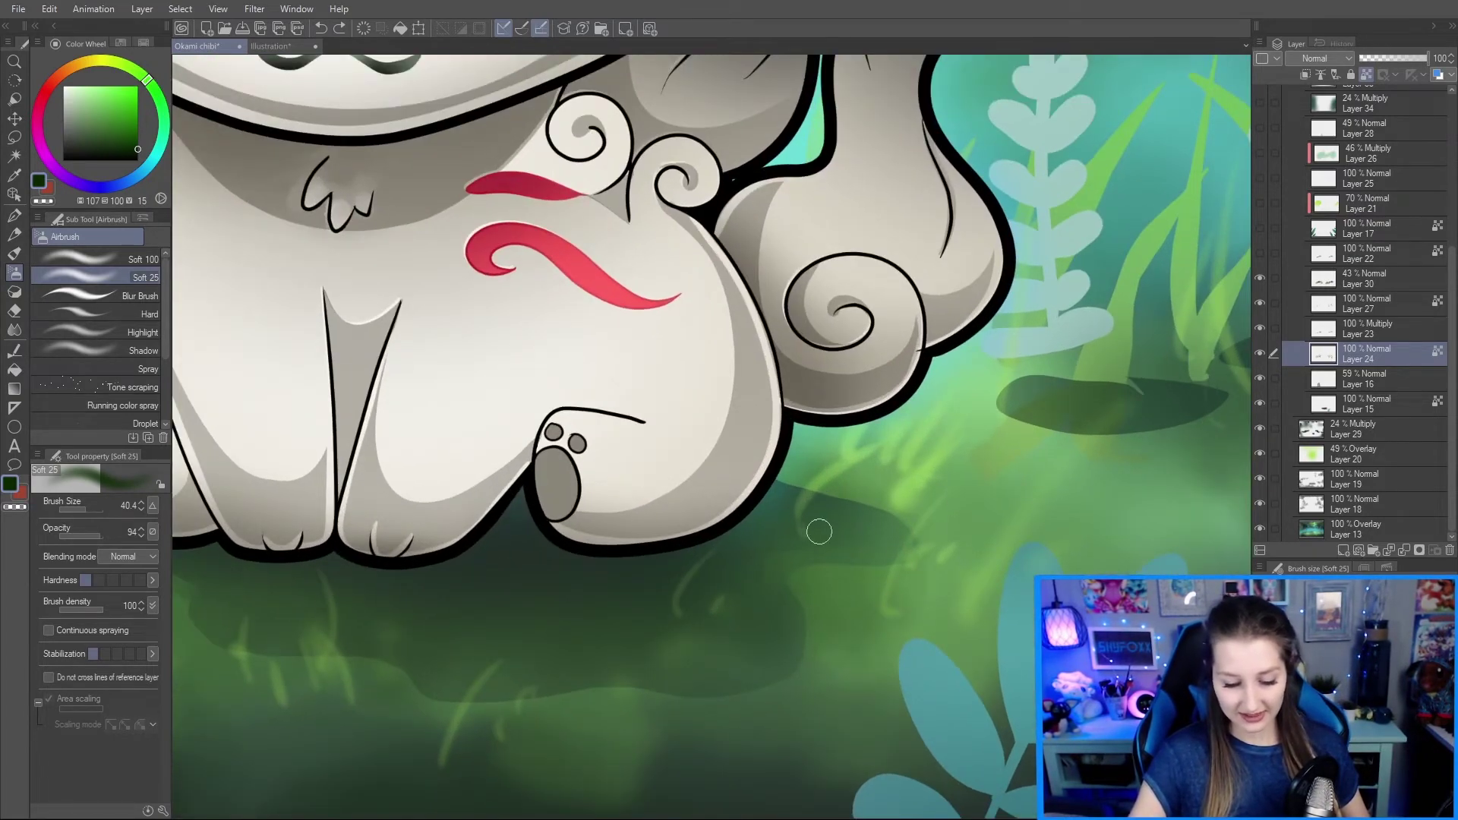
pyautogui.moveTo(546, 654); pyautogui.dragTo(726, 622)
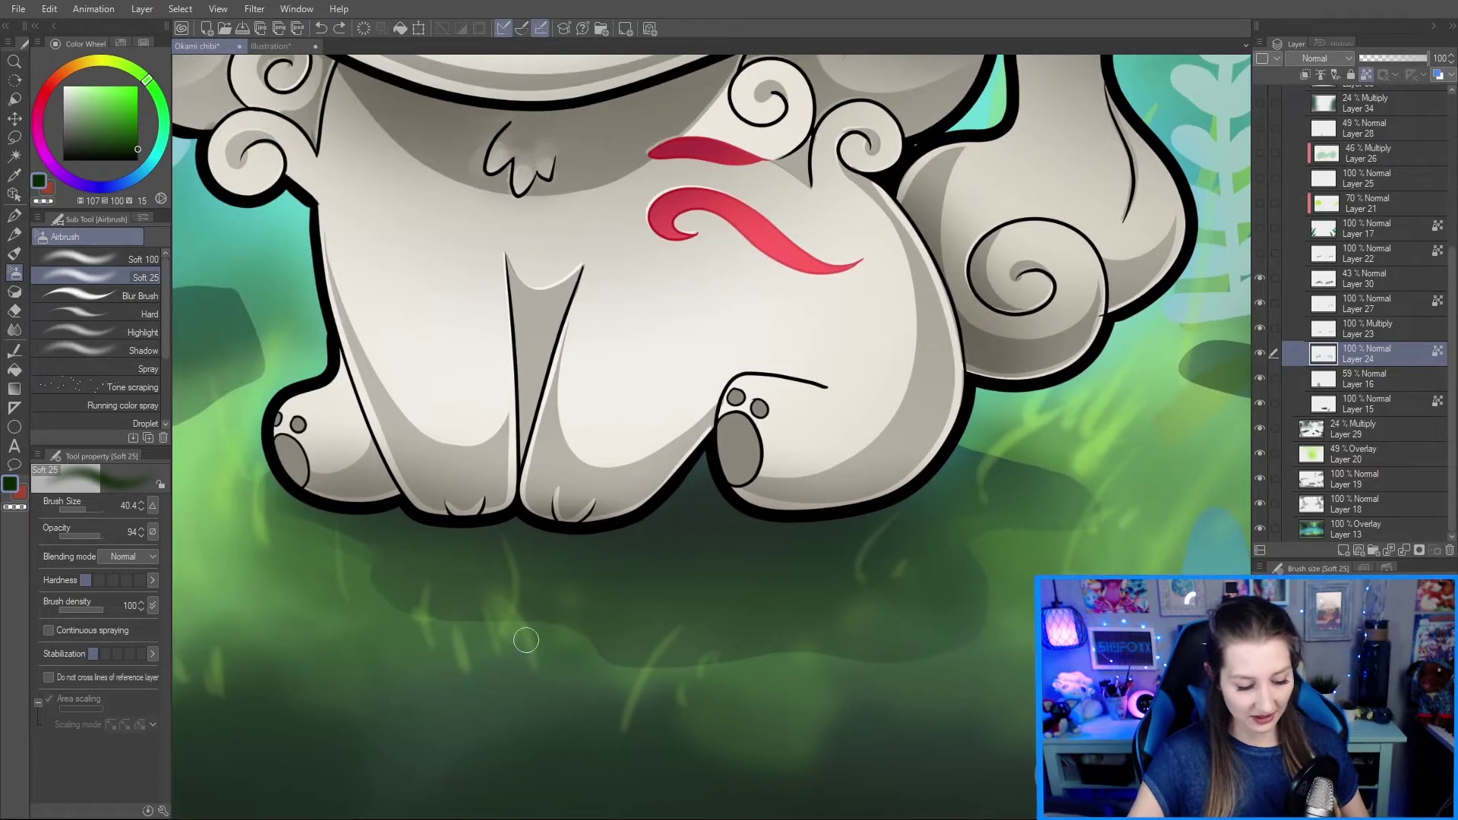
pyautogui.scroll(-3, 524, 638)
pyautogui.moveTo(858, 557); pyautogui.dragTo(744, 597)
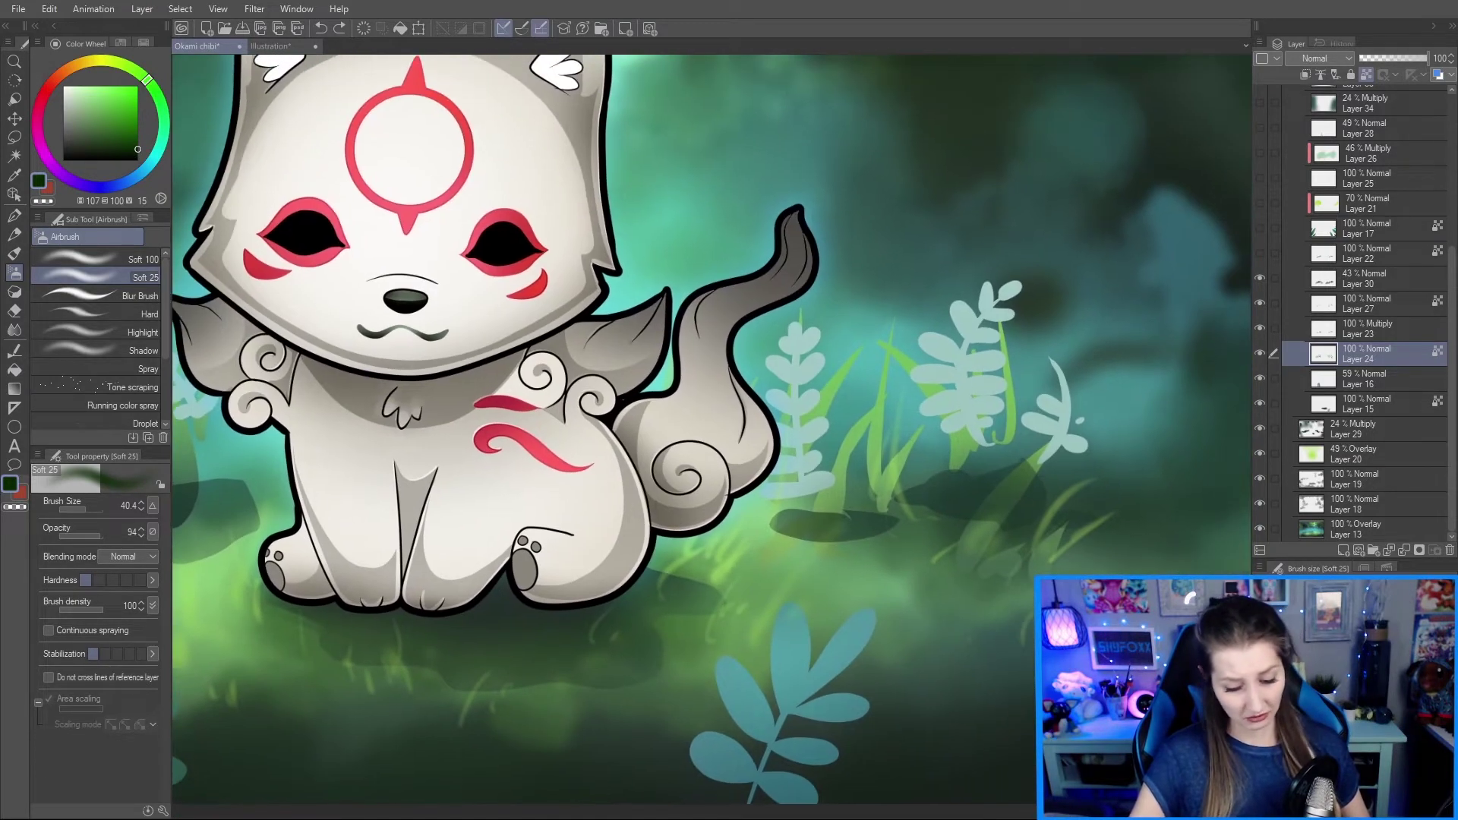
pyautogui.scroll(-3, 805, 596)
pyautogui.moveTo(653, 607)
pyautogui.mouseDown()
pyautogui.moveTo(733, 605)
pyautogui.moveTo(642, 617)
pyautogui.mouseUp()
pyautogui.scroll(4, 547, 592)
pyautogui.scroll(-4, 869, 621)
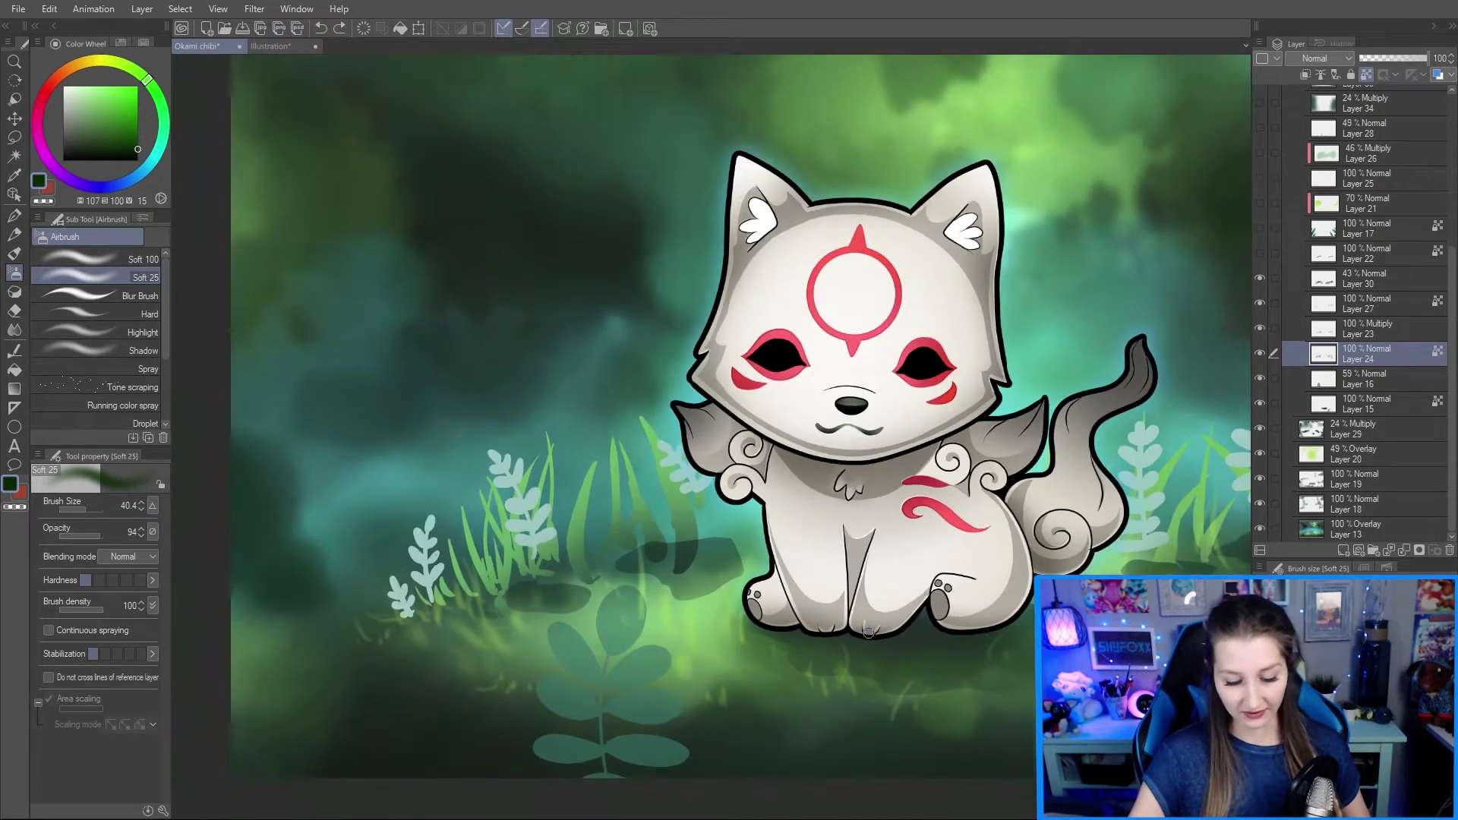
pyautogui.scroll(-1, 946, 611)
pyautogui.moveTo(946, 612); pyautogui.dragTo(837, 602)
# Step: Toggle Layer 30 off and on repeatedly to compare the ground with and without the loose grass strokes
pyautogui.click(1260, 279)
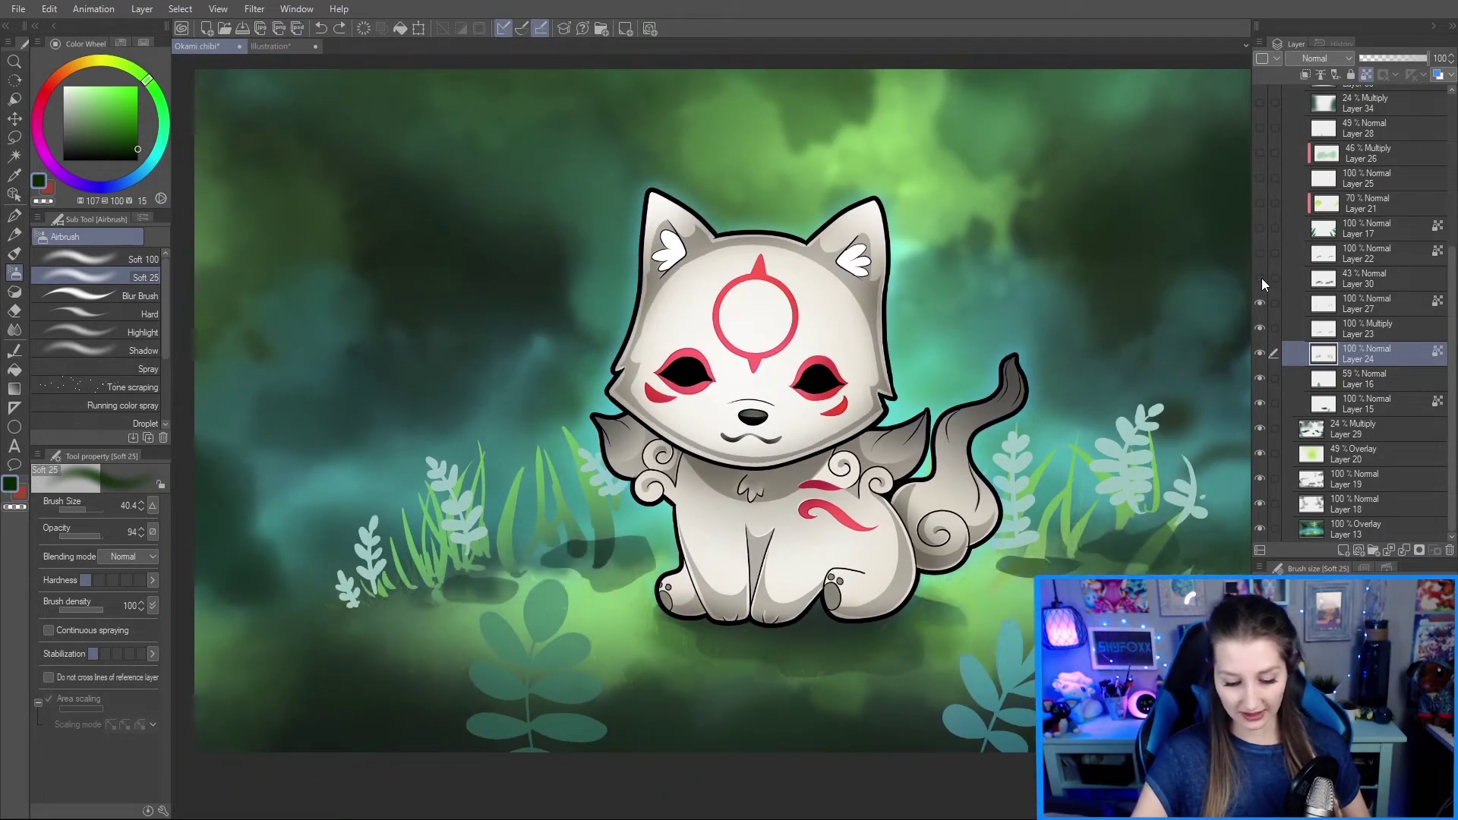
pyautogui.click(1260, 279)
pyautogui.click(1261, 278)
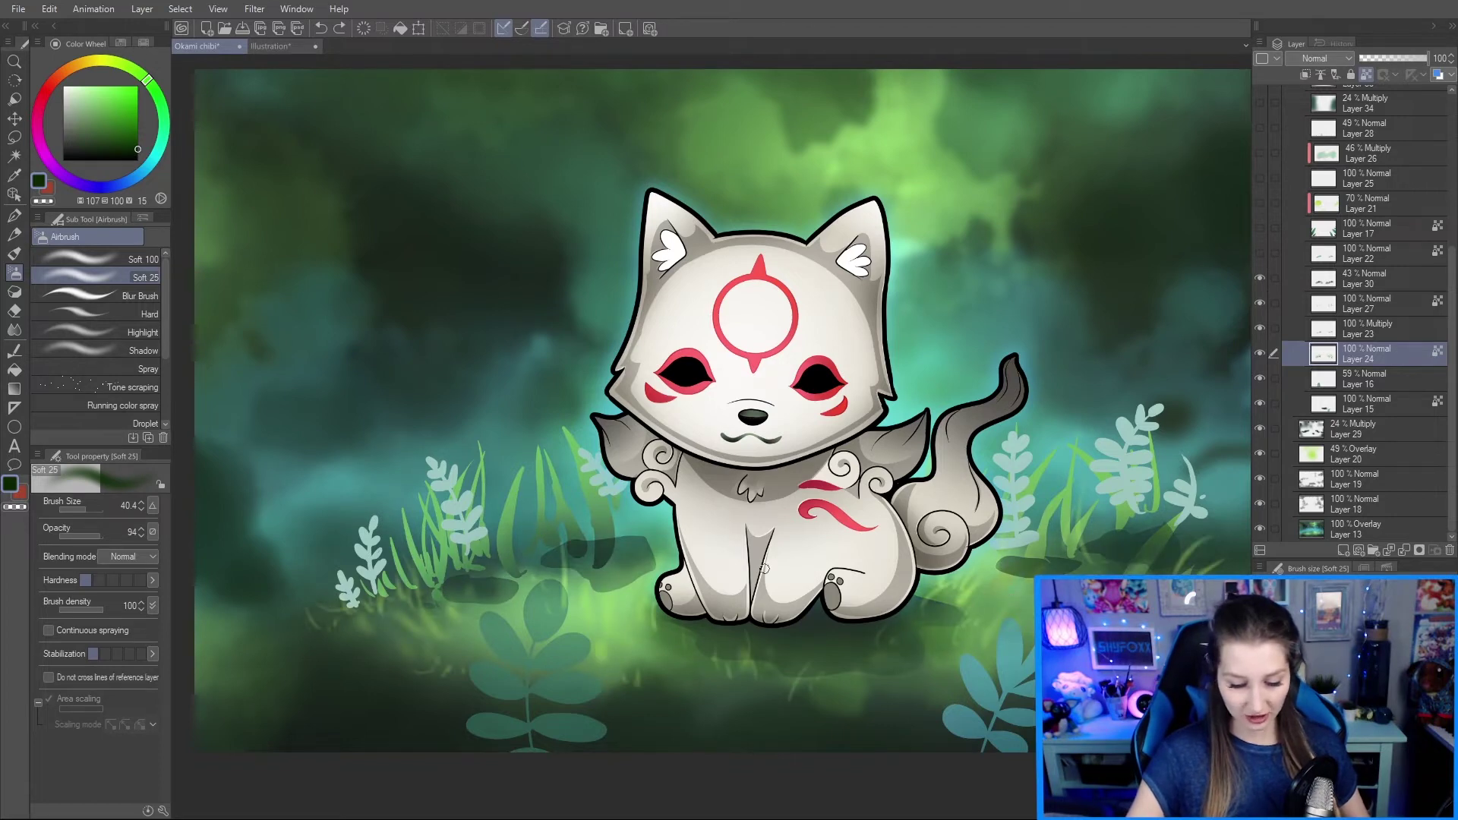
pyautogui.click(1259, 279)
pyautogui.click(1259, 279)
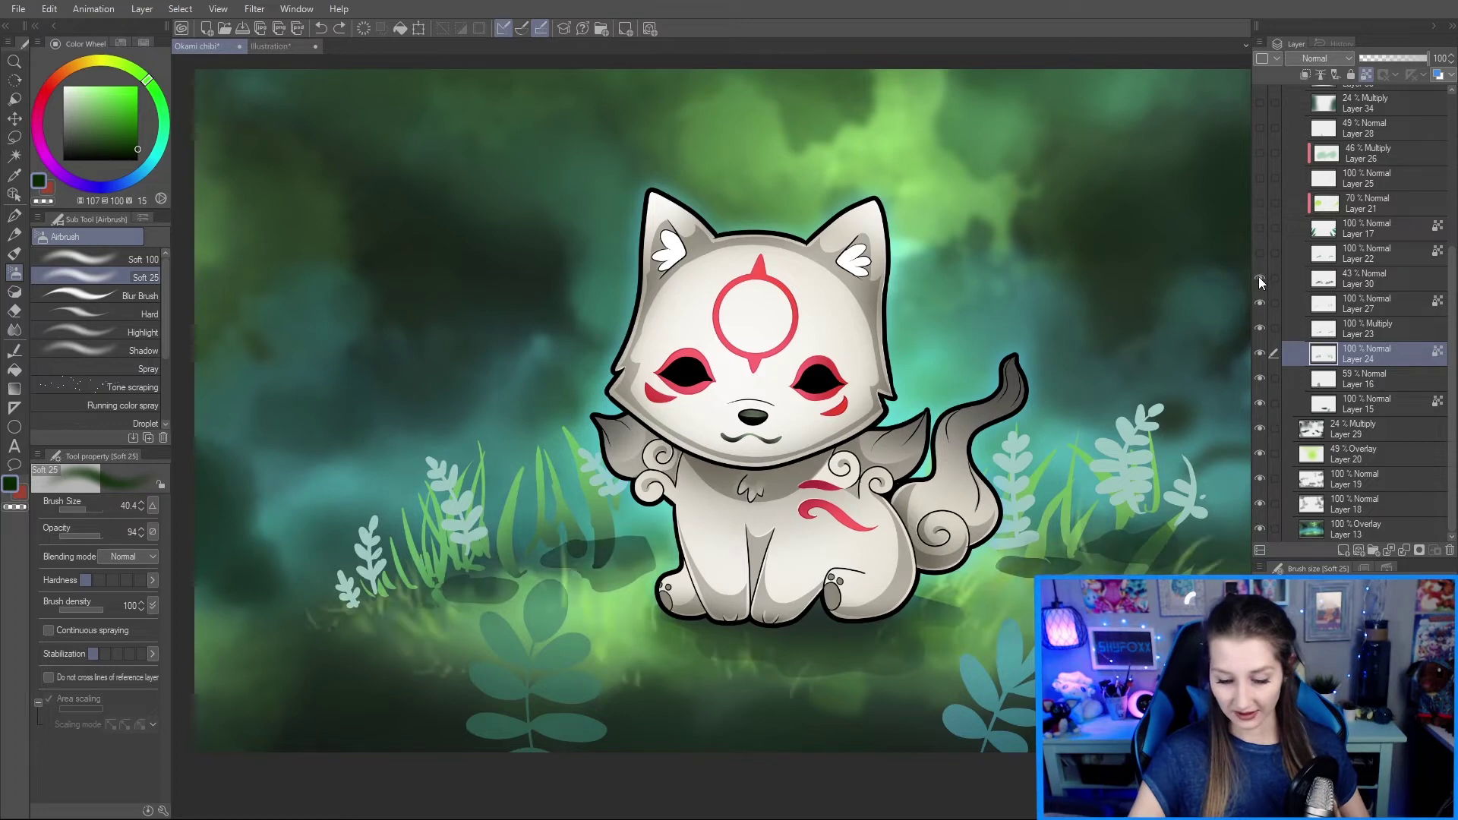
pyautogui.click(1259, 278)
pyautogui.click(1259, 279)
pyautogui.click(1259, 278)
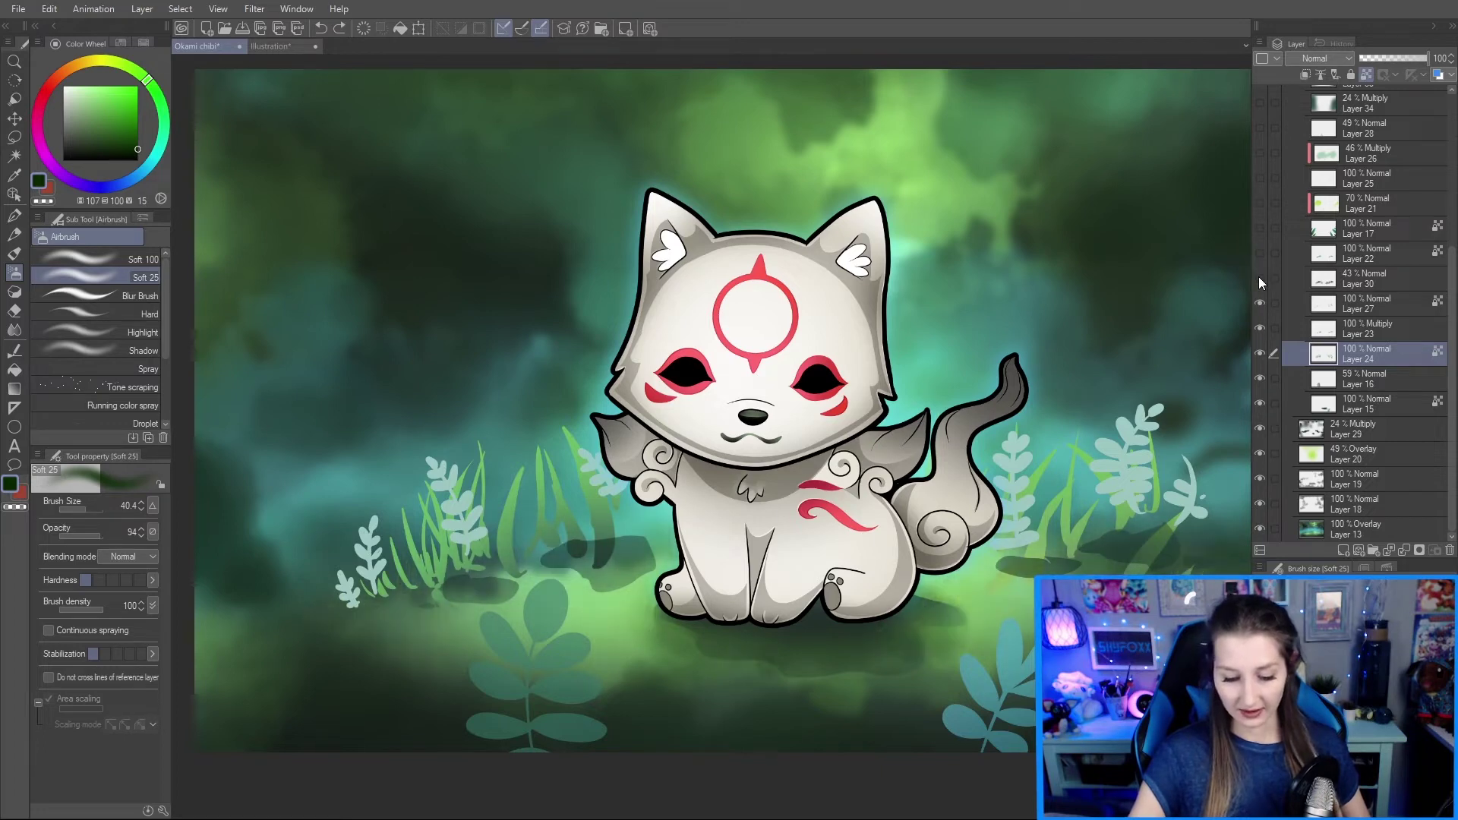
pyautogui.click(1259, 278)
pyautogui.click(1259, 279)
pyautogui.click(1259, 279)
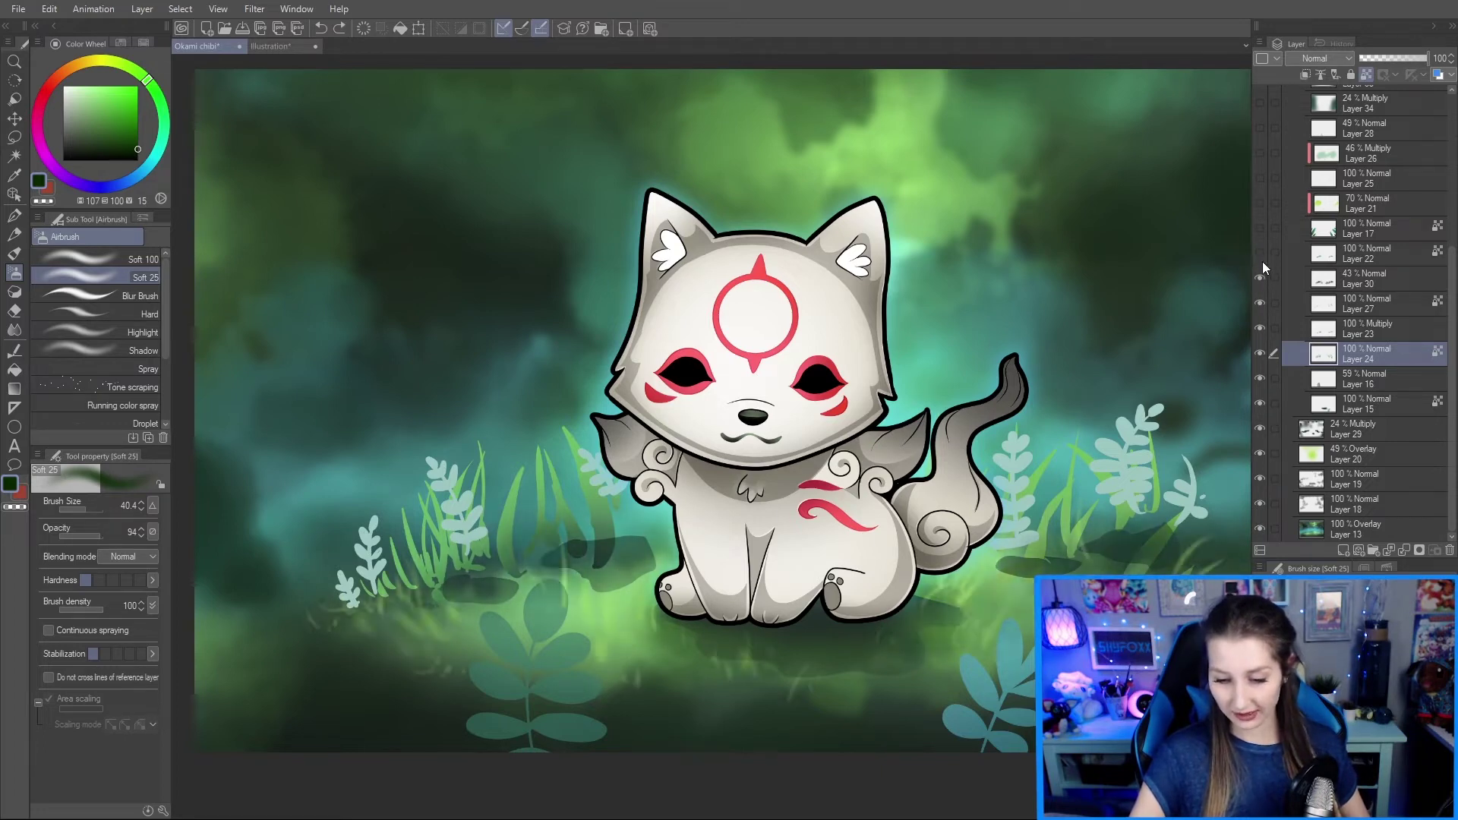
# Step: Show Layer 22's teal stones among the grass on both sides of the character, toggling the layer to compare
pyautogui.click(1259, 253)
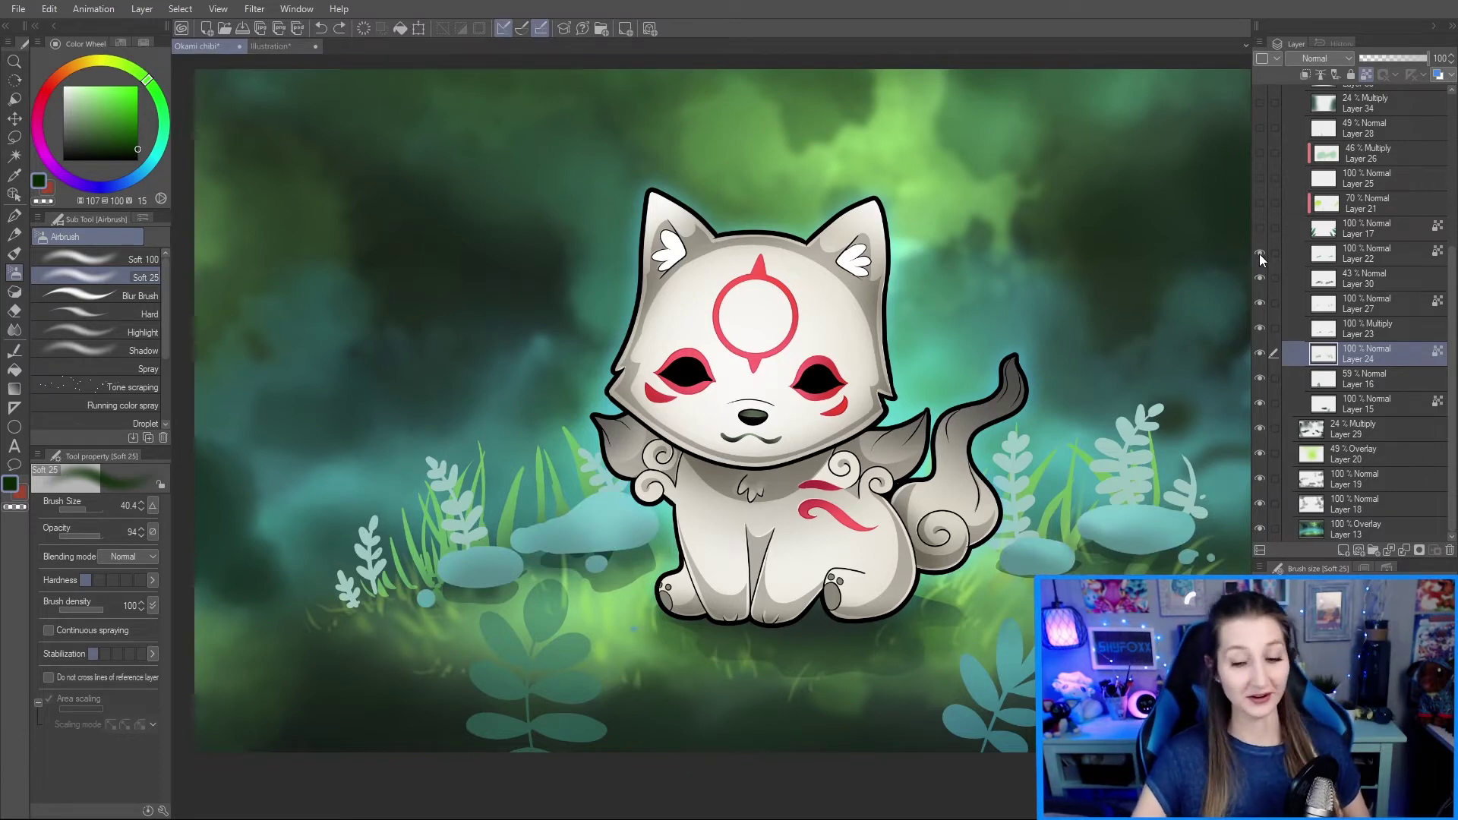
pyautogui.click(1259, 253)
pyautogui.click(1259, 254)
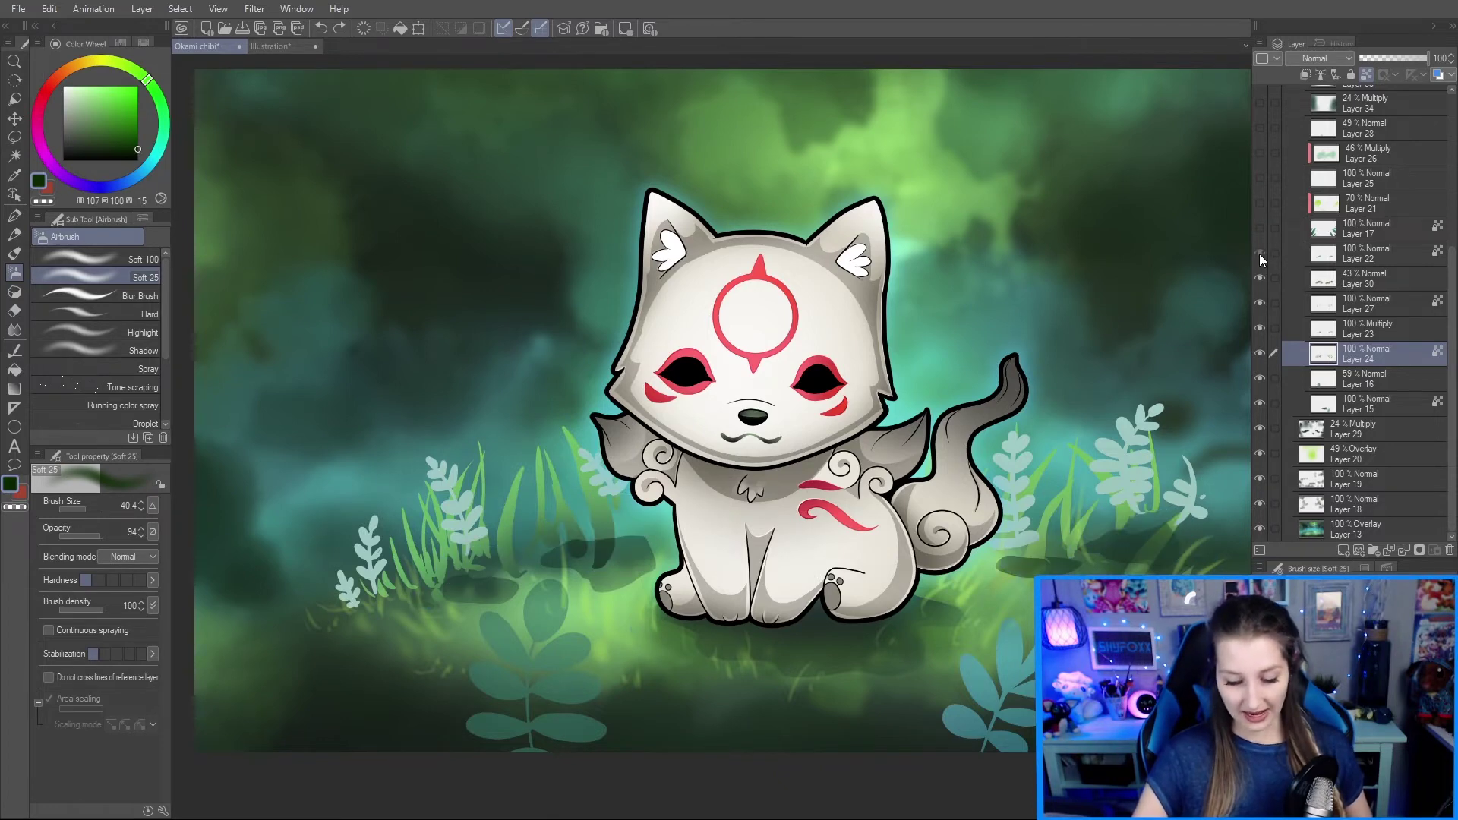
pyautogui.click(1259, 253)
pyautogui.scroll(-3, 851, 498)
pyautogui.scroll(2, 1124, 531)
pyautogui.moveTo(1038, 510)
pyautogui.mouseDown()
pyautogui.moveTo(1068, 539)
pyautogui.moveTo(1056, 537)
pyautogui.mouseUp()
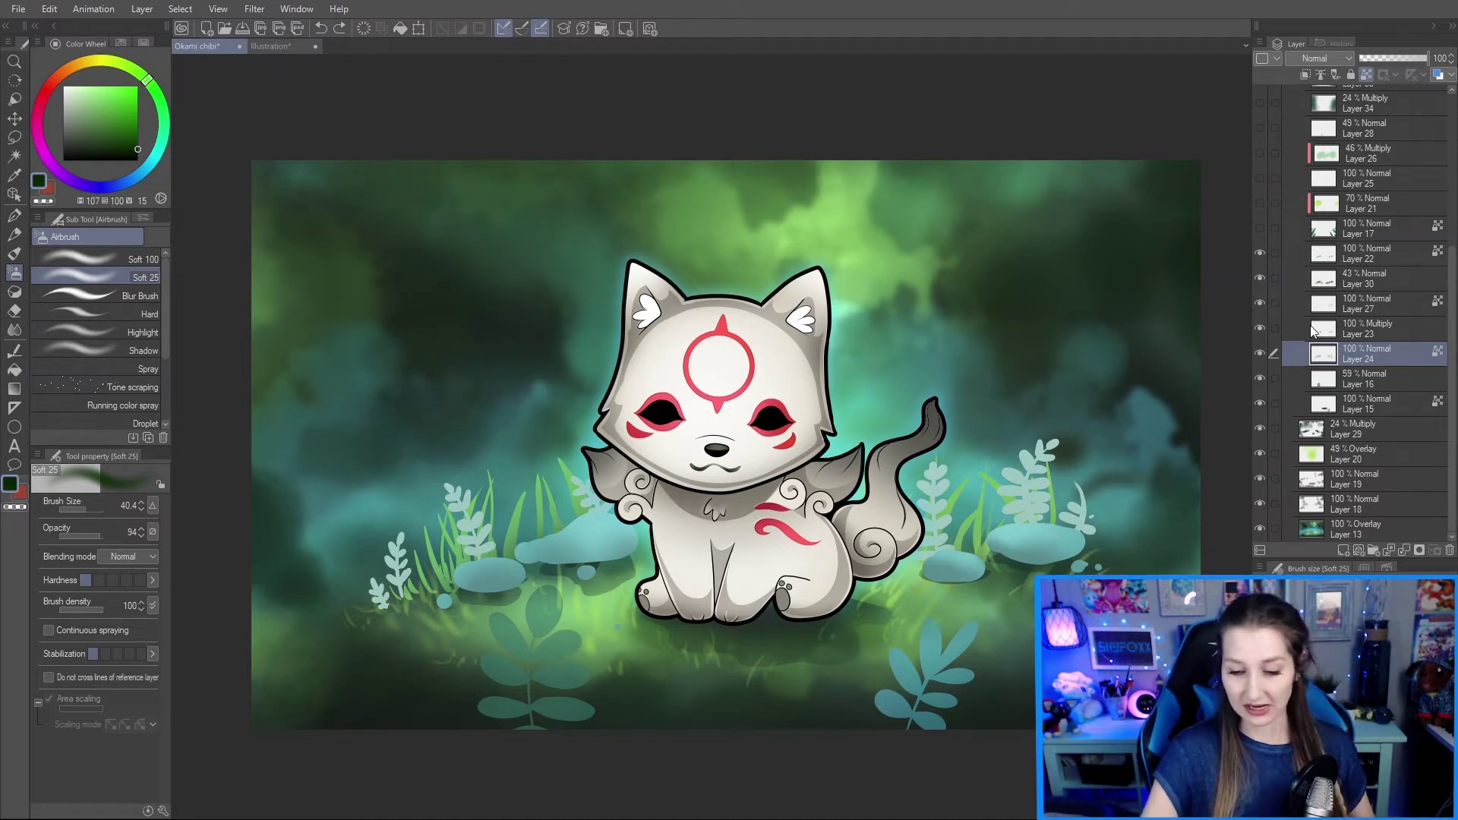
# Step: Make the Multiply Layer 23 the active layer and switch to the Move layer tool
pyautogui.scroll(-2, 839, 534)
pyautogui.scroll(1, 839, 524)
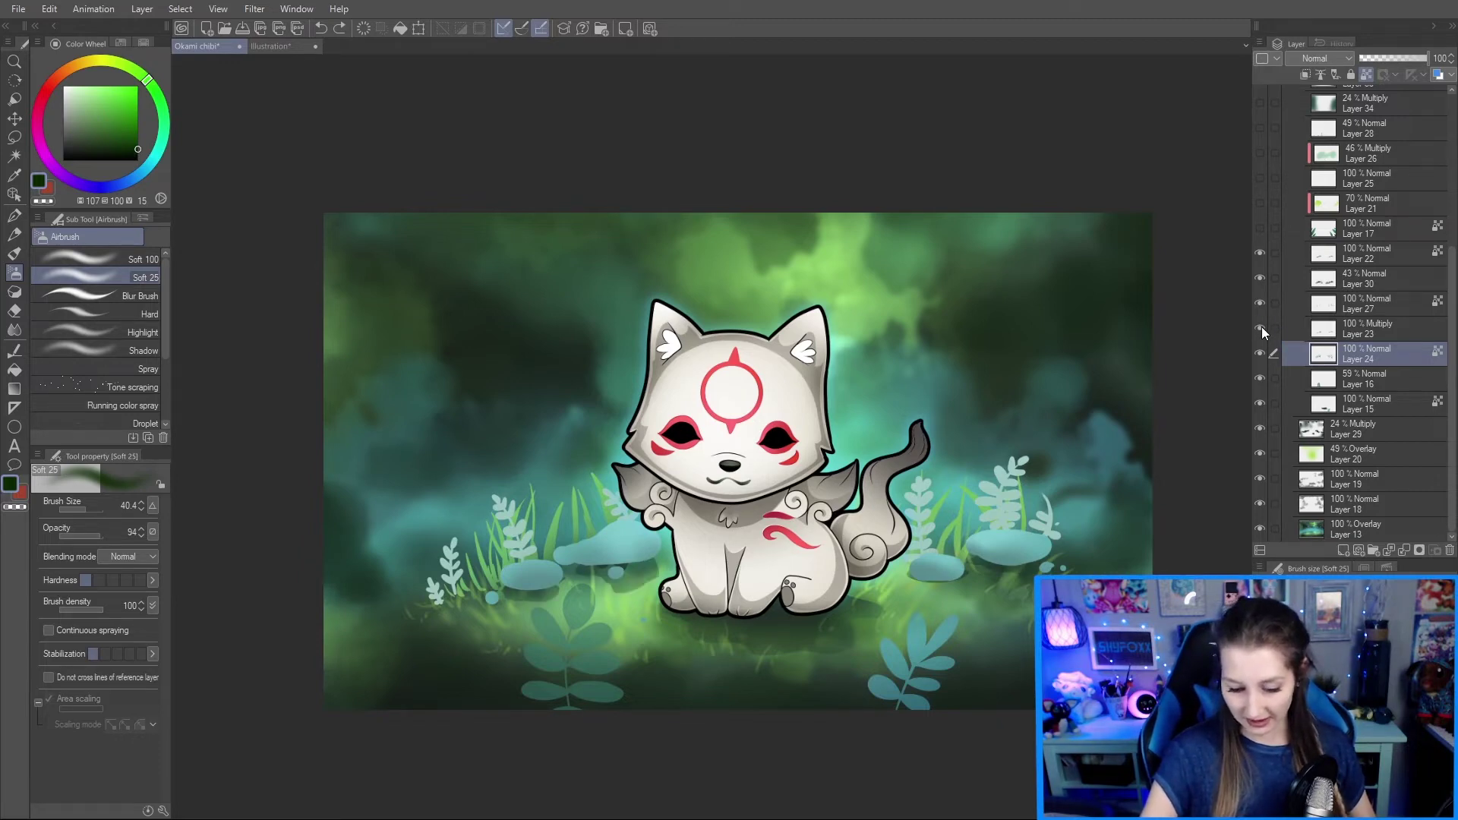
pyautogui.click(1371, 325)
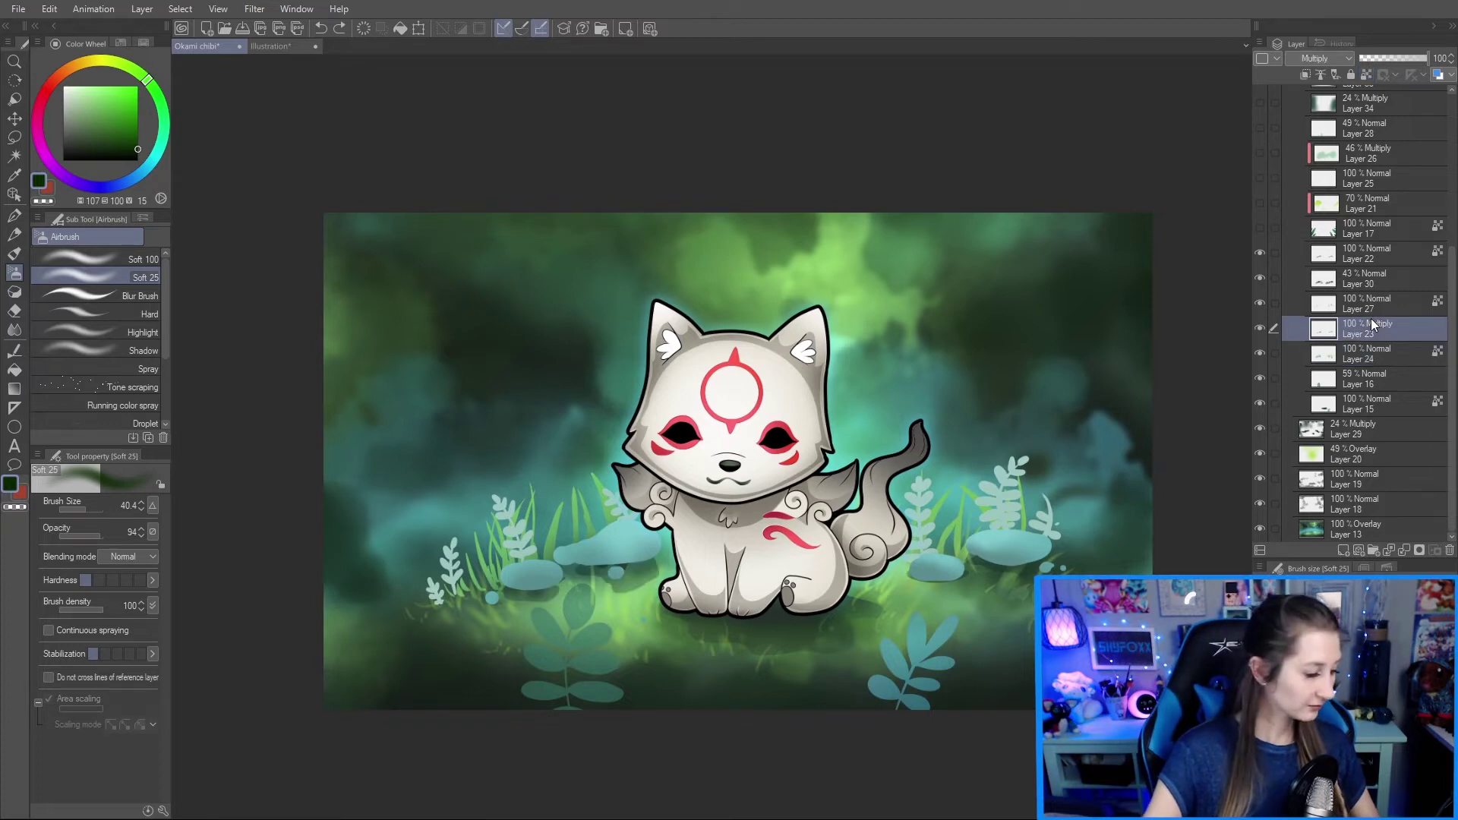
pyautogui.press('k')
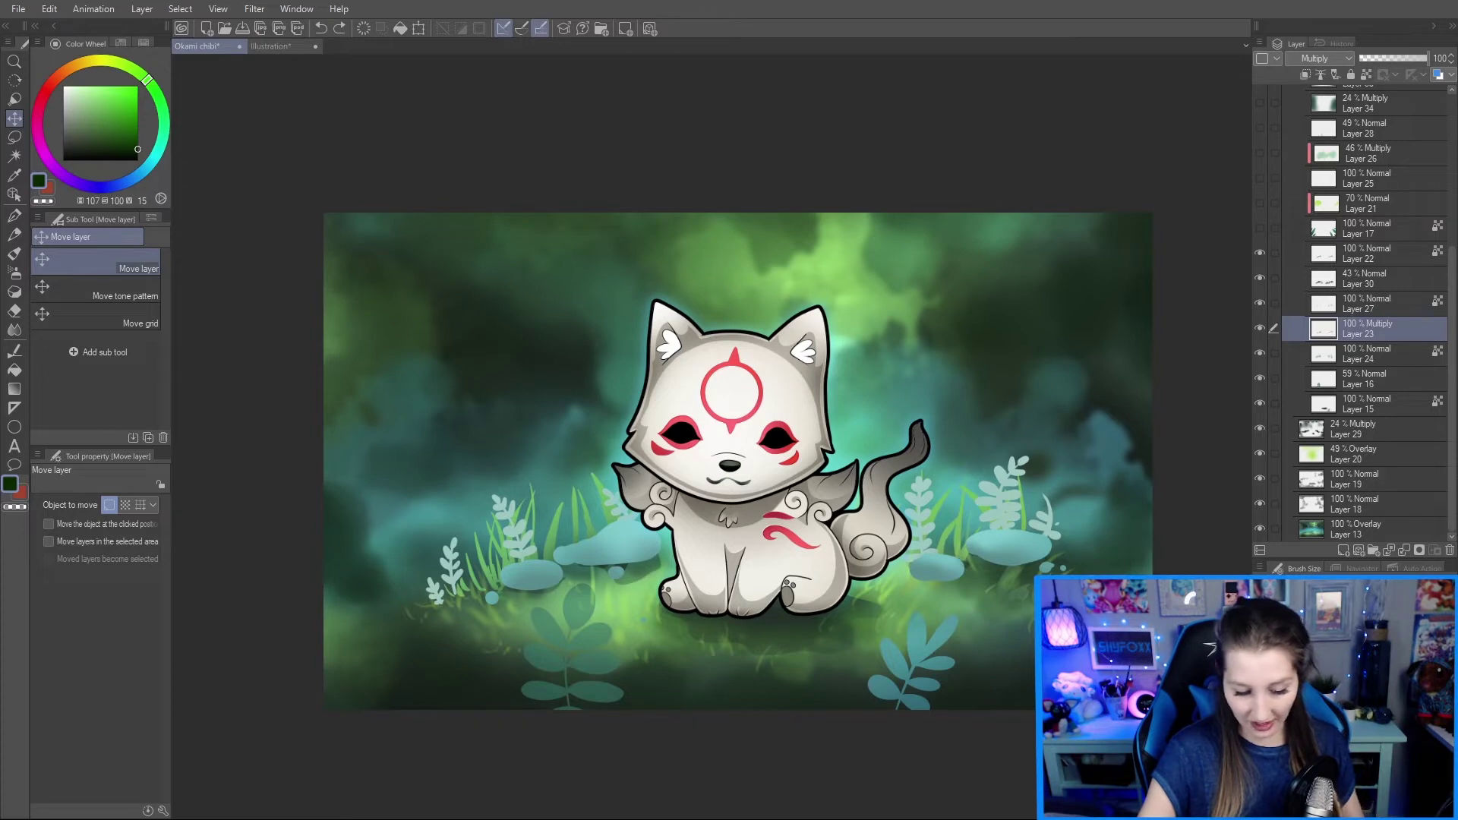
pyautogui.hotkey('ctrl', 'z')
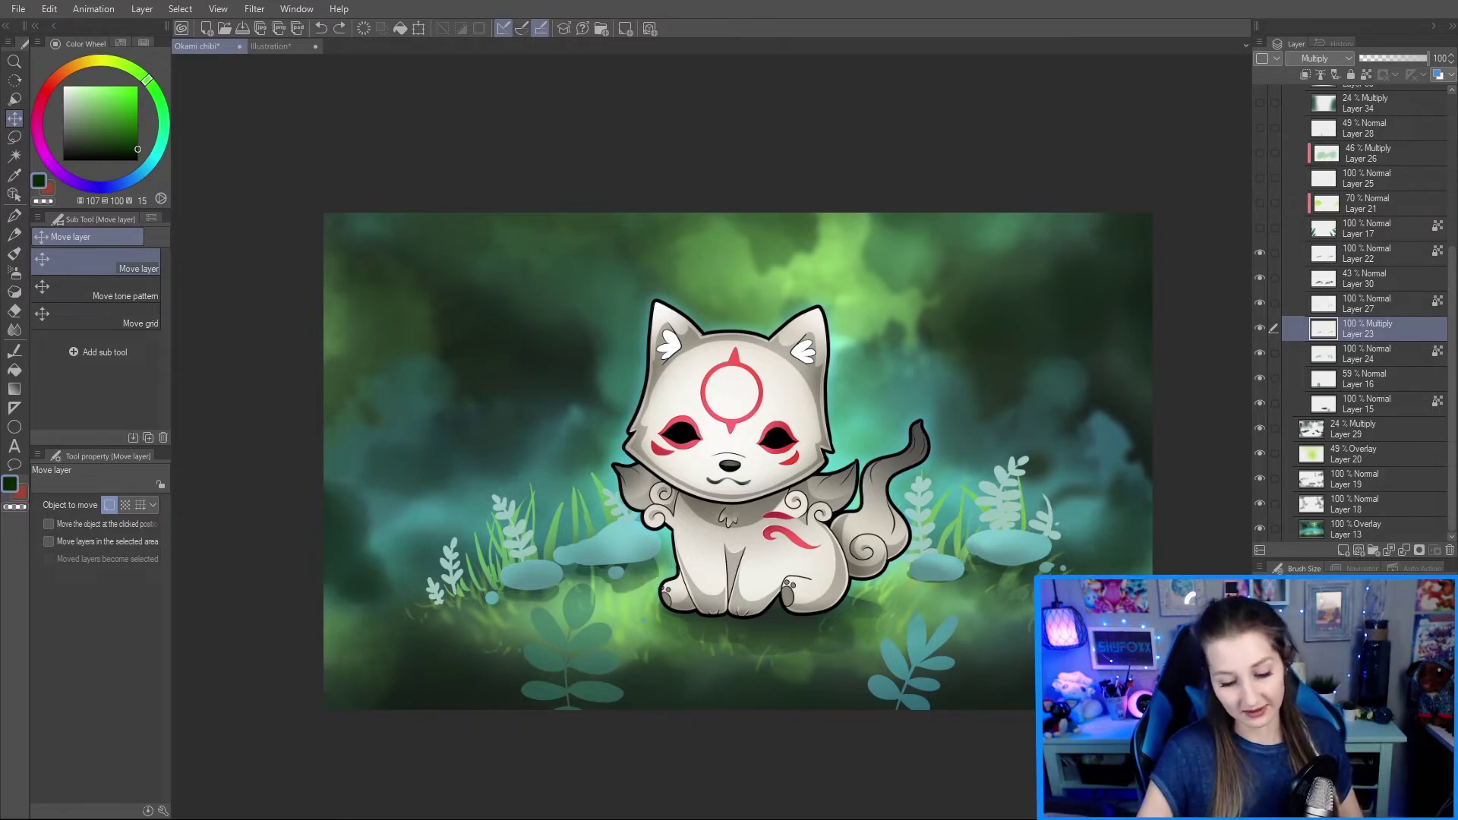
# Step: Show Layer 17's large blurred green leaves framing the foreground, toggling the layer off and on to compare
pyautogui.click(1259, 230)
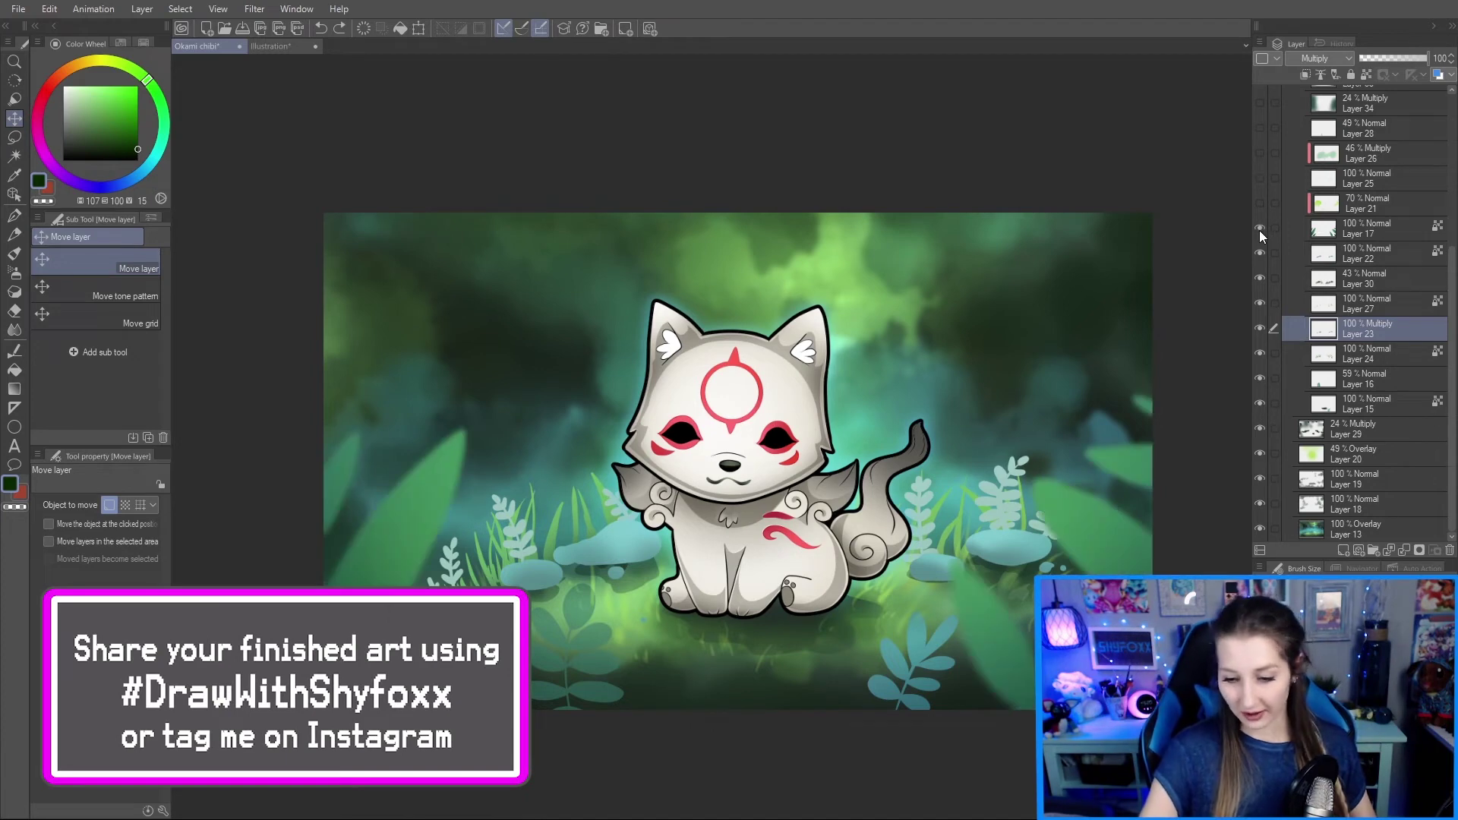
pyautogui.click(1259, 230)
pyautogui.click(1259, 230)
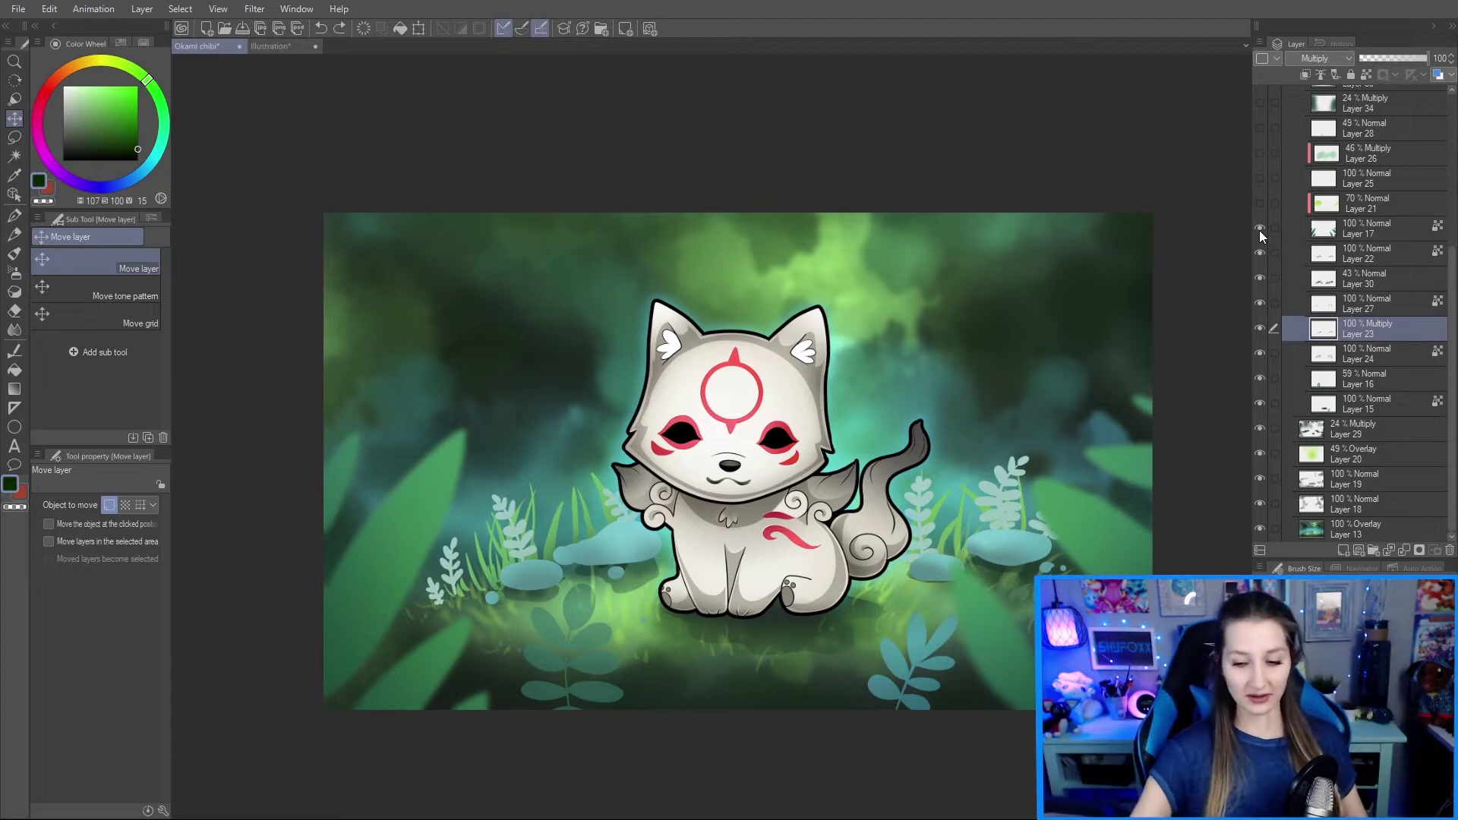
pyautogui.click(1259, 228)
pyautogui.click(1259, 229)
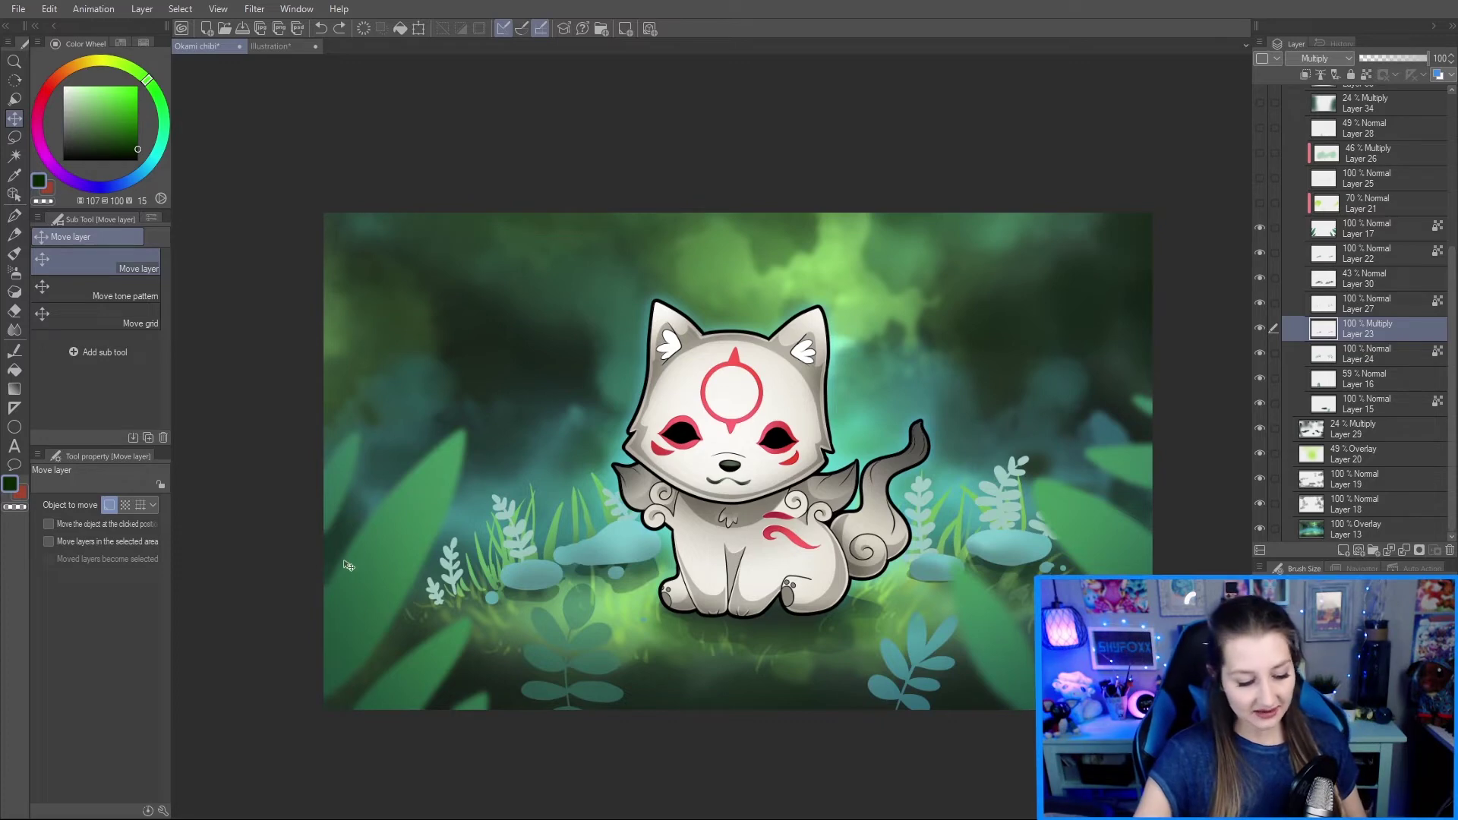
# Step: Try a very dark green G-pen 40 stroke at the canvas's left edge, undo it, and pick a soft mid green
pyautogui.press('p')
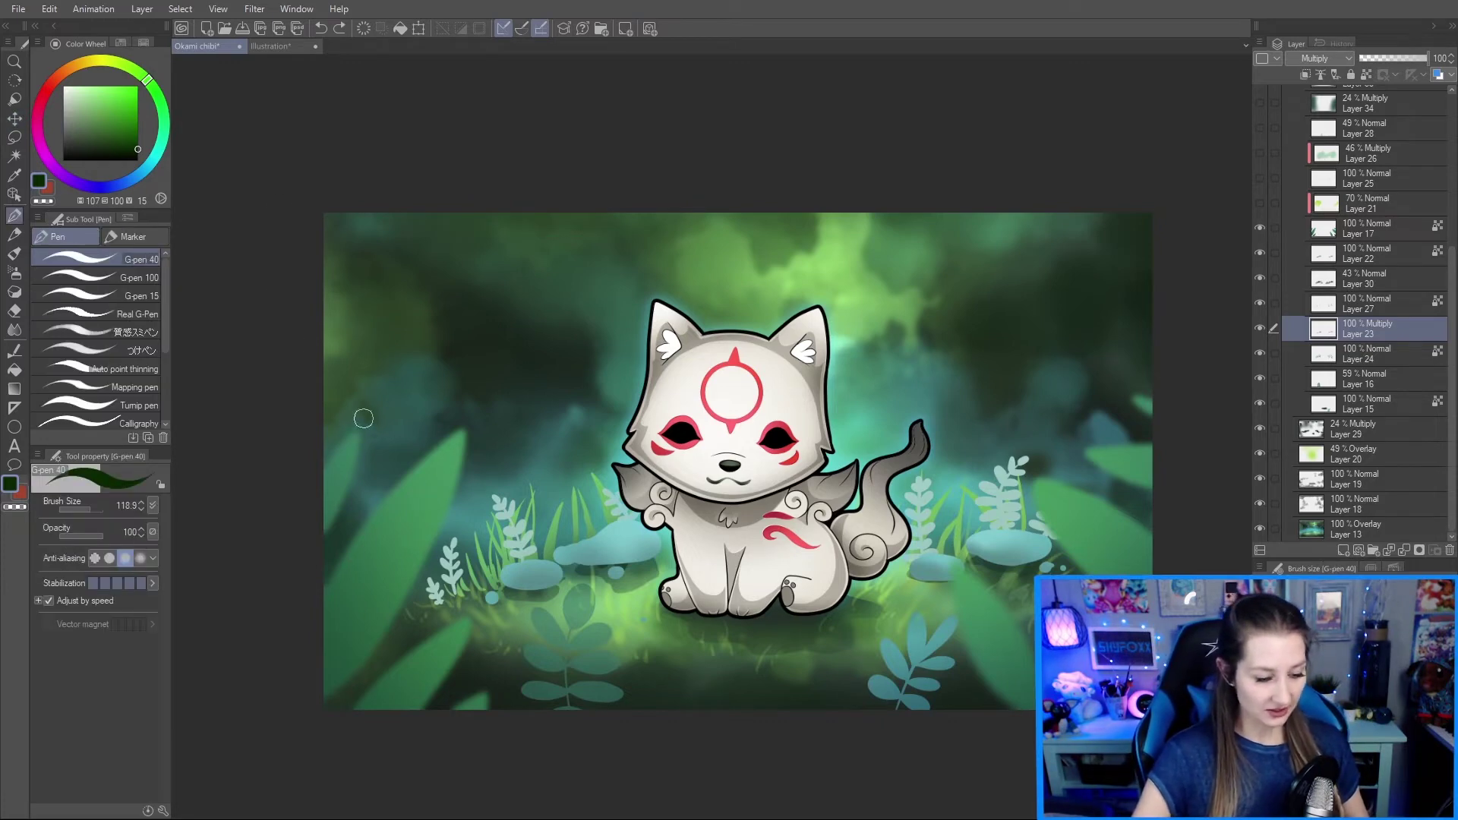
pyautogui.click(163, 114)
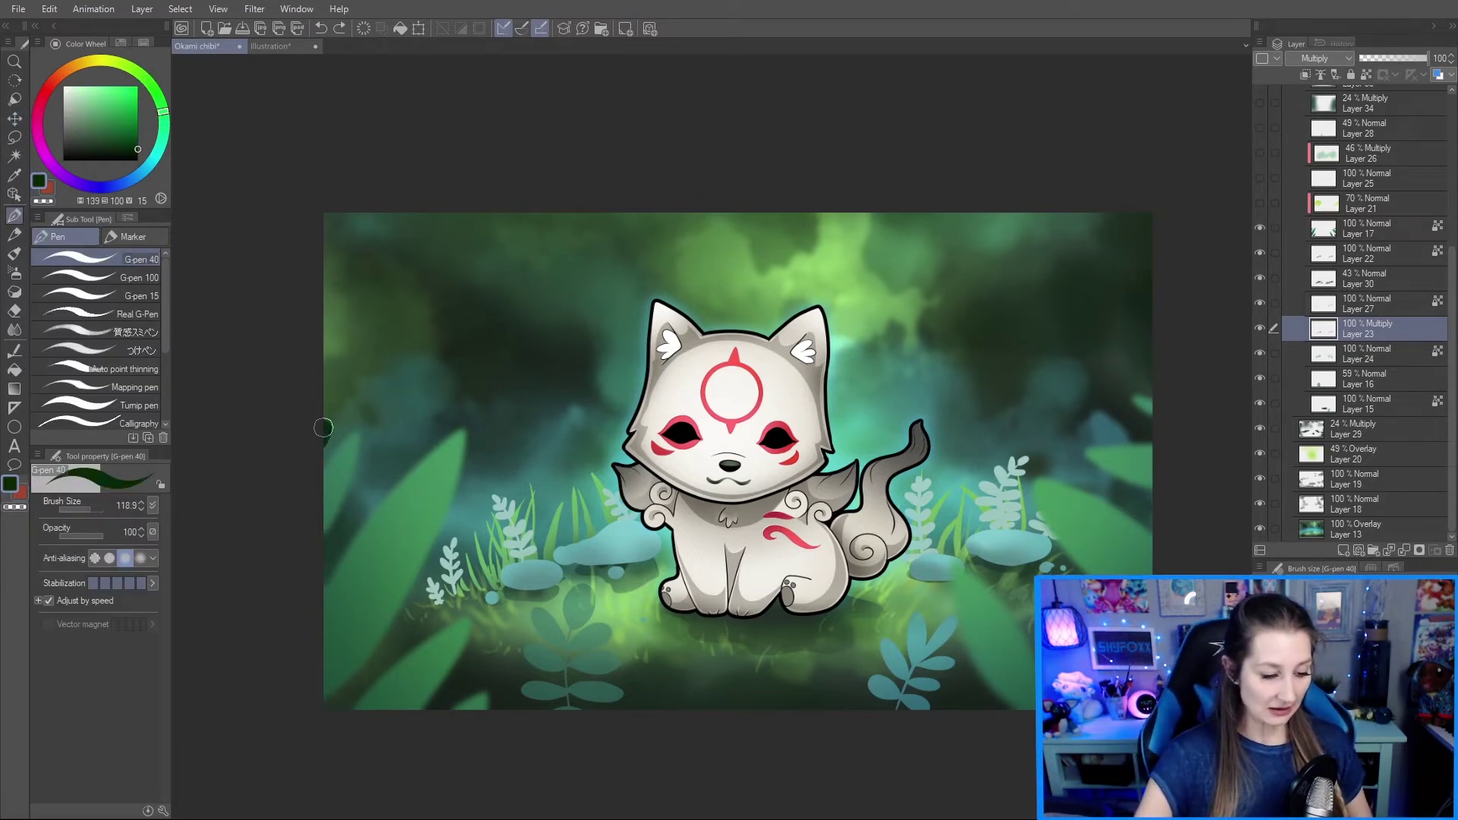
pyautogui.moveTo(320, 434); pyautogui.dragTo(430, 330)
pyautogui.hotkey('ctrl', 'z')
pyautogui.click(99, 105)
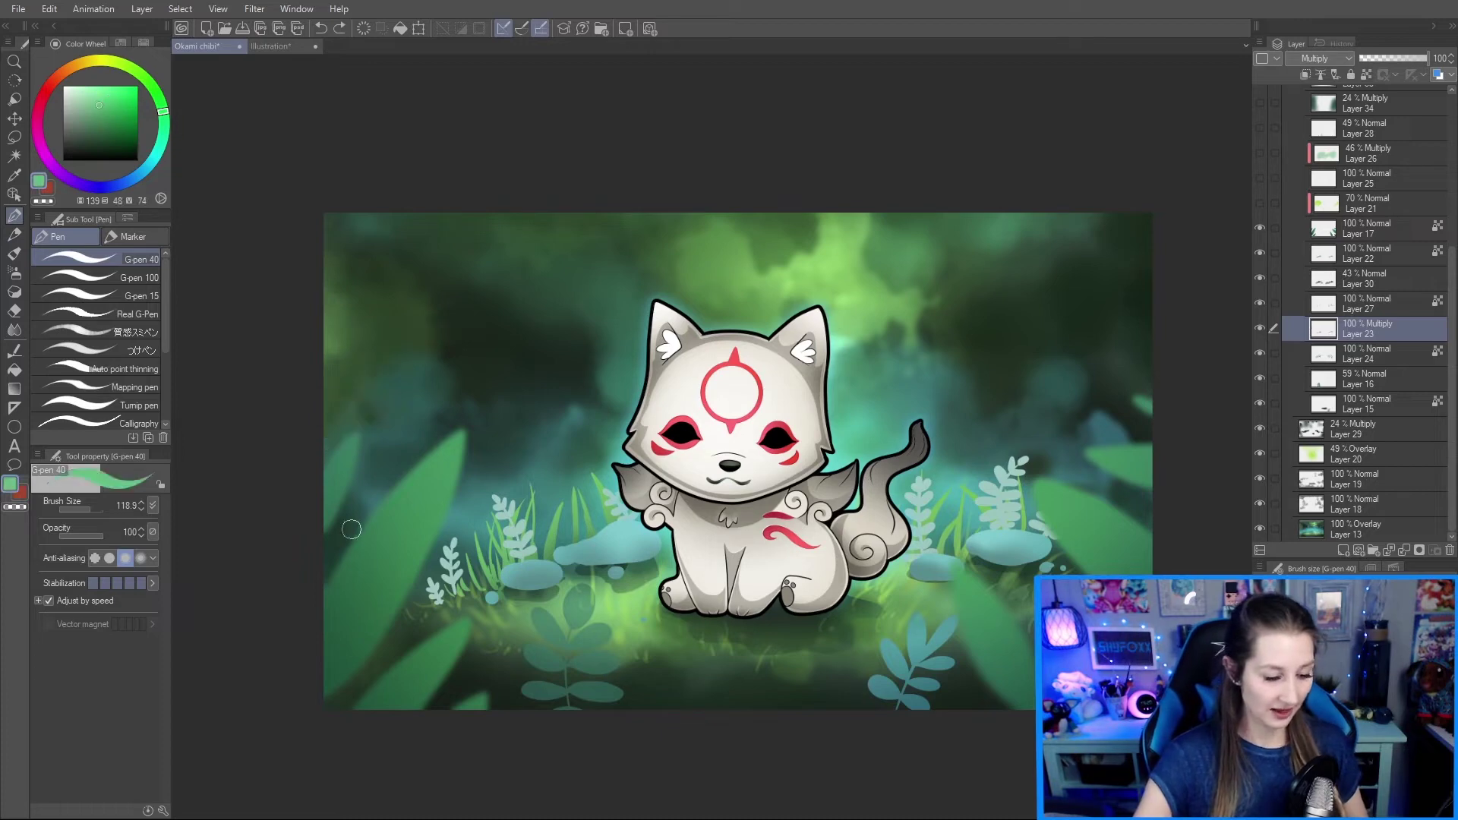
# Step: Try painting a soft green leaf reaching in from the canvas's left edge with the G-pen 40, and undo the attempts
pyautogui.moveTo(321, 424)
pyautogui.mouseDown()
pyautogui.moveTo(417, 348)
pyautogui.moveTo(313, 422)
pyautogui.mouseUp()
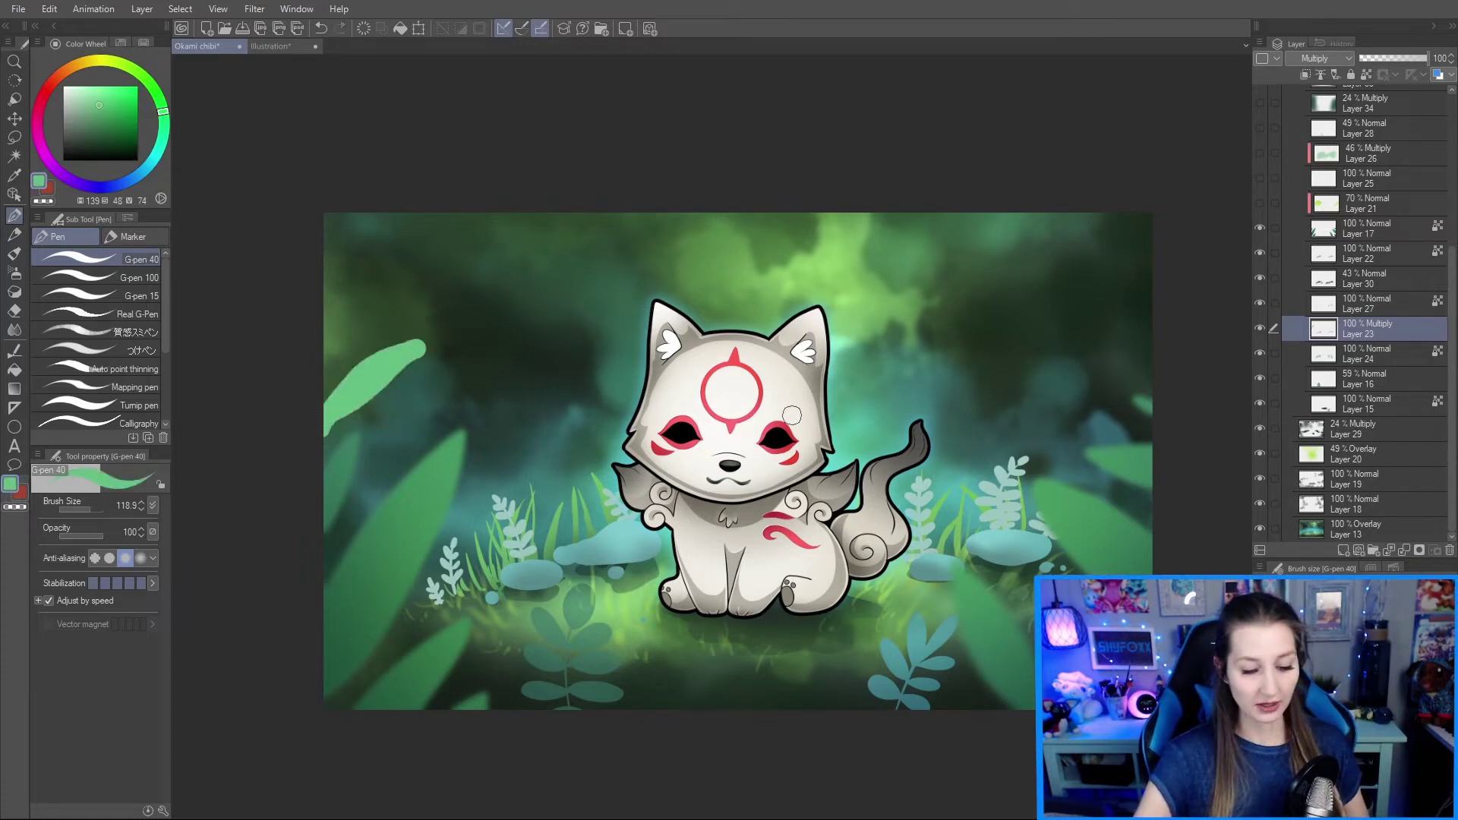
pyautogui.hotkey('ctrl', 'z')
pyautogui.moveTo(305, 404)
pyautogui.mouseDown()
pyautogui.moveTo(417, 314)
pyautogui.moveTo(374, 369)
pyautogui.moveTo(313, 403)
pyautogui.moveTo(398, 340)
pyautogui.mouseUp()
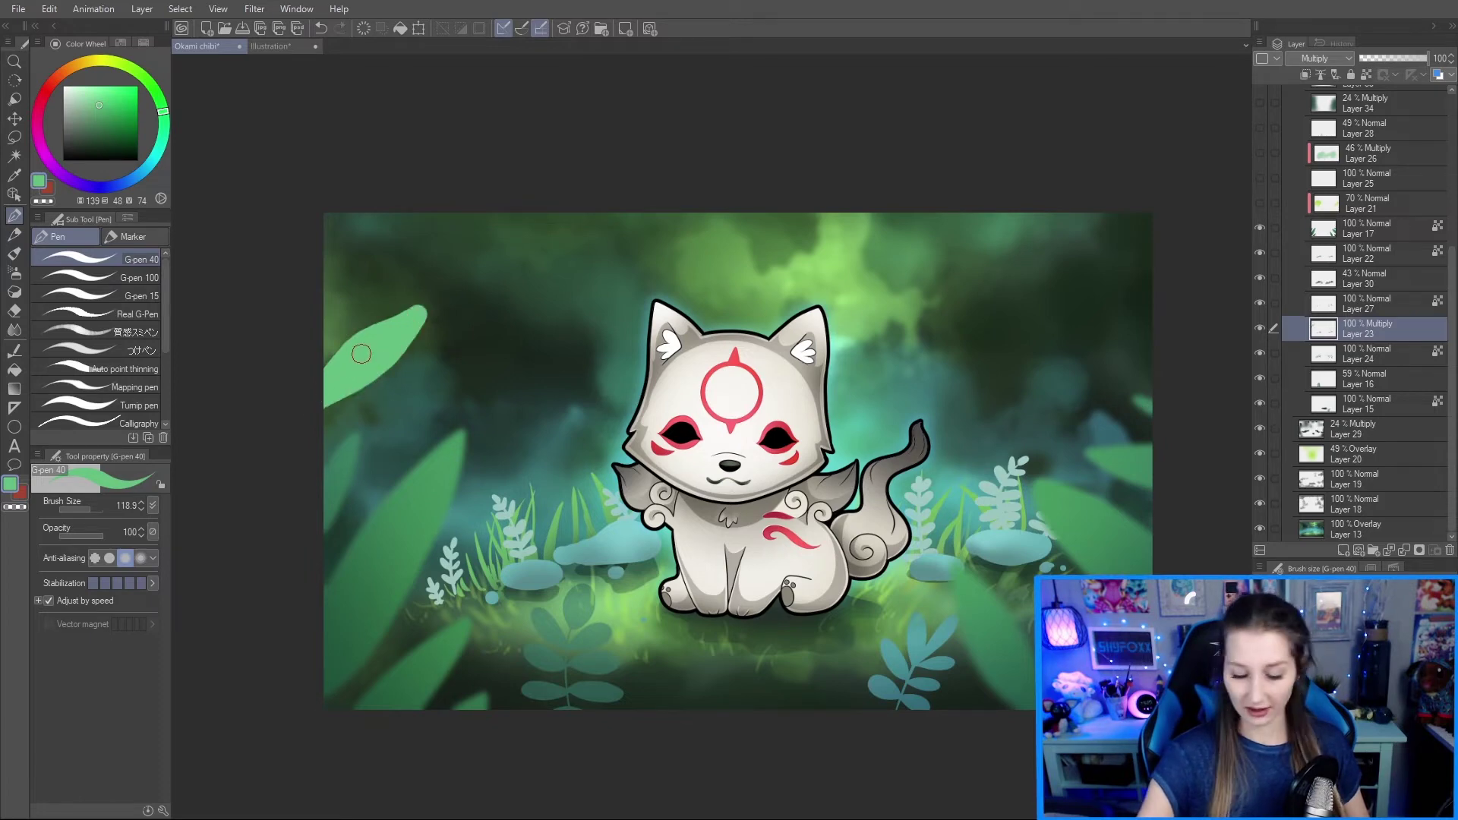
pyautogui.moveTo(361, 354)
pyautogui.mouseDown()
pyautogui.moveTo(399, 265)
pyautogui.moveTo(427, 348)
pyautogui.mouseUp()
pyautogui.hotkey('ctrl', 'z')
pyautogui.hotkey('ctrl', 'z')
pyautogui.hotkey('ctrl', 'z')
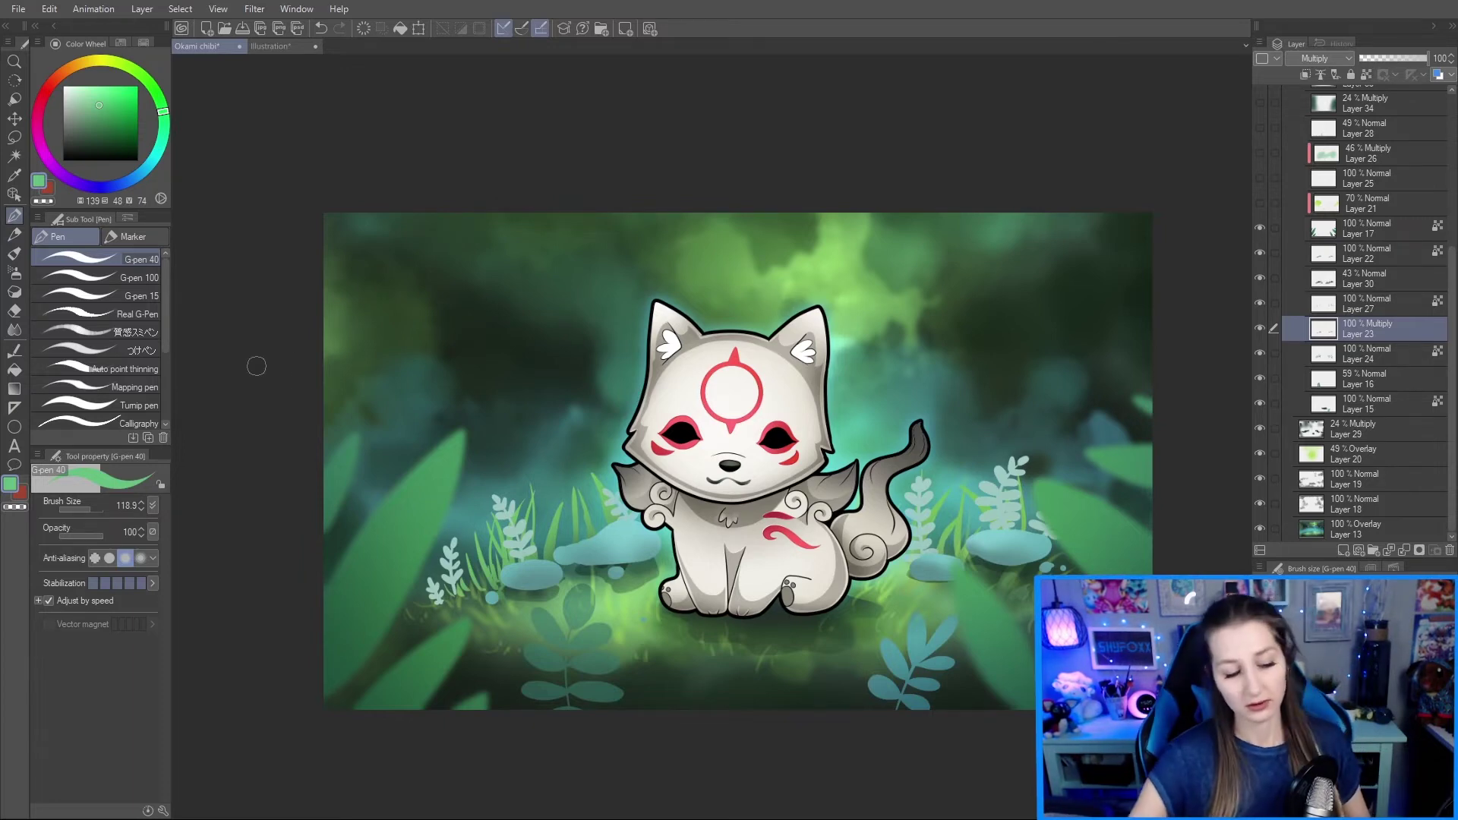
# Step: Draw a long, filled soft green leaf extending inward from the canvas's left edge above the existing leaves
pyautogui.moveTo(326, 358)
pyautogui.mouseDown()
pyautogui.moveTo(438, 332)
pyautogui.moveTo(391, 362)
pyautogui.moveTo(332, 370)
pyautogui.moveTo(441, 348)
pyautogui.mouseUp()
pyautogui.hotkey('ctrl', 'z')
pyautogui.moveTo(327, 383)
pyautogui.mouseDown()
pyautogui.moveTo(357, 343)
pyautogui.moveTo(456, 313)
pyautogui.moveTo(330, 384)
pyautogui.moveTo(309, 377)
pyautogui.mouseUp()
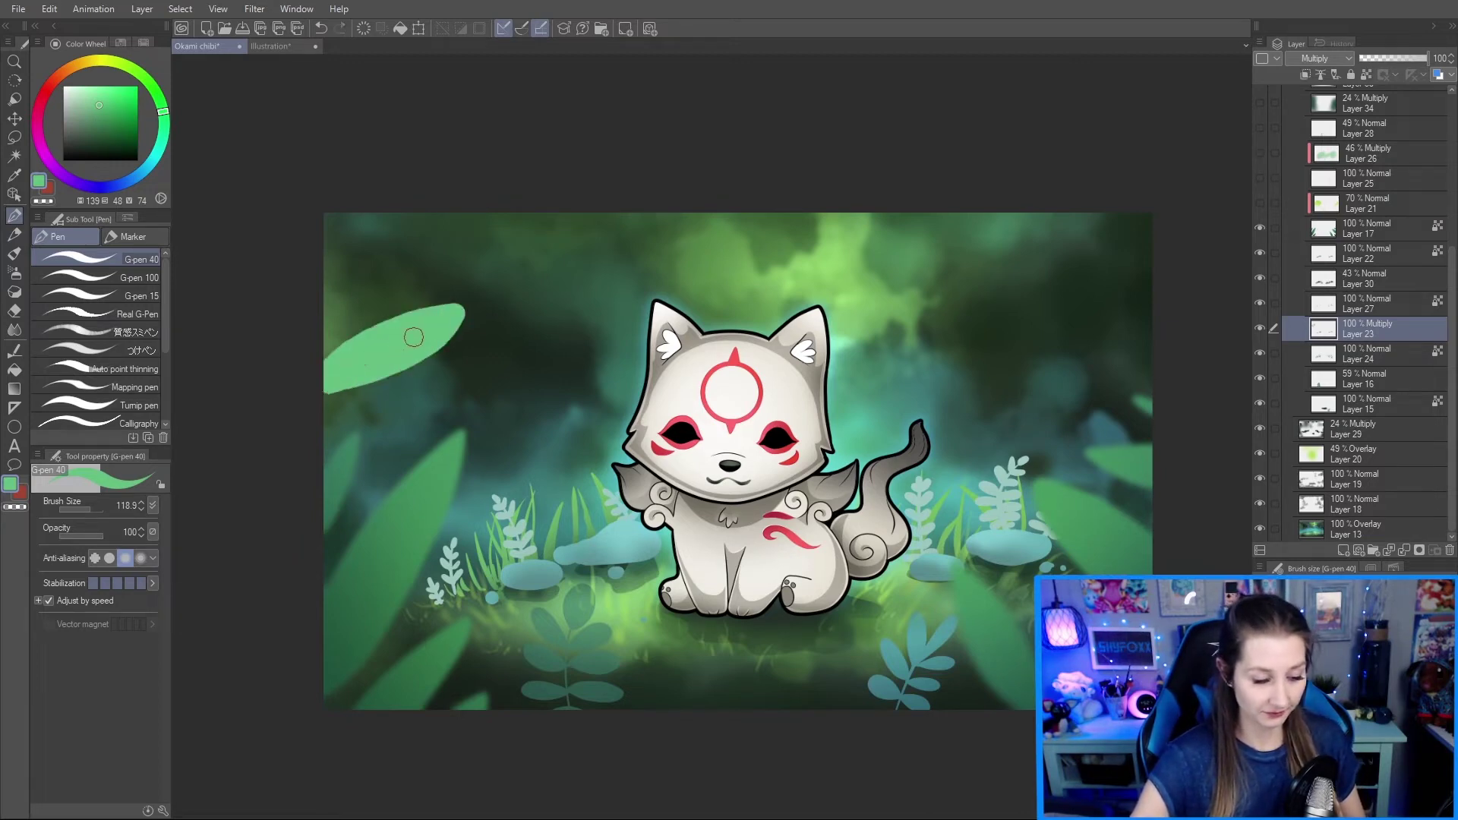
# Step: Apply a Gaussian blur with strength 51.91 to the layer holding the new green leaf
pyautogui.click(253, 10)
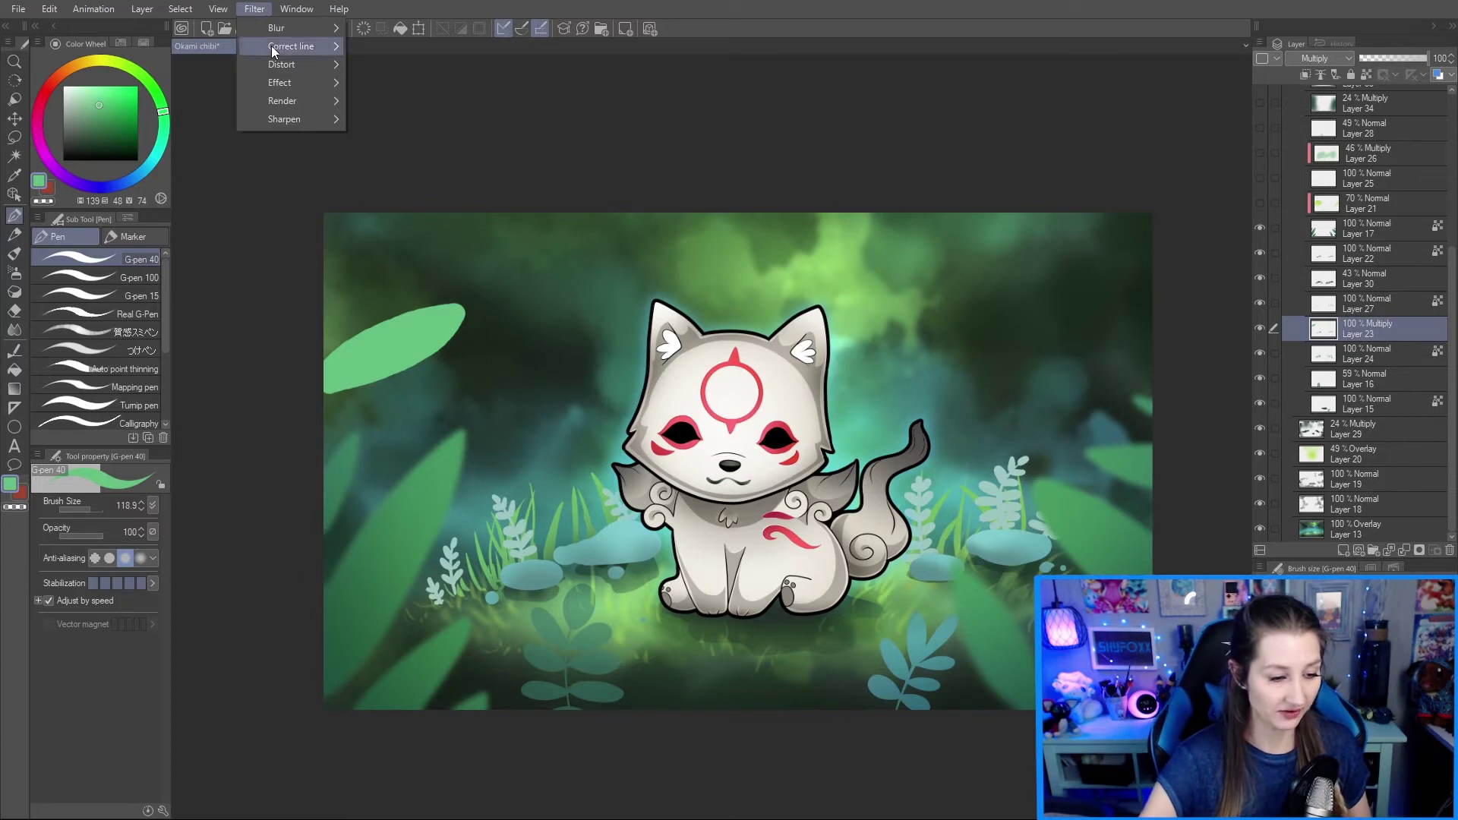
pyautogui.moveTo(264, 29)
pyautogui.click(404, 67)
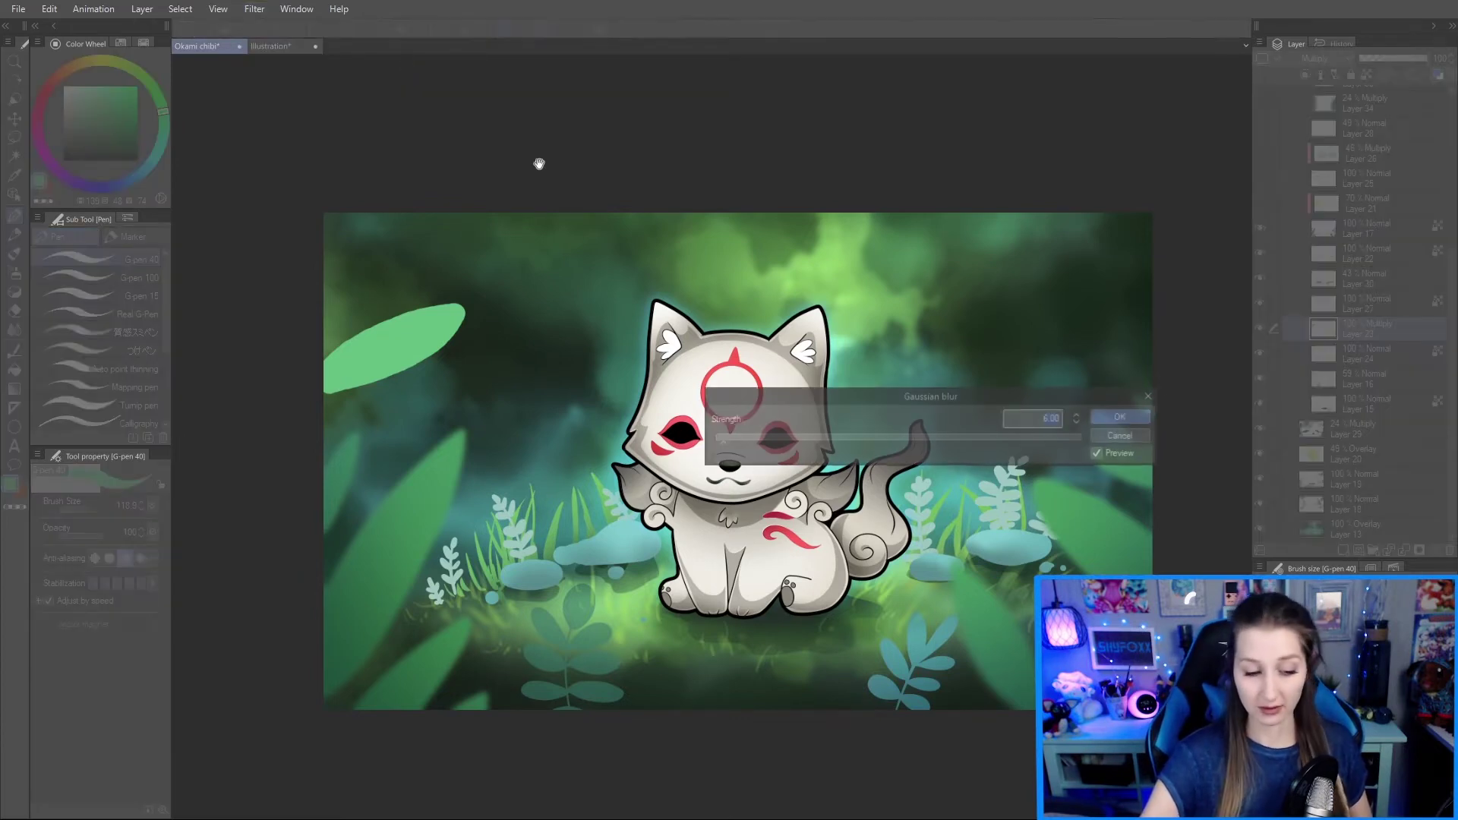
pyautogui.click(807, 439)
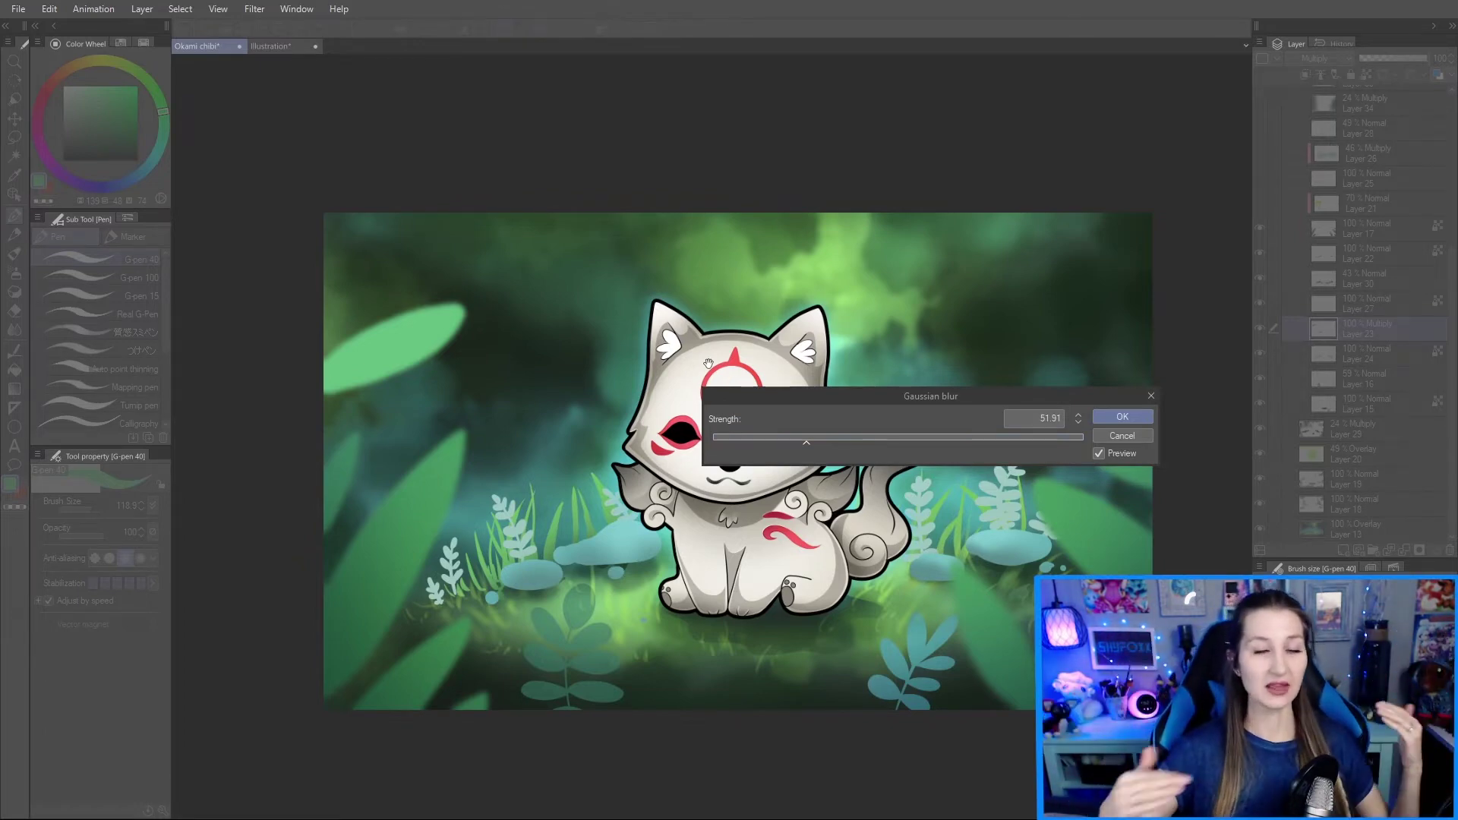
pyautogui.click(1122, 417)
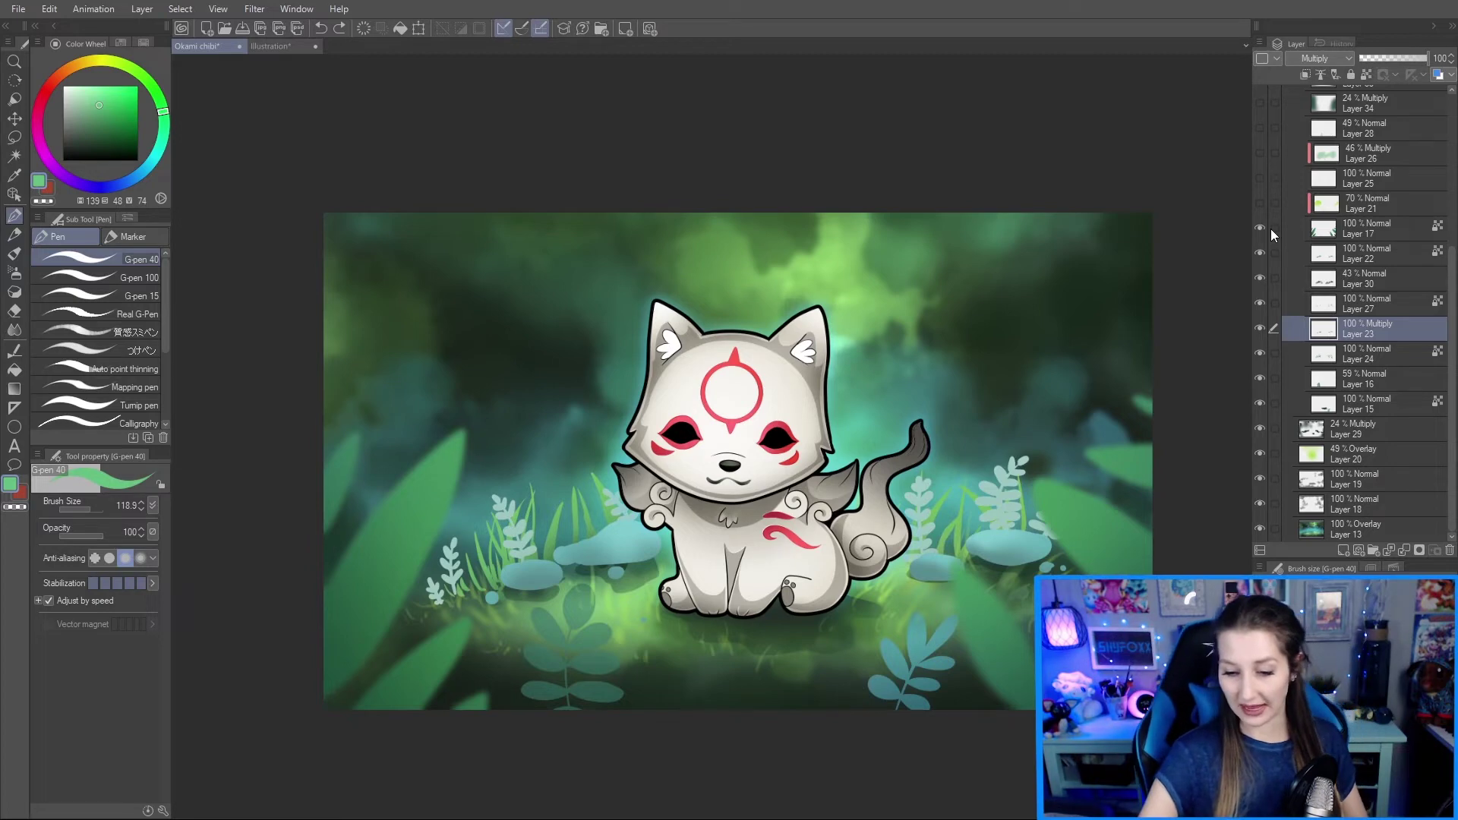
# Step: Select Layer 21 and turn on its visibility, toggling it to compare the foreground leaves with and without the light green tint
pyautogui.click(1360, 203)
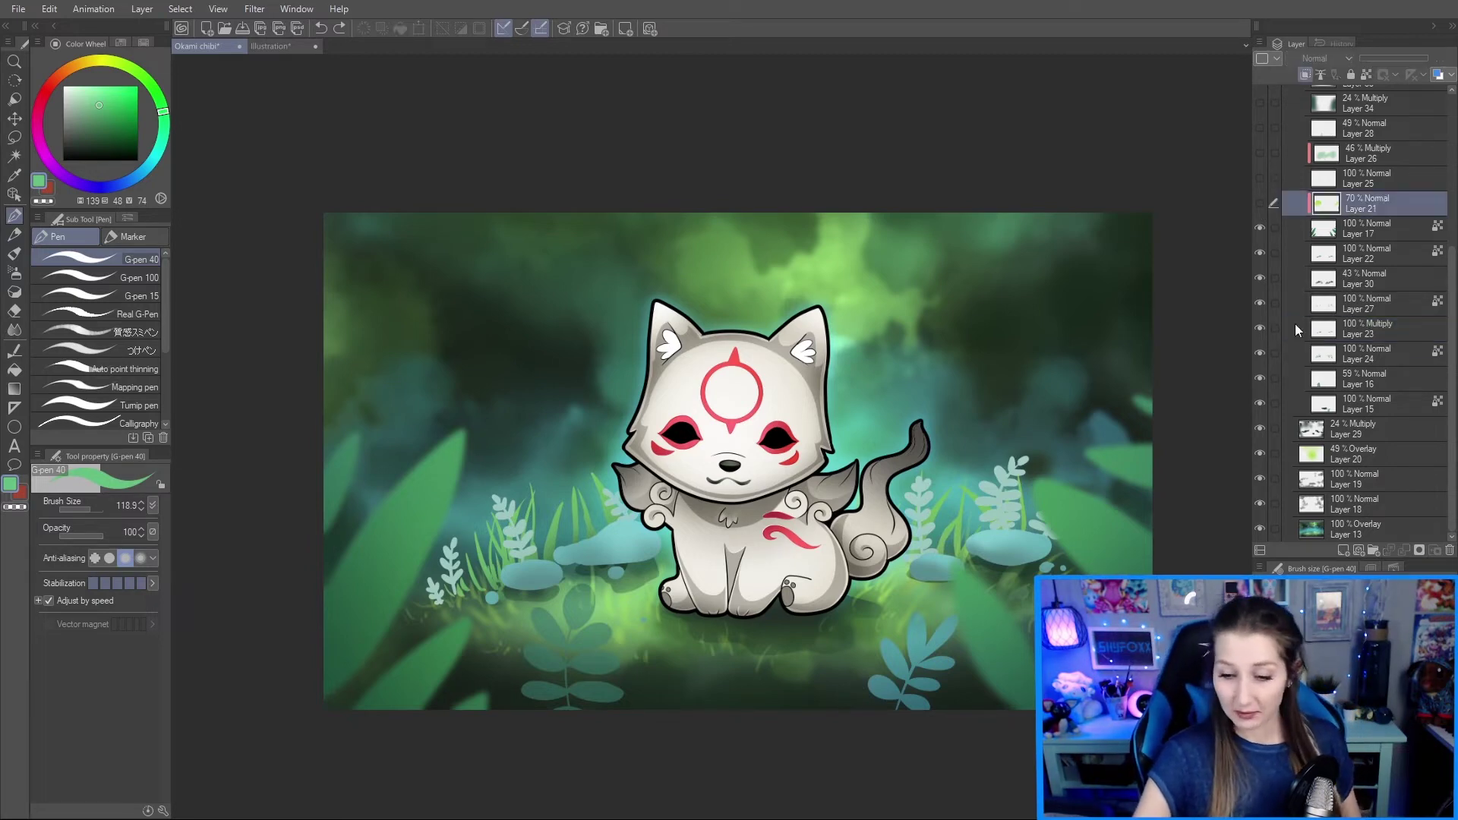
pyautogui.scroll(2, 1319, 307)
pyautogui.click(1261, 282)
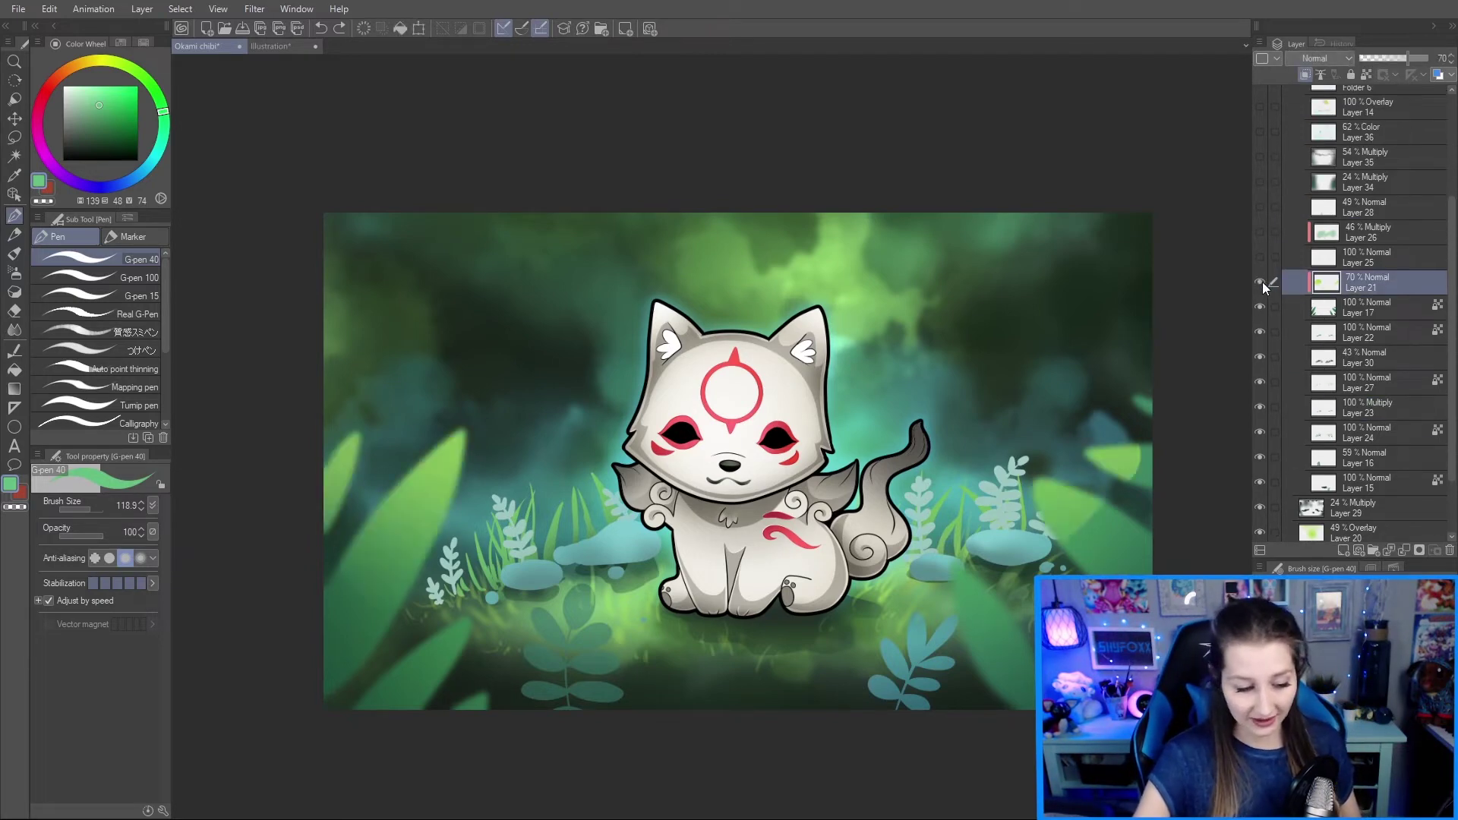
pyautogui.click(1261, 282)
pyautogui.click(1261, 282)
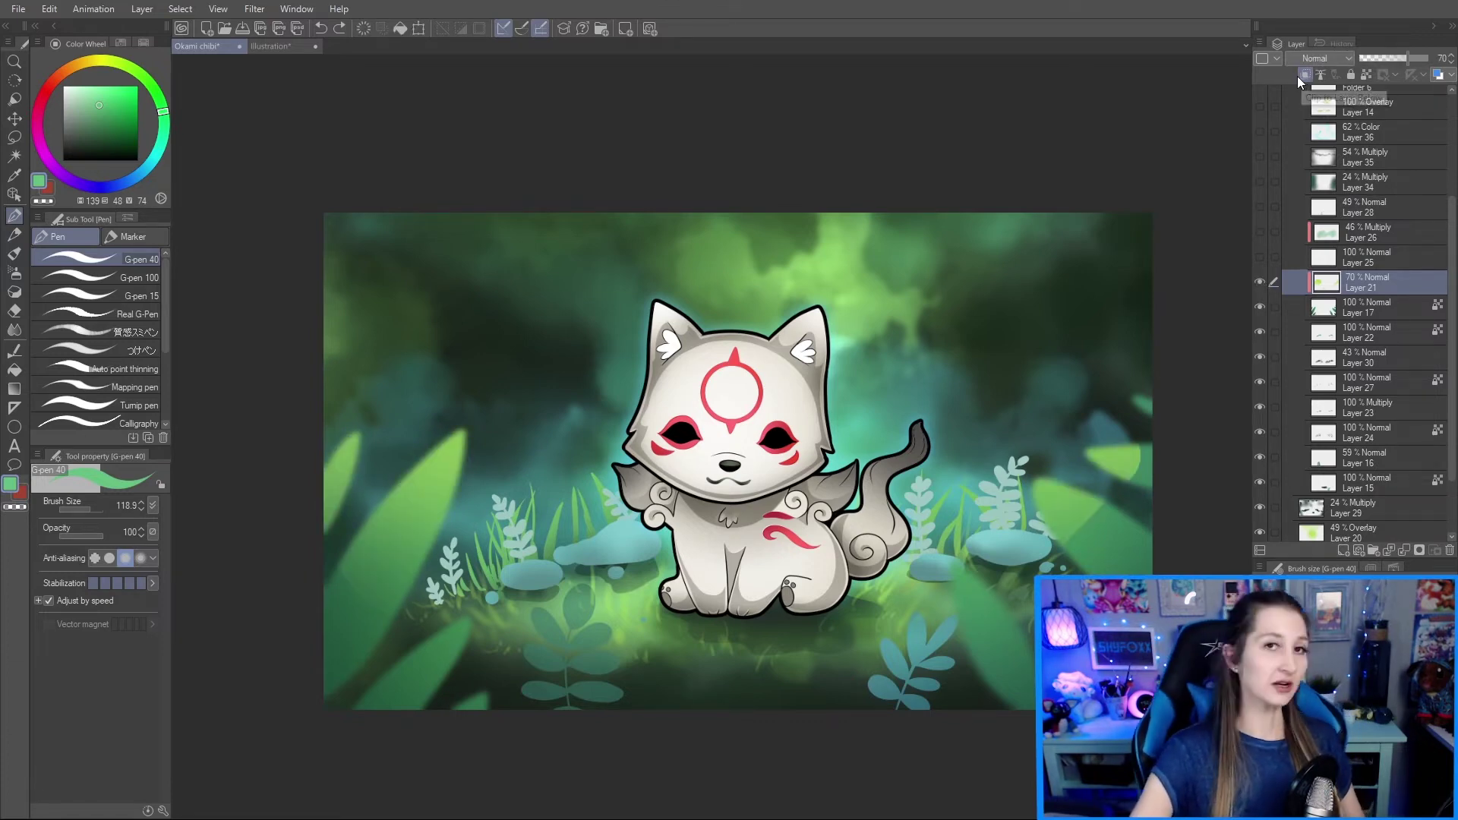
# Step: Sample the light green of the leaf on the left and try painting it over the foreground on Layer 21 with a 1202.1-size G-pen 40
pyautogui.press('i')
pyautogui.click(455, 446)
pyautogui.press('p')
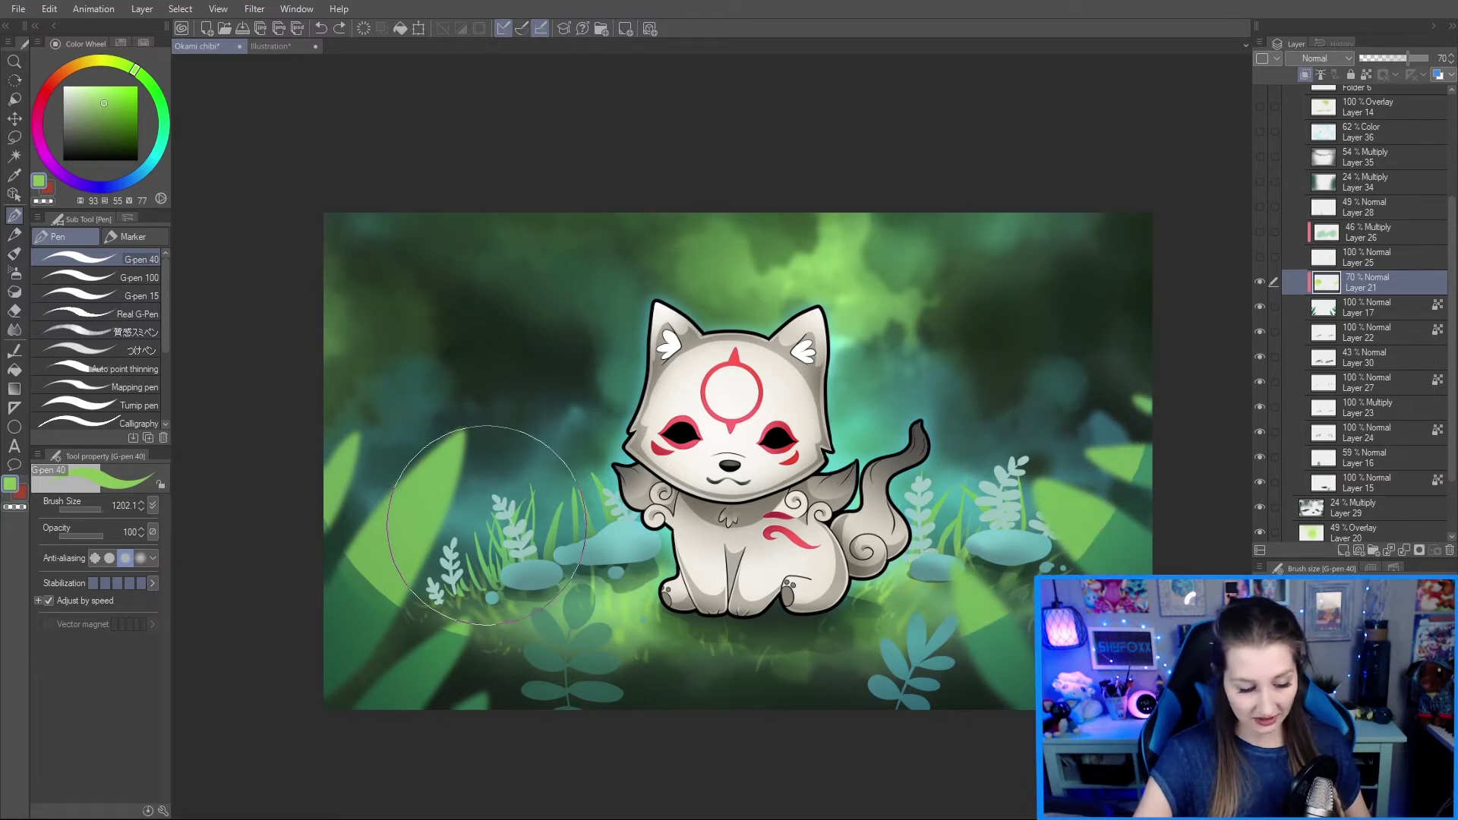
pyautogui.press('b')
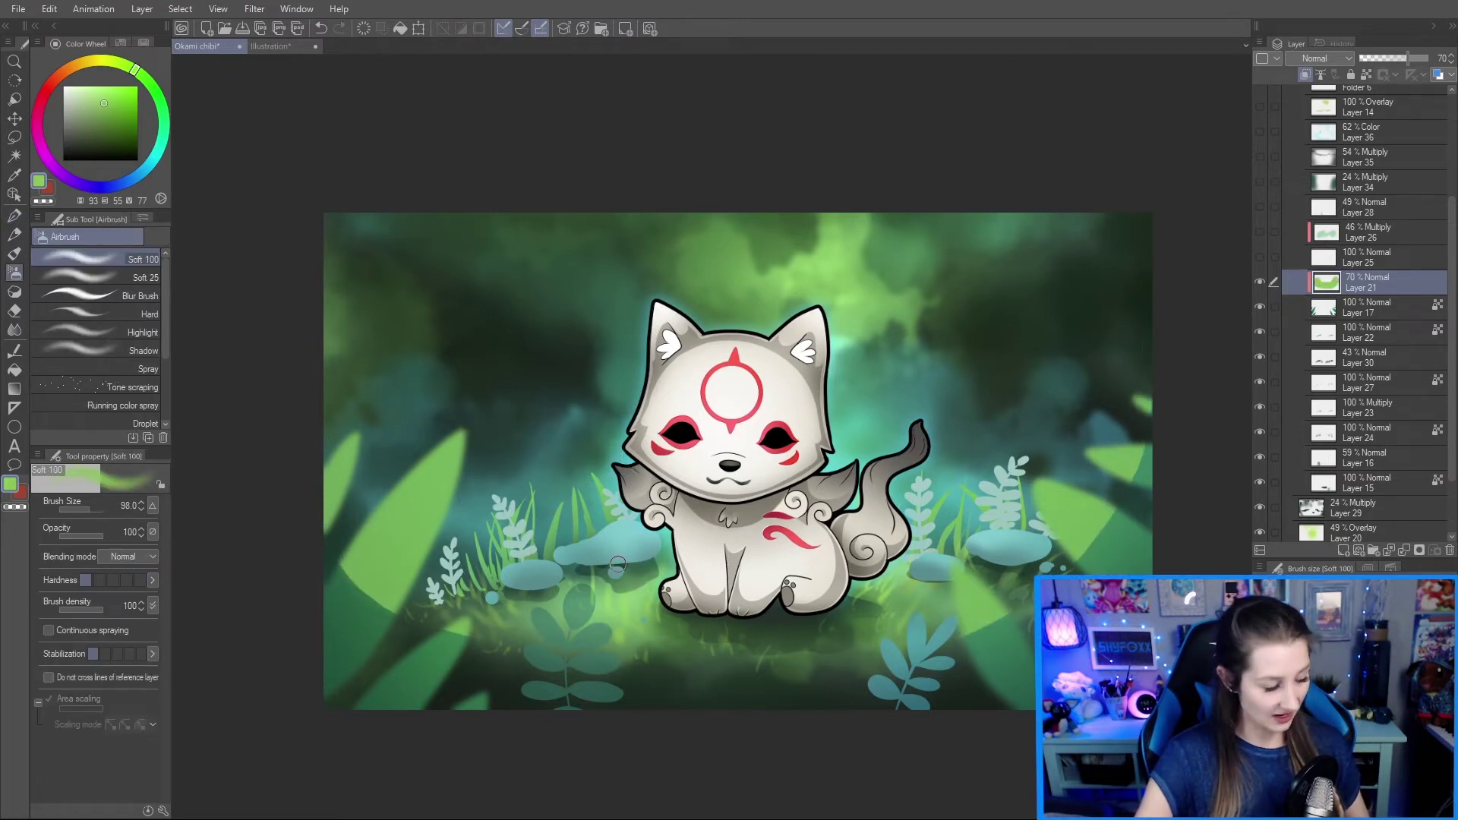
# Step: Try fading the light green over the lower left leaves with a transparent Soft 100 airbrush at size 1199.7, and undo the Layer 21 test painting
pyautogui.press('c')
pyautogui.keyDown('ctrl'); pyautogui.keyDown('alt'); pyautogui.moveTo(566, 561); pyautogui.dragTo(661, 563); pyautogui.keyUp('alt'); pyautogui.keyUp('ctrl')
pyautogui.moveTo(308, 529); pyautogui.dragTo(388, 619)
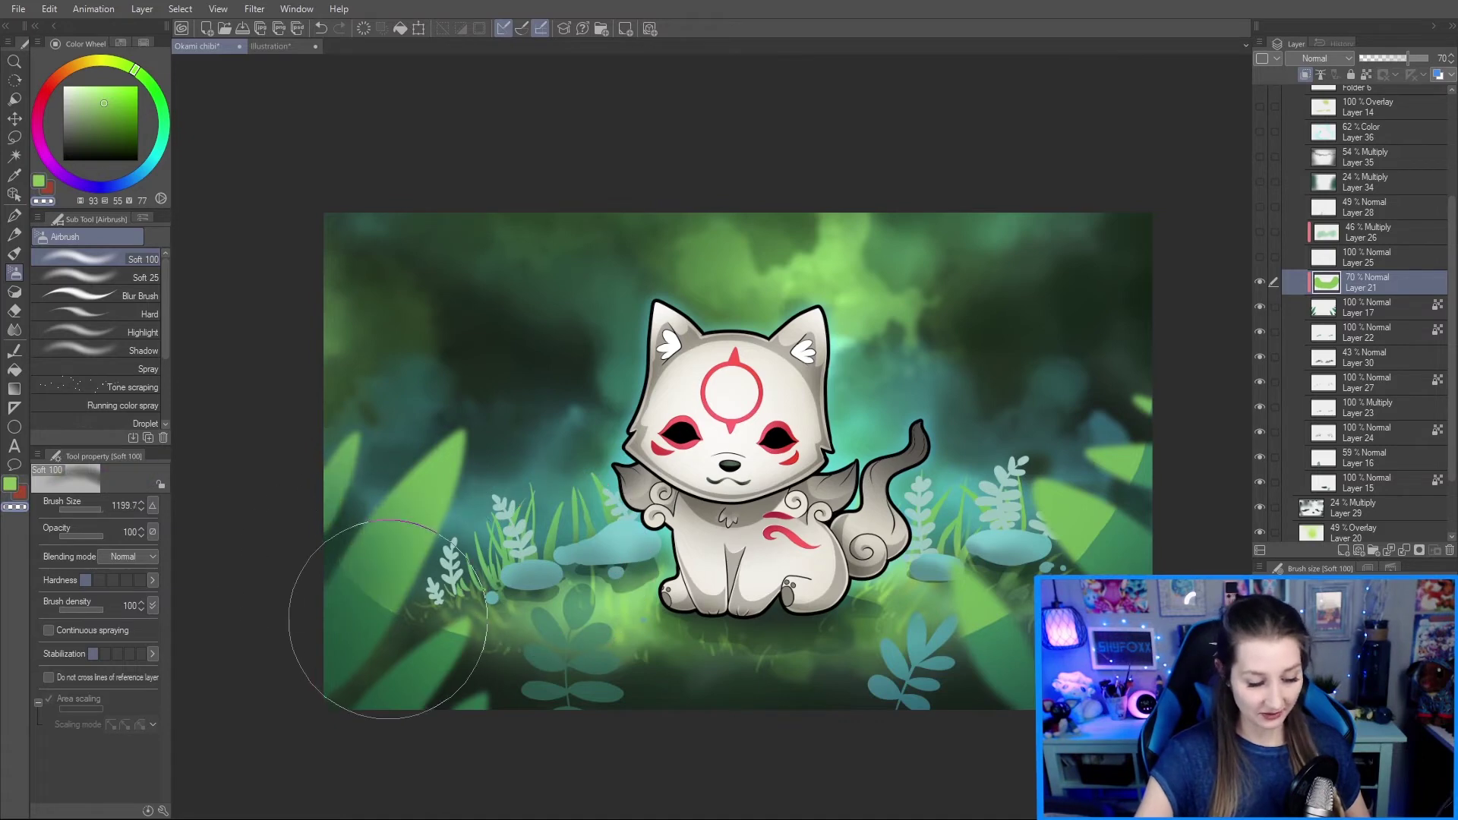
pyautogui.hotkey('ctrl', 'z')
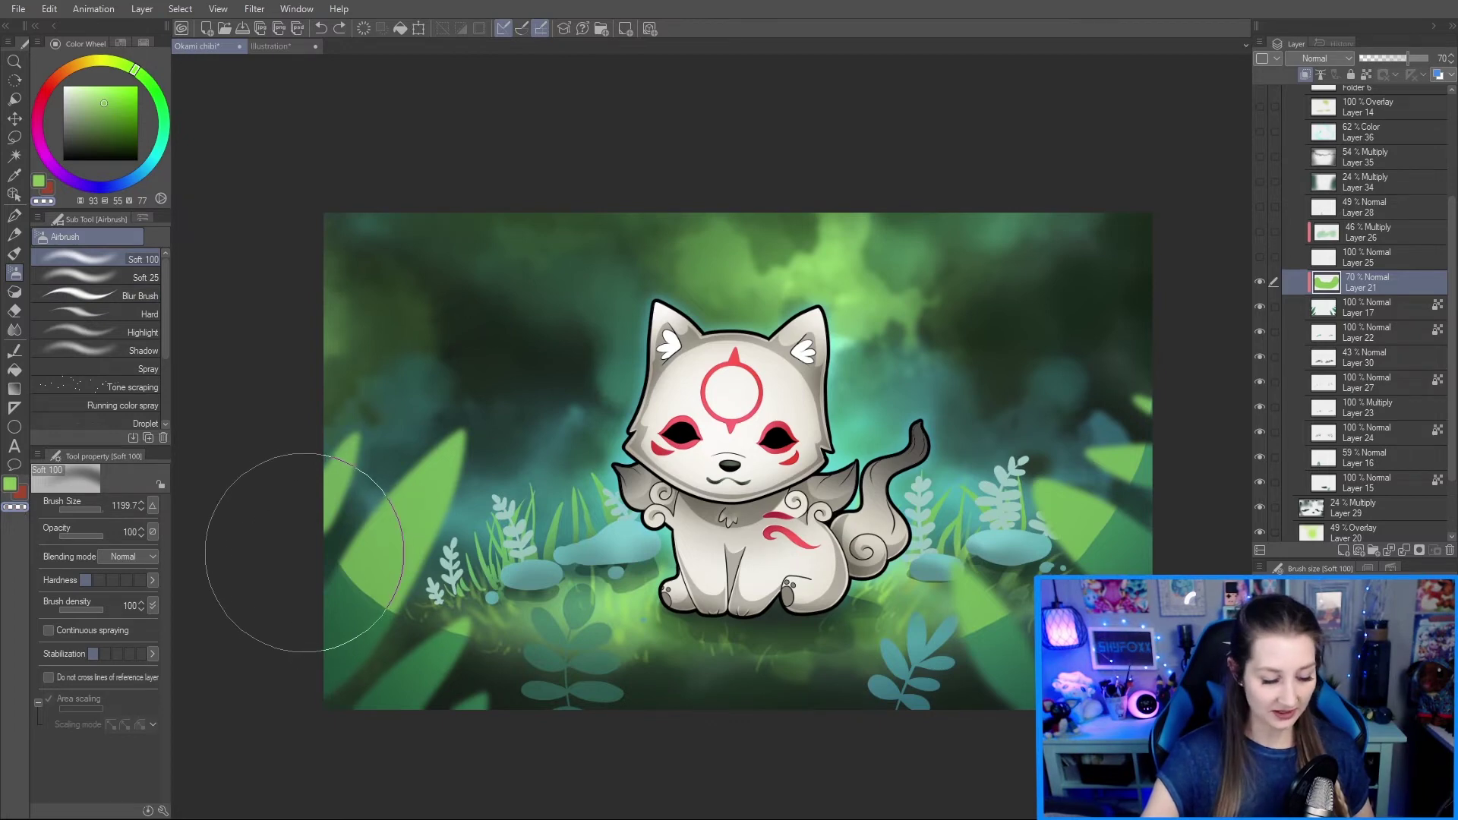
pyautogui.moveTo(306, 553); pyautogui.dragTo(392, 631)
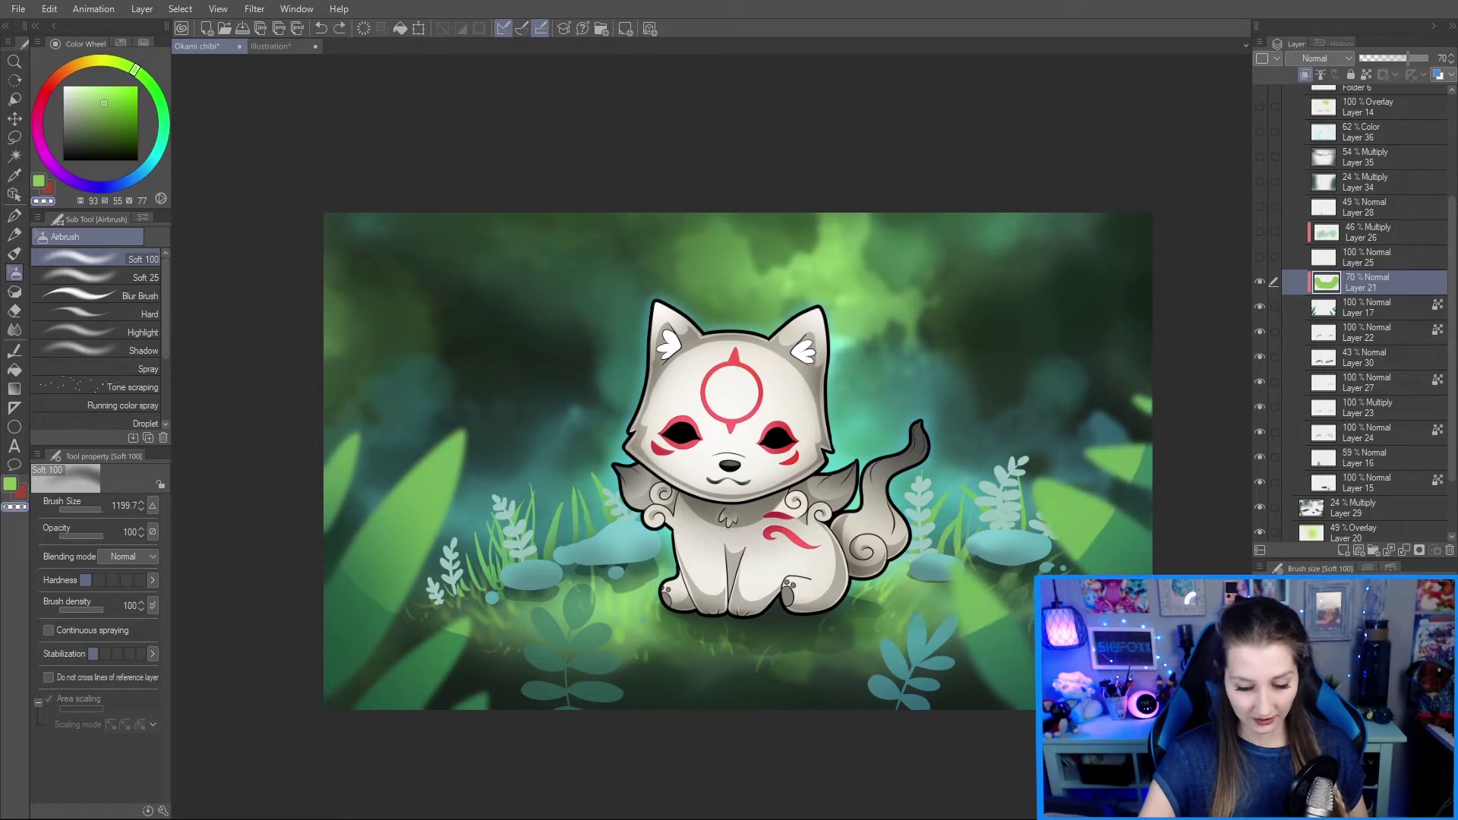
pyautogui.hotkey('ctrl', 'z')
pyautogui.hotkey('ctrl', 'y')
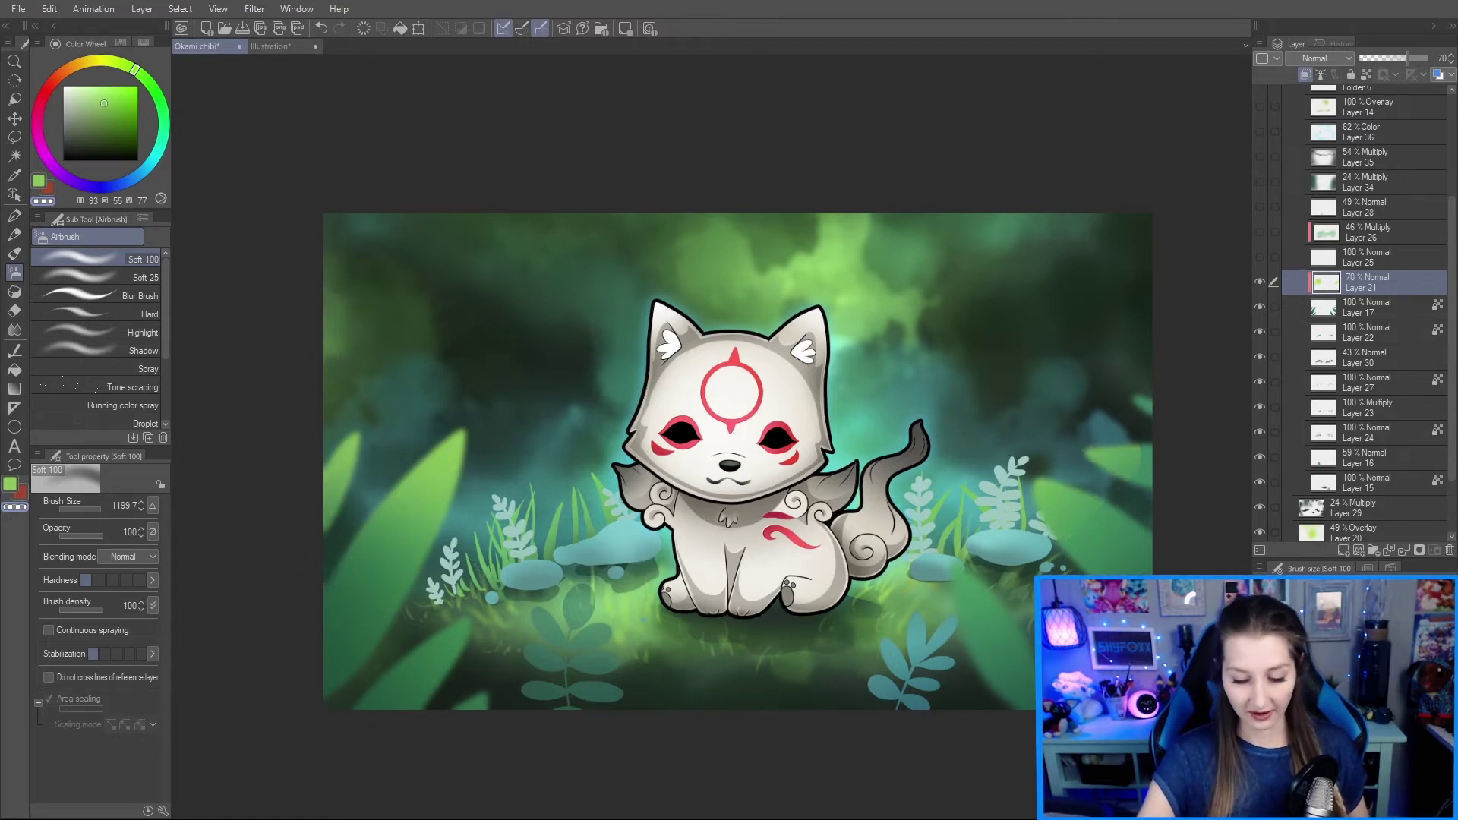
pyautogui.hotkey('ctrl', 'z')
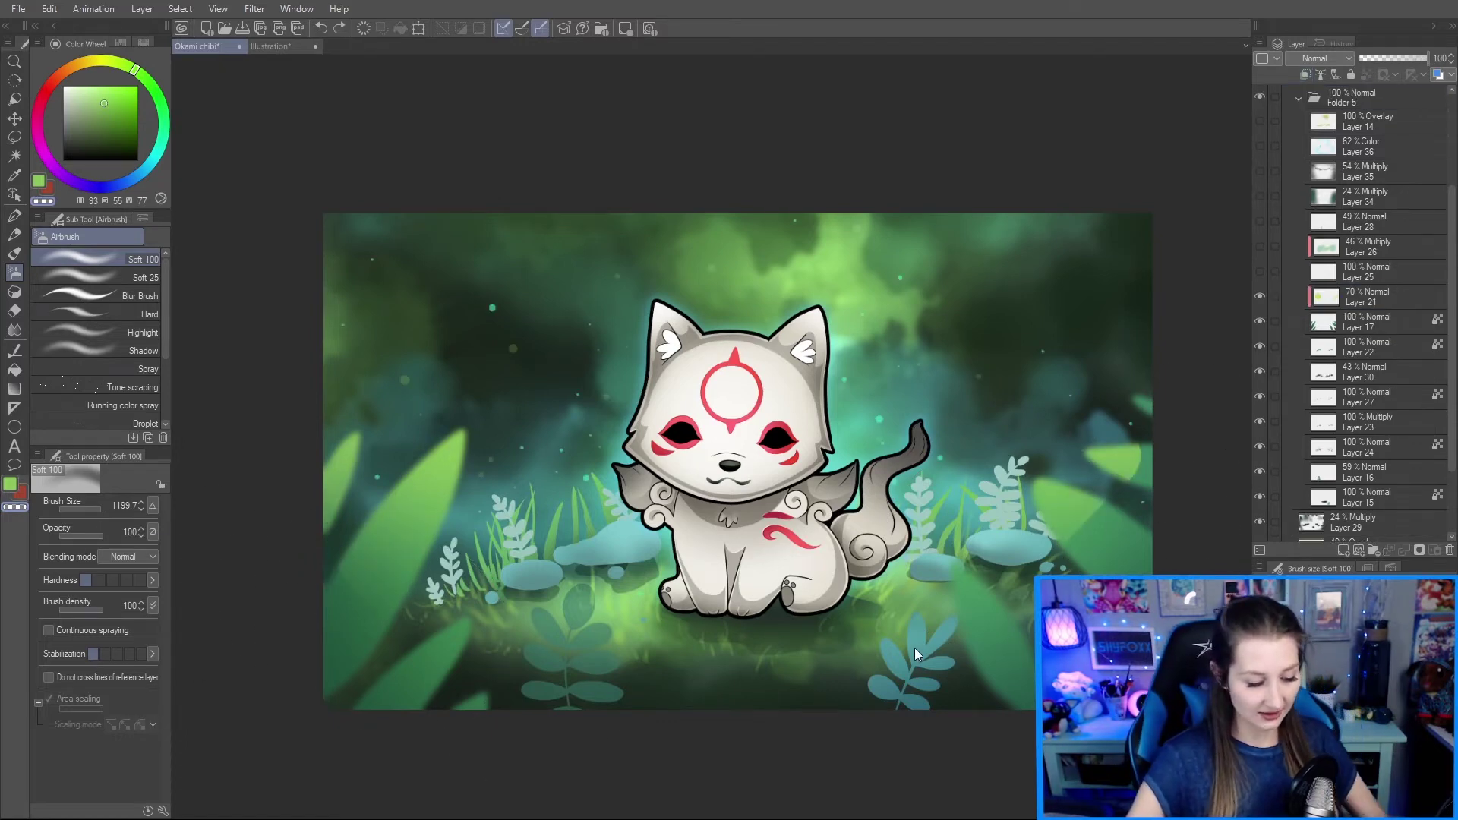
# Step: Hide Folder 6 with its floating light specks and reselect Layer 21
pyautogui.scroll(5, 1314, 228)
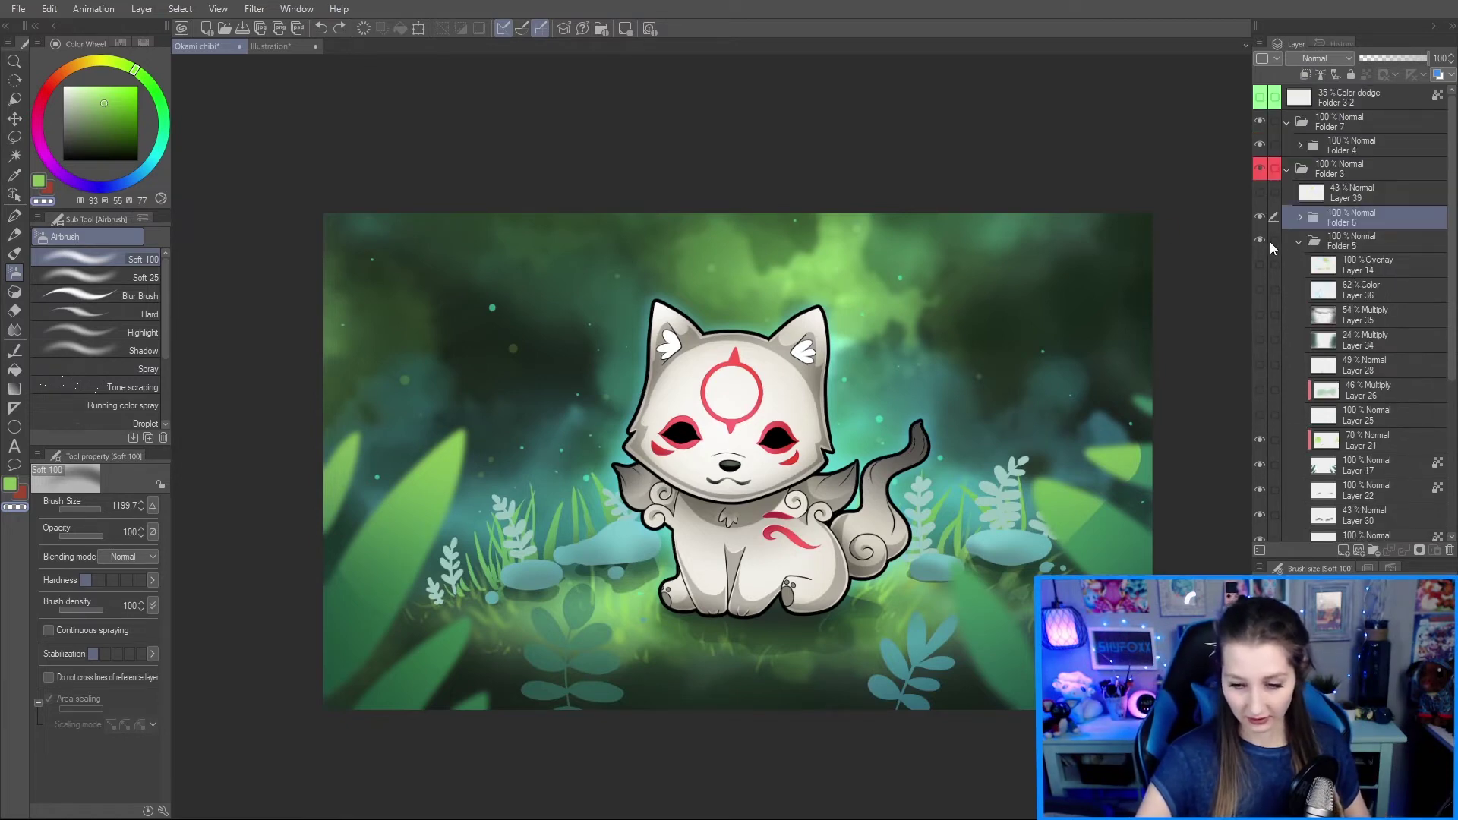
pyautogui.click(1259, 236)
pyautogui.click(1259, 237)
pyautogui.click(1257, 216)
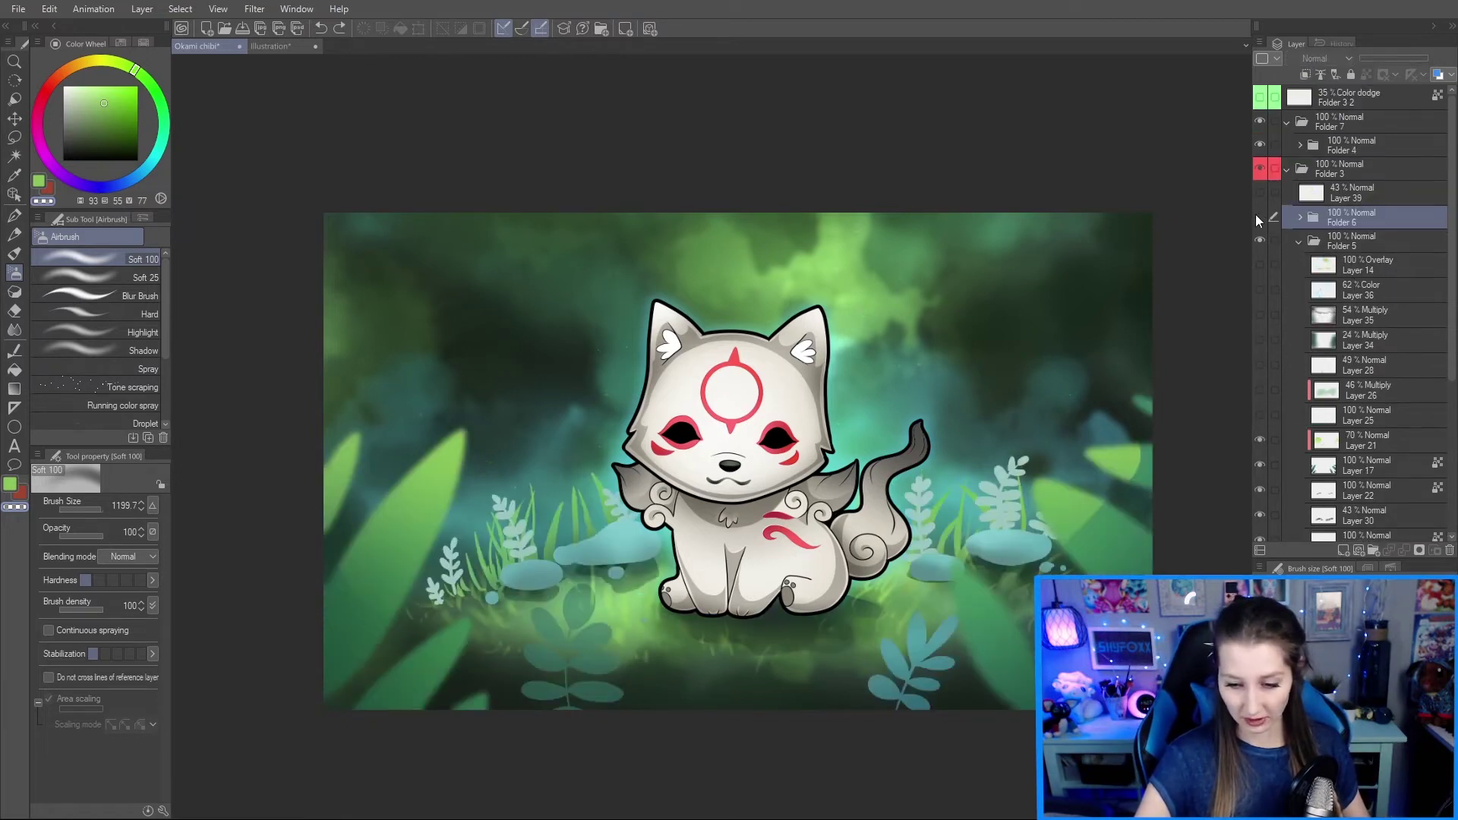
pyautogui.scroll(-5, 1323, 376)
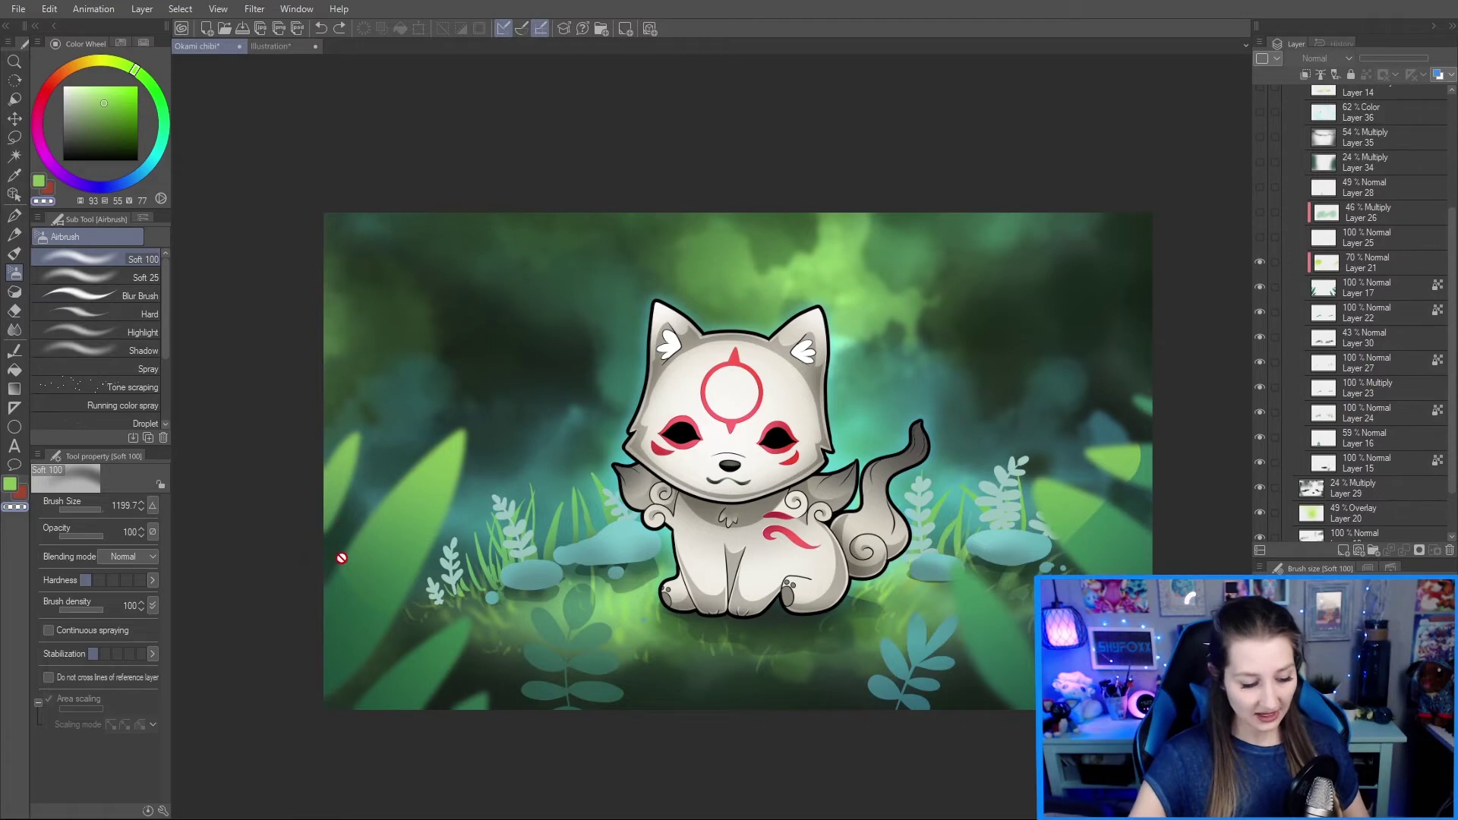
pyautogui.click(1372, 262)
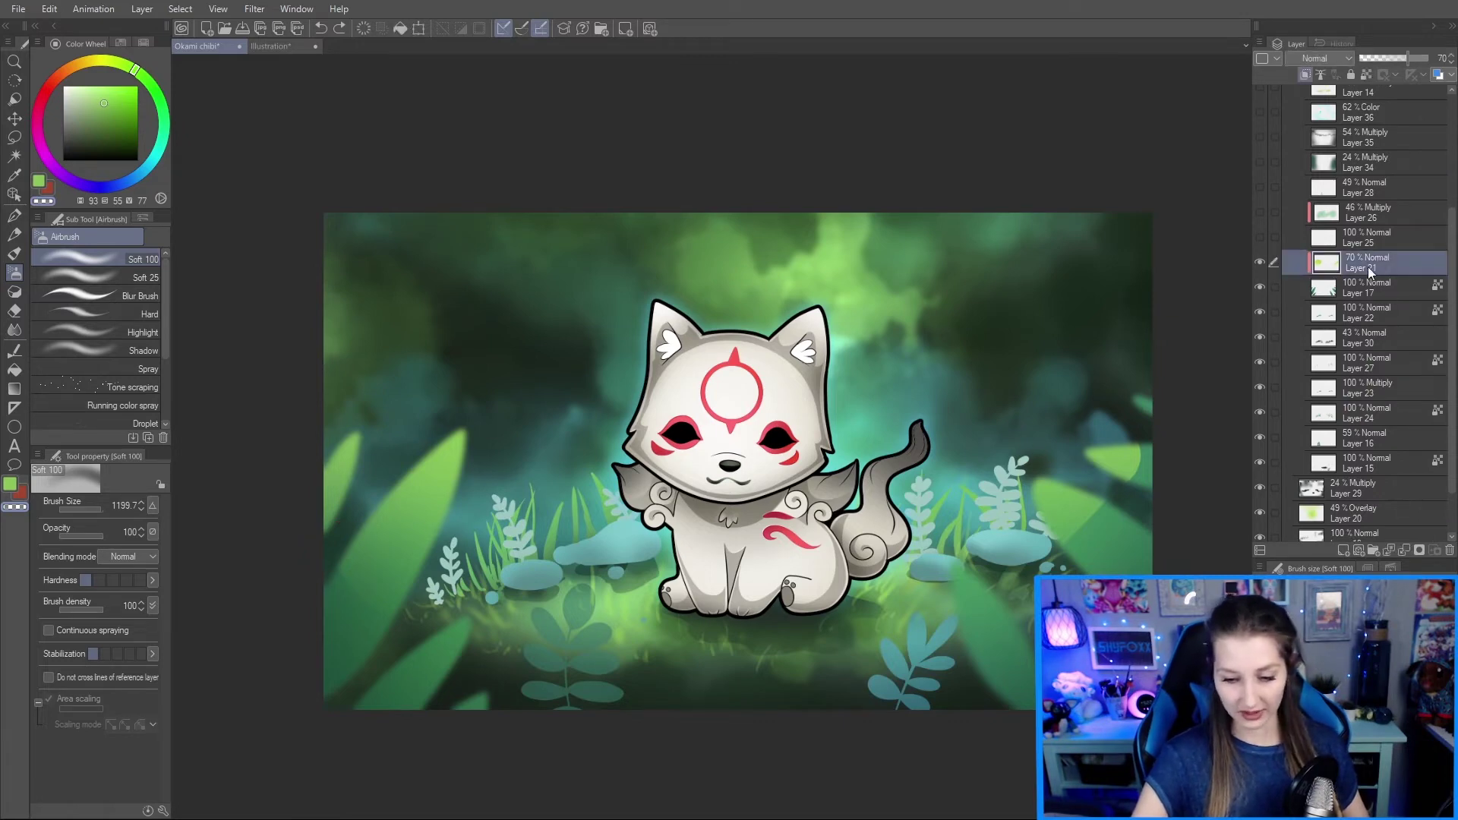
# Step: Show Layer 25 with the pale flowers growing around the stones and inspect the flowers up close
pyautogui.scroll(-2, 1091, 472)
pyautogui.scroll(3, 1079, 470)
pyautogui.scroll(-1, 899, 462)
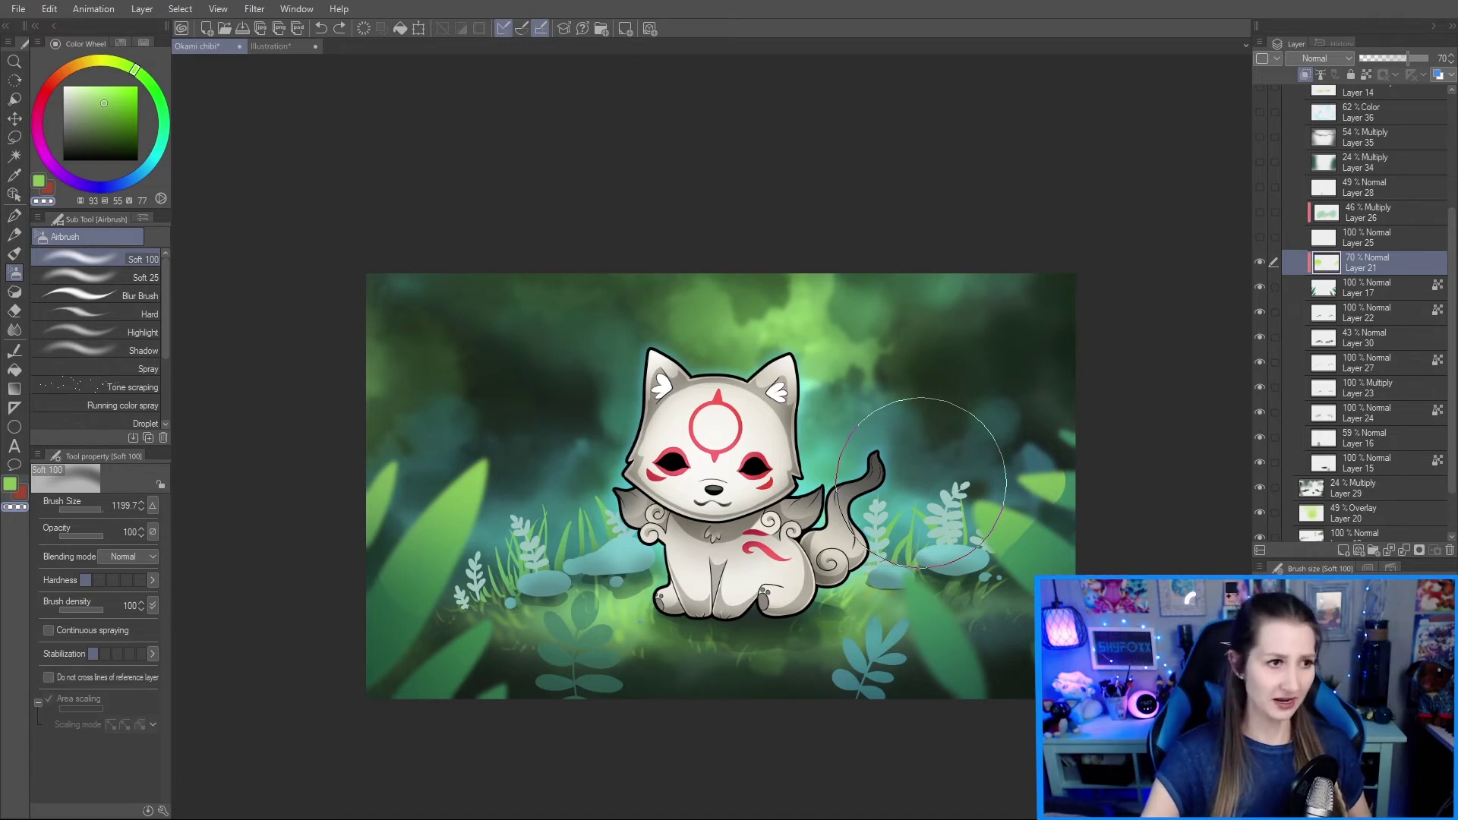
pyautogui.moveTo(907, 561); pyautogui.dragTo(913, 558)
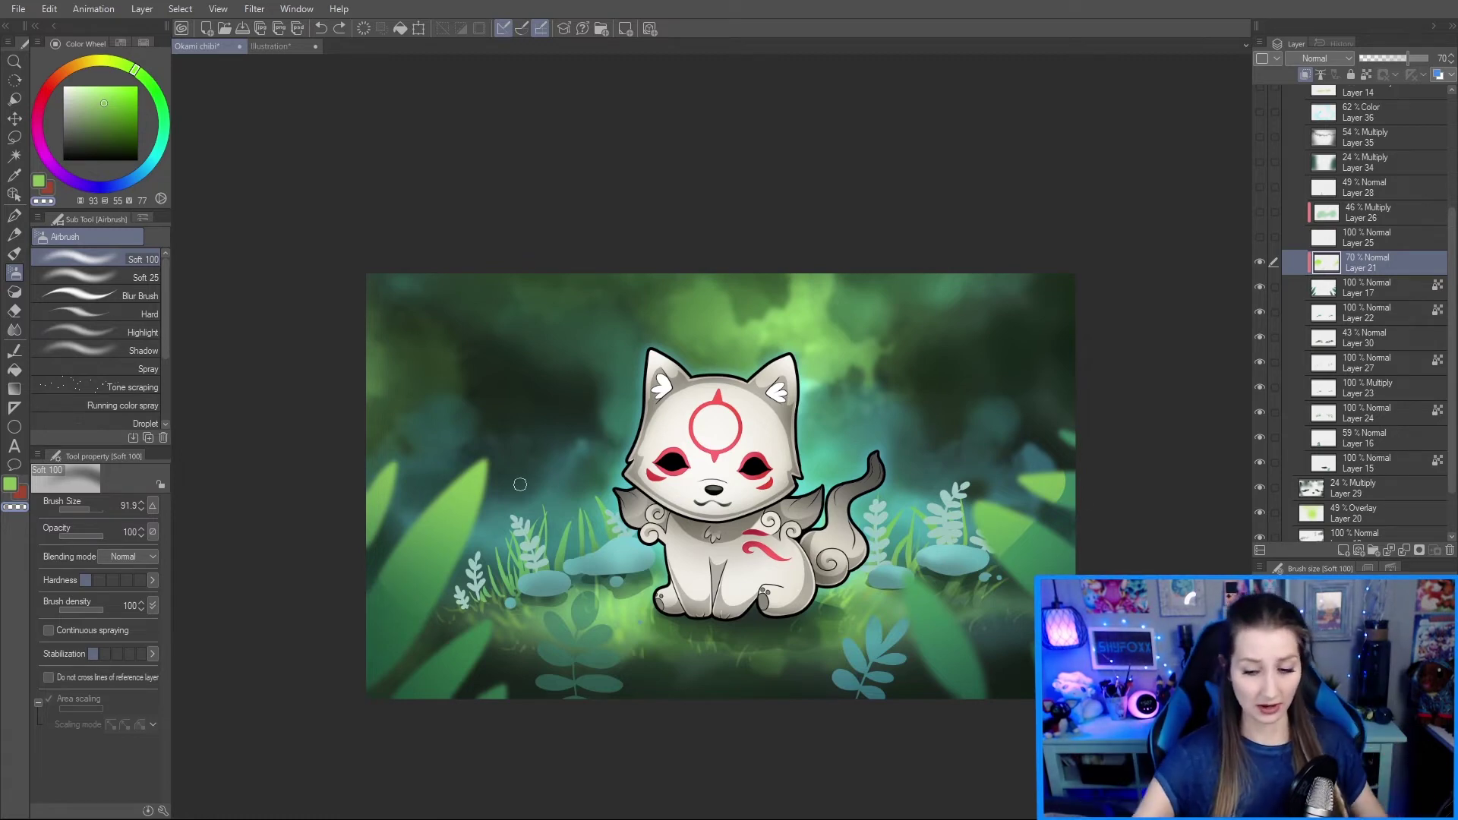
pyautogui.click(1261, 238)
pyautogui.click(1261, 238)
pyautogui.click(1261, 238)
pyautogui.scroll(5, 526, 538)
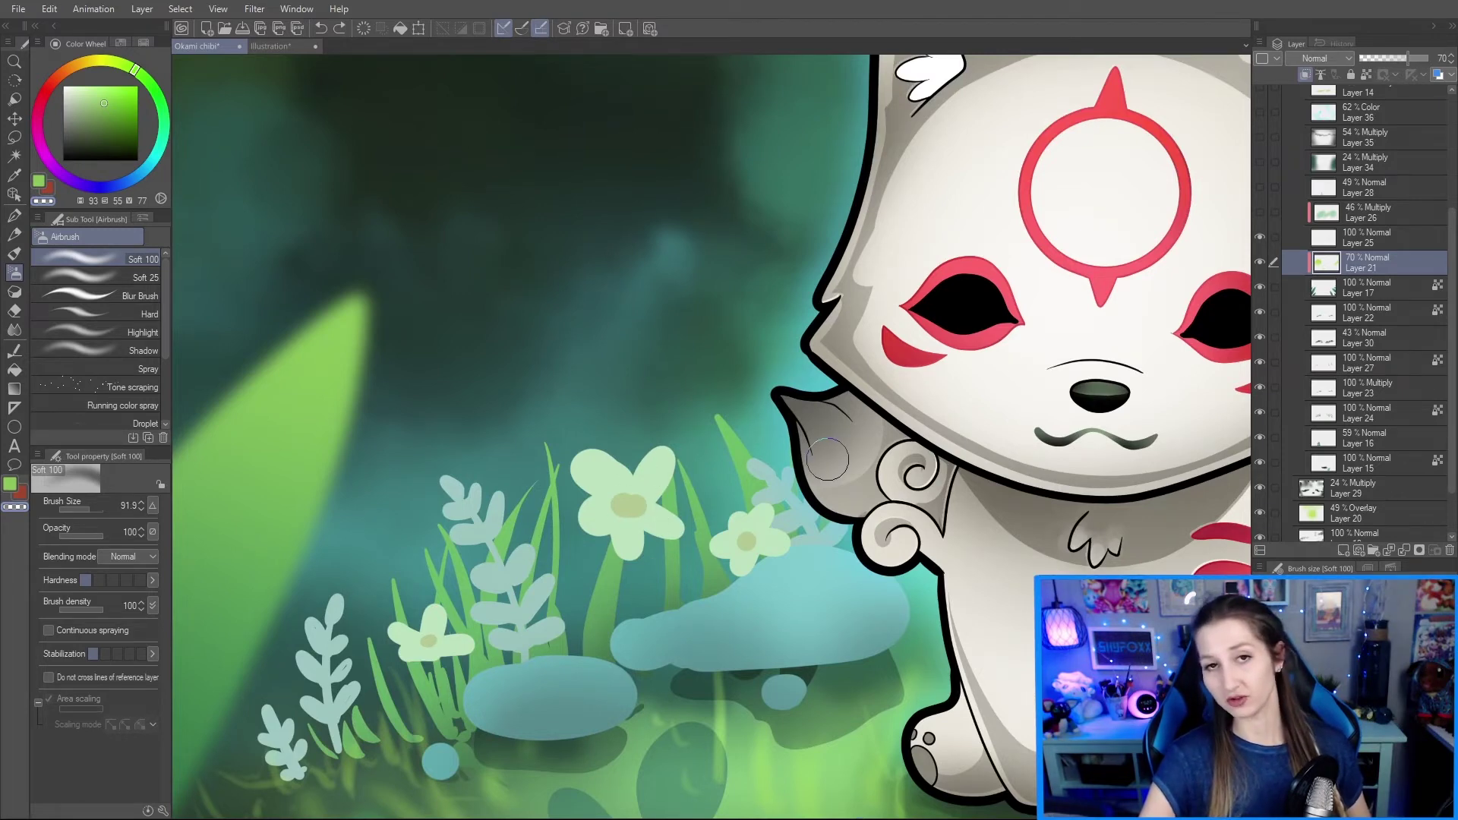
pyautogui.scroll(-5, 830, 459)
pyautogui.moveTo(925, 460); pyautogui.dragTo(751, 488)
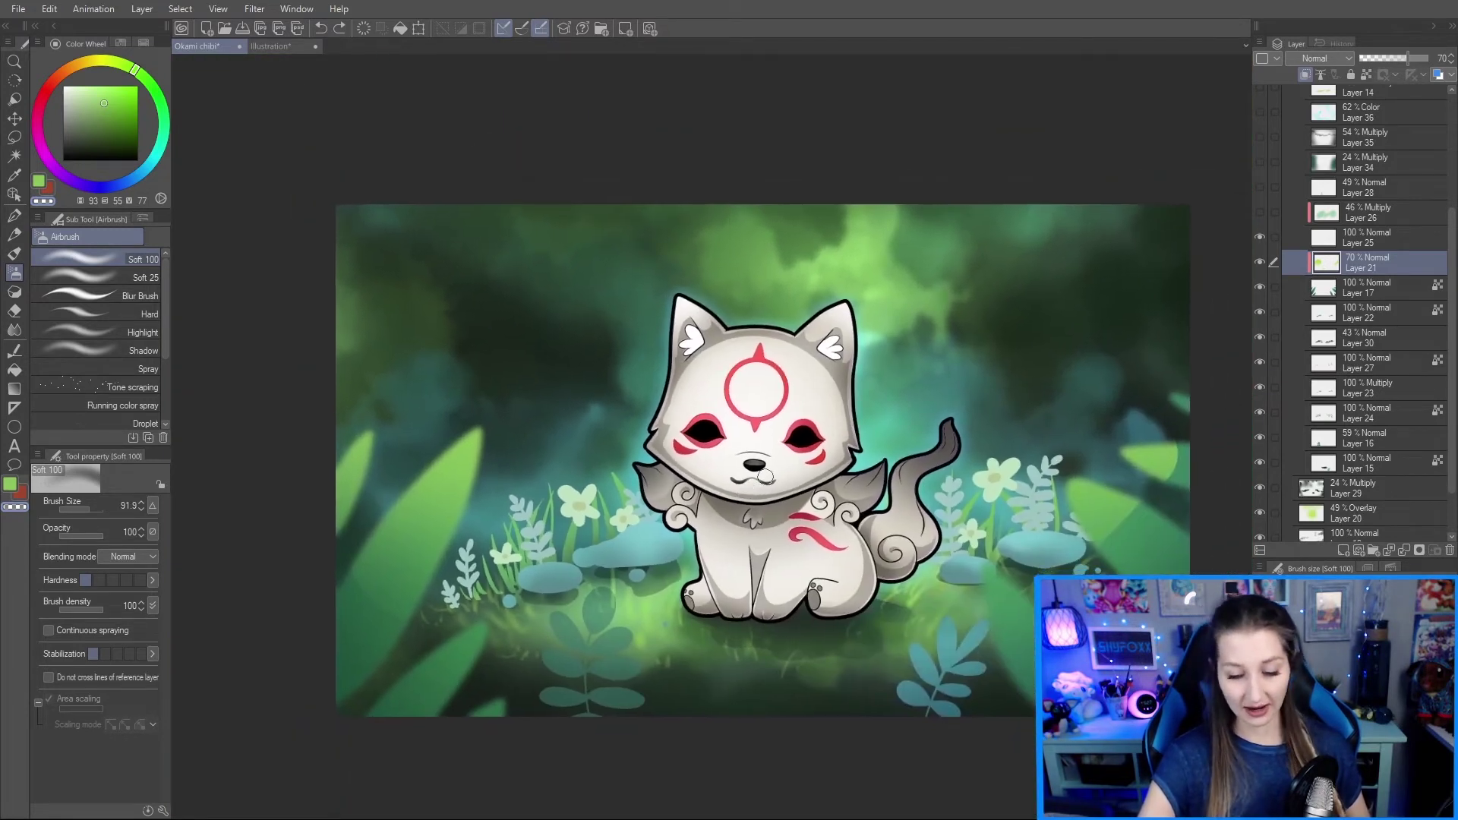
# Step: Pick a fully saturated bright yellow and add a new layer directly above Layer 21
pyautogui.click(96, 63)
pyautogui.moveTo(130, 92); pyautogui.dragTo(140, 85)
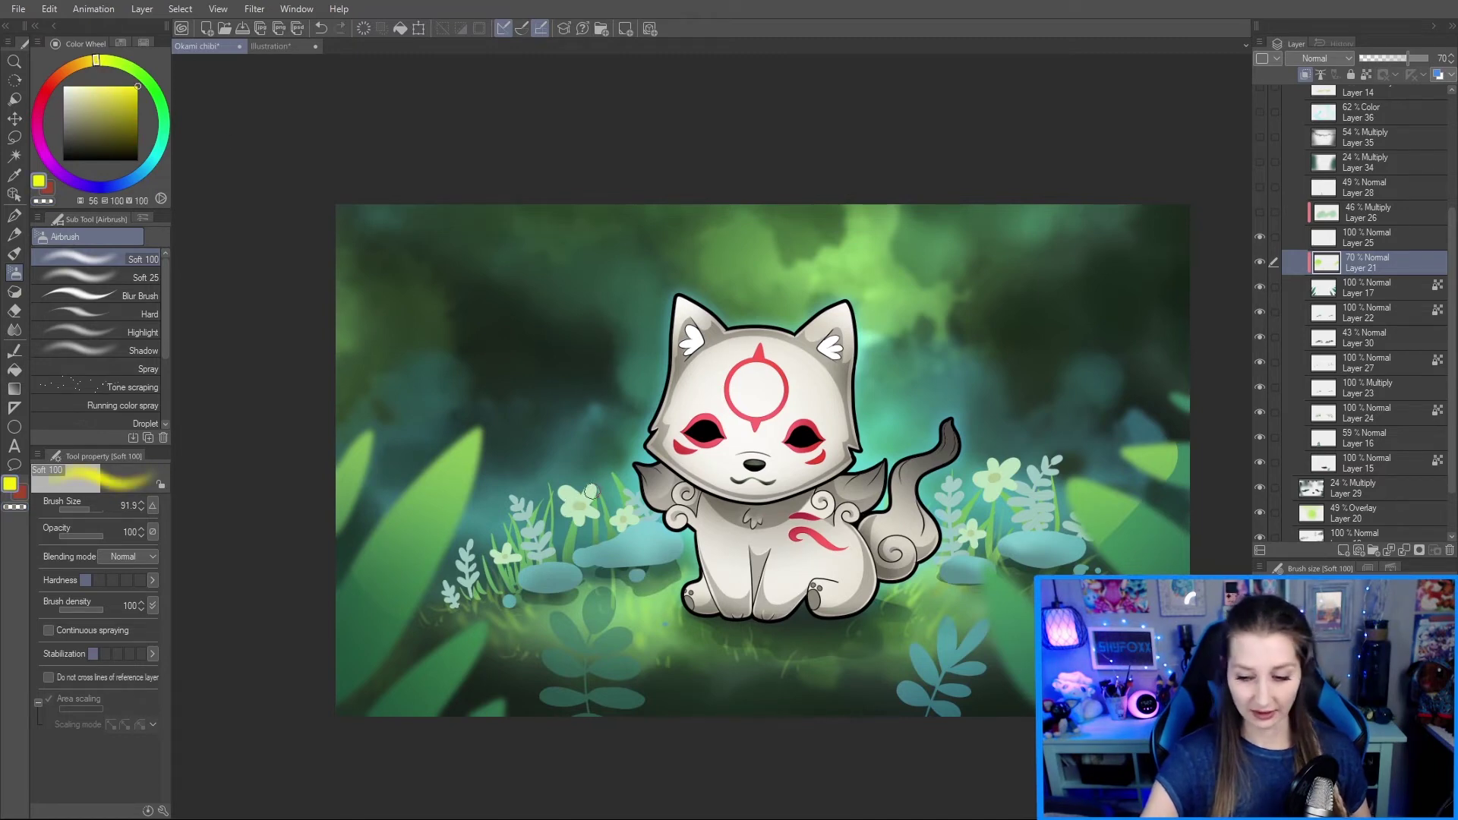
pyautogui.hotkey('ctrl', 'shift', 'n')
# Step: Try bright yellow Soft 100 airbrush strokes at size 91.9 above the flowers left of the wolf, and undo them
pyautogui.moveTo(566, 492)
pyautogui.mouseDown()
pyautogui.moveTo(594, 457)
pyautogui.moveTo(574, 470)
pyautogui.moveTo(616, 463)
pyautogui.moveTo(555, 472)
pyautogui.moveTo(593, 443)
pyautogui.moveTo(557, 465)
pyautogui.moveTo(566, 422)
pyautogui.mouseUp()
pyautogui.scroll(-4, 704, 480)
pyautogui.scroll(4, 622, 435)
pyautogui.scroll(-3, 668, 450)
pyautogui.scroll(4, 835, 478)
pyautogui.hotkey('ctrl', 'z')
pyautogui.hotkey('ctrl', 'z')
pyautogui.hotkey('ctrl', 'z')
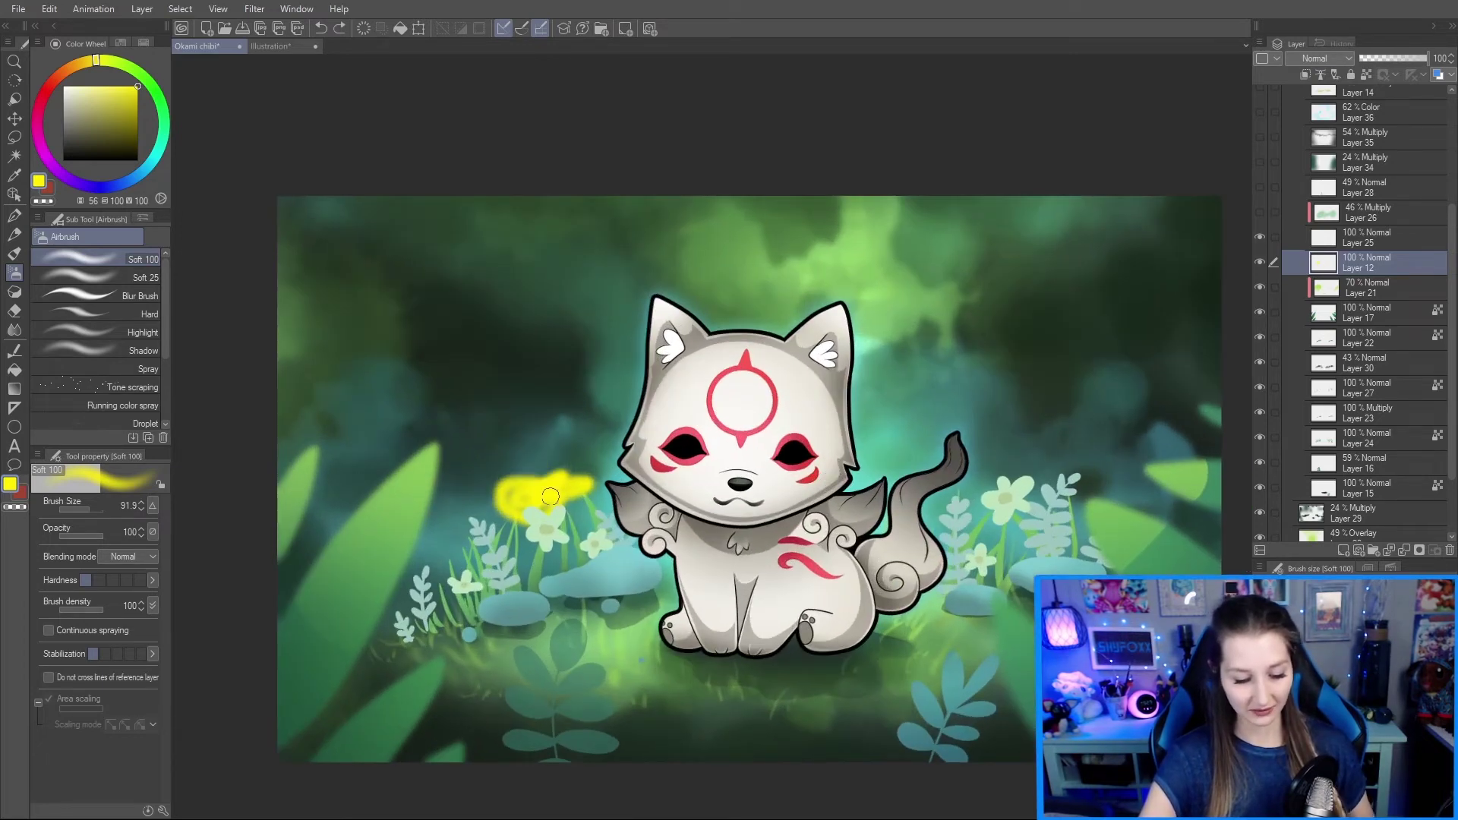
pyautogui.press('p')
pyautogui.hotkey('ctrl', 'z')
# Step: Try a larger yellow glow with the Soft 100 airbrush at size 240.2 above the left flowers, and undo it
pyautogui.moveTo(443, 495); pyautogui.dragTo(453, 581)
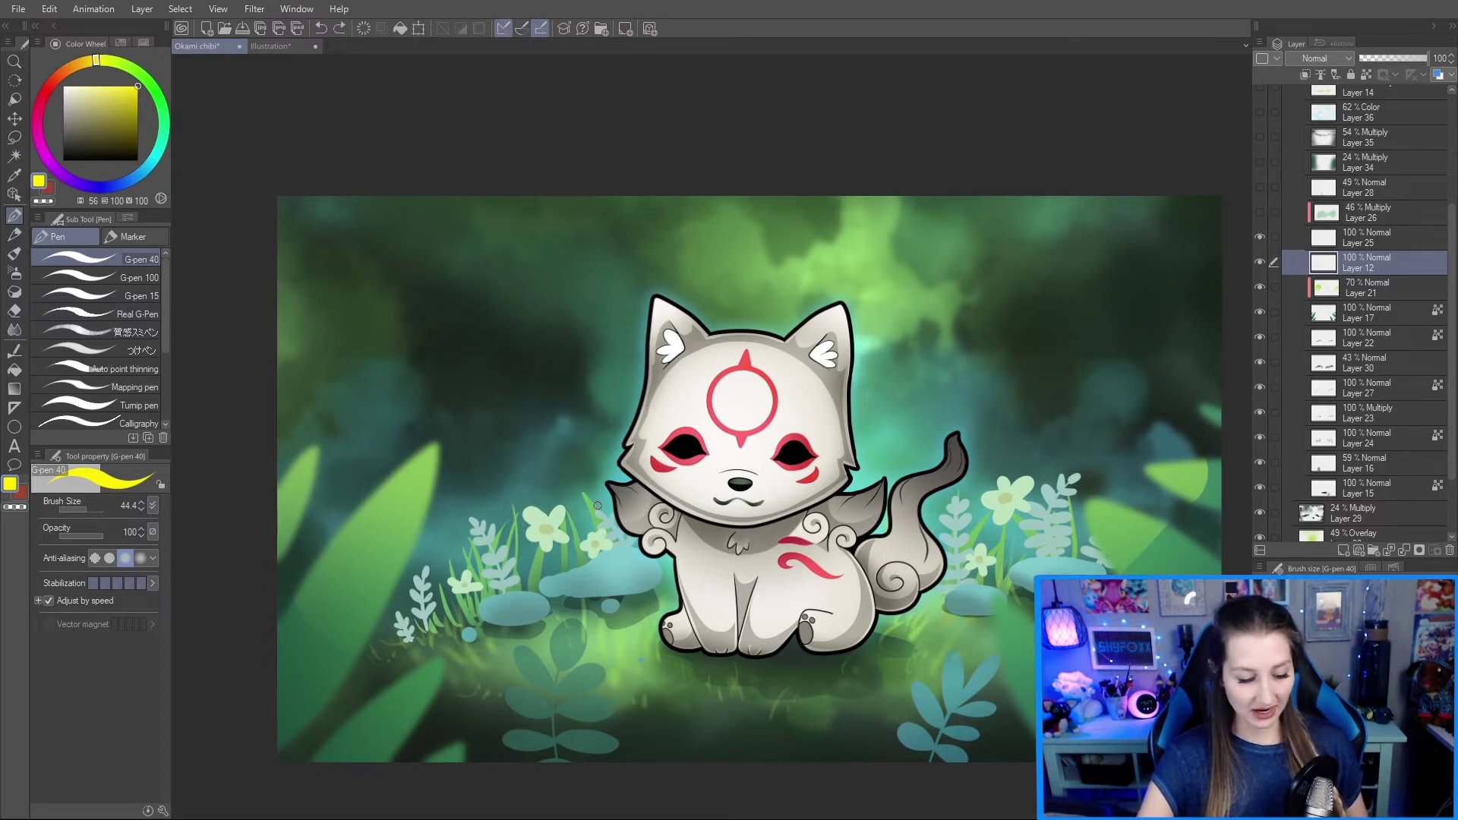
pyautogui.press('b')
pyautogui.moveTo(512, 497); pyautogui.dragTo(510, 483)
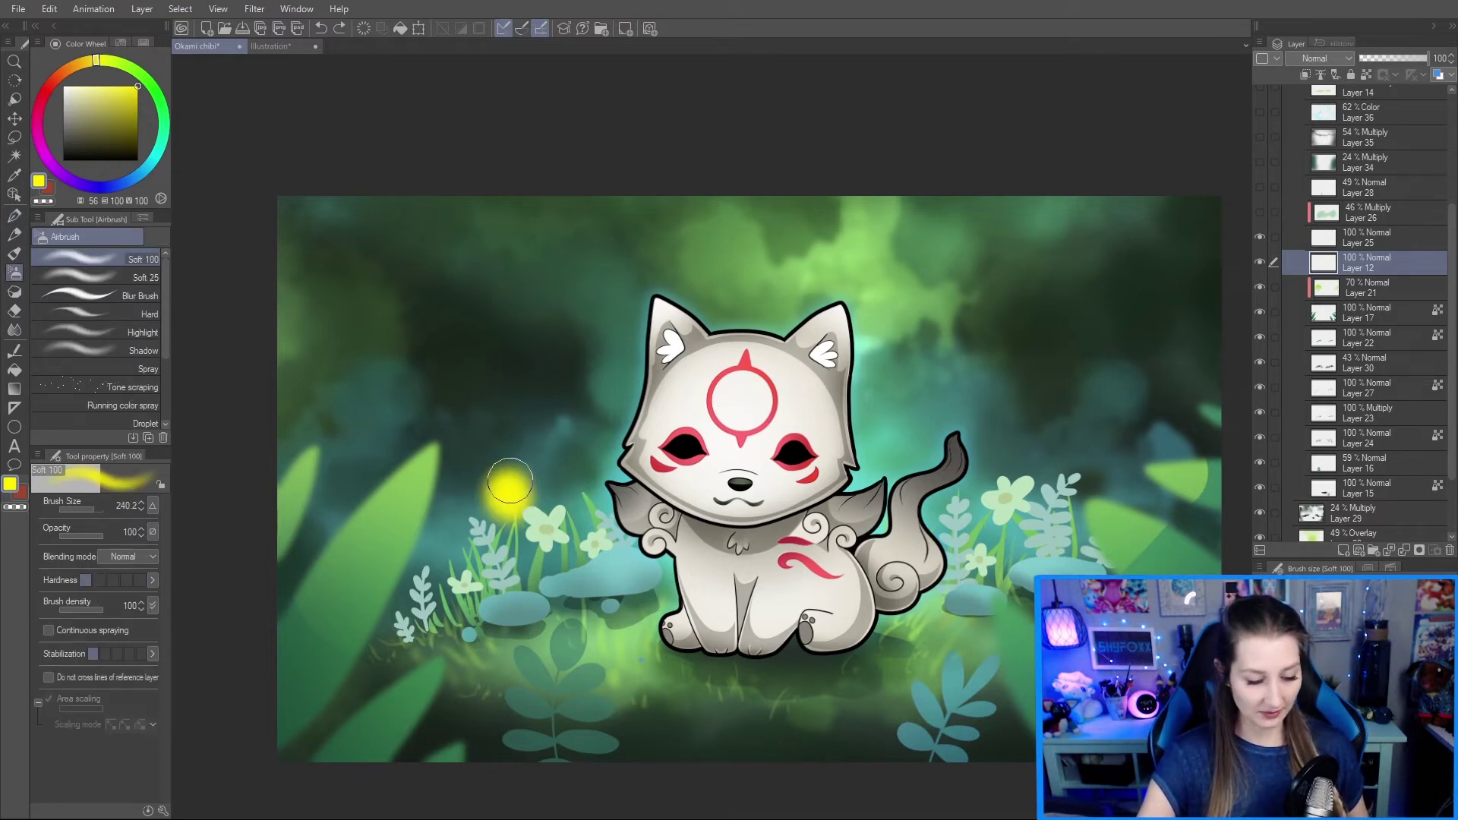
pyautogui.hotkey('ctrl', 'z')
pyautogui.scroll(-4, 680, 496)
pyautogui.scroll(3, 796, 511)
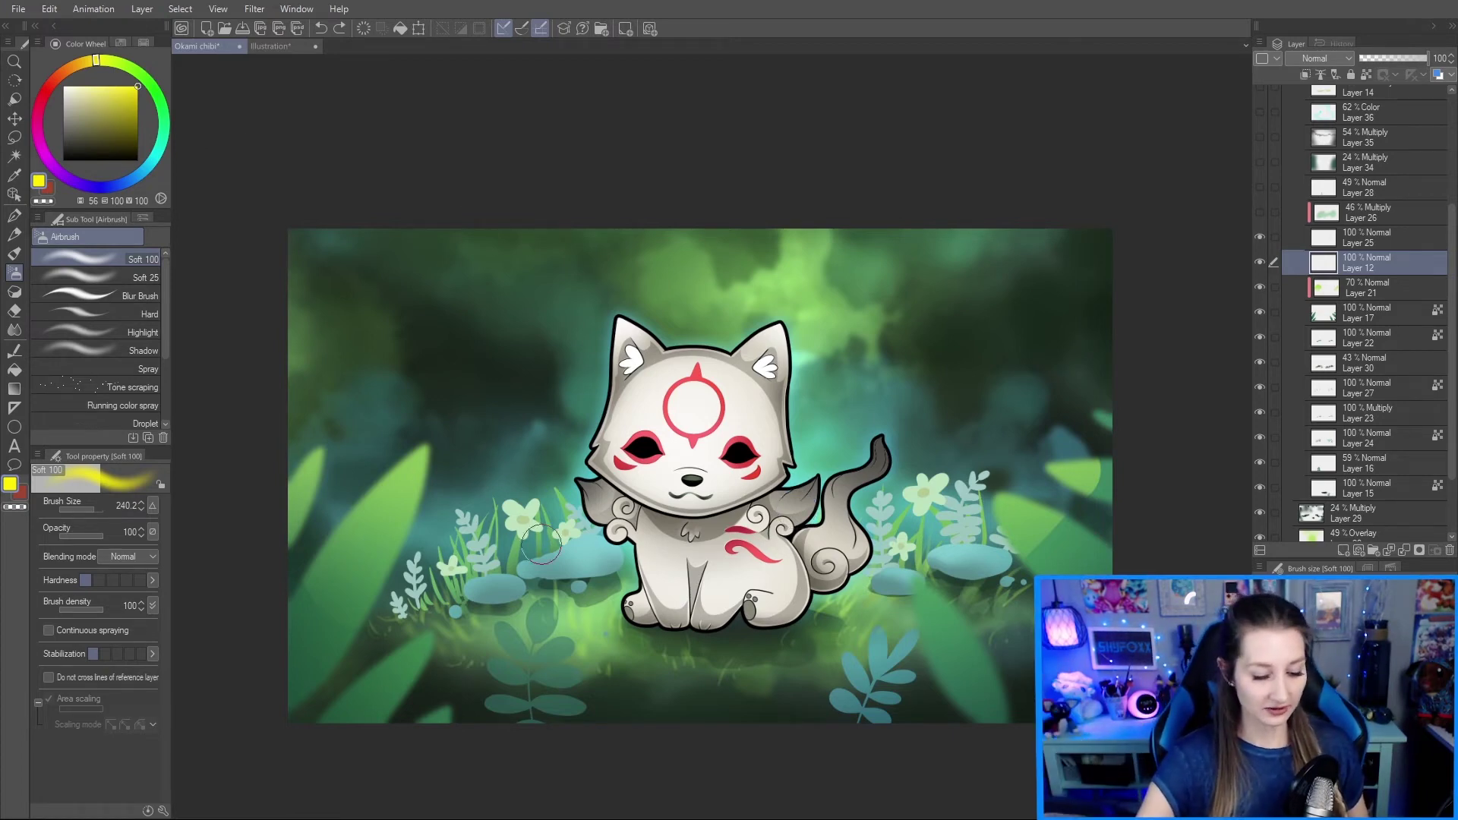
# Step: Sample the petals and the centre of the largest flower left of the wolf to compare their muted colors
pyautogui.press('i')
pyautogui.click(521, 508)
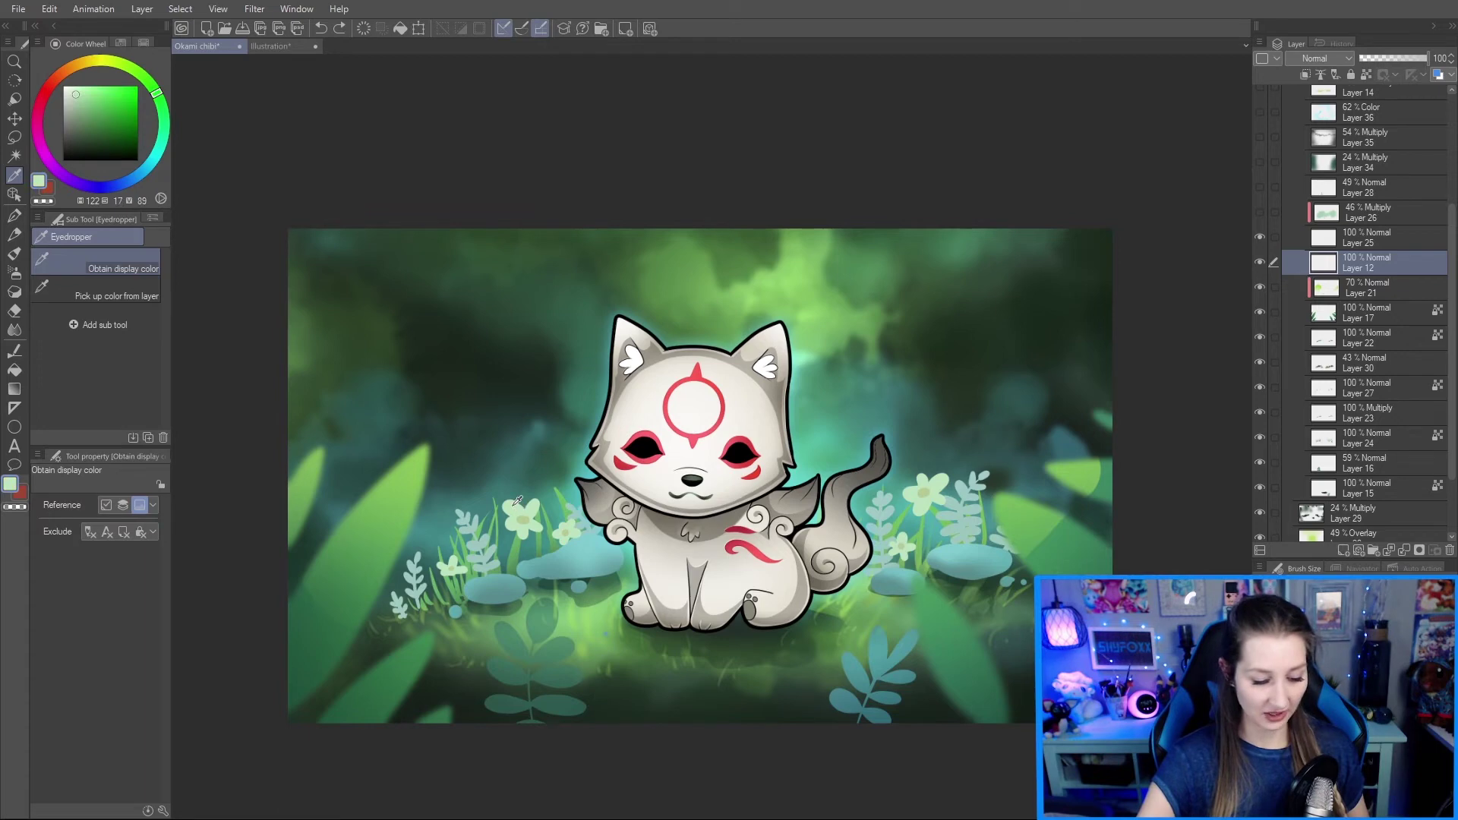
pyautogui.scroll(5, 518, 499)
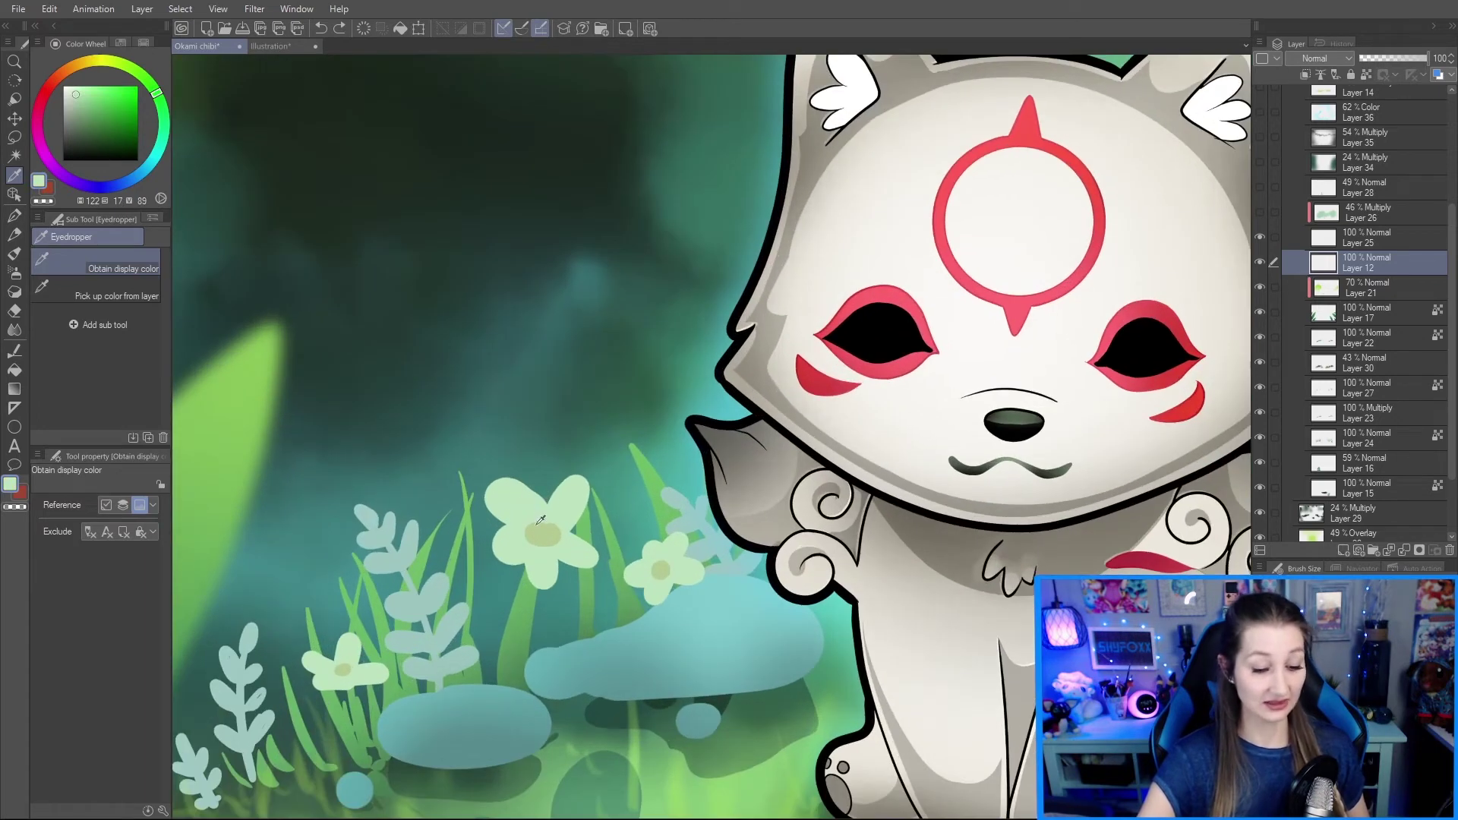
pyautogui.click(548, 532)
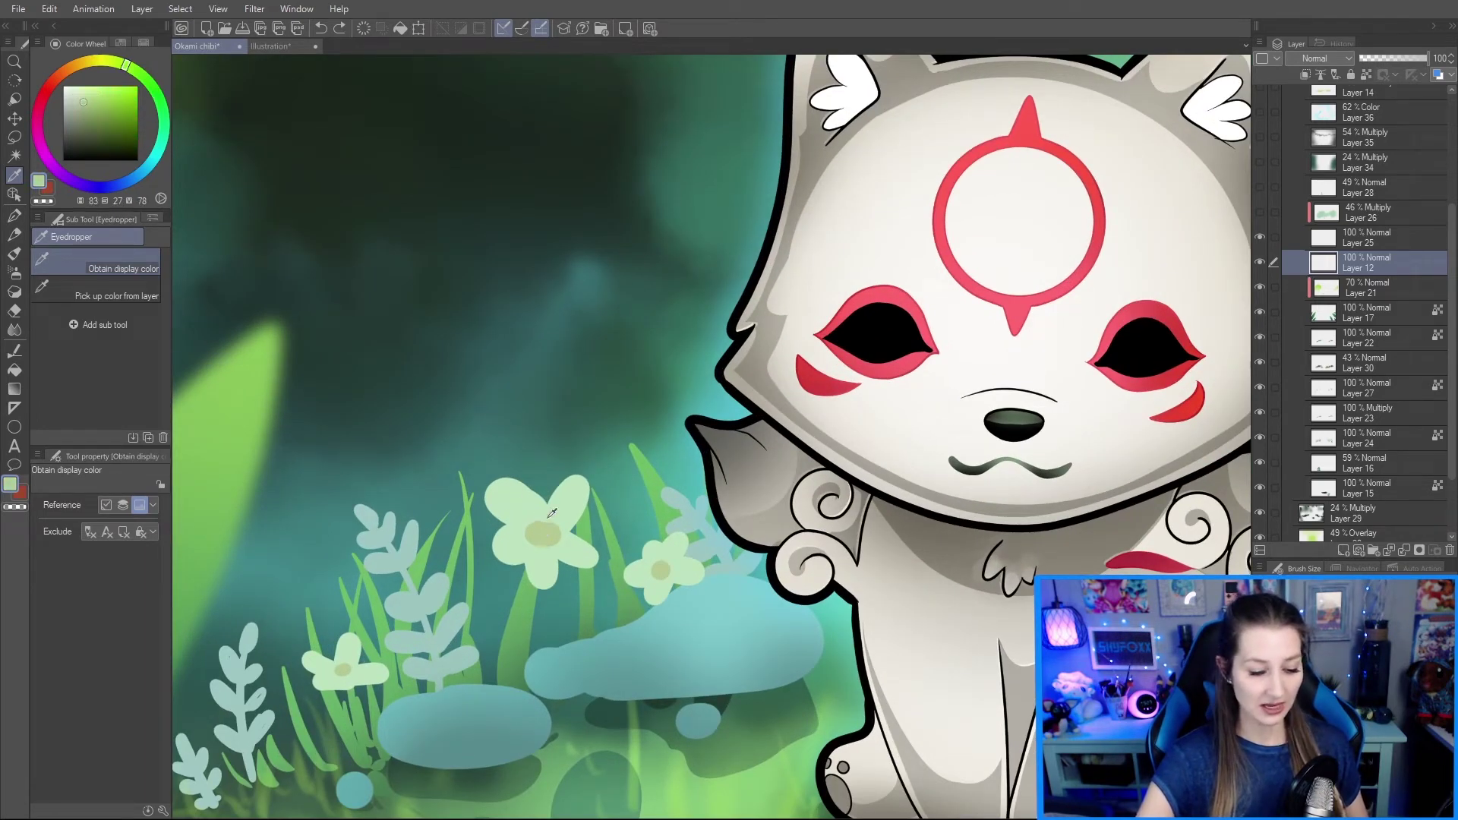
pyautogui.click(561, 503)
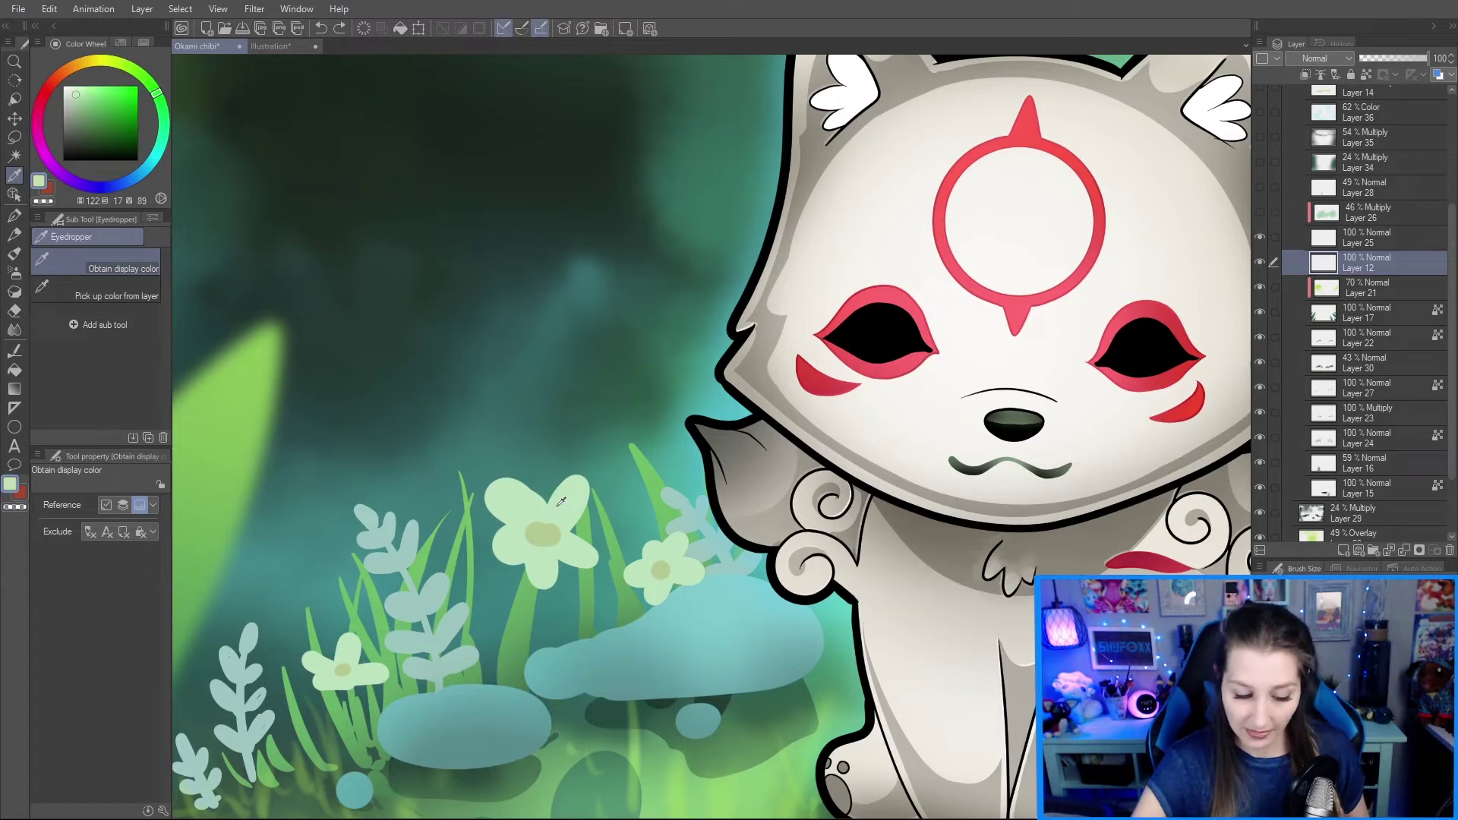
pyautogui.scroll(-6, 559, 504)
pyautogui.scroll(1, 746, 481)
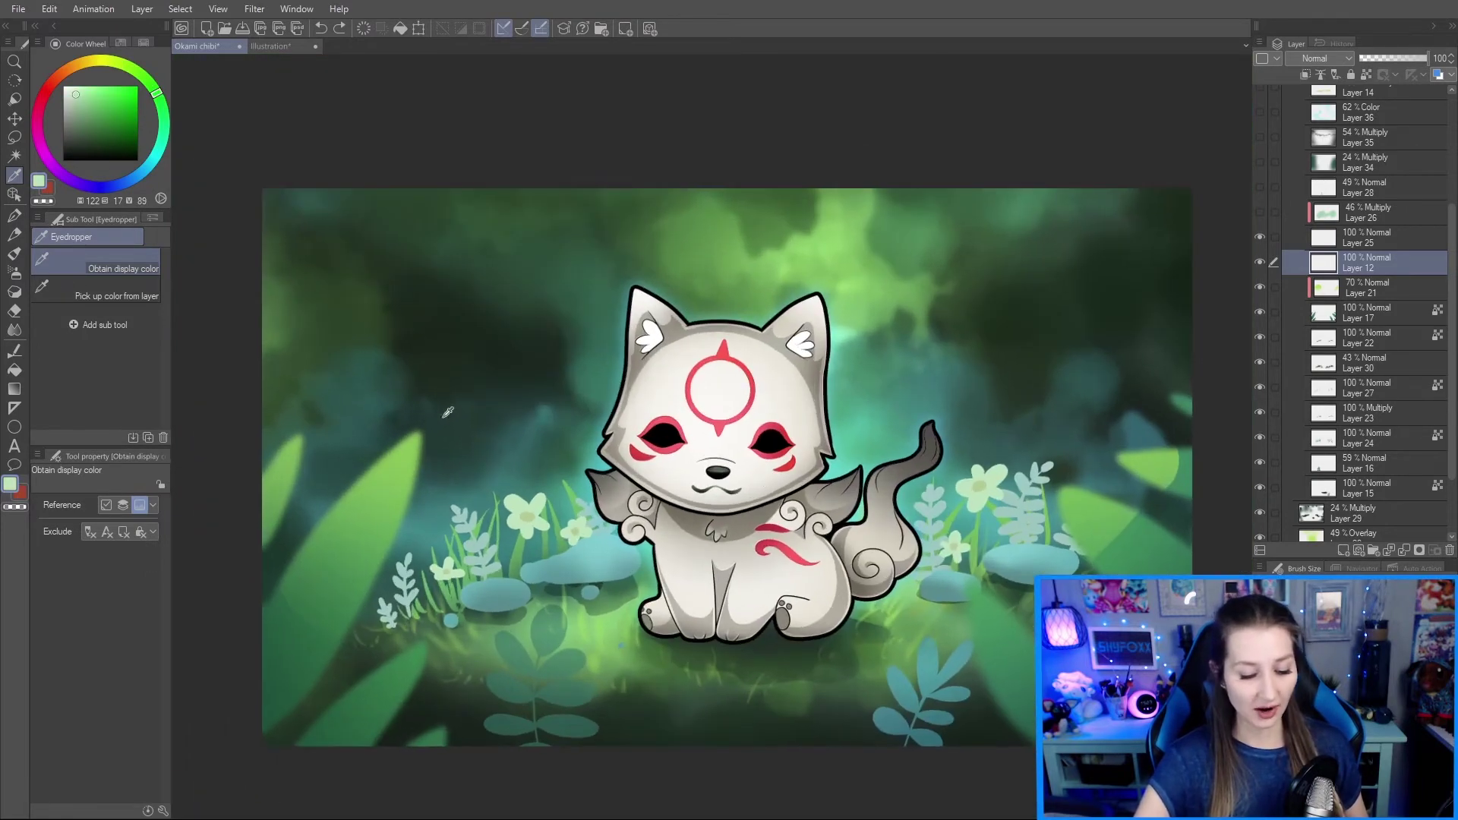
# Step: Sample the centre of the largest left flower and shift the color to a paler tint of hue 83, saturation 21, value 86
pyautogui.scroll(4, 506, 512)
pyautogui.click(561, 507)
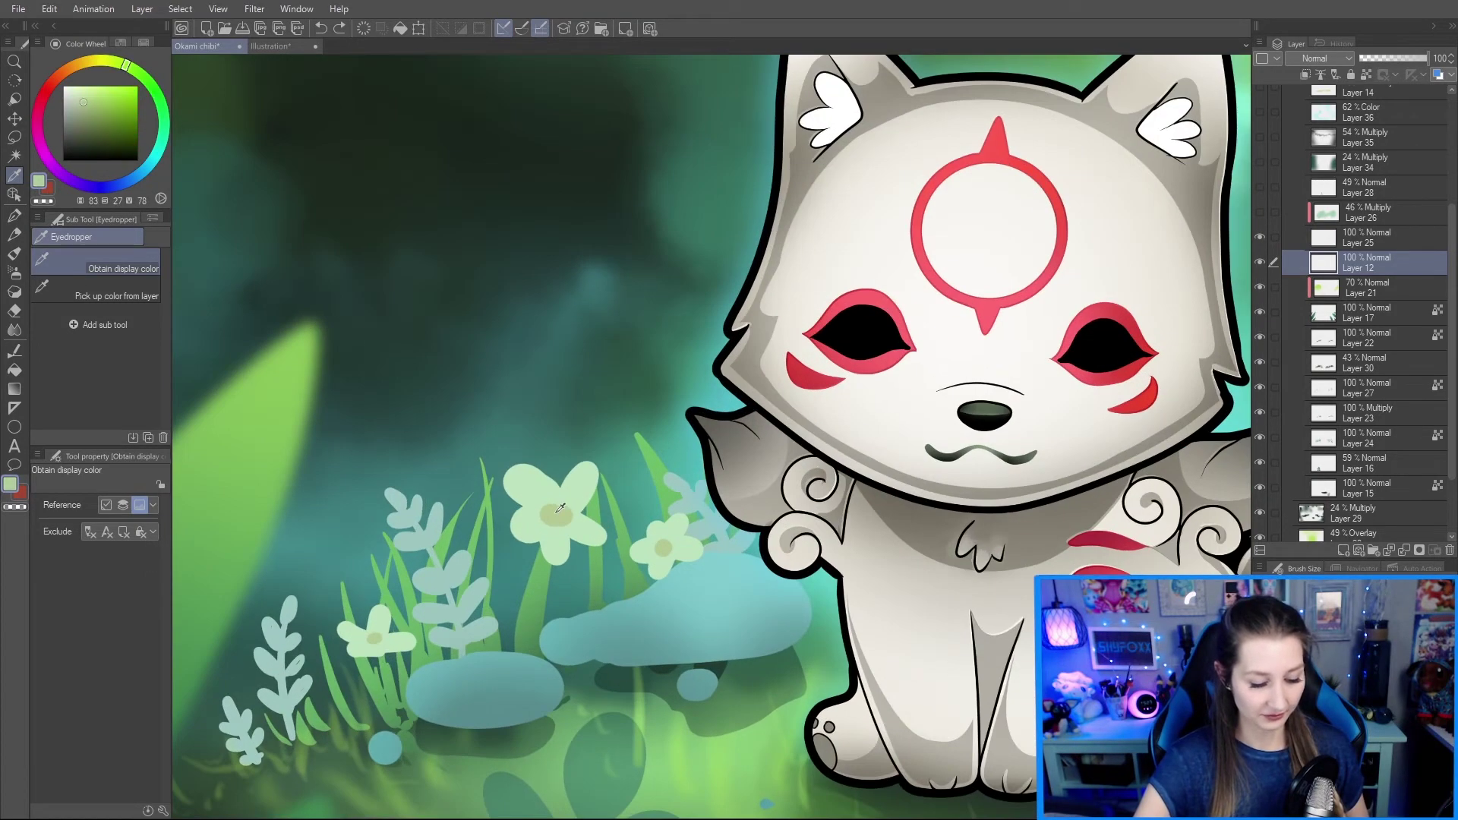
pyautogui.moveTo(87, 98); pyautogui.dragTo(84, 93)
pyautogui.hotkey('ctrl', '0')
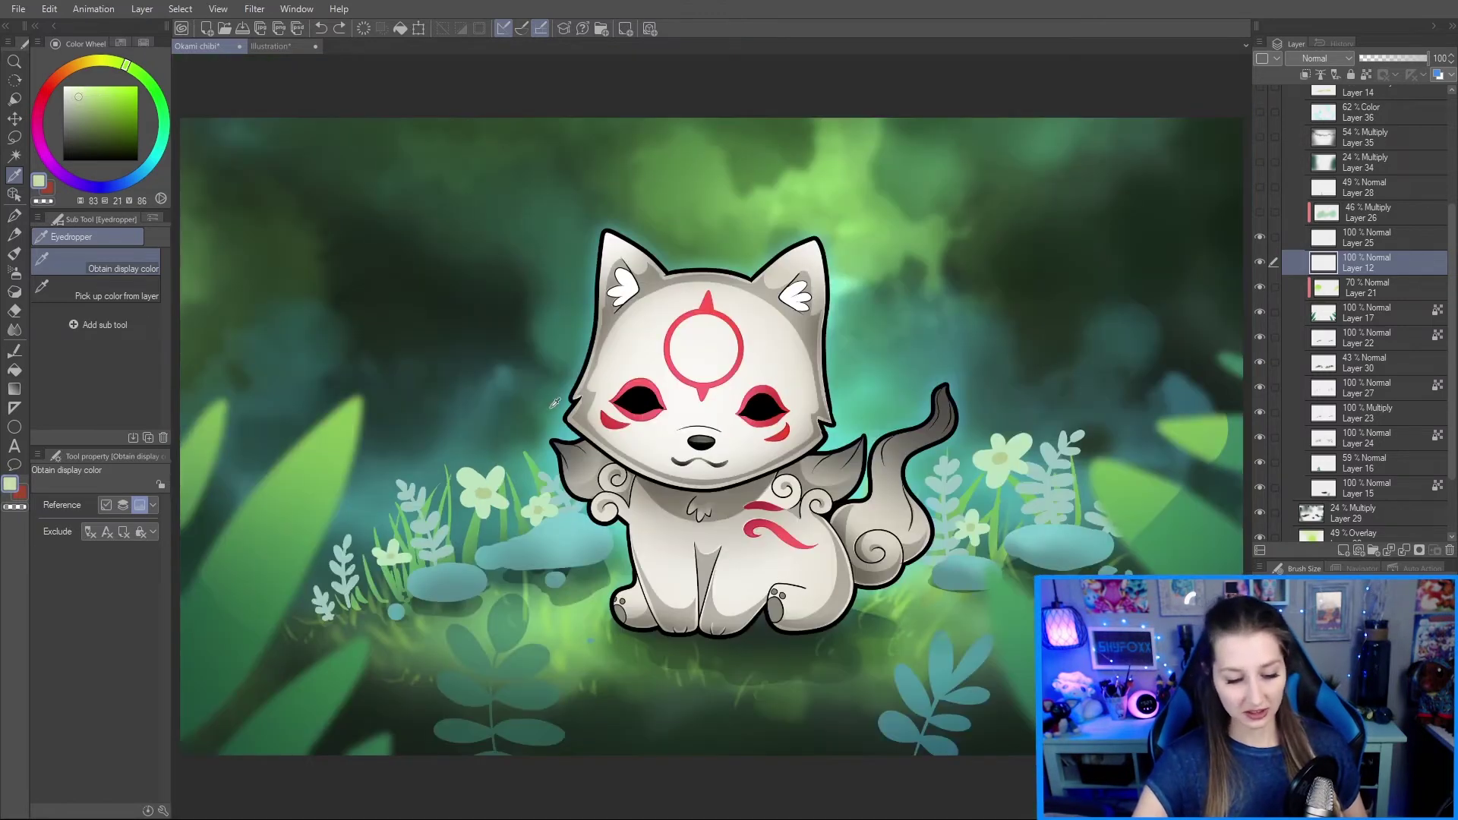
# Step: Sample the dark green of the background's upper left area and try a lighter, muted version of it
pyautogui.moveTo(498, 195); pyautogui.dragTo(343, 179)
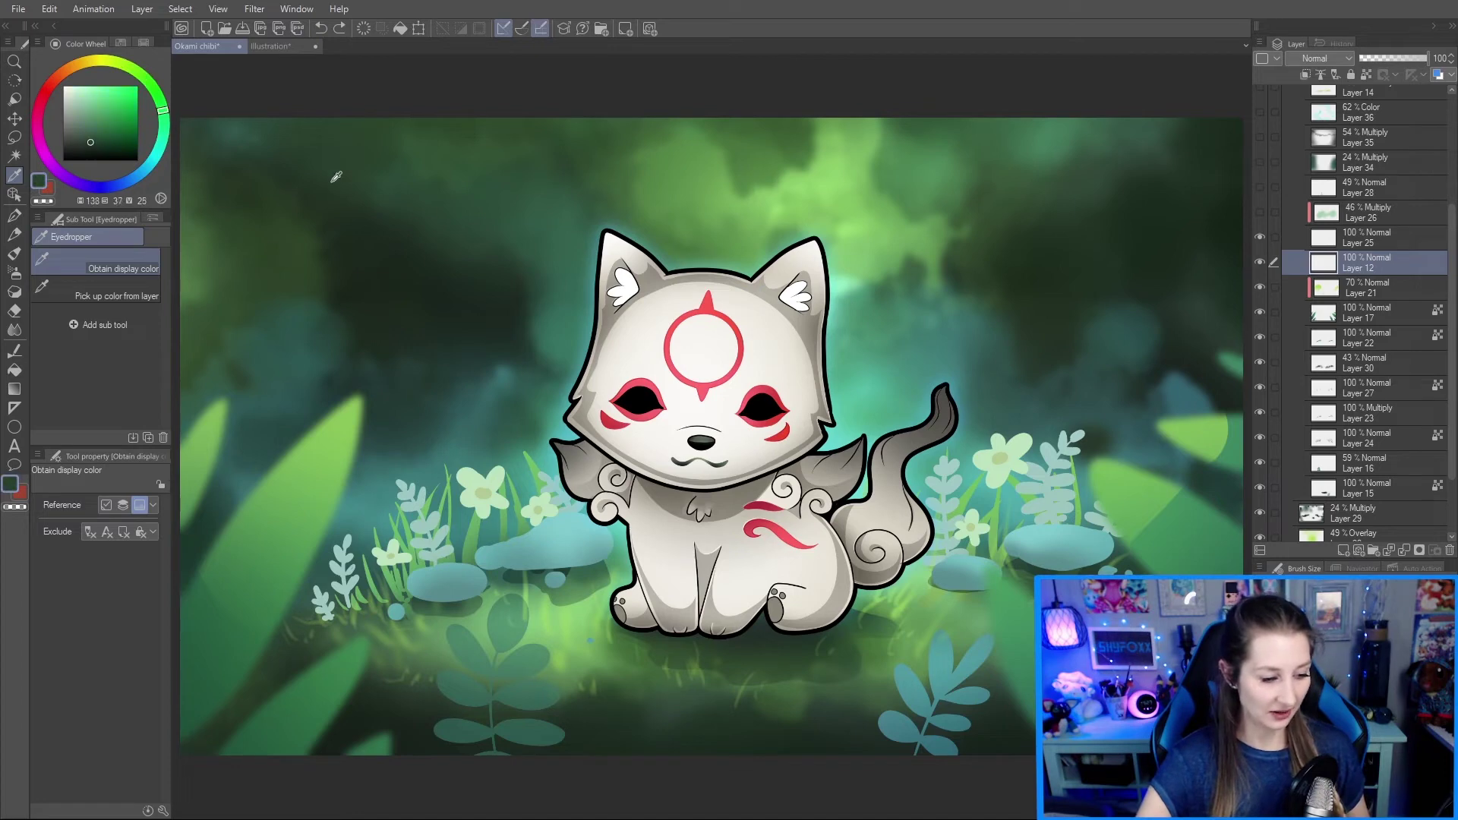
pyautogui.click(95, 129)
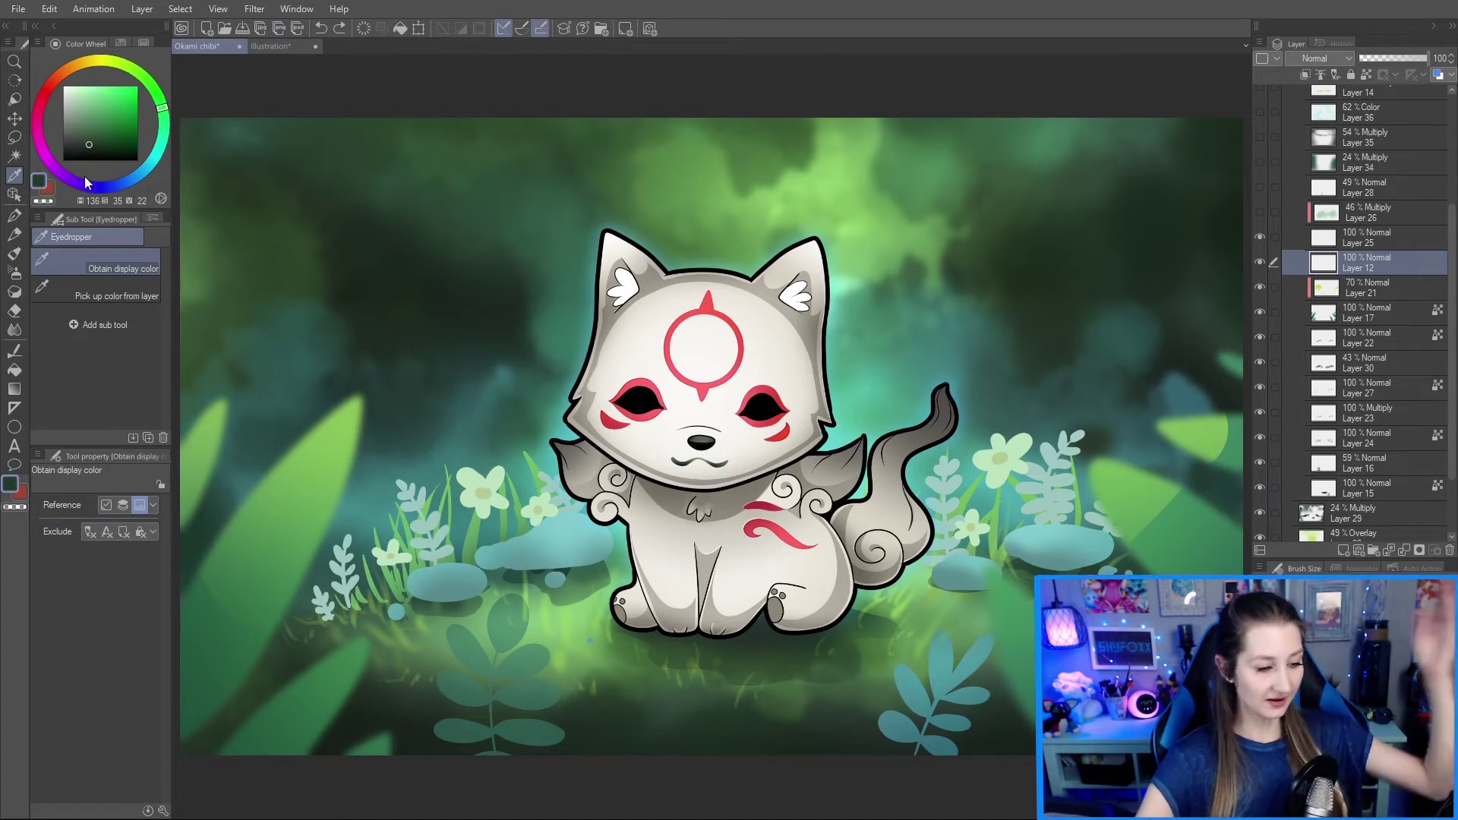
pyautogui.click(63, 125)
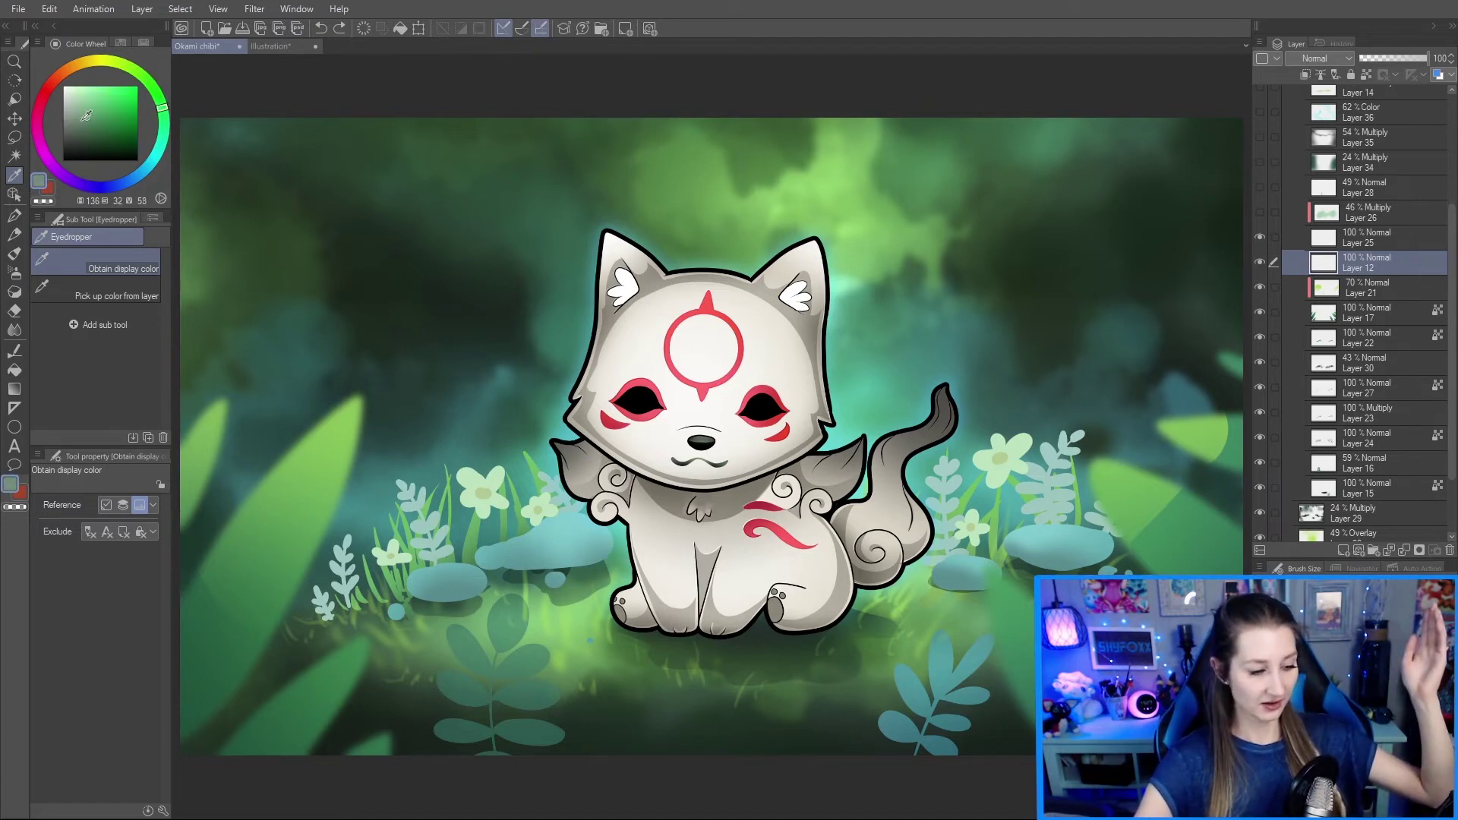
pyautogui.click(79, 118)
# Step: Sample the greens across the light leaf at the canvas's right edge to compare their color values
pyautogui.scroll(-4, 487, 262)
pyautogui.moveTo(723, 284)
pyautogui.mouseDown()
pyautogui.moveTo(846, 297)
pyautogui.moveTo(960, 363)
pyautogui.mouseUp()
pyautogui.click(945, 365)
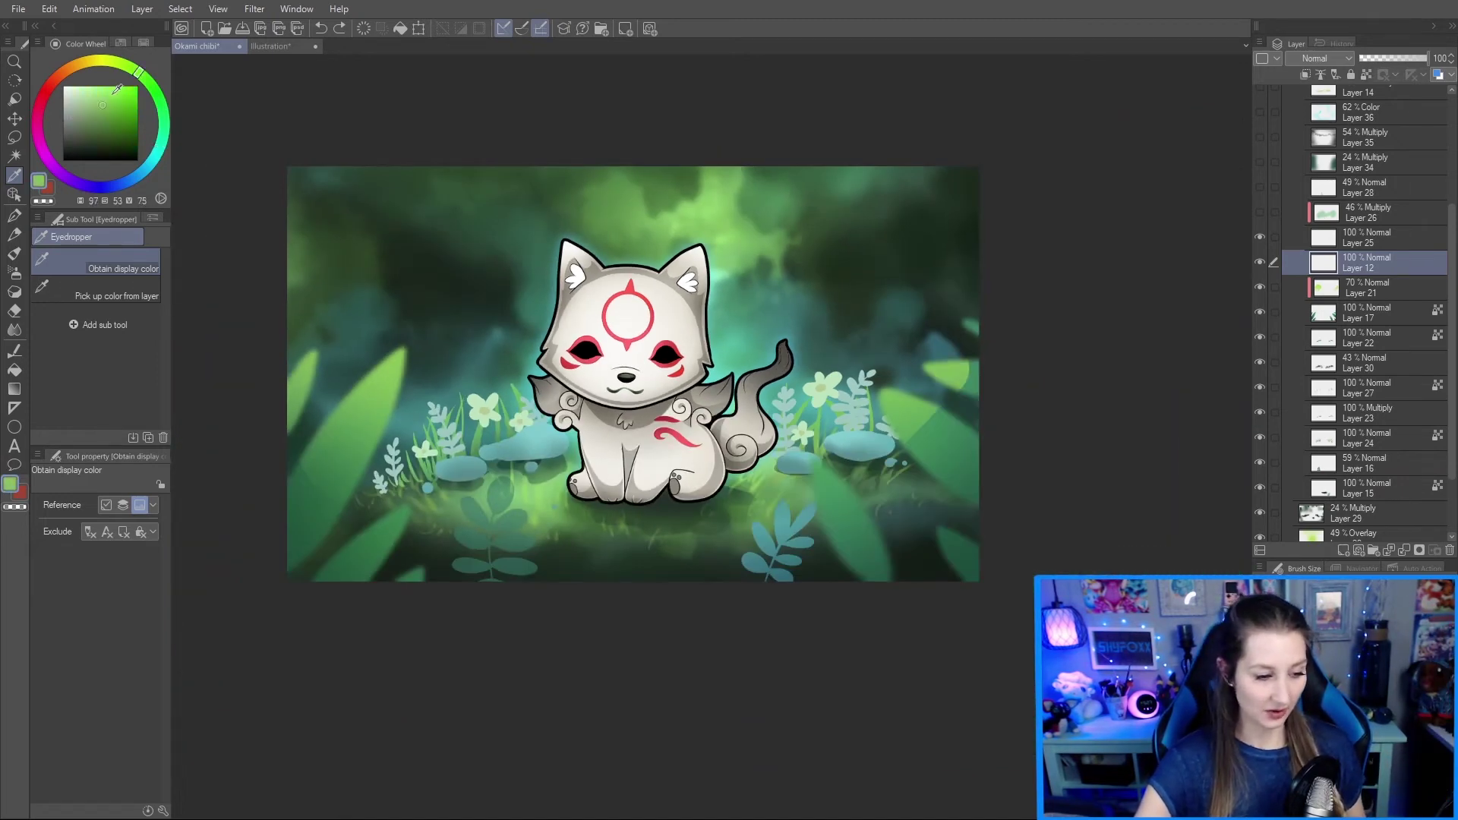
pyautogui.moveTo(927, 363); pyautogui.dragTo(947, 367)
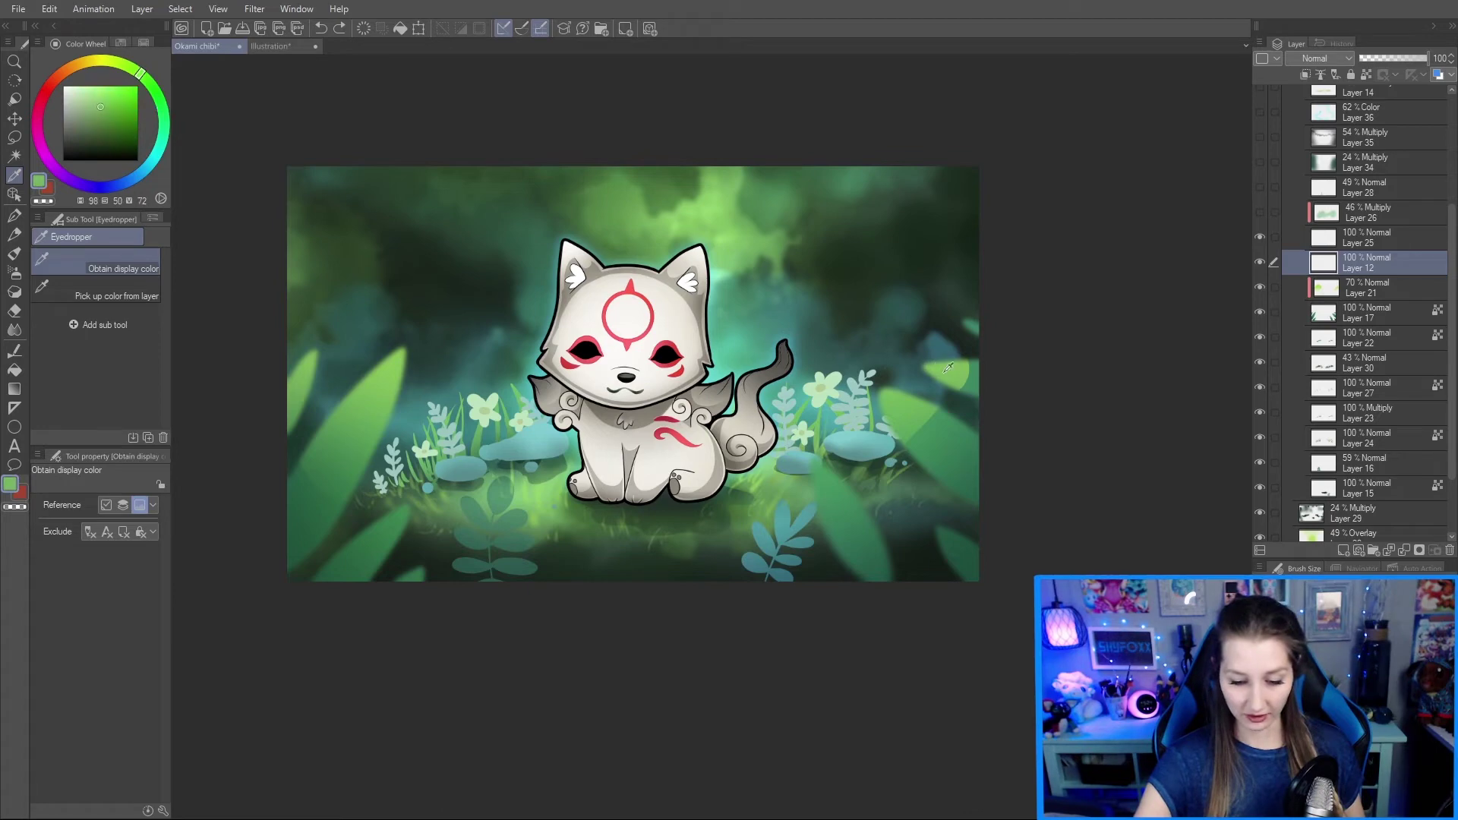
# Step: Sample the greens across the leaves and grass on both sides of the wolf to compare their color values
pyautogui.moveTo(915, 418)
pyautogui.mouseDown()
pyautogui.moveTo(890, 376)
pyautogui.moveTo(791, 506)
pyautogui.moveTo(824, 466)
pyautogui.moveTo(763, 477)
pyautogui.mouseUp()
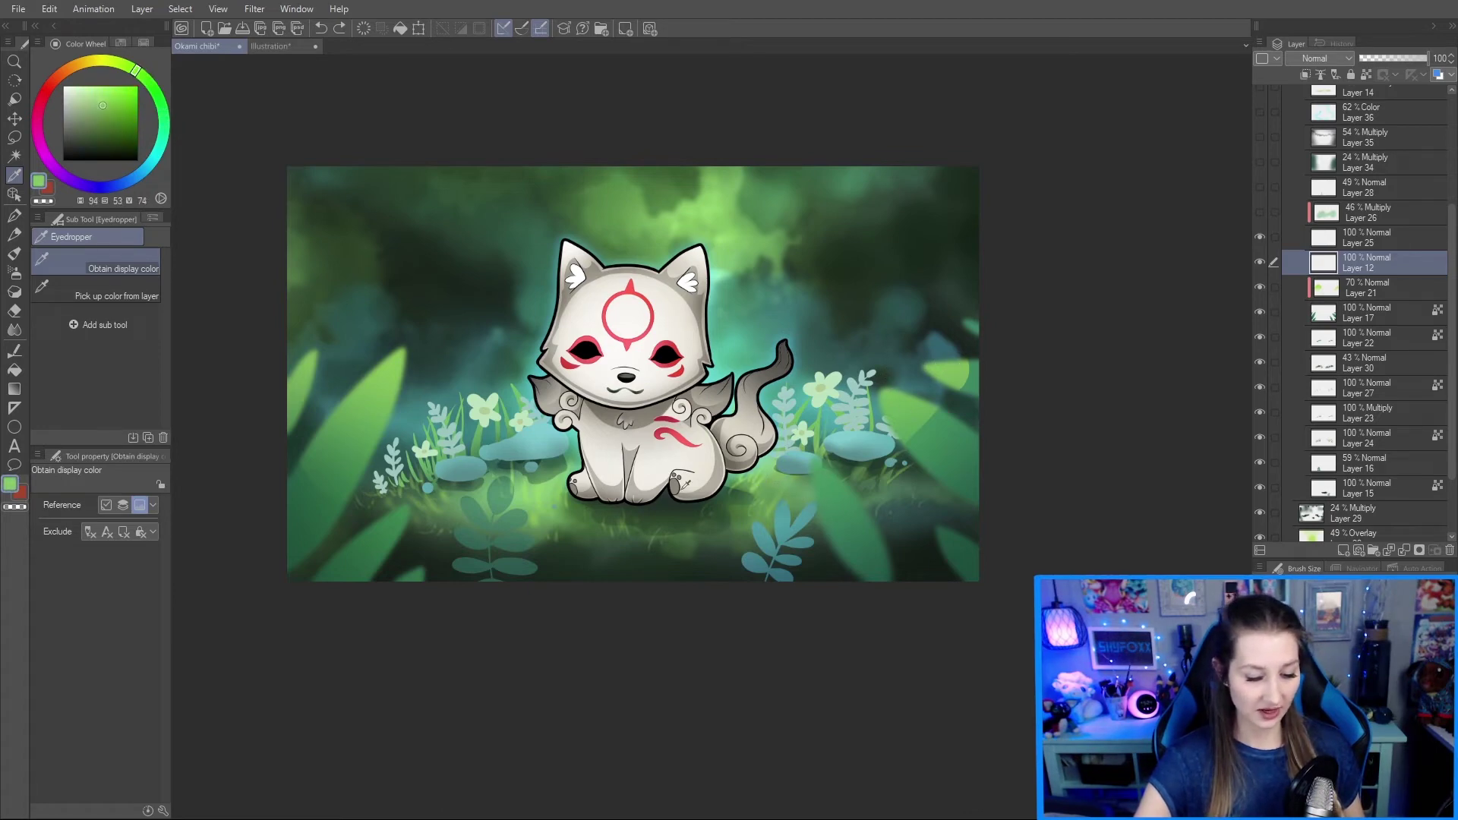
pyautogui.moveTo(480, 513)
pyautogui.mouseDown()
pyautogui.moveTo(403, 445)
pyautogui.moveTo(371, 371)
pyautogui.moveTo(416, 347)
pyautogui.mouseUp()
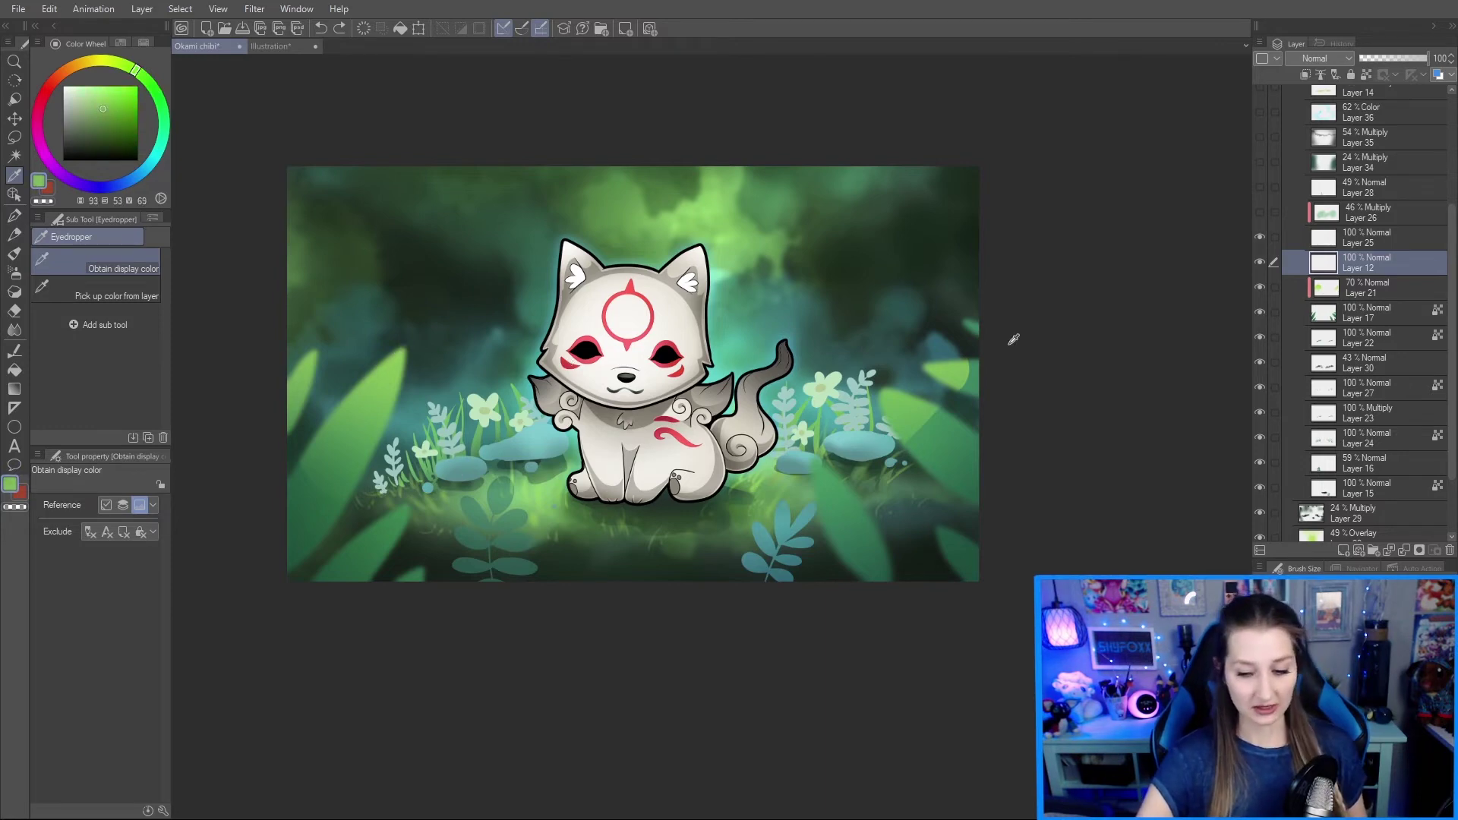
# Step: Create a new layer above the 46% Multiply layer and set its blending mode to Saturation
pyautogui.click(1352, 296)
pyautogui.click(1352, 272)
pyautogui.hotkey('ctrl', 'shift', 'n')
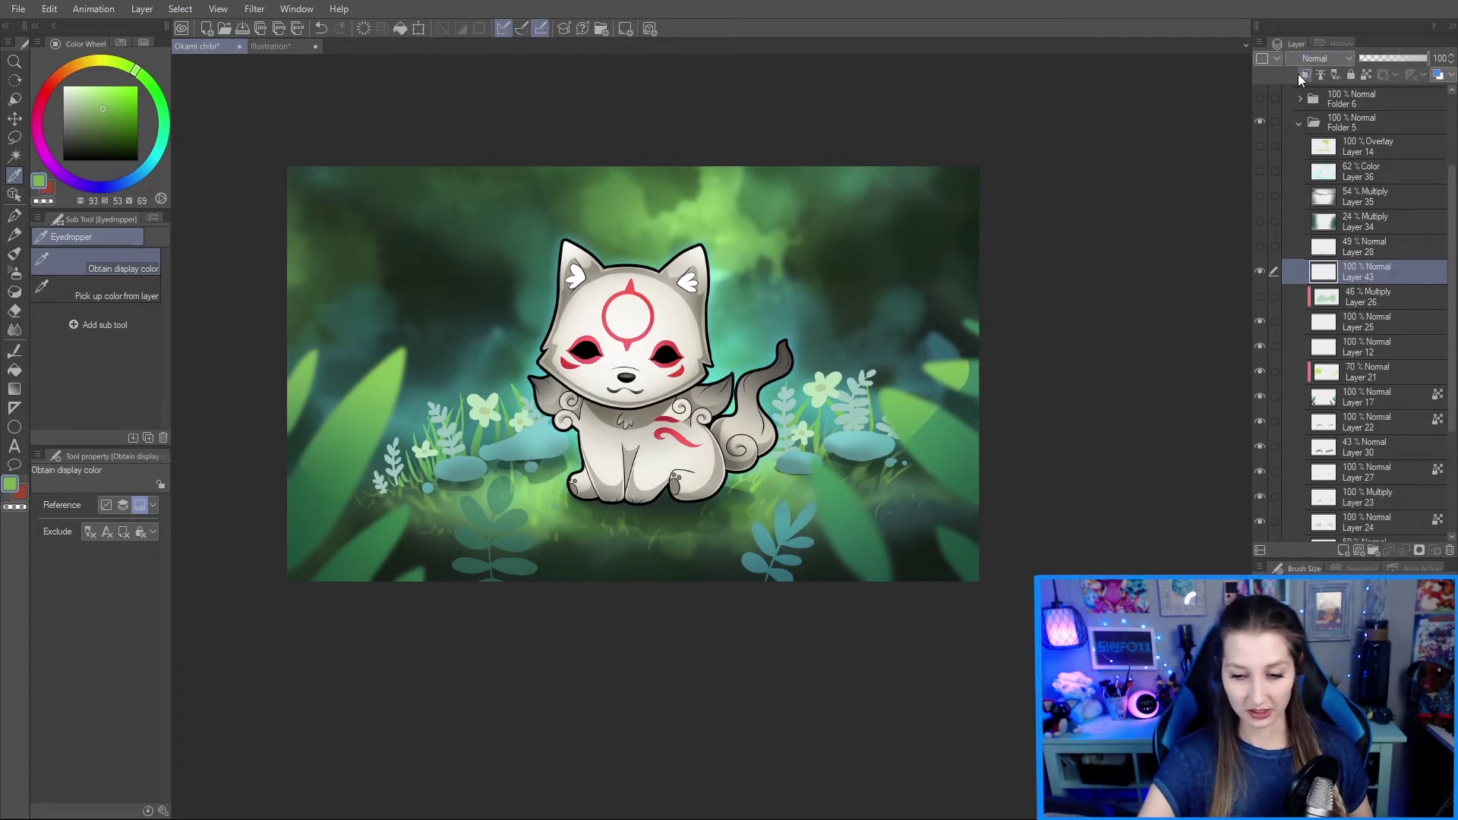
pyautogui.click(1325, 59)
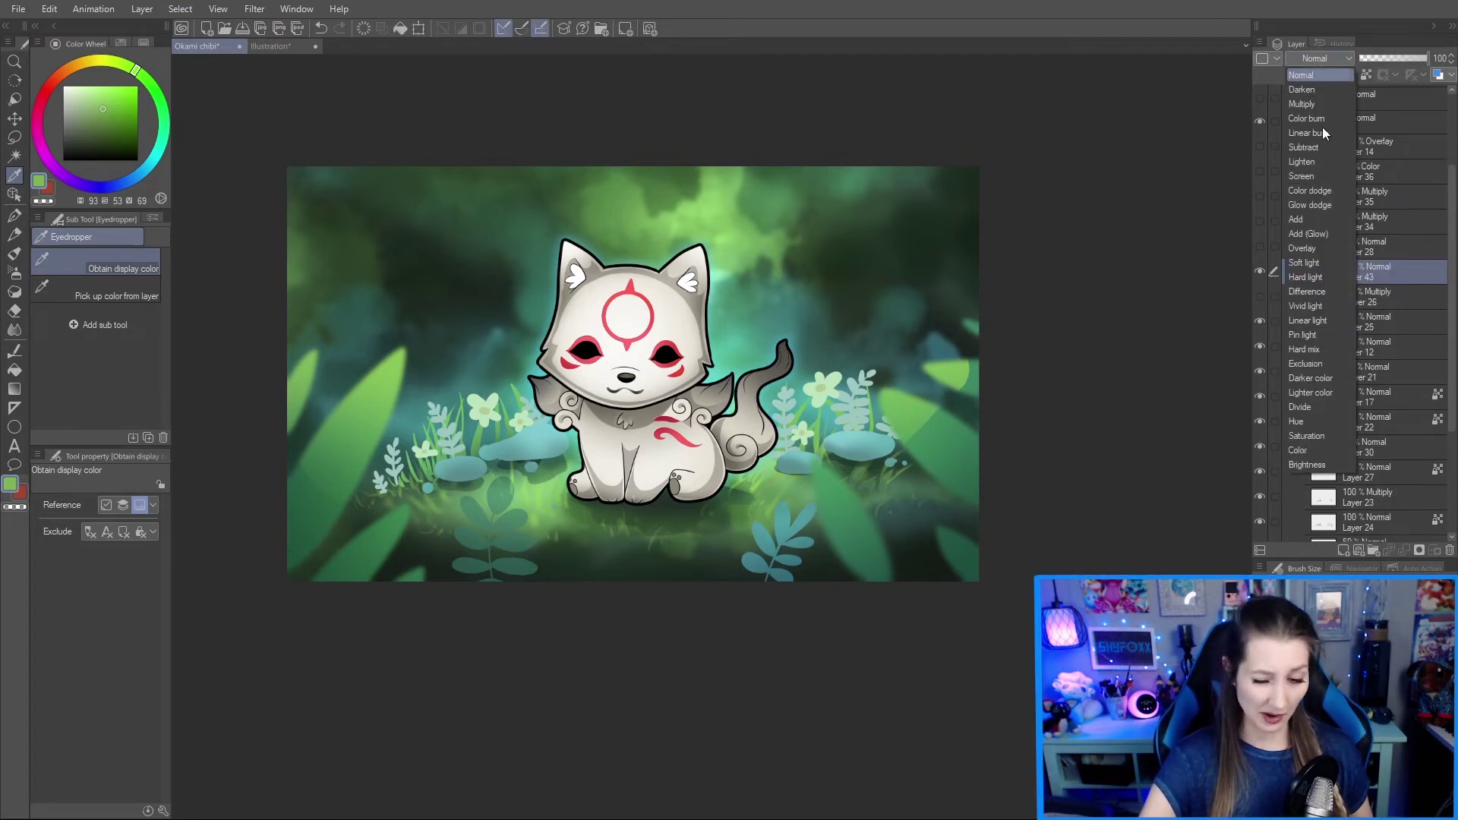
pyautogui.click(1318, 436)
# Step: Airbrush the Saturation layer with fully saturated green of hue 93, saturation 100, value 100, and move the layer above Folder 5
pyautogui.press('b')
pyautogui.click(138, 86)
pyautogui.moveTo(682, 224)
pyautogui.mouseDown()
pyautogui.moveTo(308, 306)
pyautogui.moveTo(516, 441)
pyautogui.moveTo(418, 573)
pyautogui.moveTo(813, 552)
pyautogui.moveTo(947, 402)
pyautogui.moveTo(882, 307)
pyautogui.moveTo(886, 195)
pyautogui.mouseUp()
pyautogui.moveTo(1369, 275); pyautogui.dragTo(1374, 129)
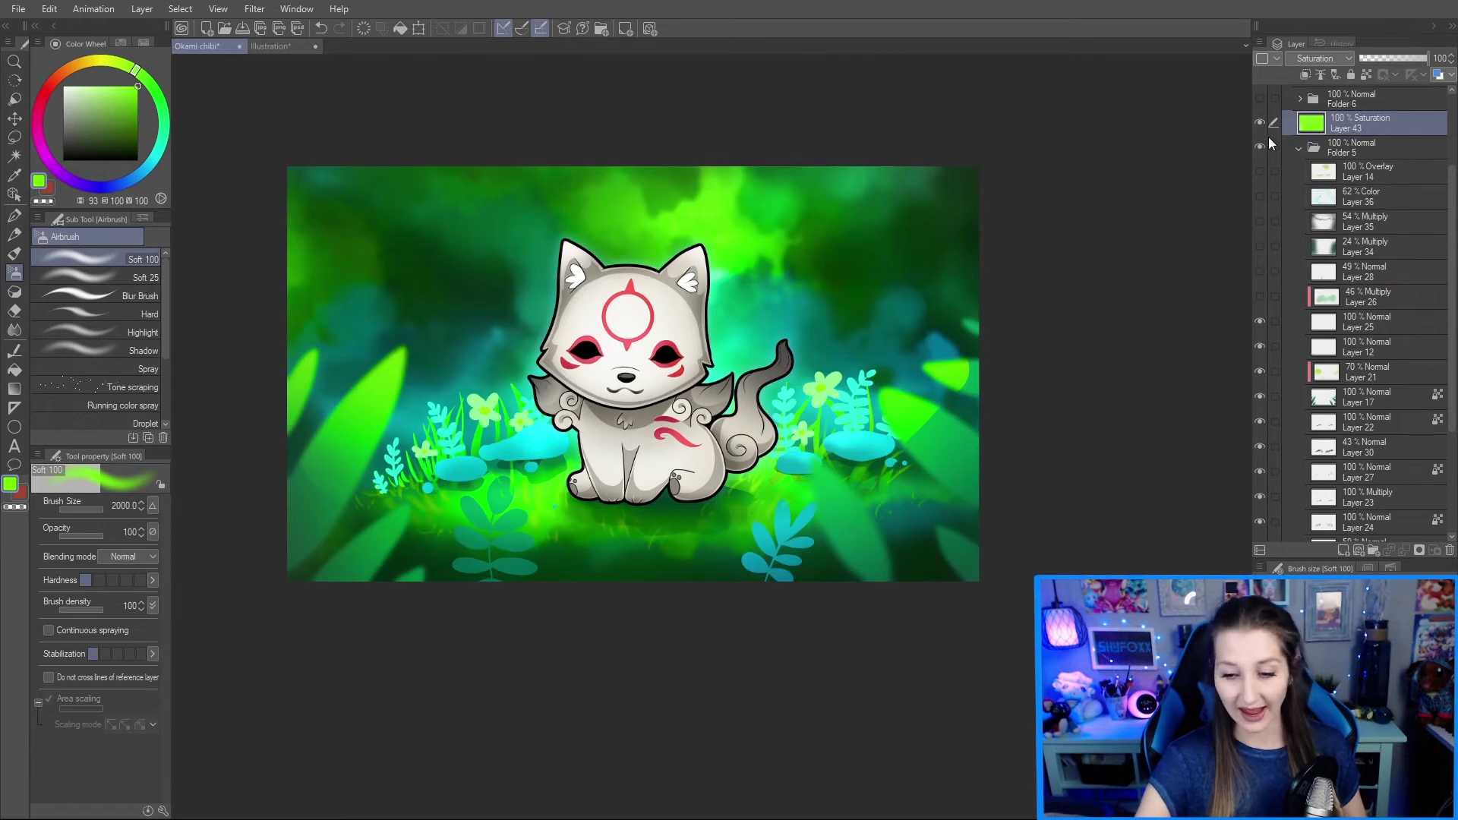
# Step: Compare the artwork with the Saturation layer hidden and at 0 and 100 percent opacity, and delete the layer
pyautogui.click(1261, 124)
pyautogui.click(1260, 124)
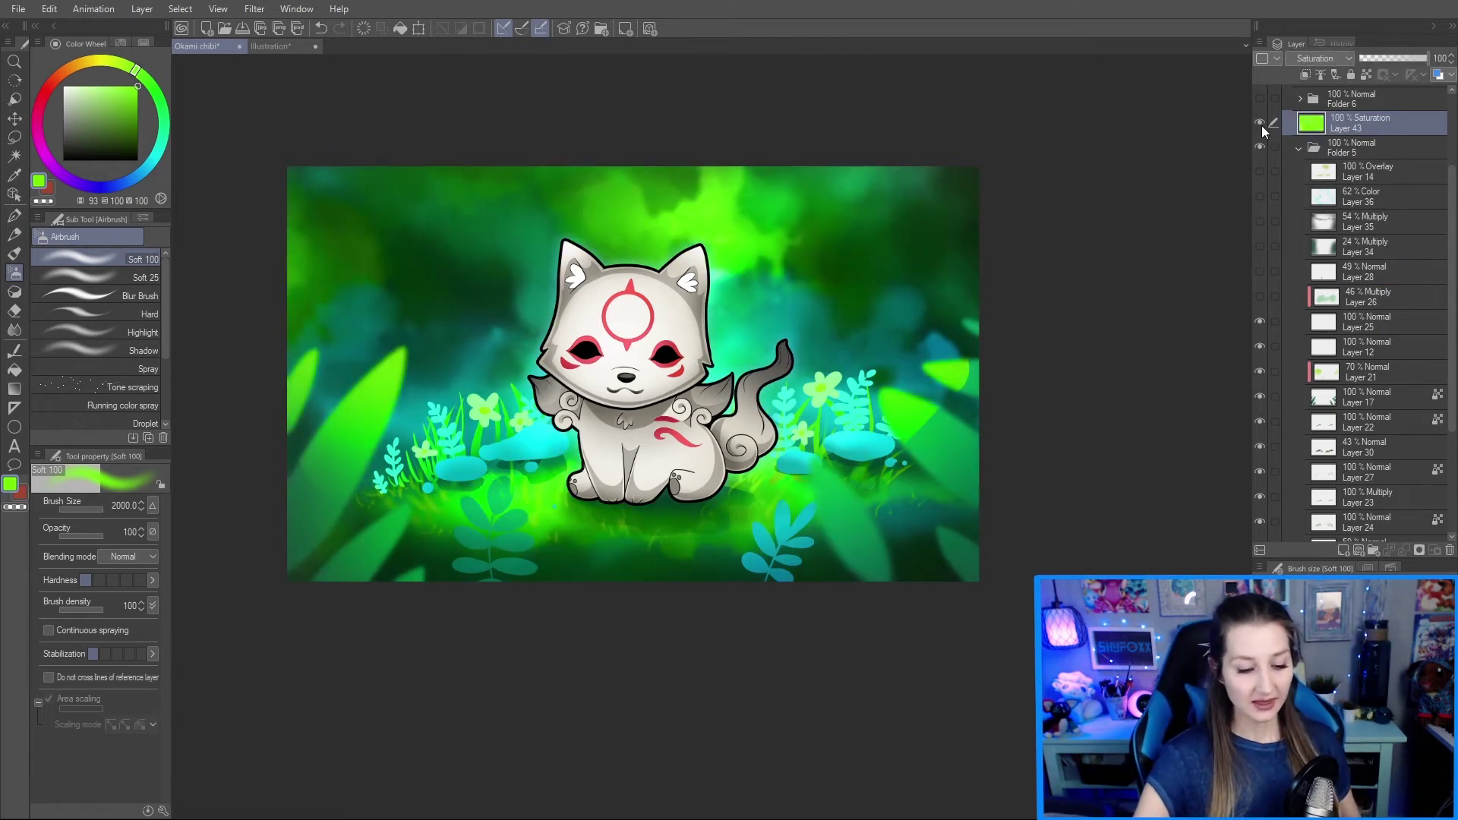
pyautogui.moveTo(1414, 57); pyautogui.dragTo(1359, 67)
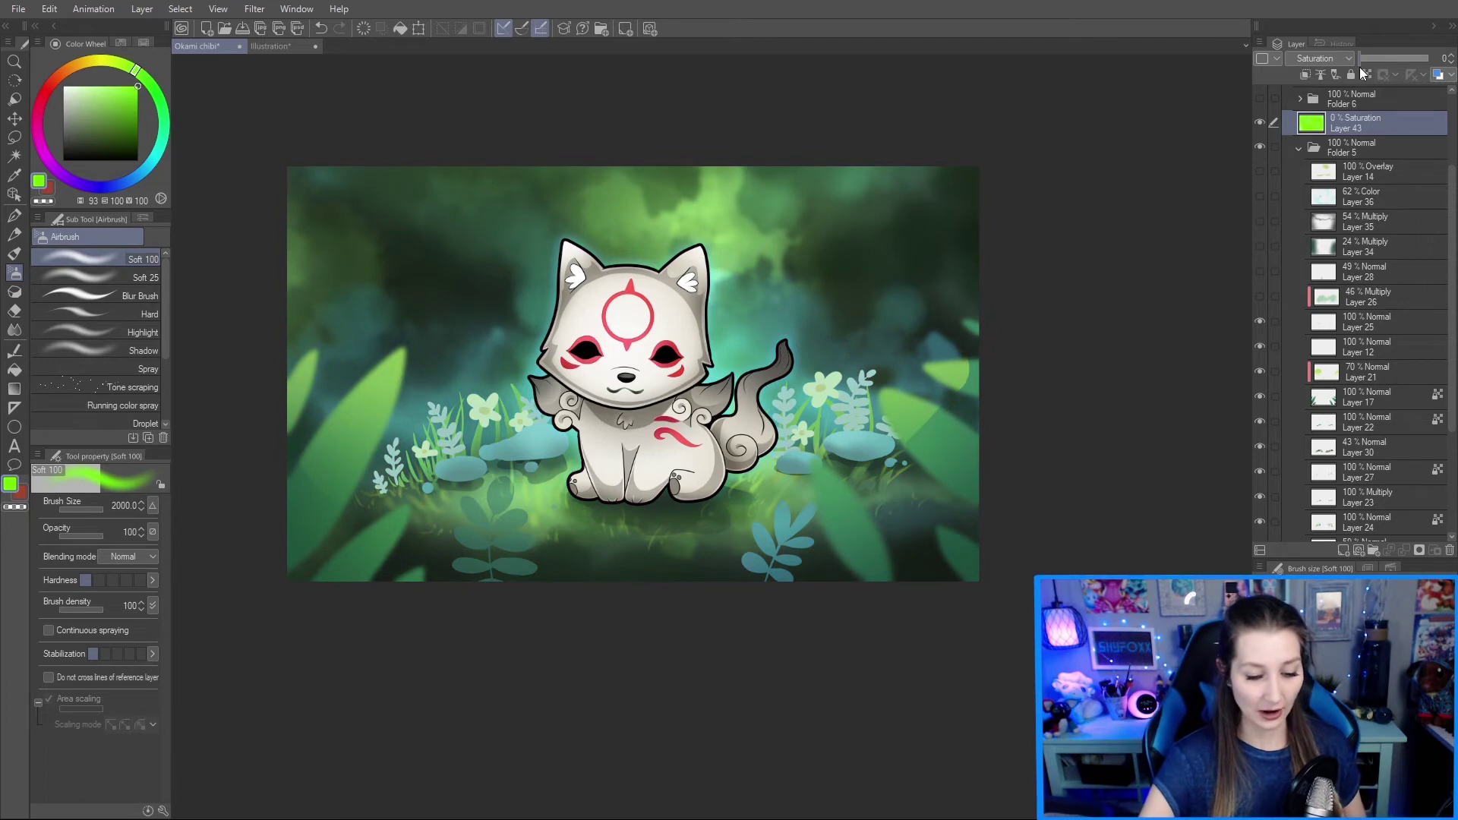
pyautogui.click(1432, 58)
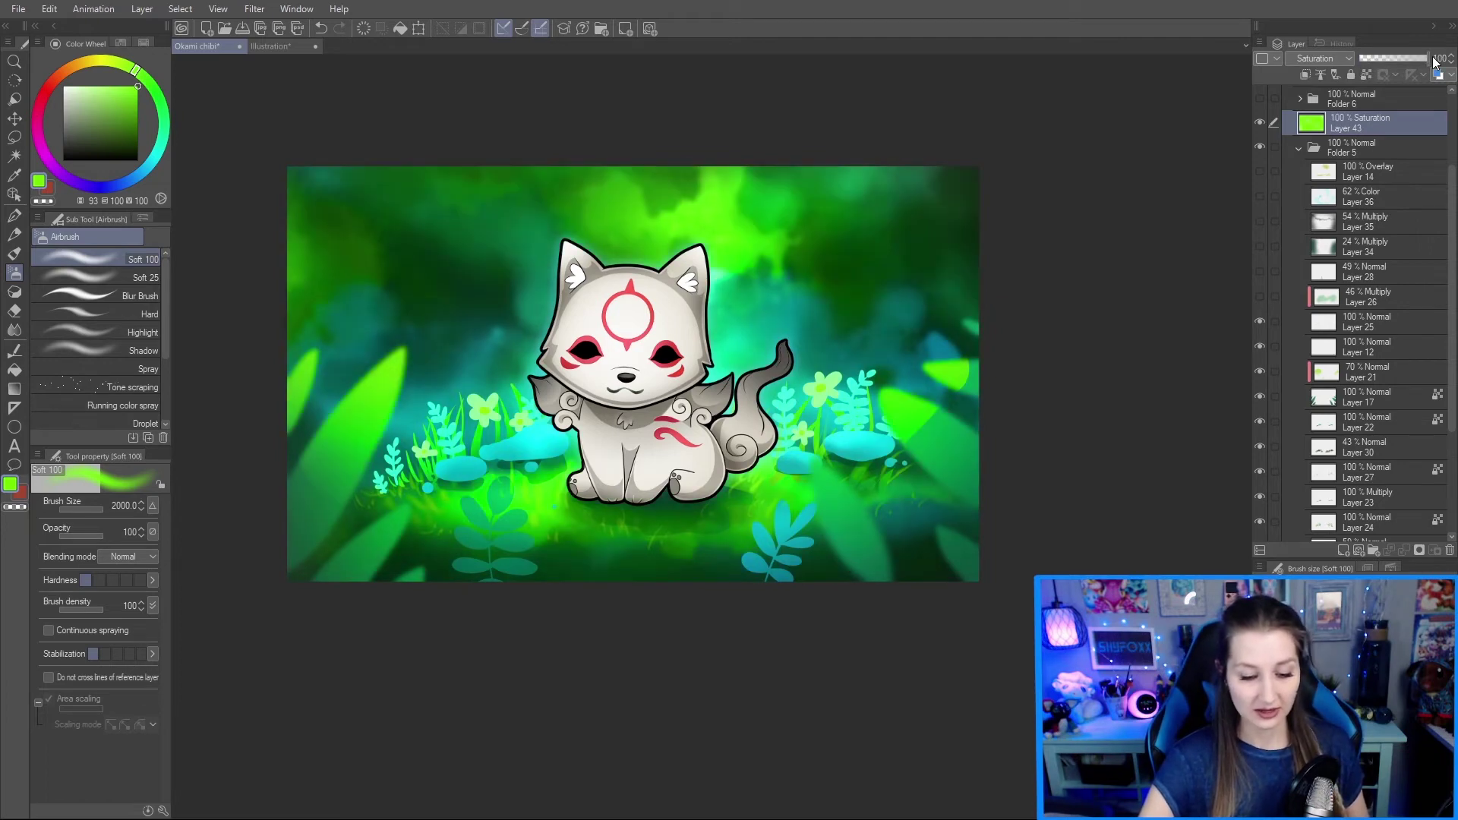
pyautogui.click(1450, 550)
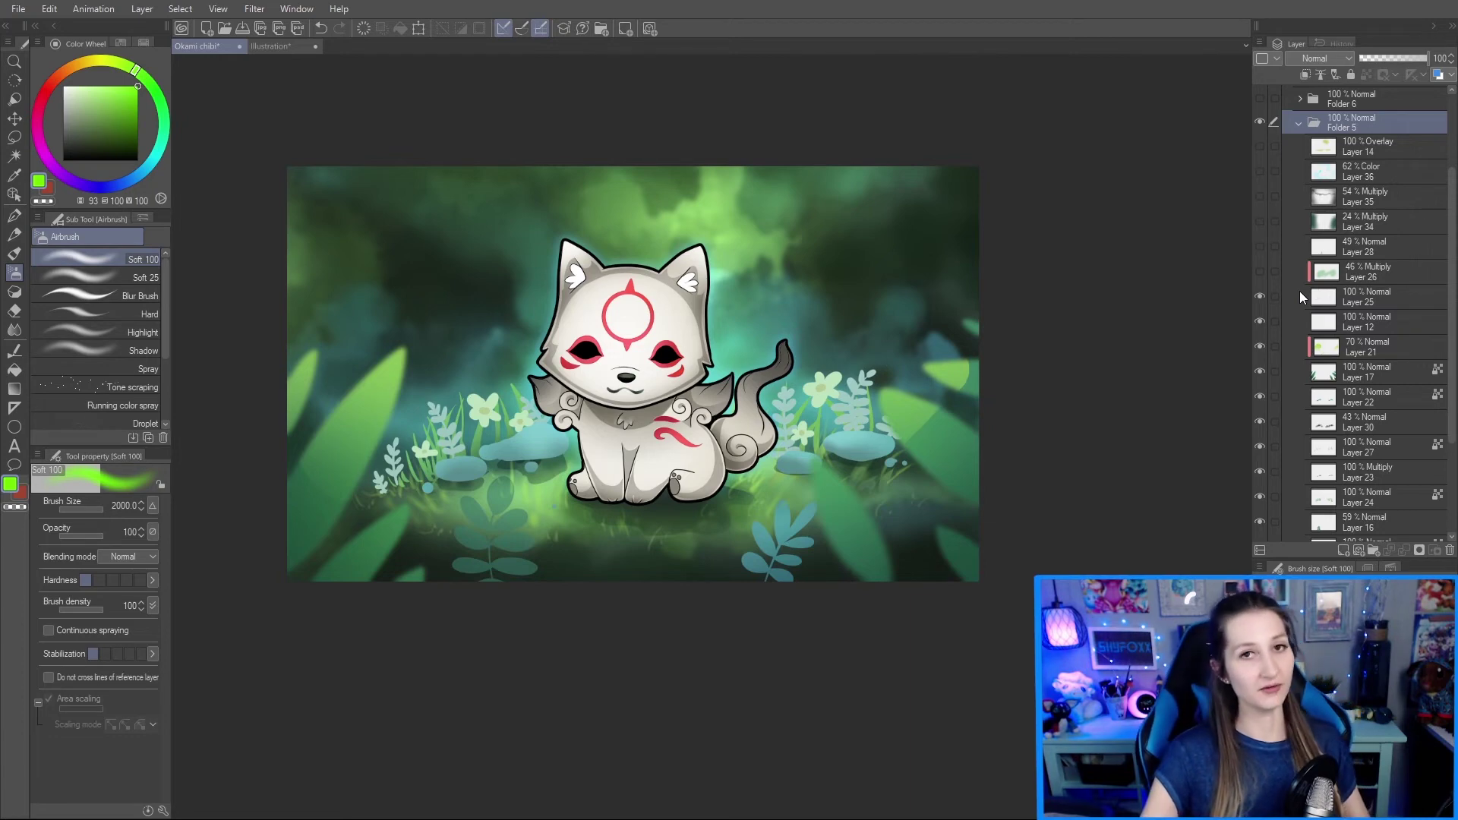
# Step: Show the clipped 46% Multiply Layer 26, switching it off and on repeatedly to compare its shading on the background
pyautogui.click(1261, 274)
pyautogui.click(1261, 272)
pyautogui.scroll(1, 1297, 344)
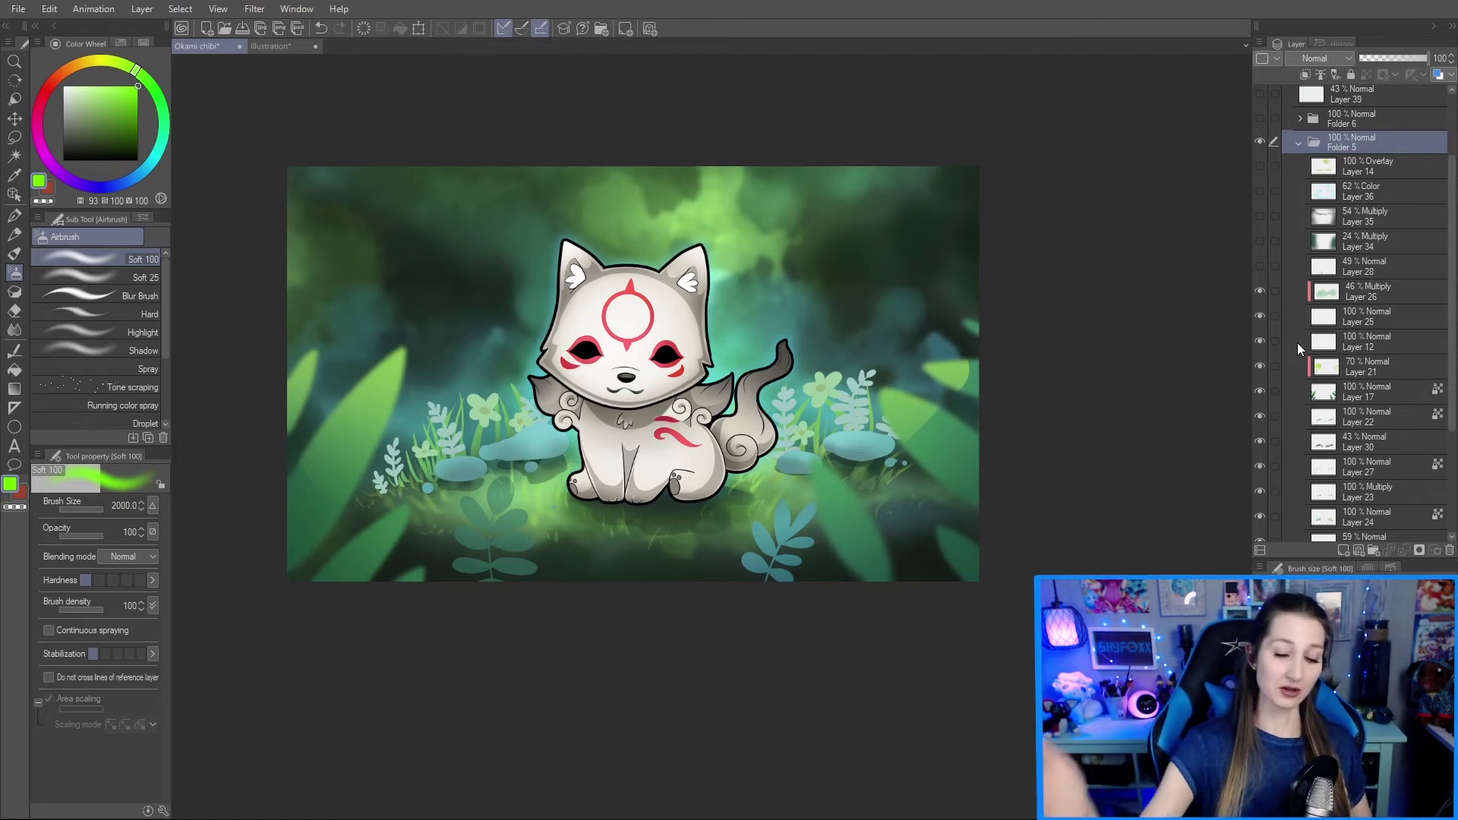
pyautogui.scroll(1, 1282, 338)
pyautogui.scroll(2, 1275, 346)
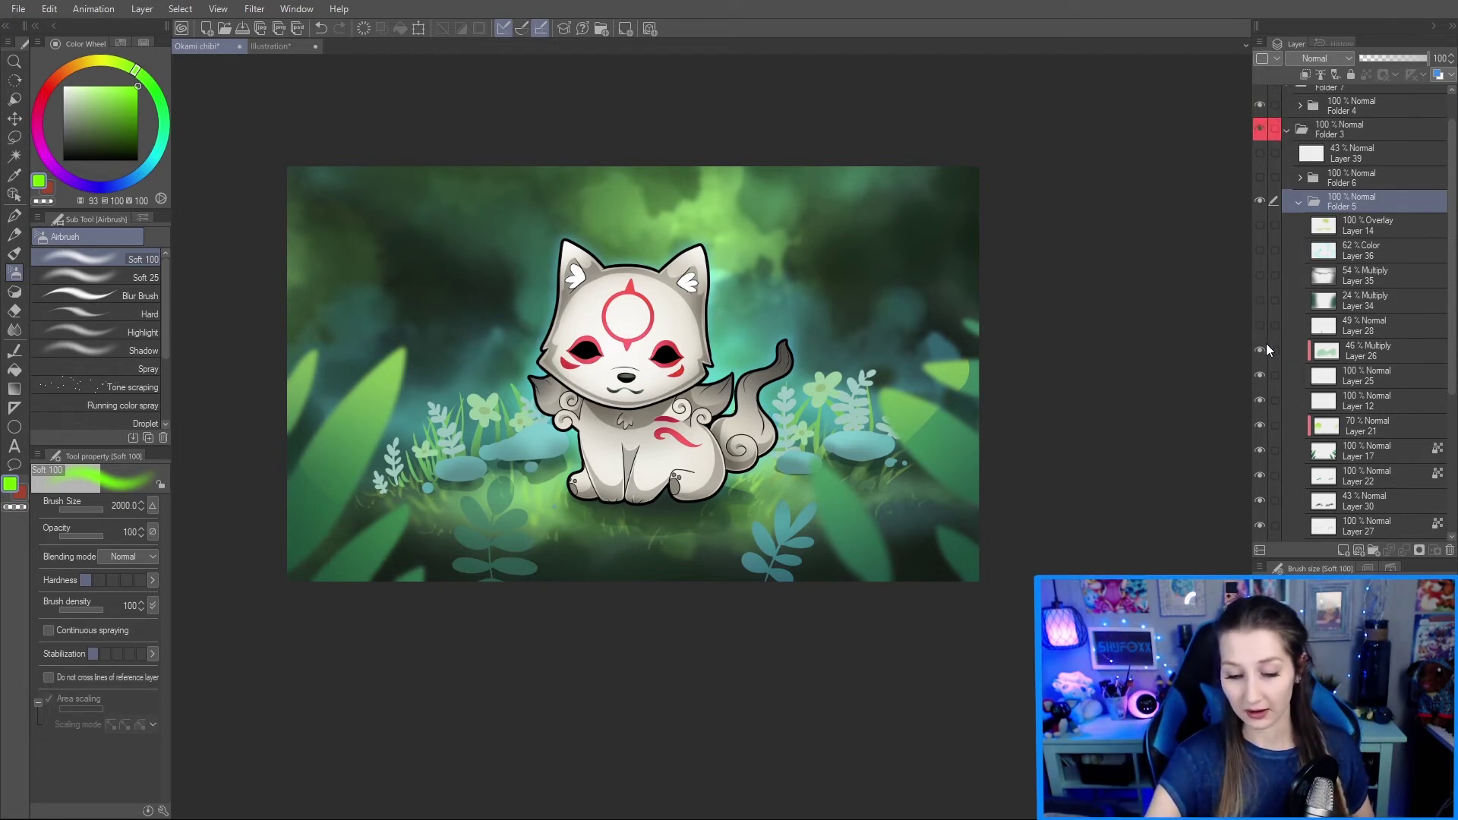
pyautogui.click(1258, 350)
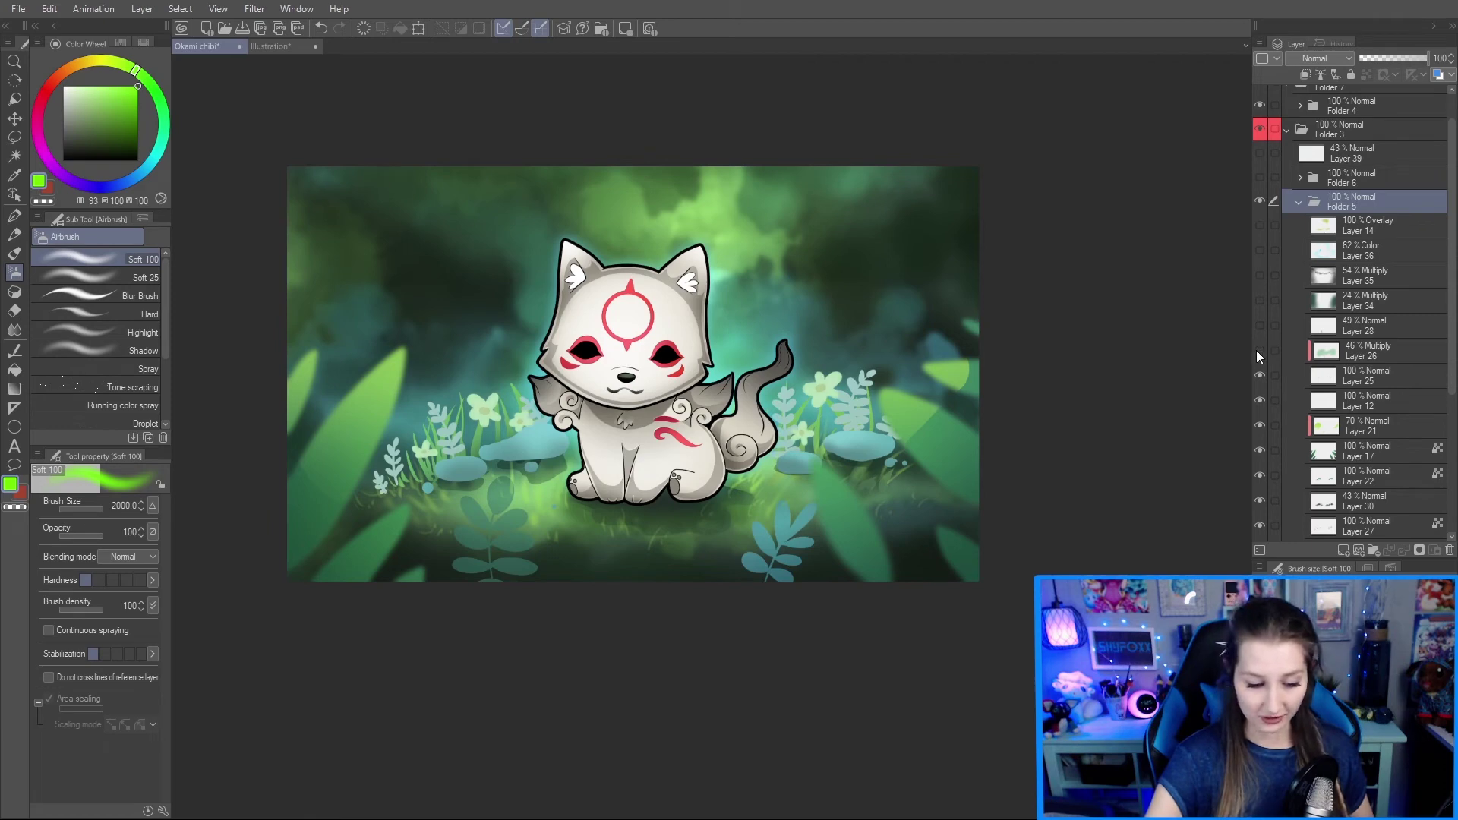
pyautogui.click(1259, 350)
pyautogui.click(1258, 350)
pyautogui.click(1258, 350)
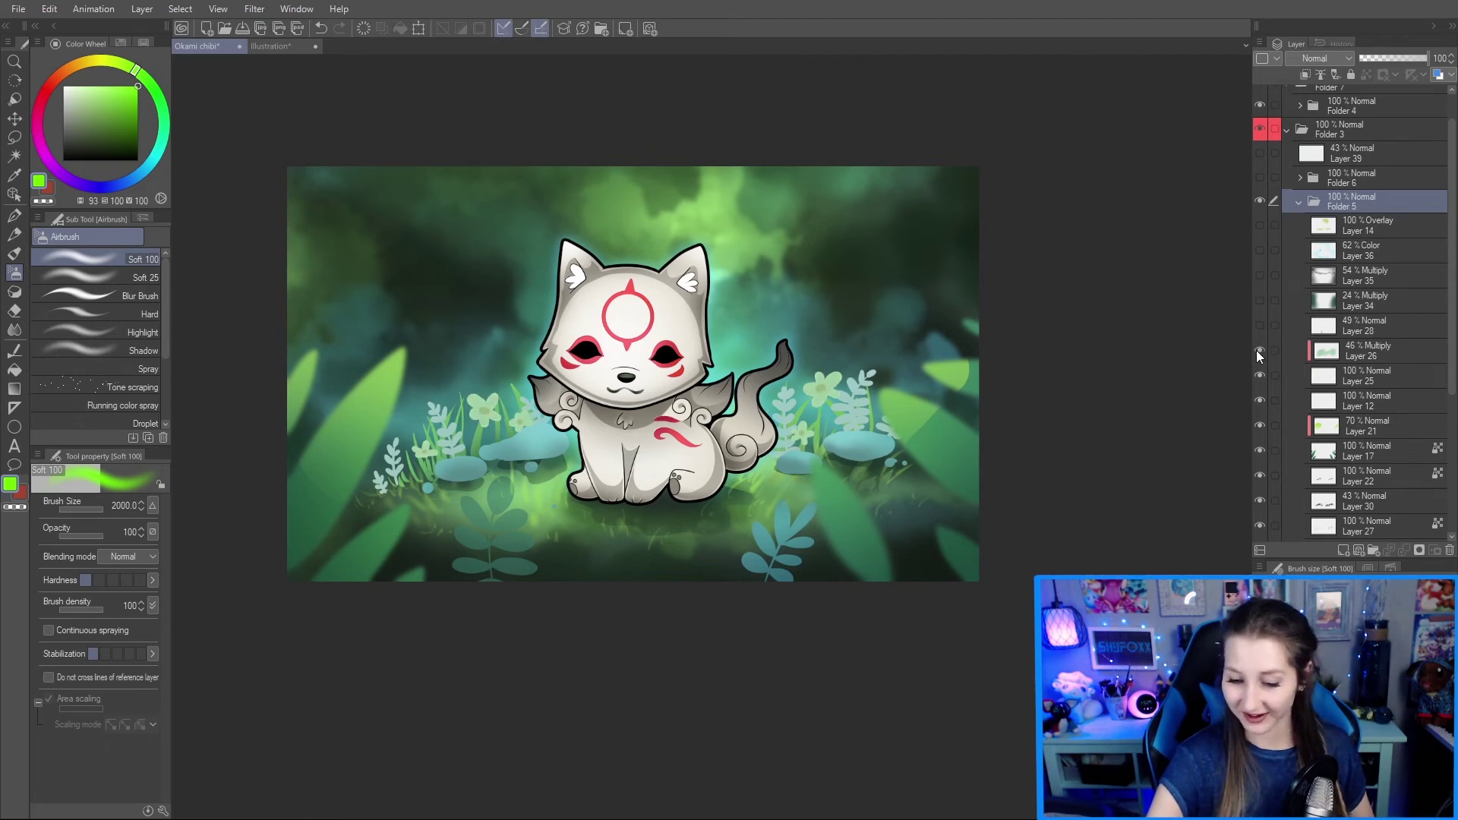
pyautogui.click(1256, 351)
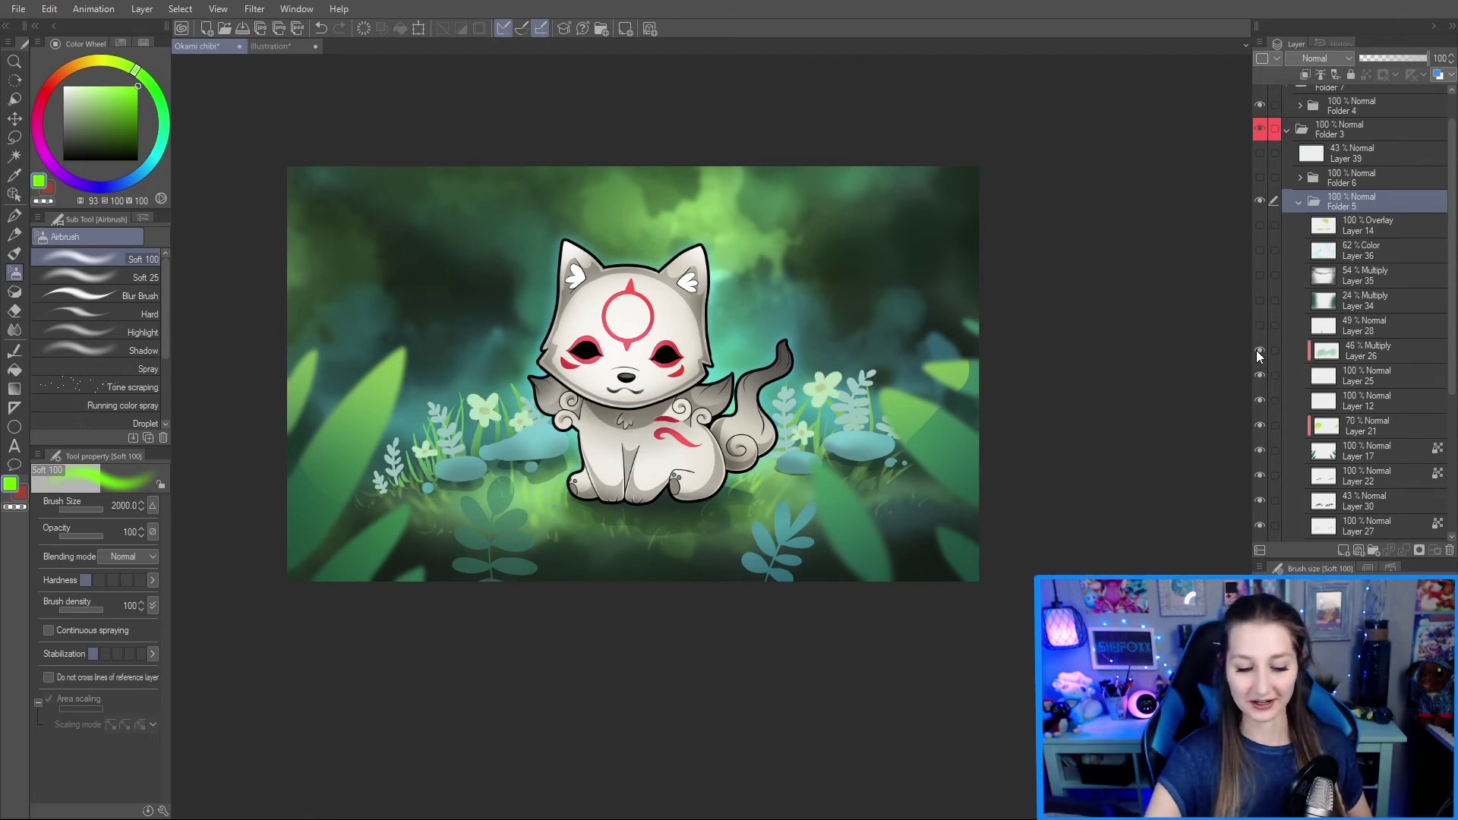
pyautogui.click(1256, 350)
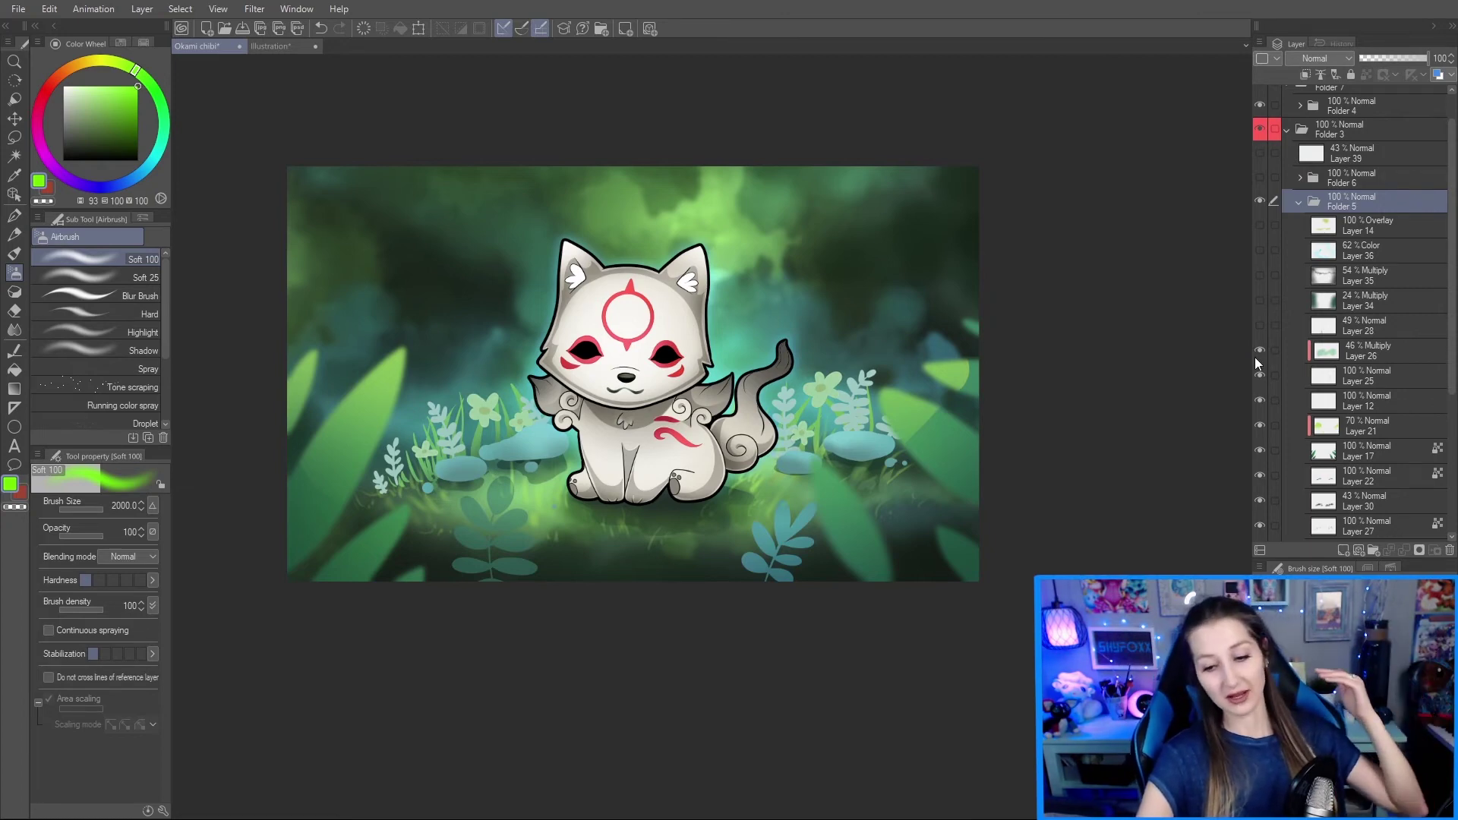
pyautogui.click(1257, 352)
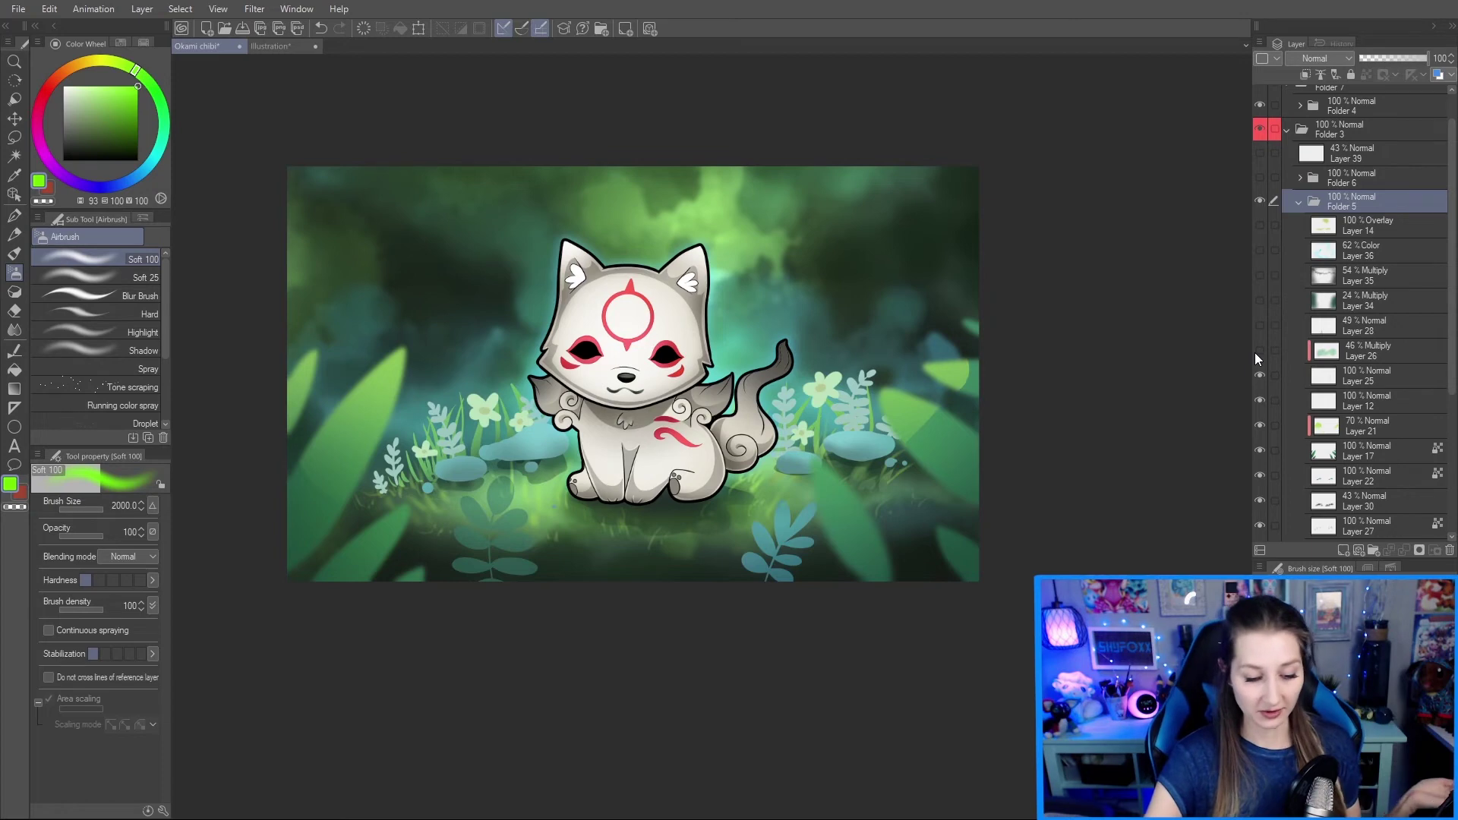
pyautogui.click(1256, 352)
pyautogui.click(1257, 352)
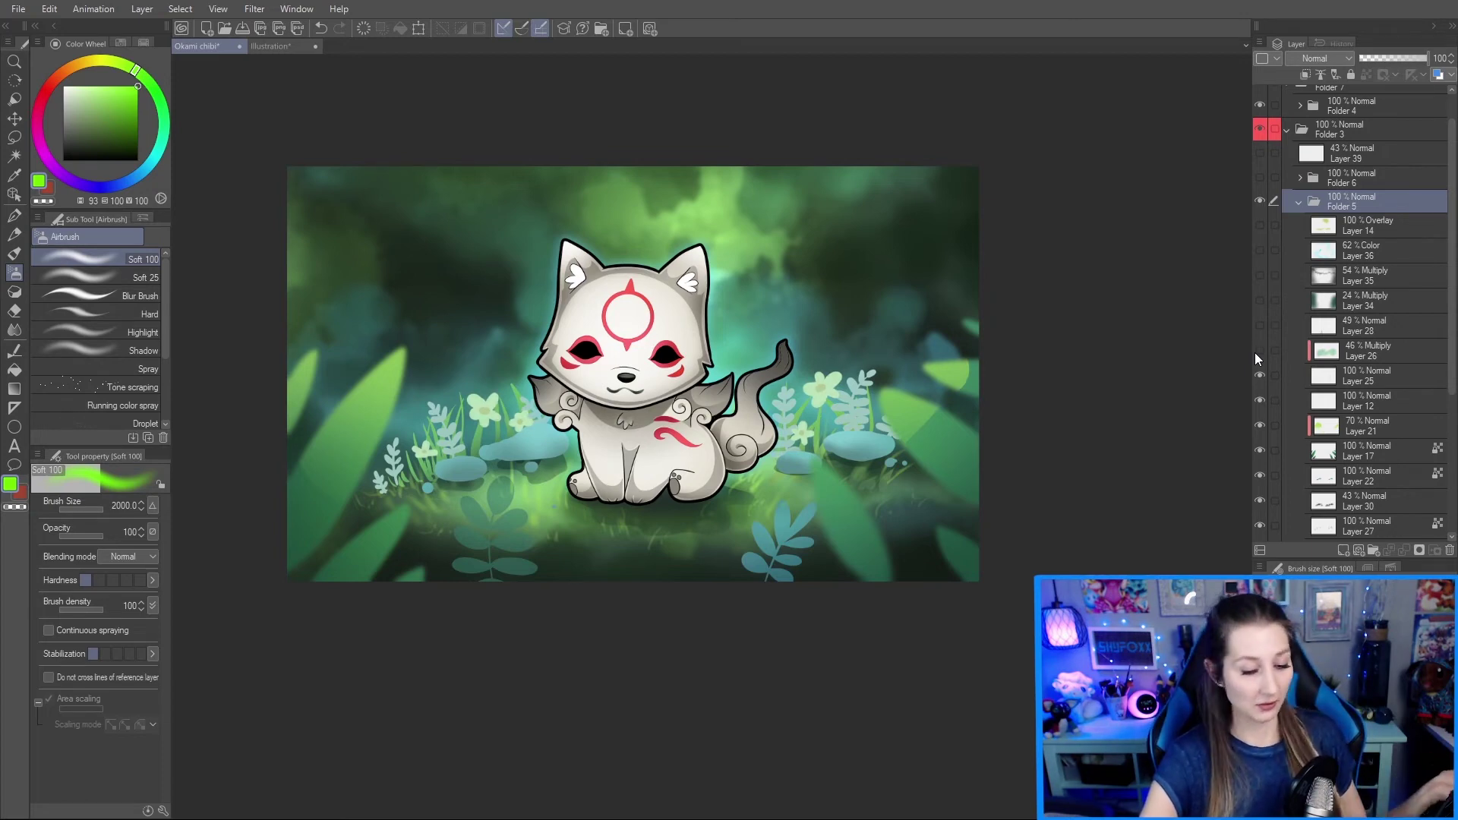
pyautogui.click(1257, 352)
pyautogui.click(1255, 351)
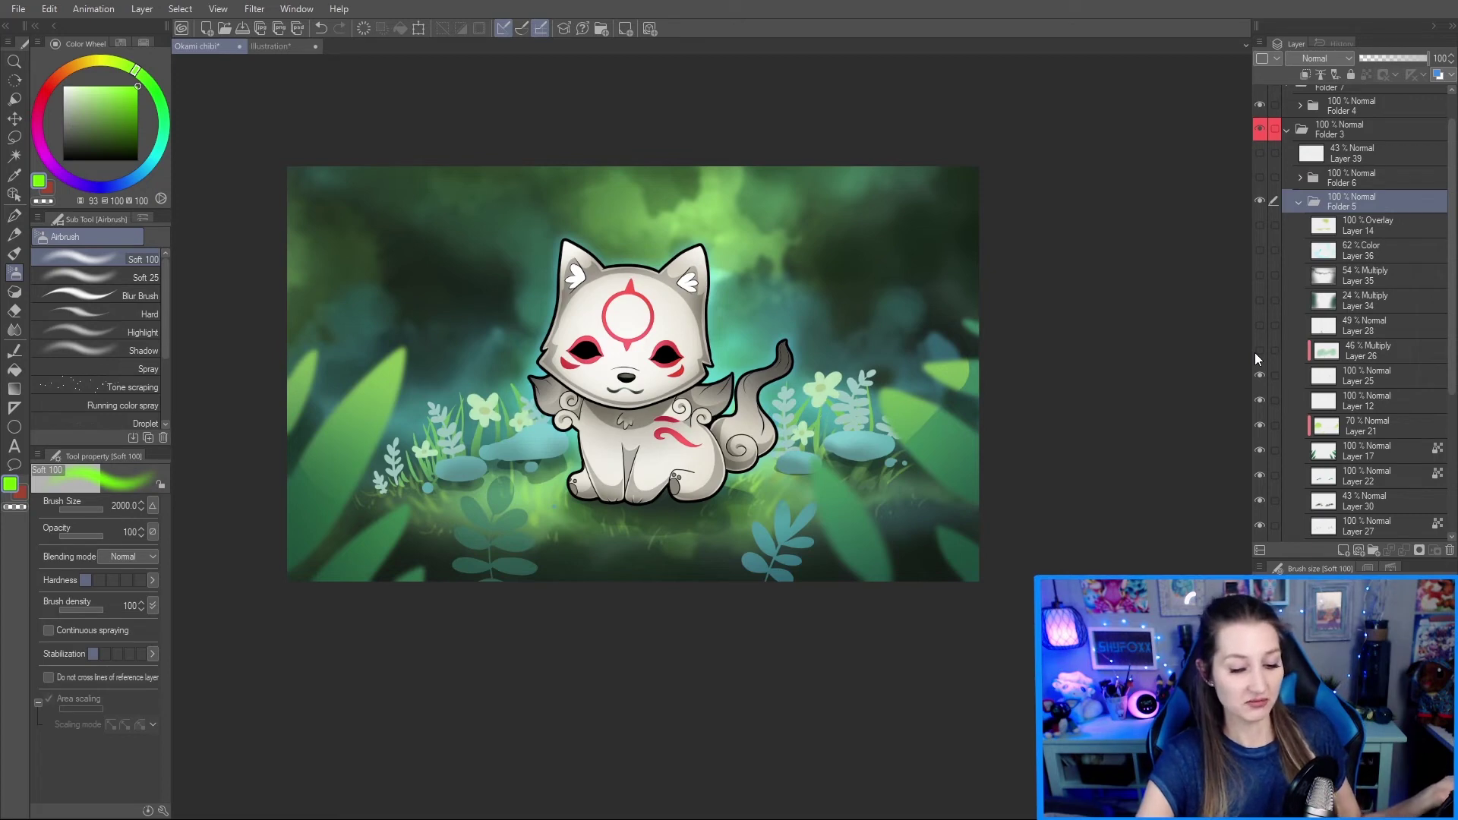
pyautogui.click(1256, 351)
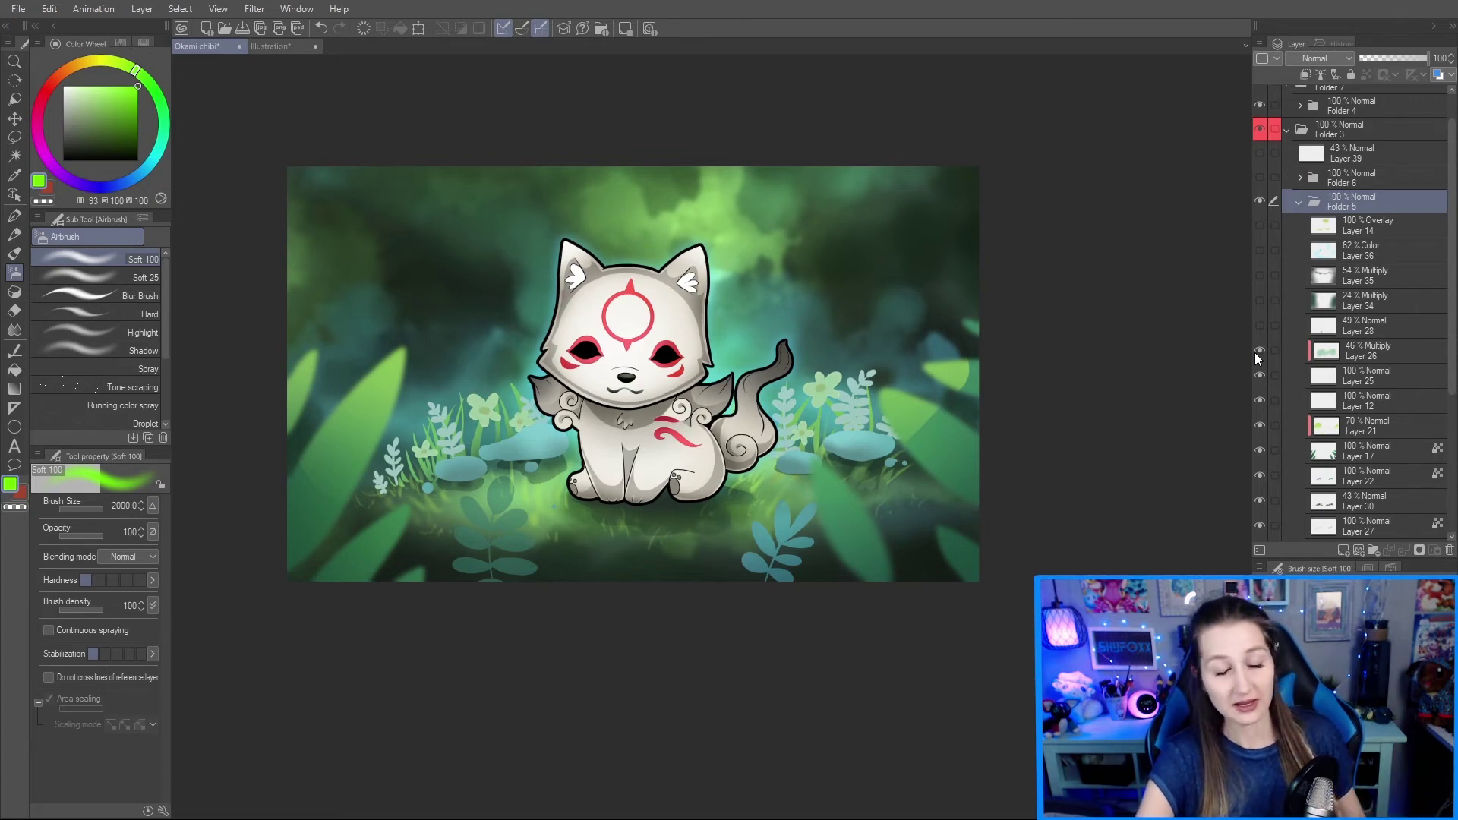
pyautogui.click(1254, 352)
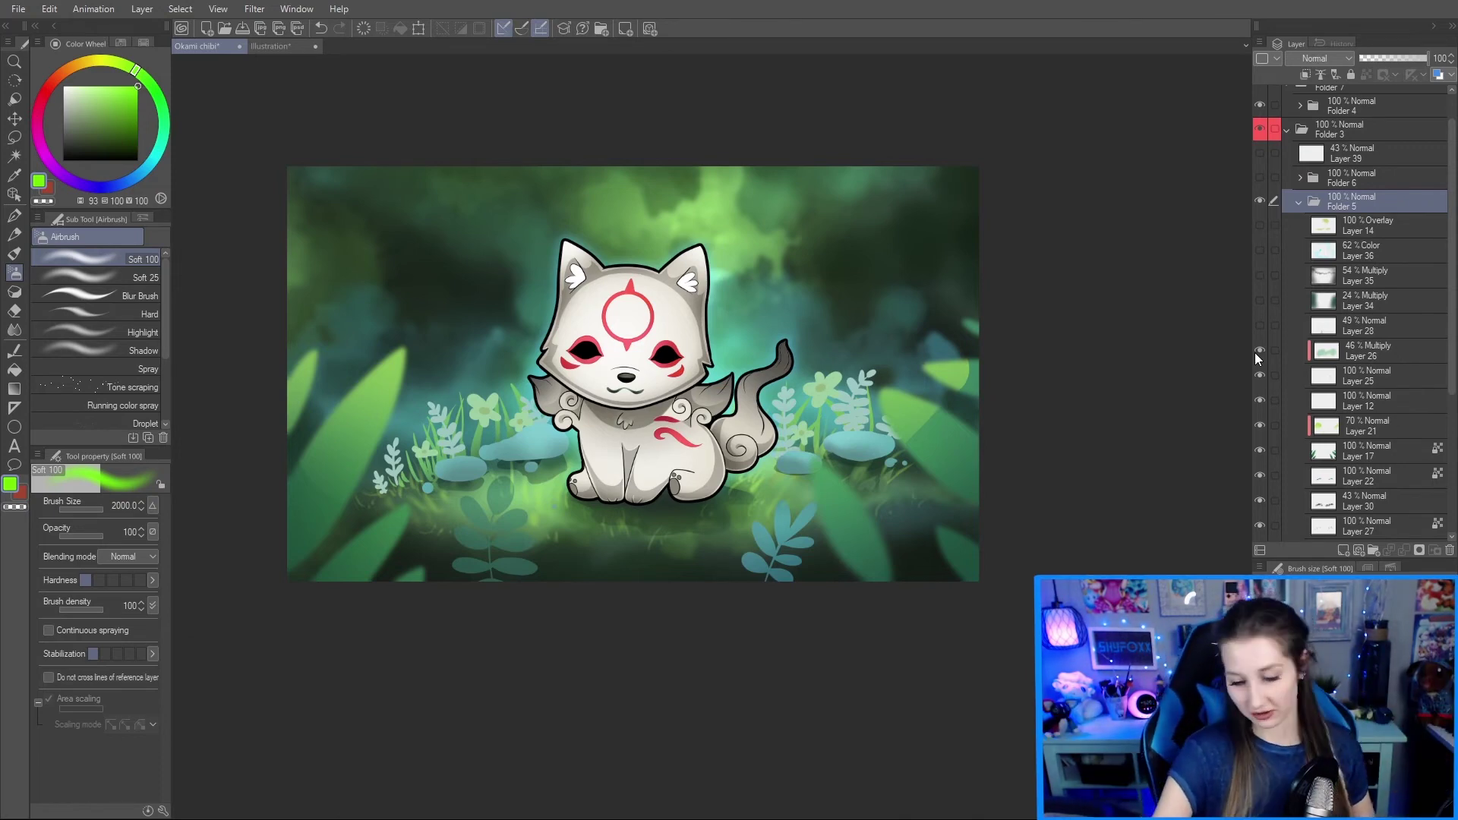
# Step: Show the pale foreground plant on Layer 28 and the 24% Multiply Layer 34, comparing the artwork with and without Layer 34
pyautogui.click(1259, 328)
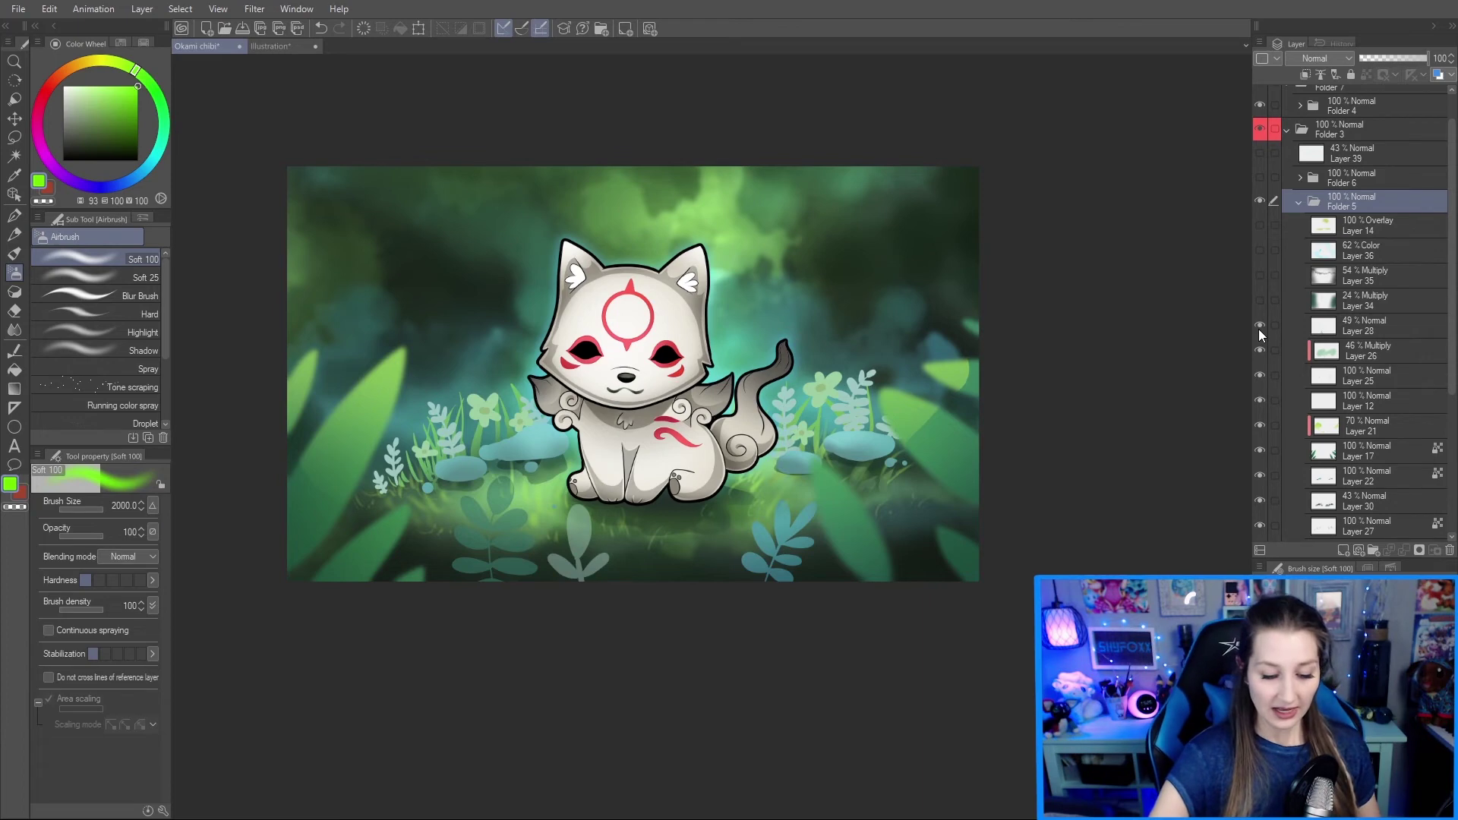
pyautogui.click(1261, 299)
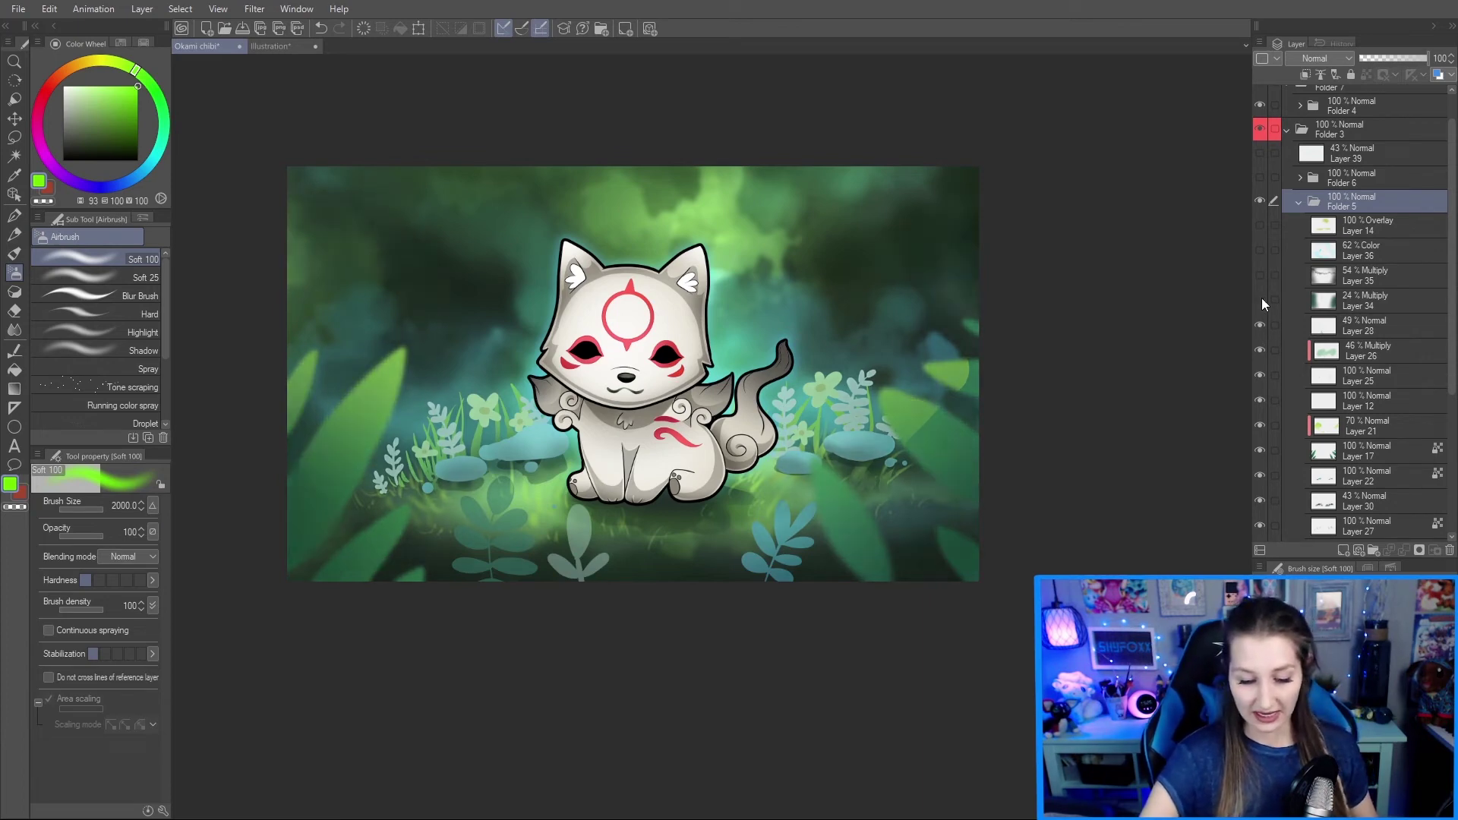
pyautogui.click(1262, 300)
pyautogui.click(1261, 300)
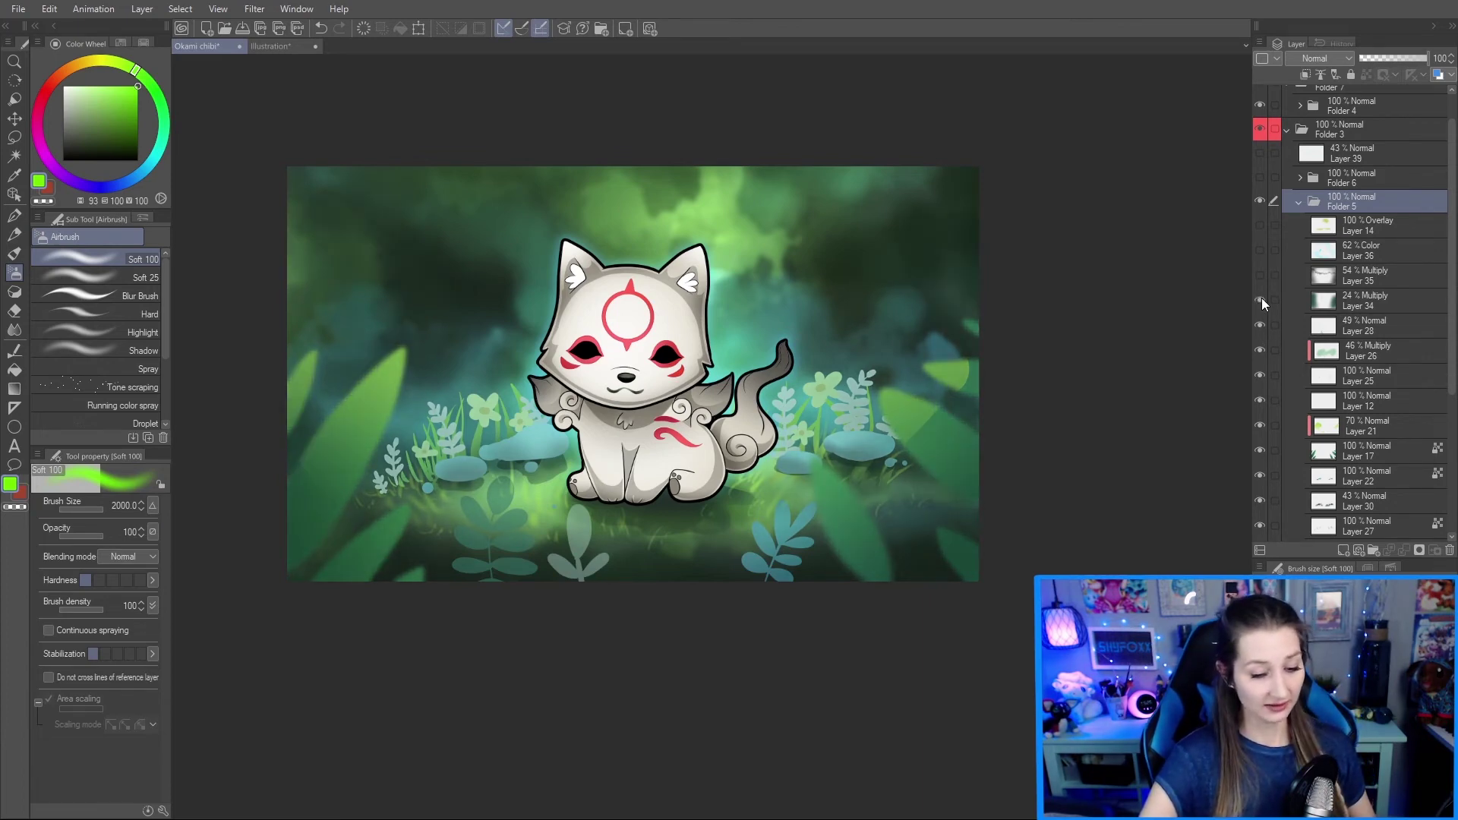
pyautogui.click(1261, 300)
pyautogui.click(1260, 299)
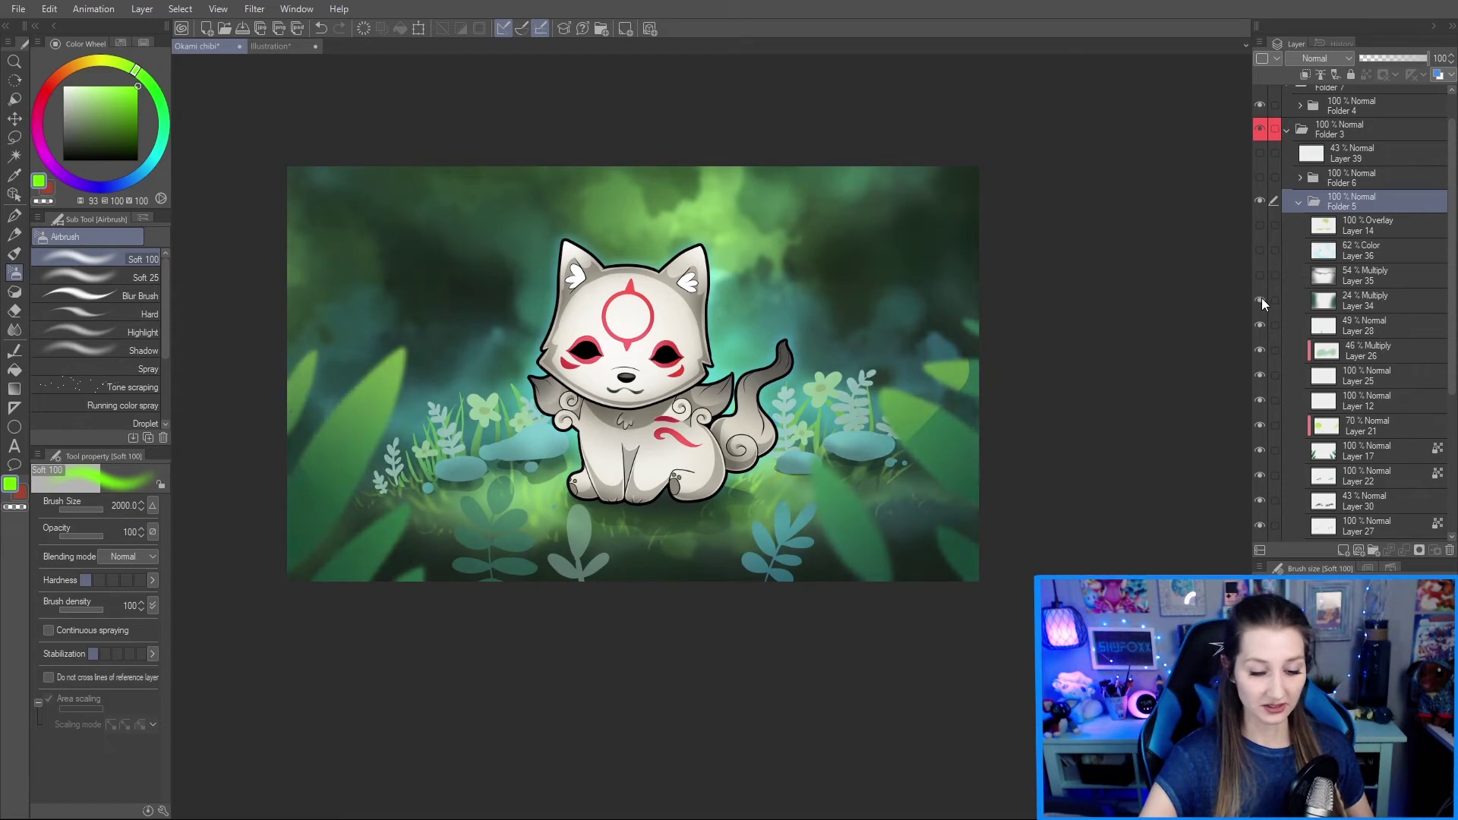
pyautogui.click(1261, 300)
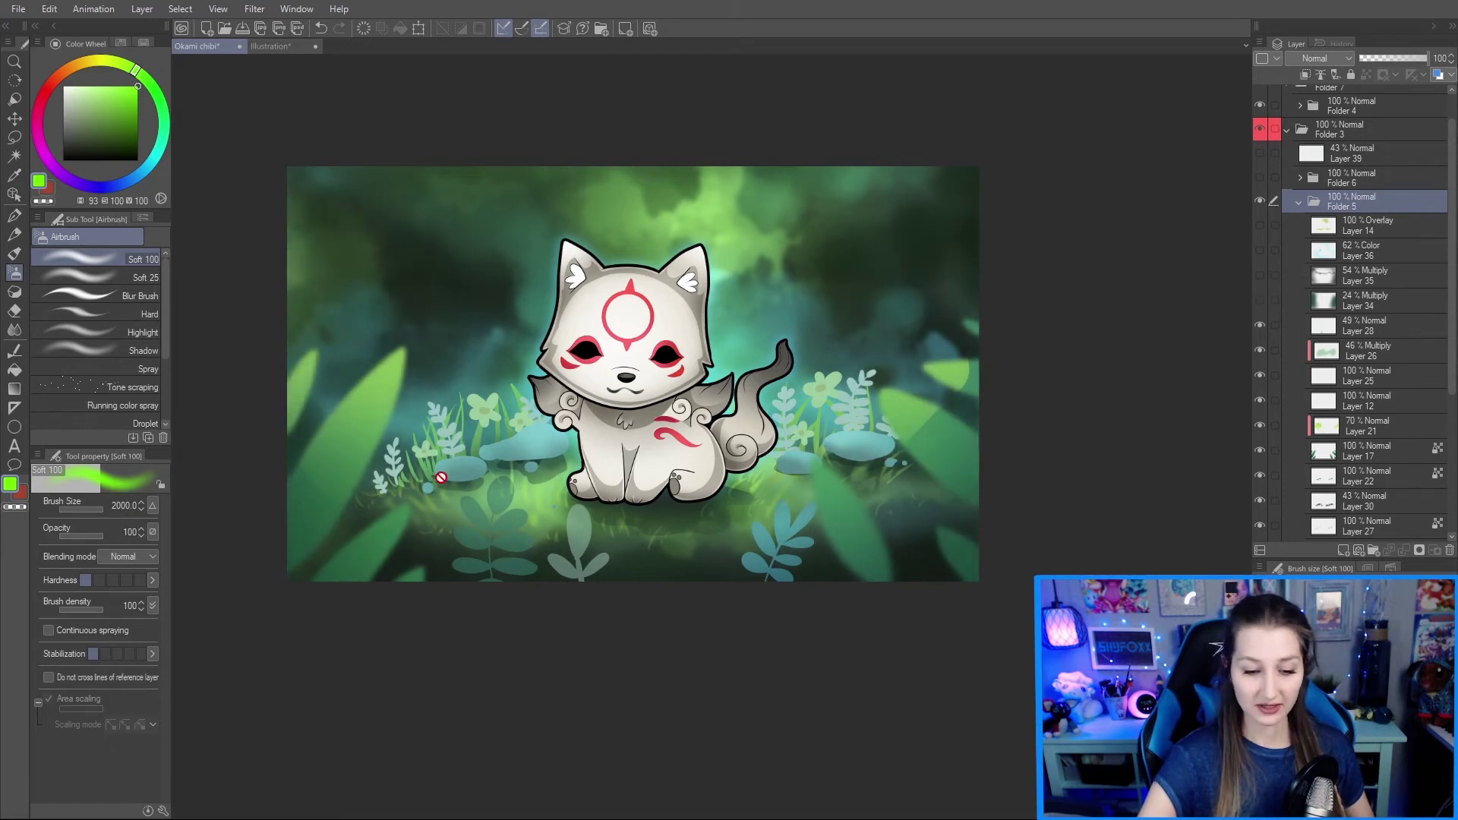
pyautogui.scroll(3, 525, 432)
pyautogui.moveTo(593, 431); pyautogui.dragTo(620, 478)
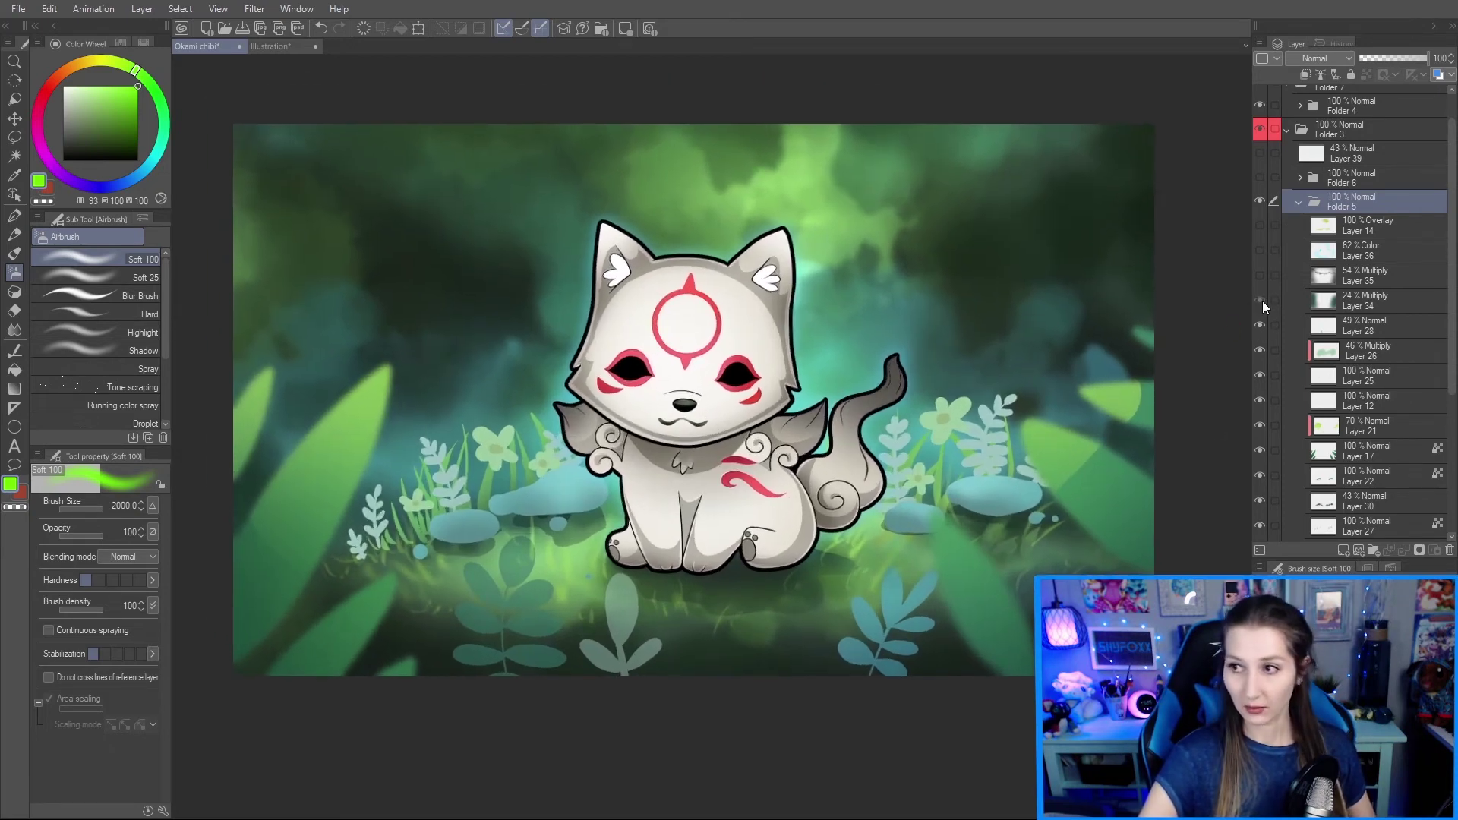
pyautogui.click(1260, 301)
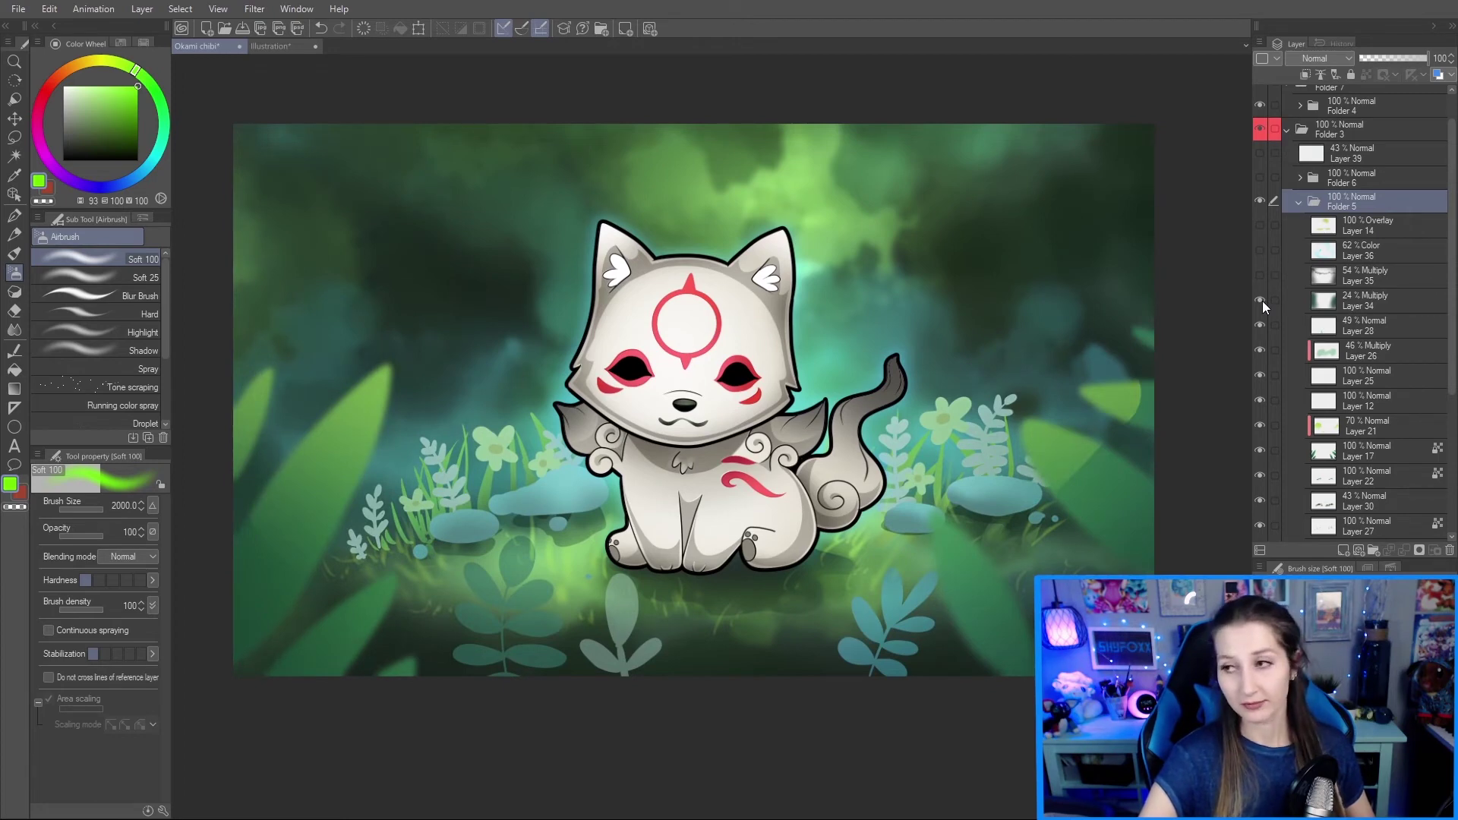
pyautogui.click(1261, 300)
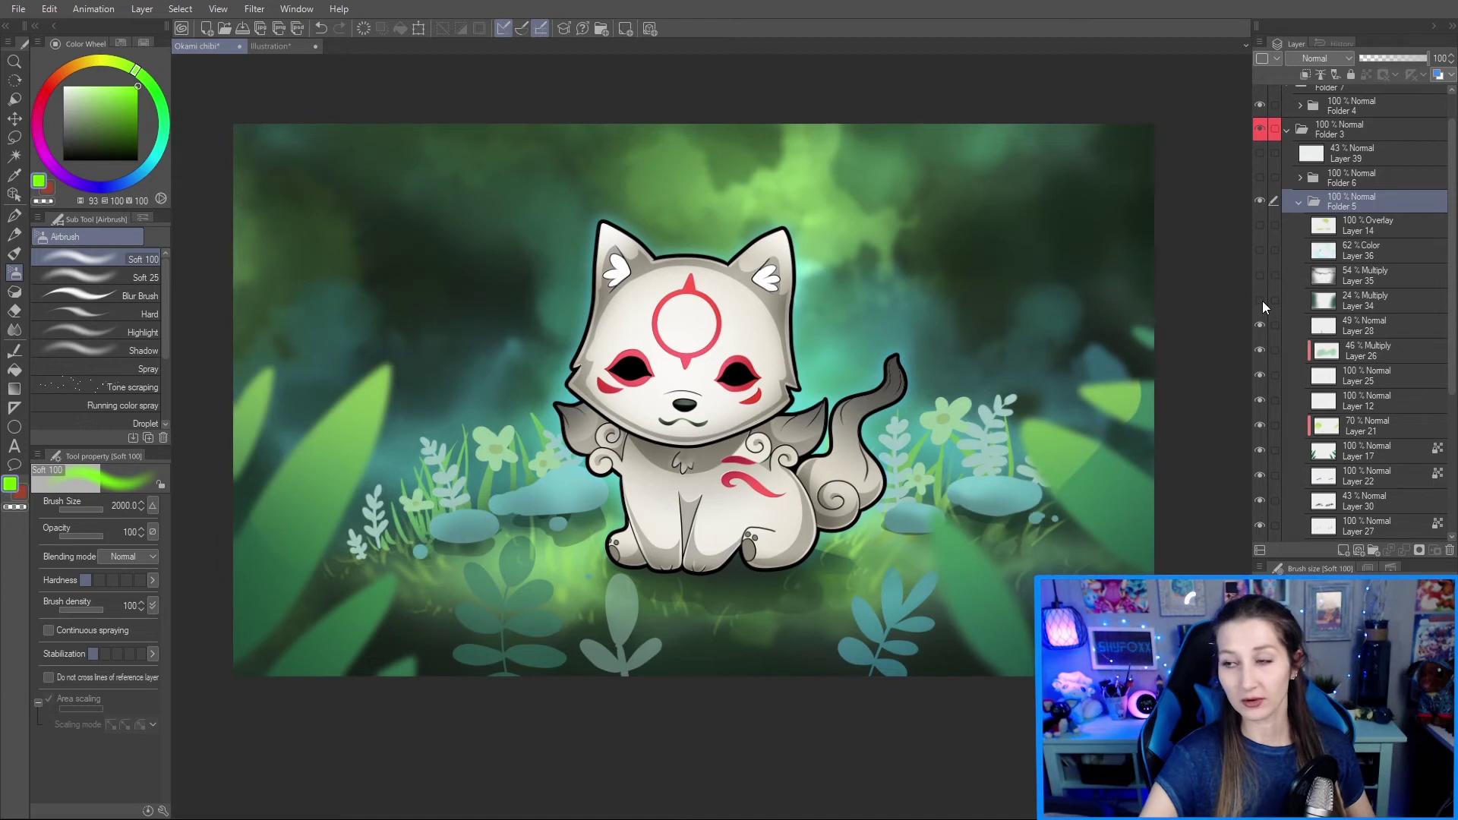
pyautogui.click(1260, 301)
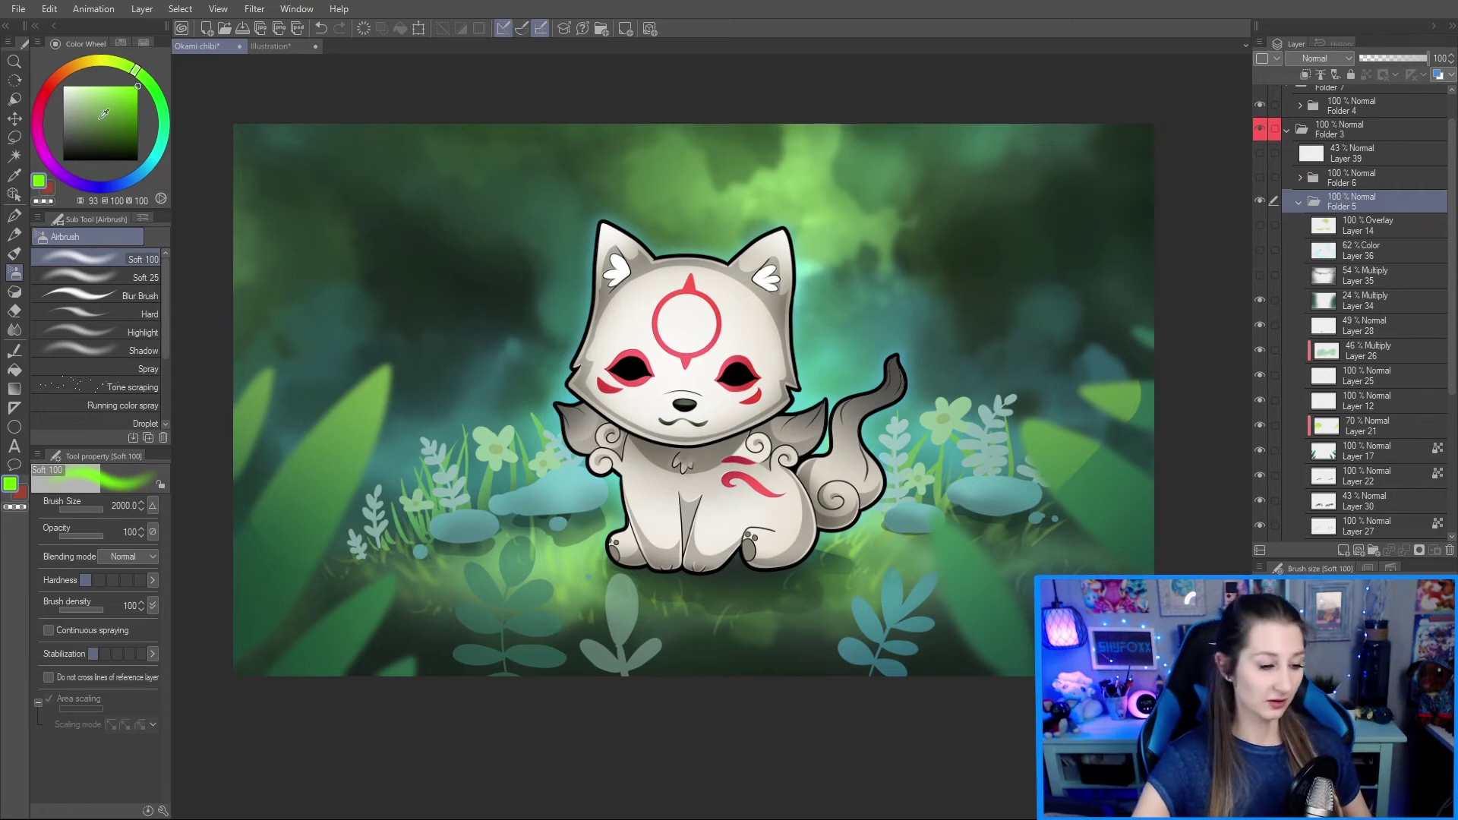
# Step: Try darkening the scene's side areas on Layer 34 with the Soft 25 airbrush in dark green of hue 93, saturation 93, value 27
pyautogui.click(132, 141)
pyautogui.click(143, 277)
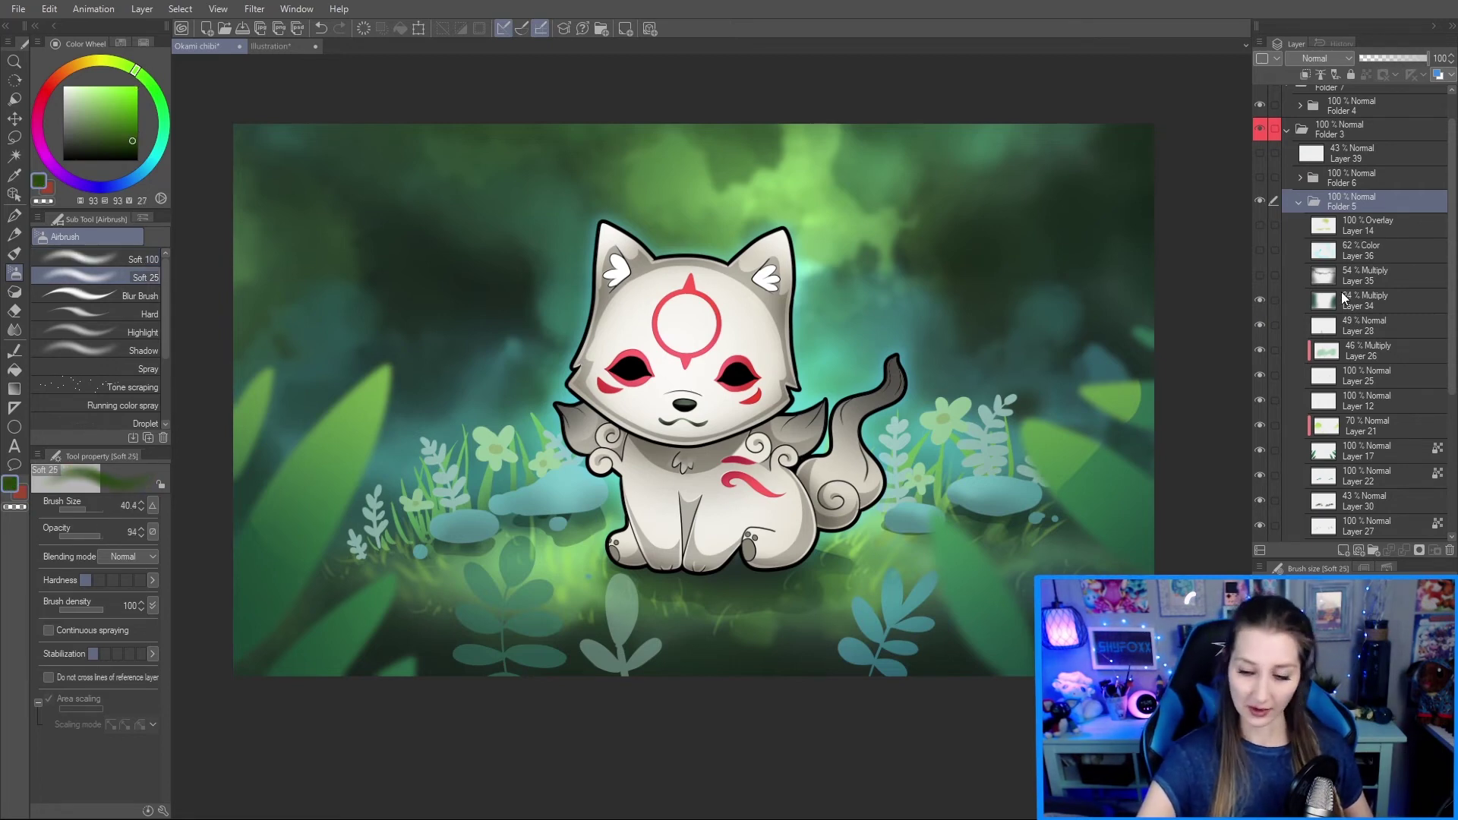
pyautogui.click(1346, 299)
pyautogui.moveTo(922, 480)
pyautogui.mouseDown()
pyautogui.moveTo(1137, 512)
pyautogui.moveTo(1157, 361)
pyautogui.moveTo(1151, 444)
pyautogui.moveTo(1101, 607)
pyautogui.moveTo(1078, 548)
pyautogui.moveTo(1150, 374)
pyautogui.mouseUp()
pyautogui.moveTo(375, 521)
pyautogui.mouseDown()
pyautogui.moveTo(310, 326)
pyautogui.moveTo(374, 537)
pyautogui.moveTo(363, 467)
pyautogui.mouseUp()
pyautogui.moveTo(1427, 61)
pyautogui.mouseDown()
pyautogui.moveTo(1445, 69)
pyautogui.moveTo(1382, 61)
pyautogui.mouseUp()
pyautogui.moveTo(1378, 116); pyautogui.dragTo(1375, 122)
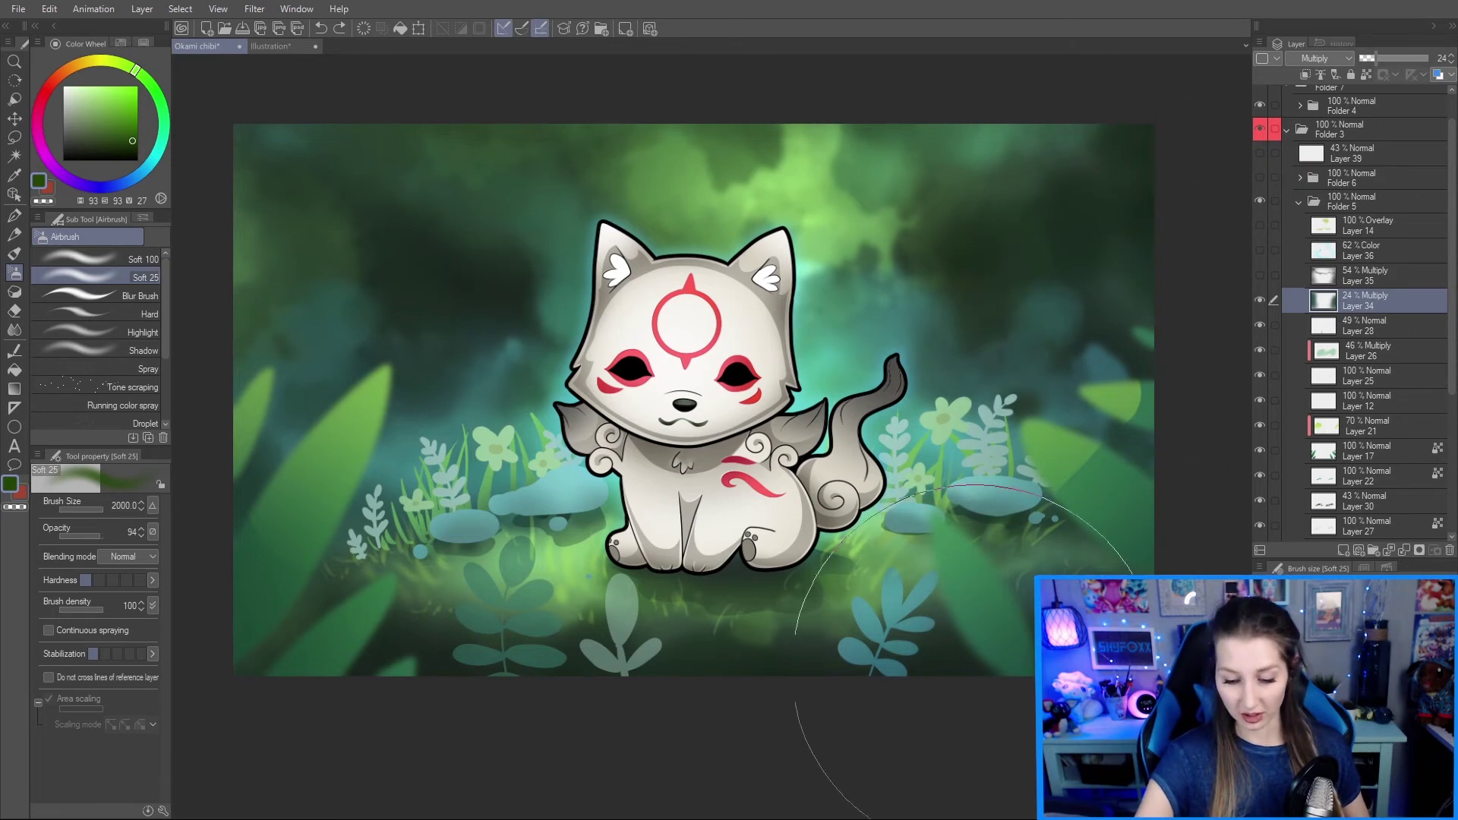
pyautogui.moveTo(1076, 560)
pyautogui.mouseDown()
pyautogui.moveTo(927, 120)
pyautogui.moveTo(288, 233)
pyautogui.moveTo(655, 621)
pyautogui.moveTo(1246, 634)
pyautogui.mouseUp()
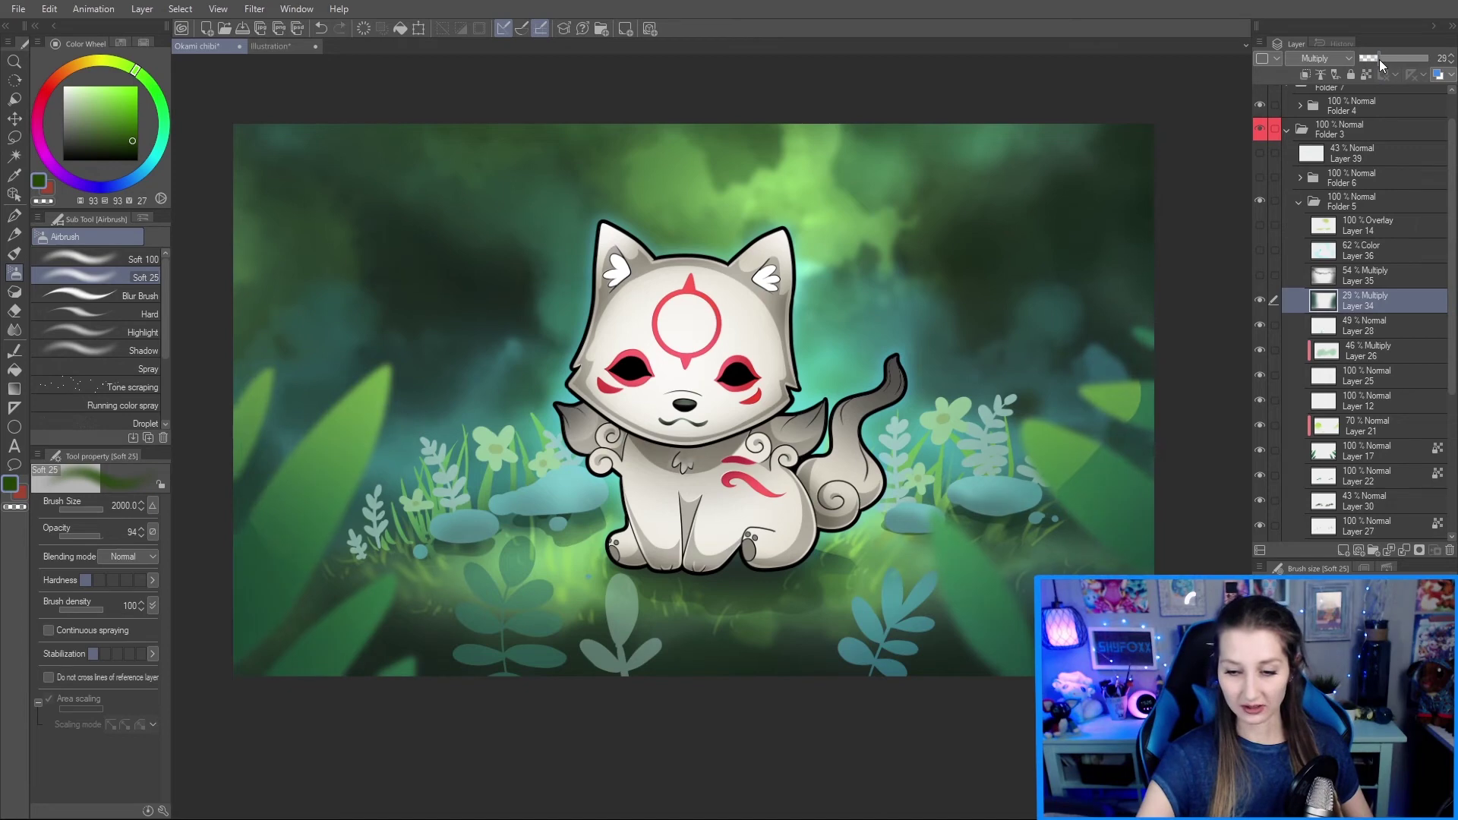
# Step: Try Layer 34 at 19% opacity, restore it to 24%, and show the 54% Multiply Layer 35
pyautogui.moveTo(1383, 64)
pyautogui.mouseDown()
pyautogui.moveTo(1401, 65)
pyautogui.moveTo(1351, 65)
pyautogui.moveTo(1365, 71)
pyautogui.mouseUp()
pyautogui.click(1370, 61)
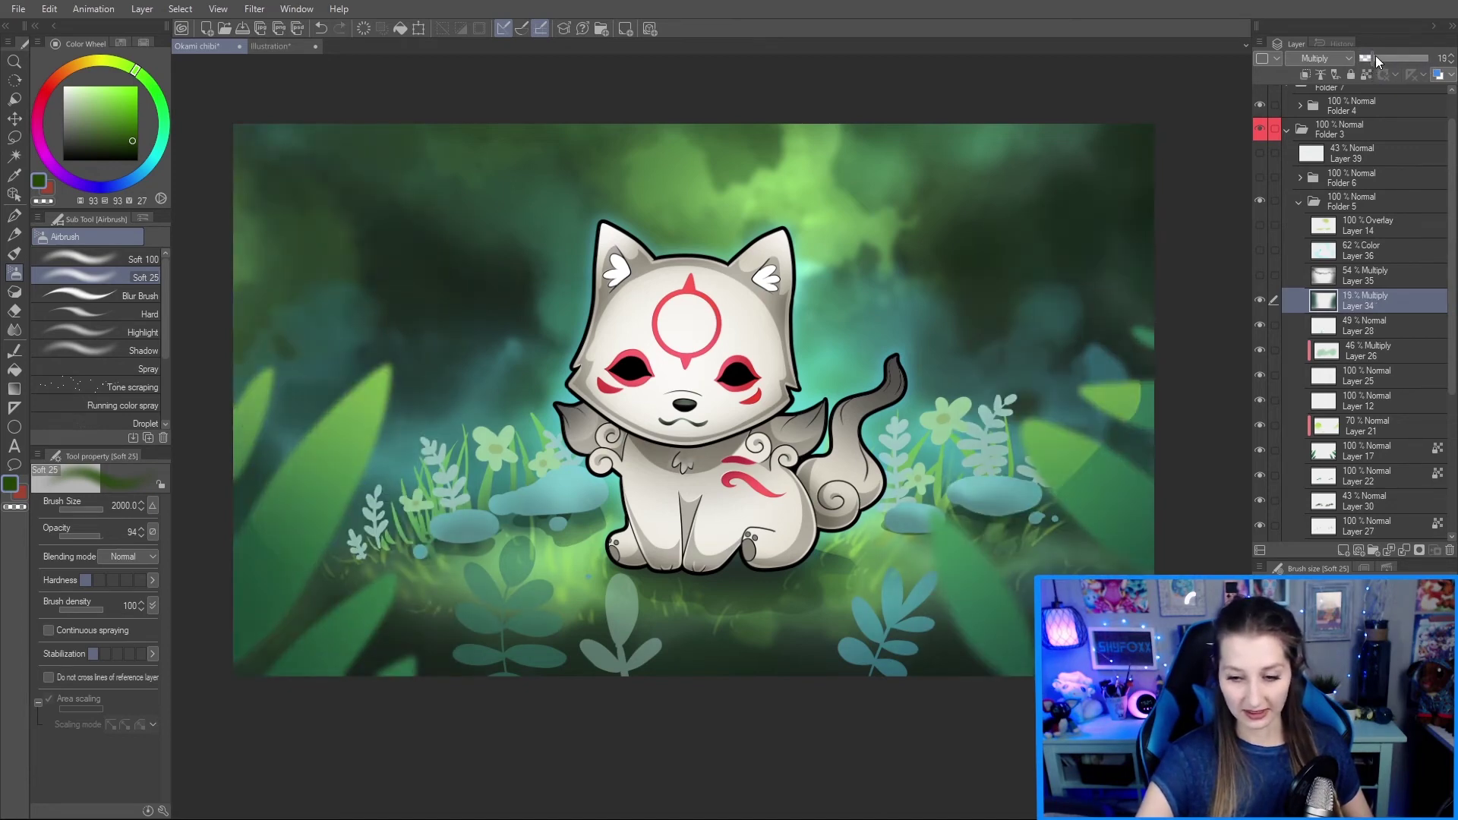
pyautogui.click(1377, 58)
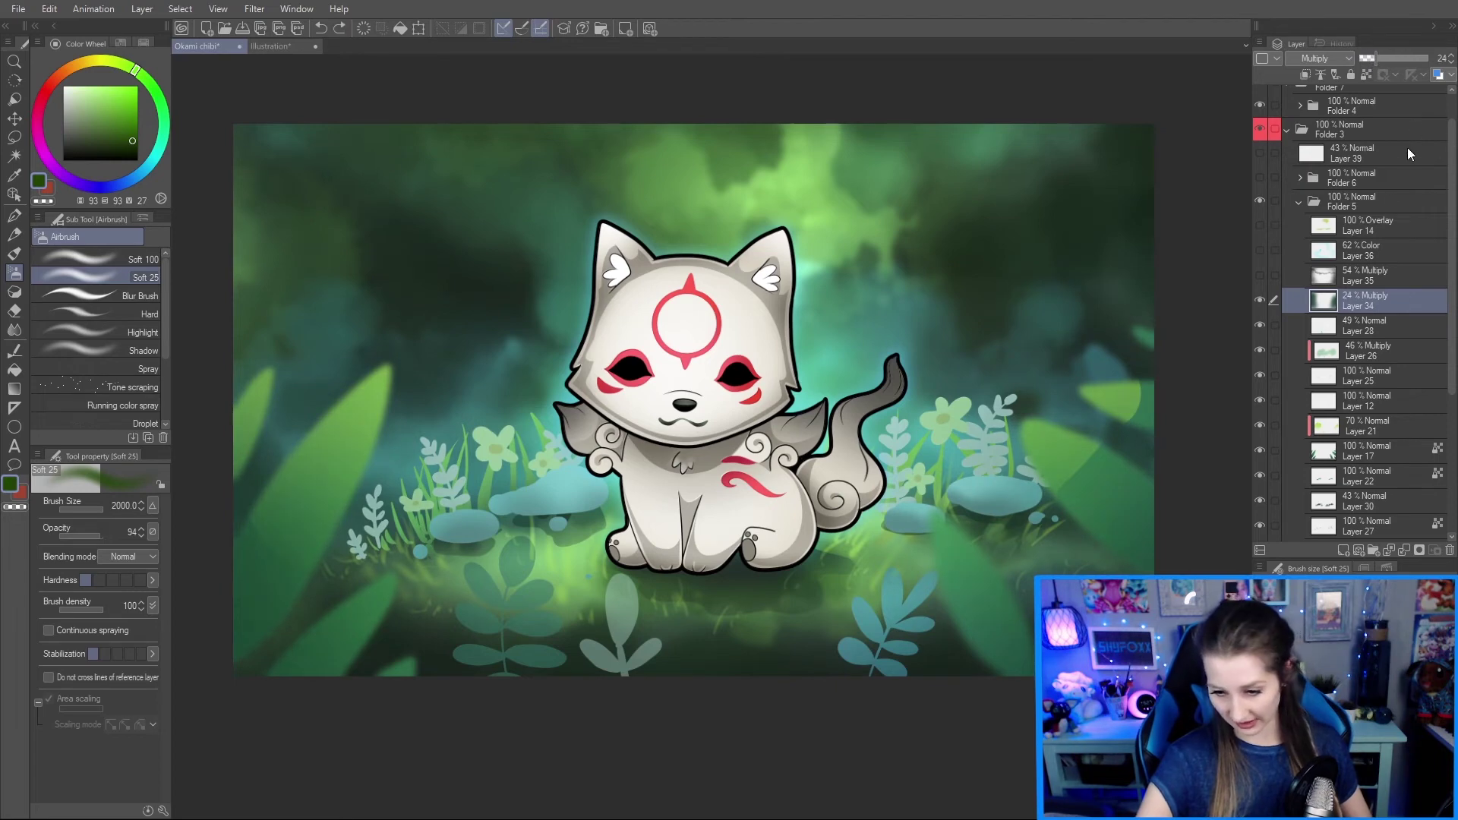
pyautogui.click(1262, 278)
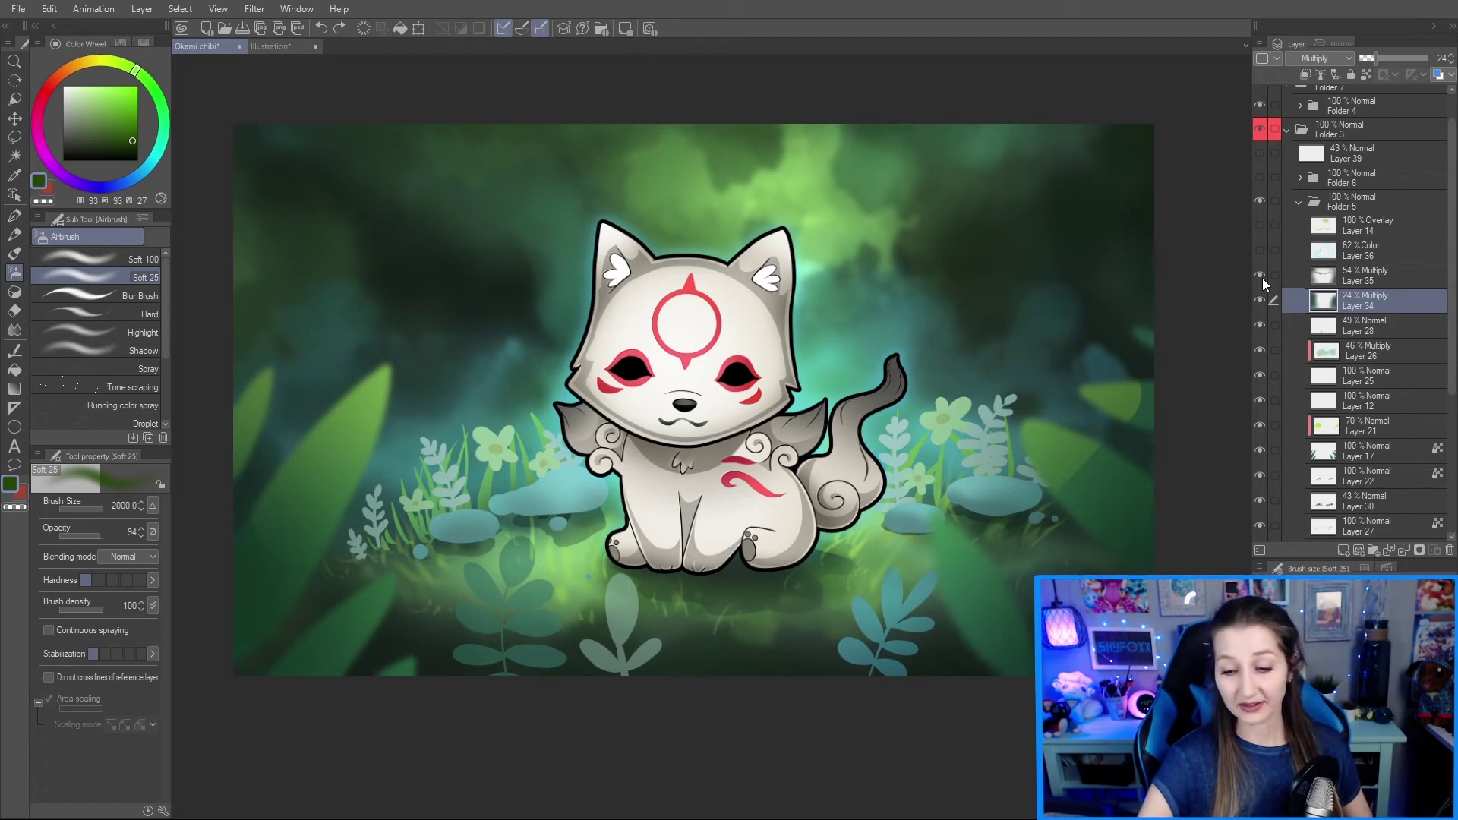
# Step: Switch the 54% Multiply Layer 35 off and on repeatedly to compare its shading on the background
pyautogui.click(1260, 276)
pyautogui.click(1261, 275)
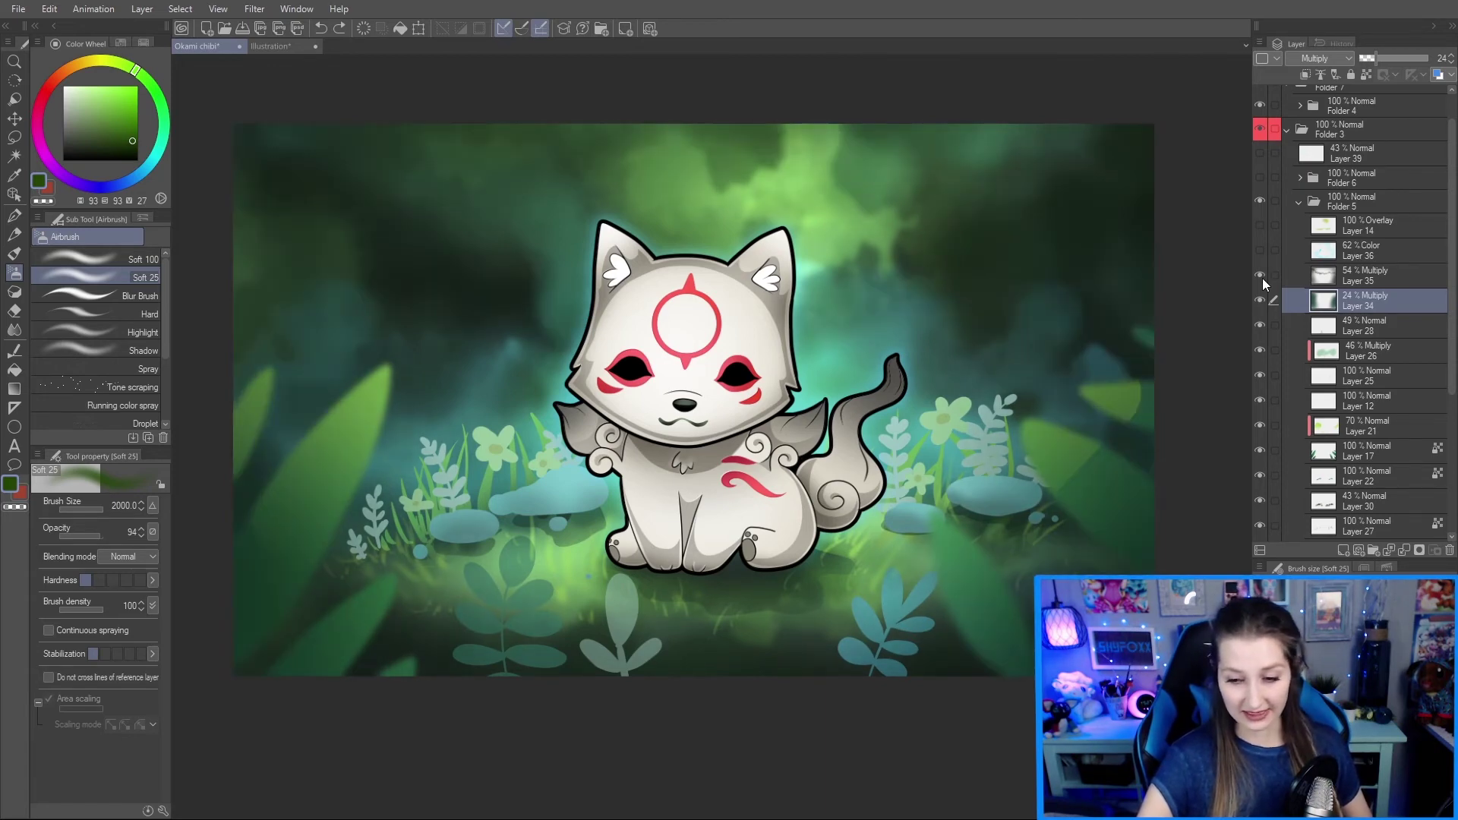
pyautogui.click(1261, 276)
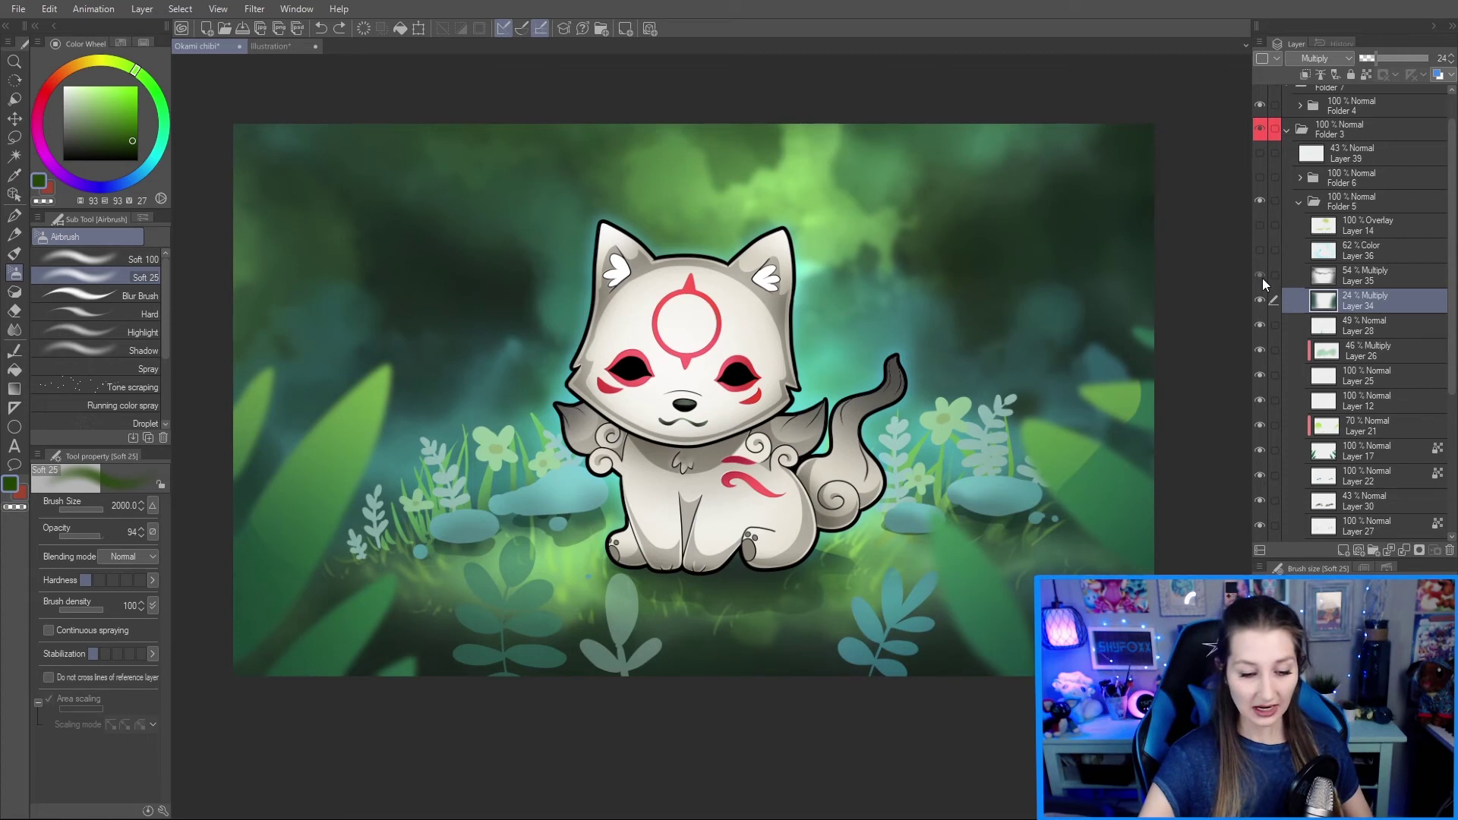
pyautogui.click(1260, 276)
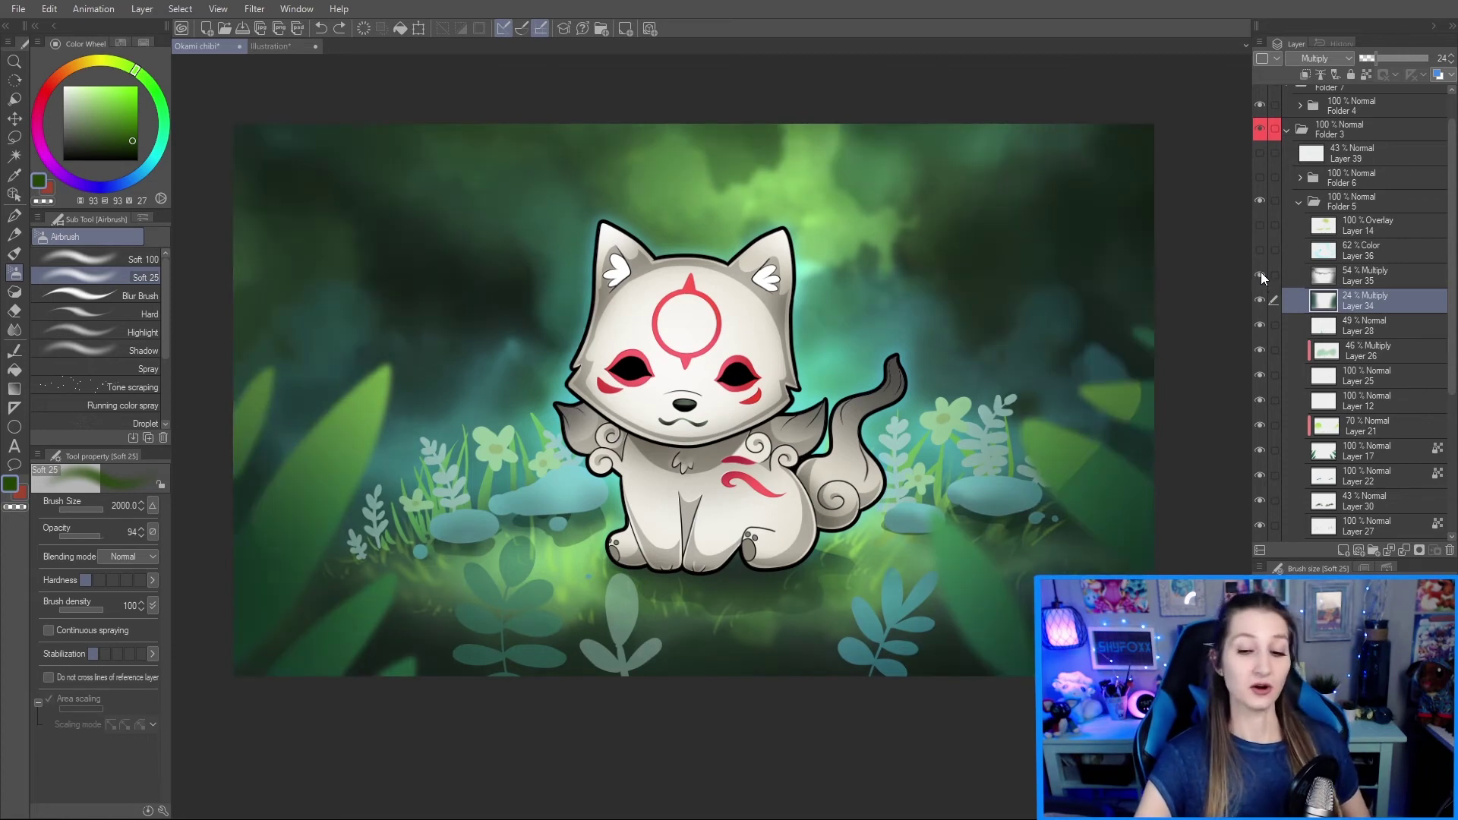
pyautogui.click(1261, 274)
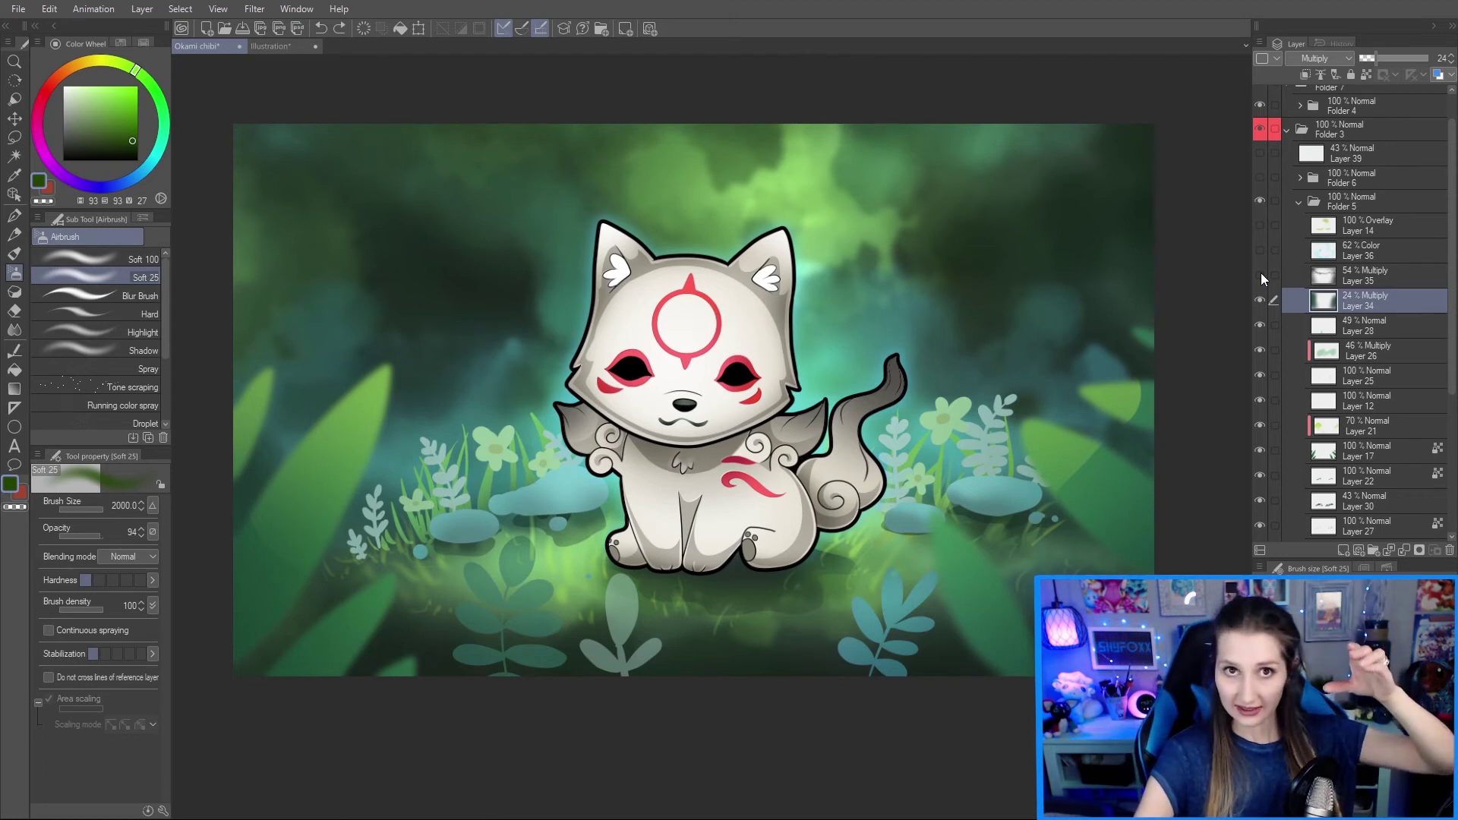
pyautogui.click(1260, 275)
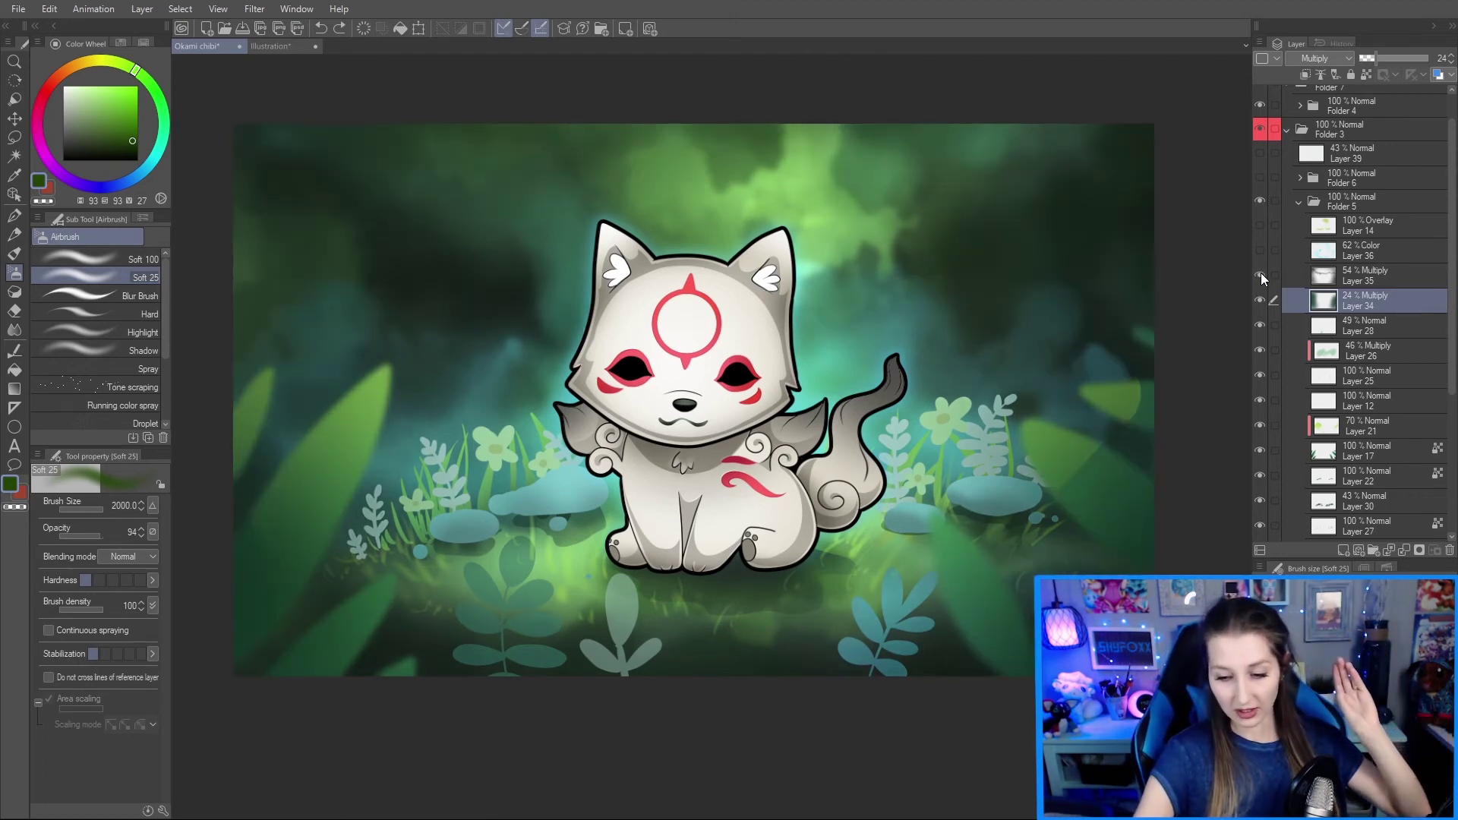
pyautogui.click(1260, 275)
pyautogui.click(1260, 275)
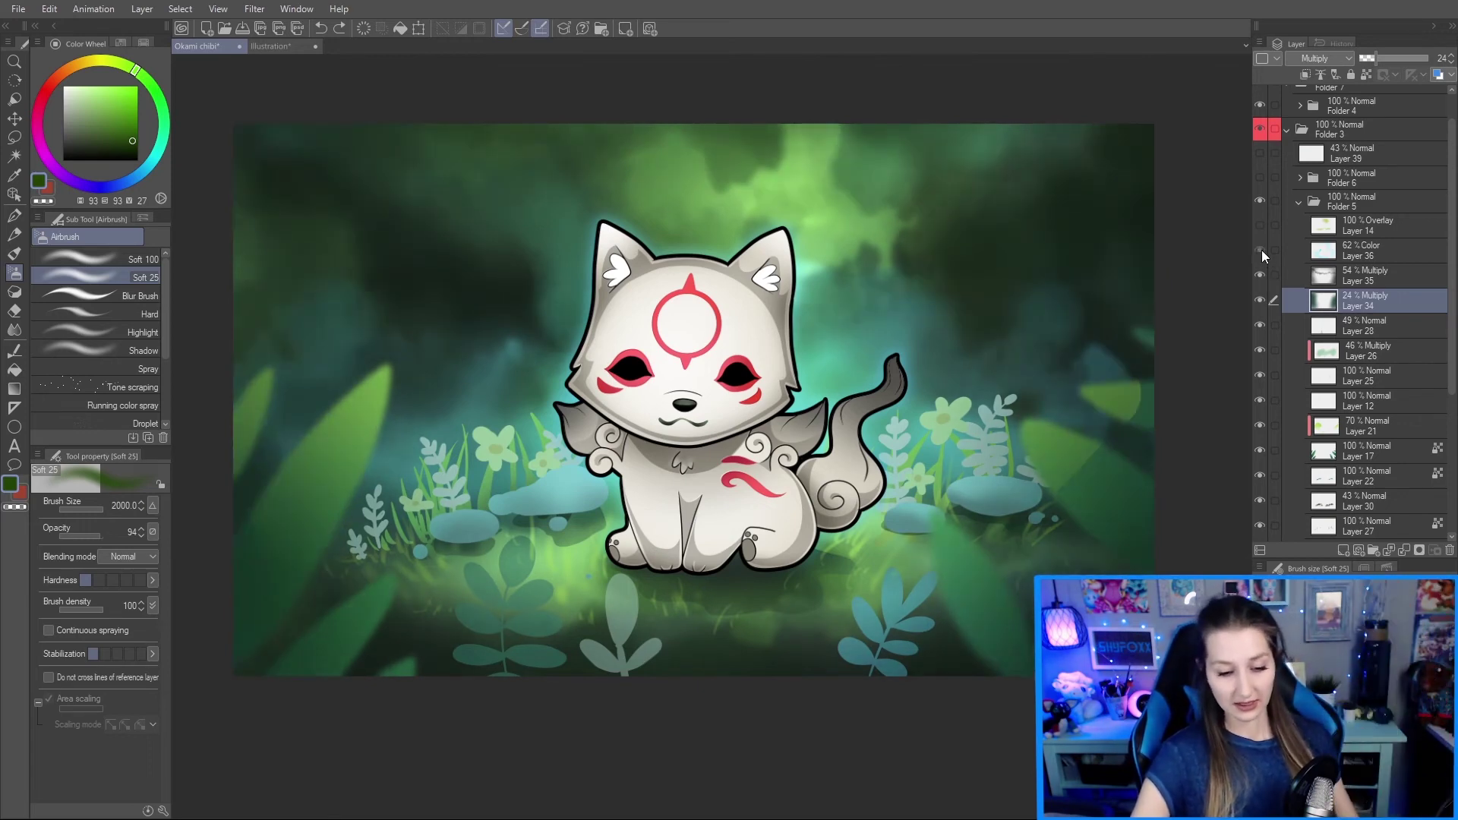
# Step: Show the 62% Color Layer 36, switching it on and off to compare how it tints the foreground plants
pyautogui.click(1261, 251)
pyautogui.click(1261, 250)
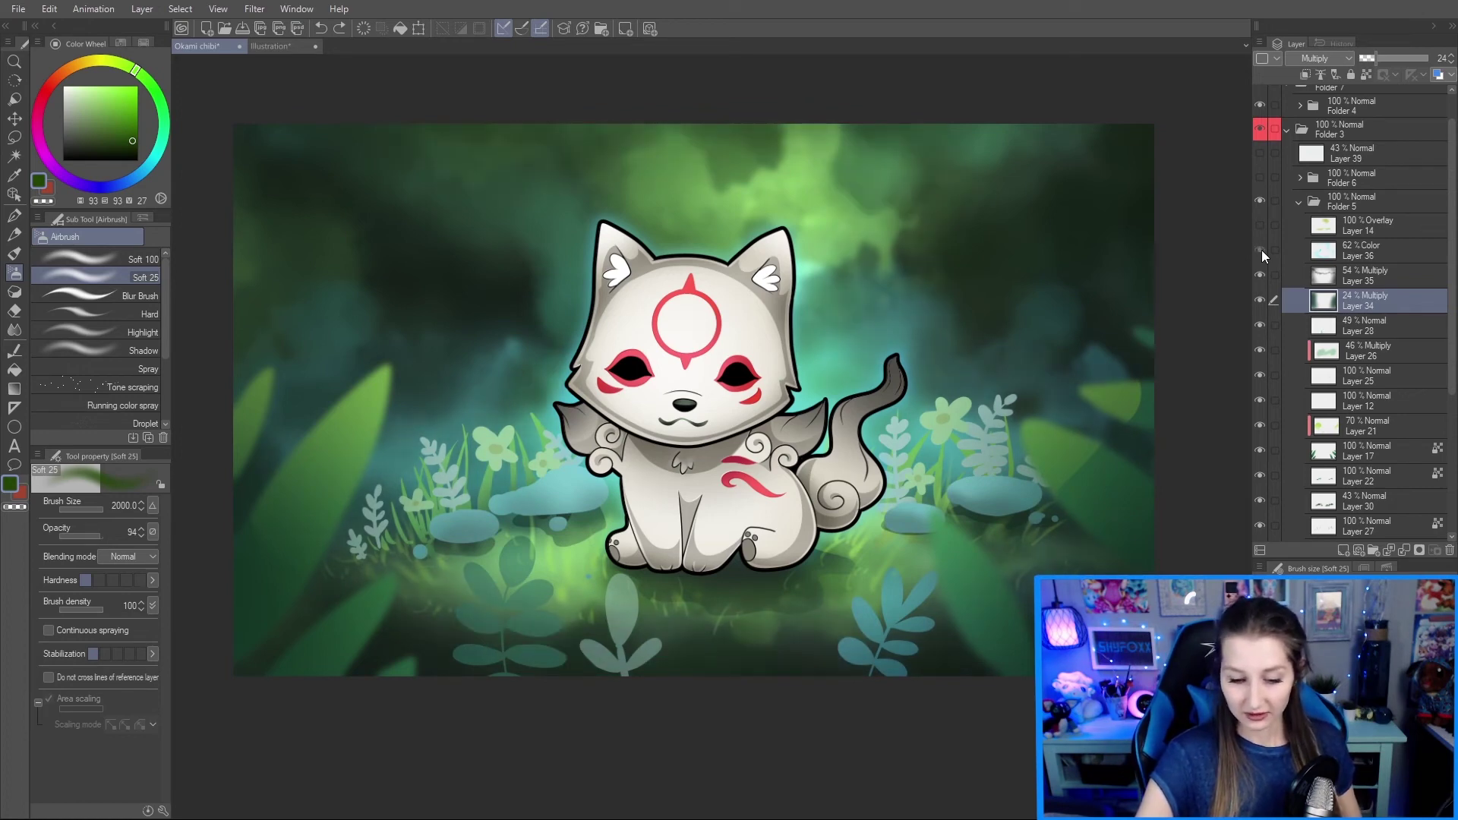
pyautogui.click(1261, 249)
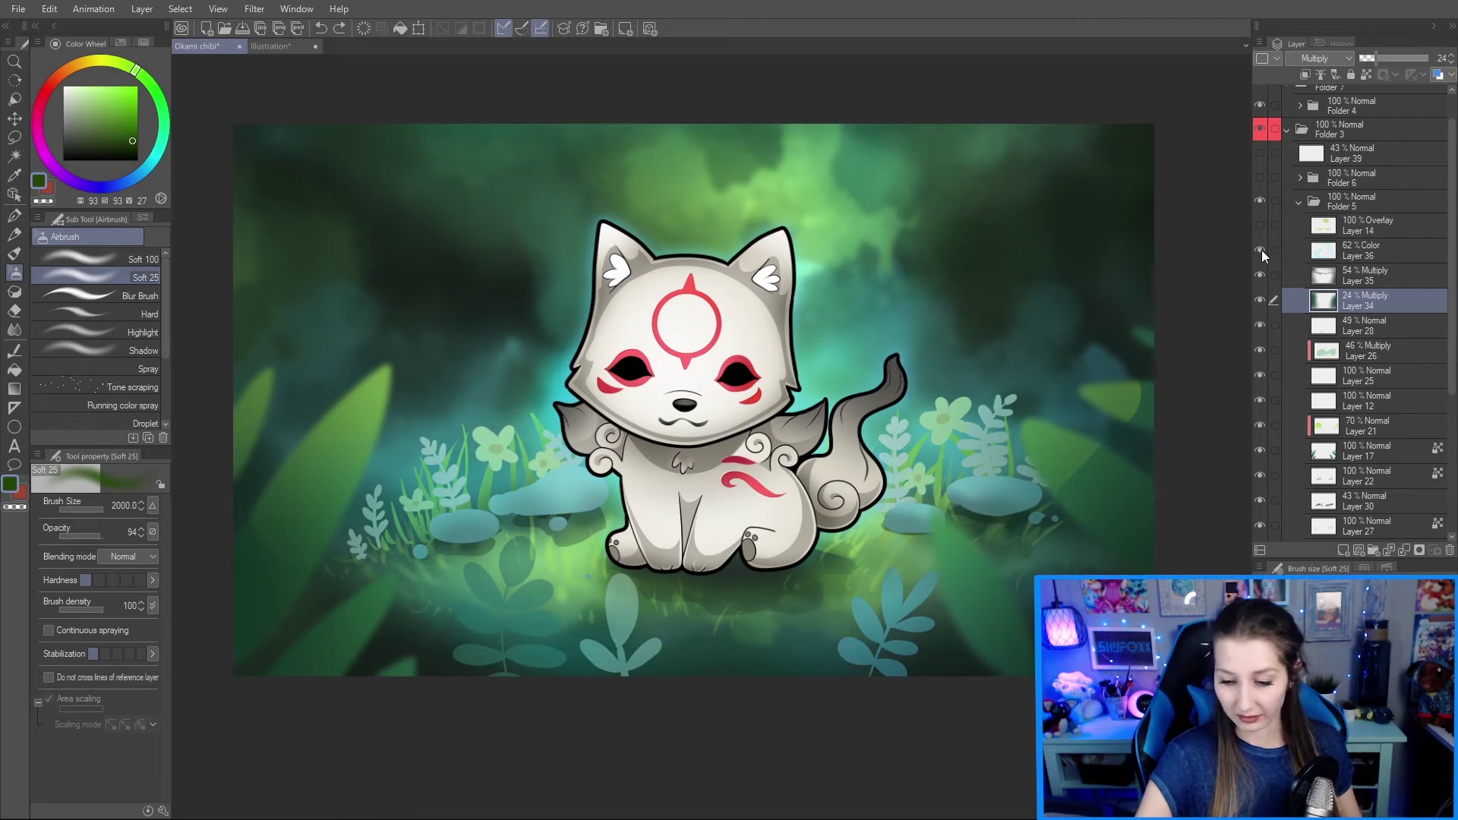
pyautogui.click(1261, 251)
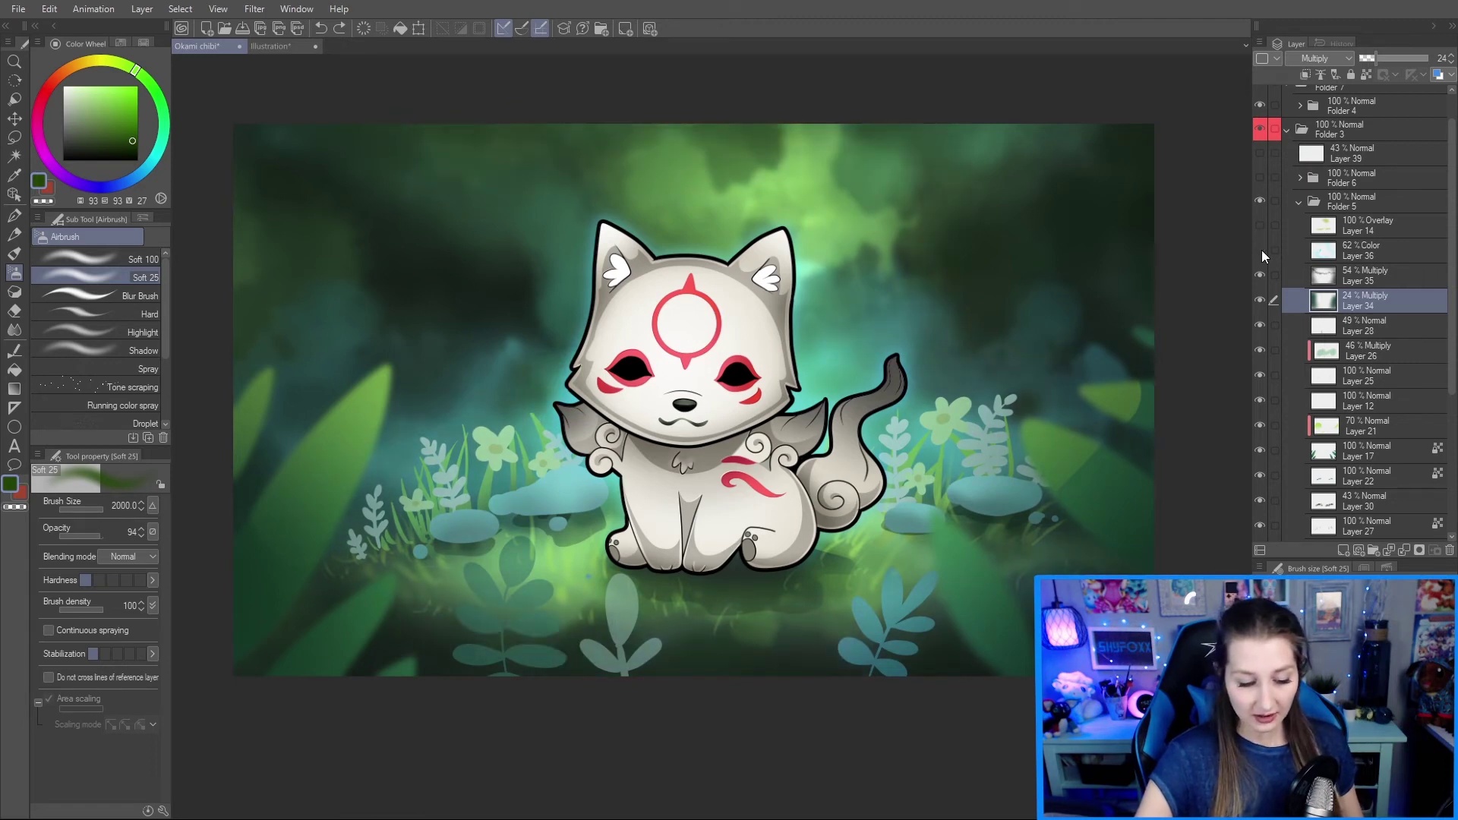
pyautogui.click(1261, 251)
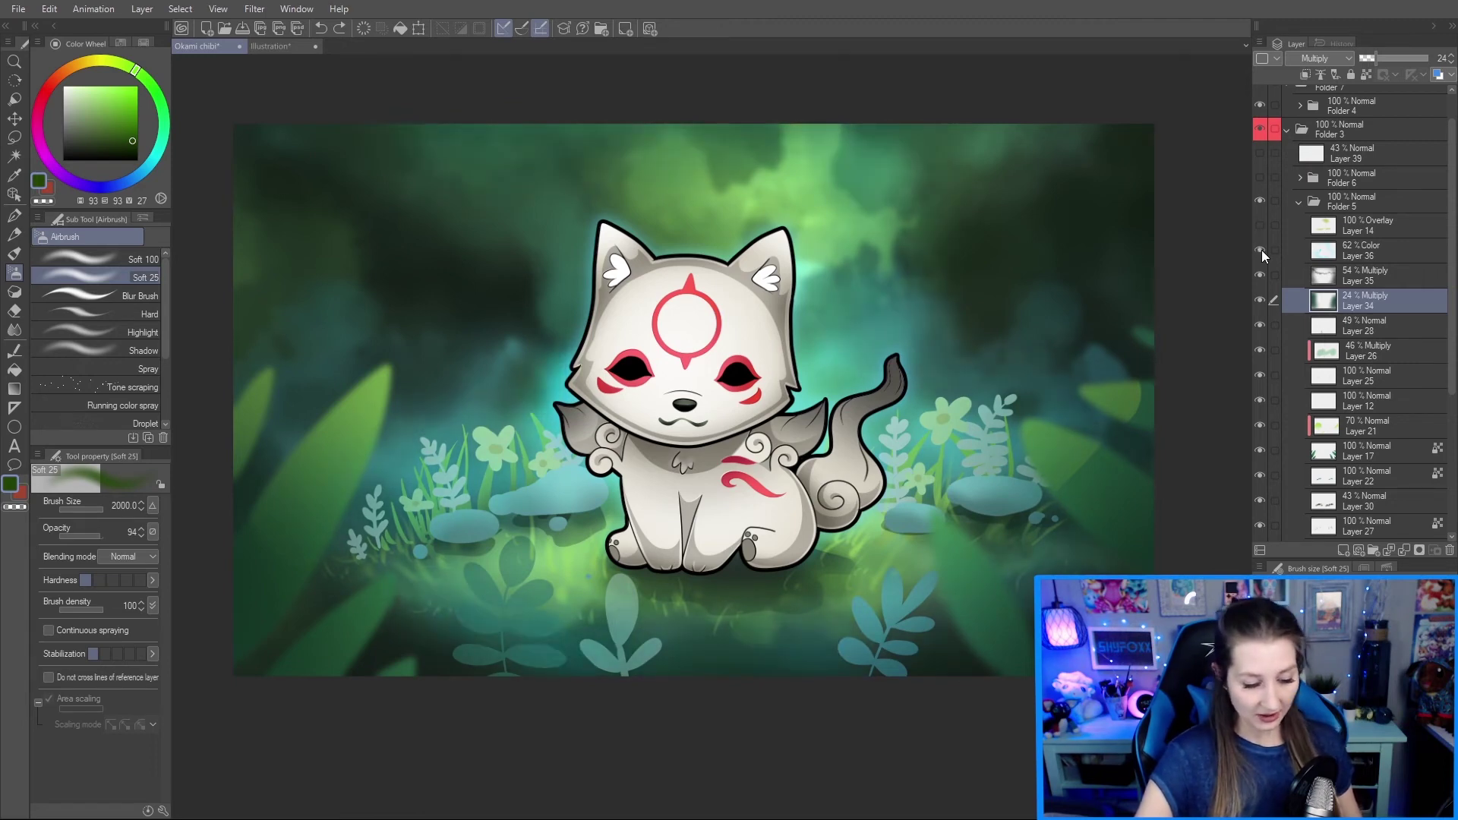
pyautogui.click(1261, 249)
pyautogui.click(1261, 250)
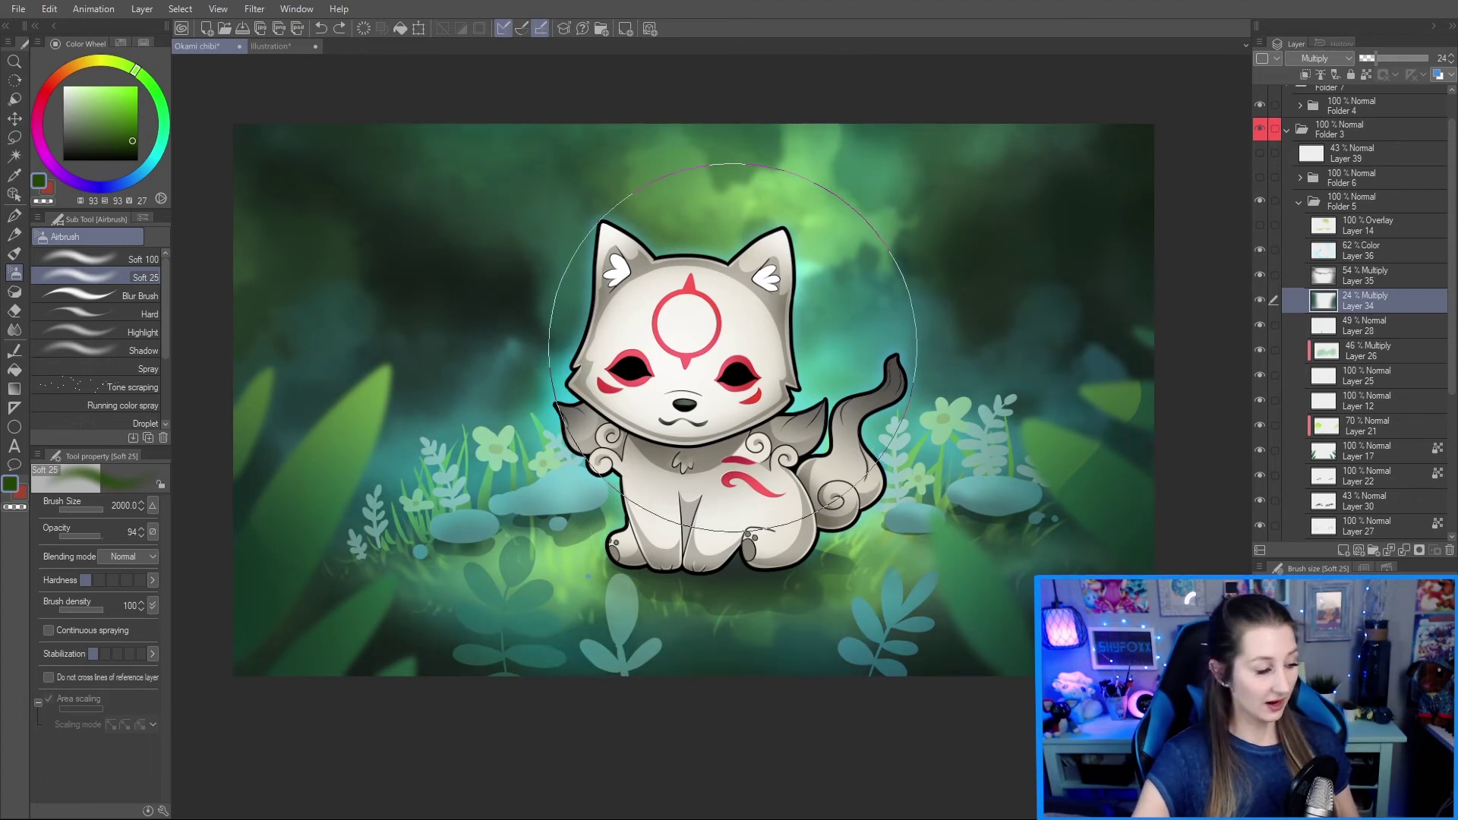
# Step: Try painting on Layer 34 with the Soft 100 airbrush at size 1070.5 in cyan of hue 178, saturation 92, value 100, and undo it
pyautogui.click(121, 259)
pyautogui.click(155, 154)
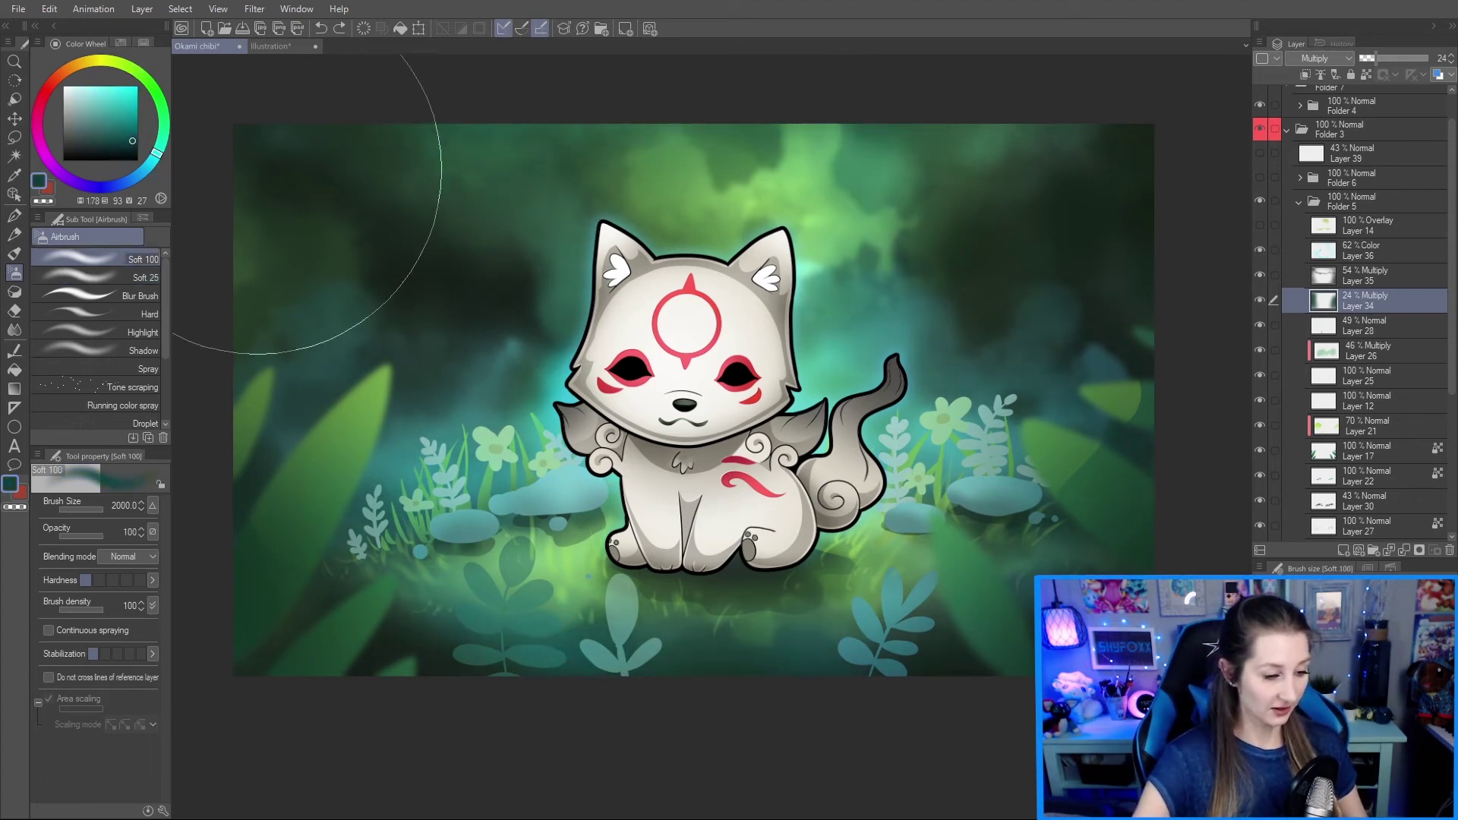
pyautogui.click(132, 86)
pyautogui.keyDown('ctrl'); pyautogui.keyDown('alt'); pyautogui.moveTo(385, 226); pyautogui.dragTo(486, 238); pyautogui.keyUp('alt'); pyautogui.keyUp('ctrl')
pyautogui.moveTo(493, 165)
pyautogui.mouseDown()
pyautogui.moveTo(522, 220)
pyautogui.moveTo(523, 293)
pyautogui.mouseUp()
pyautogui.moveTo(669, 549)
pyautogui.mouseDown()
pyautogui.moveTo(896, 441)
pyautogui.moveTo(825, 348)
pyautogui.moveTo(901, 303)
pyautogui.mouseUp()
pyautogui.moveTo(653, 578)
pyautogui.mouseDown()
pyautogui.moveTo(521, 668)
pyautogui.moveTo(896, 653)
pyautogui.moveTo(790, 509)
pyautogui.mouseUp()
pyautogui.hotkey('ctrl', 'z')
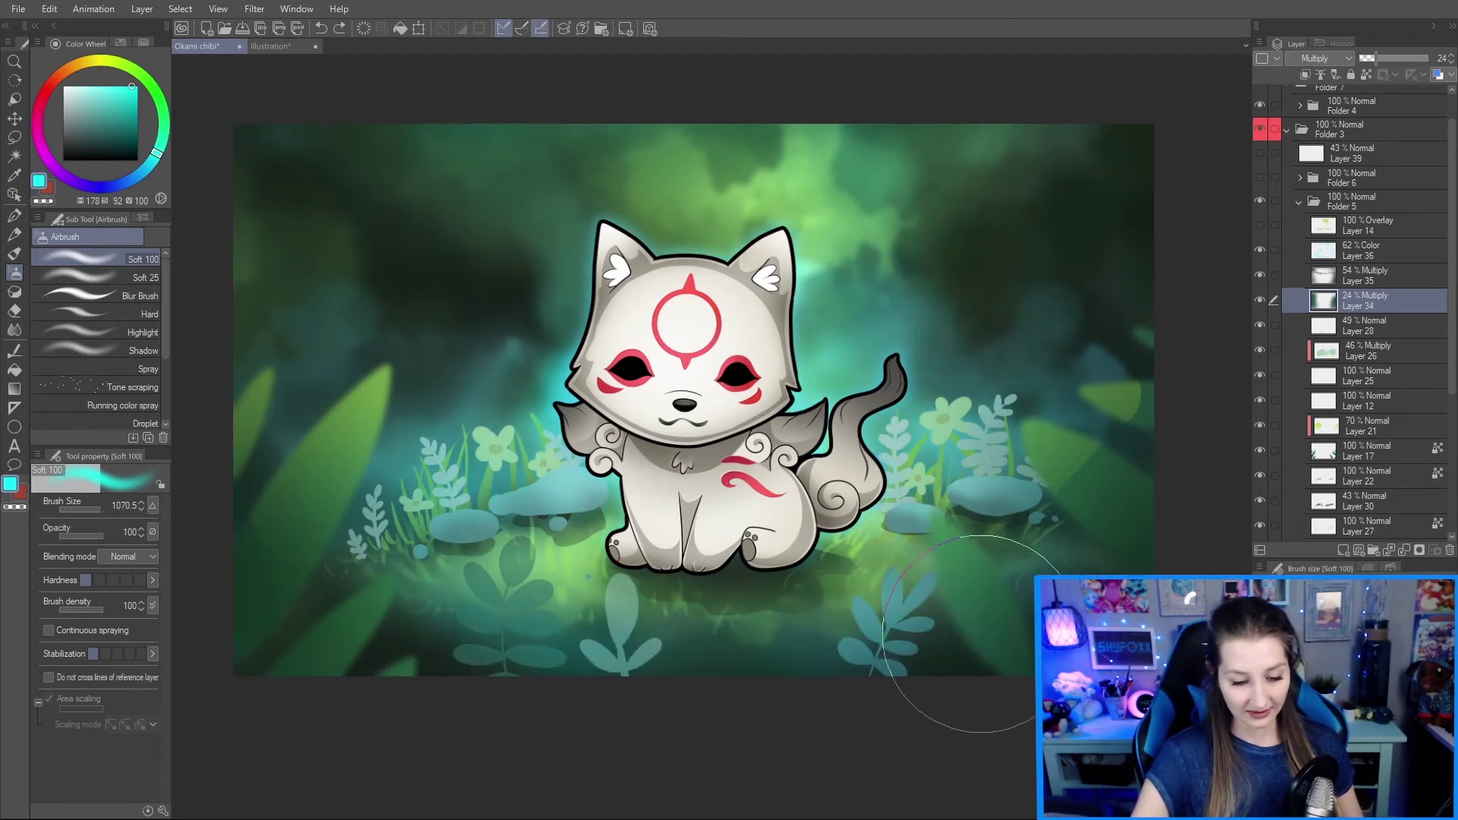
# Step: Show the 100% Overlay Layer 14 above Layer 36, comparing the artwork with and without its yellow-green glow
pyautogui.click(1260, 299)
pyautogui.click(1259, 299)
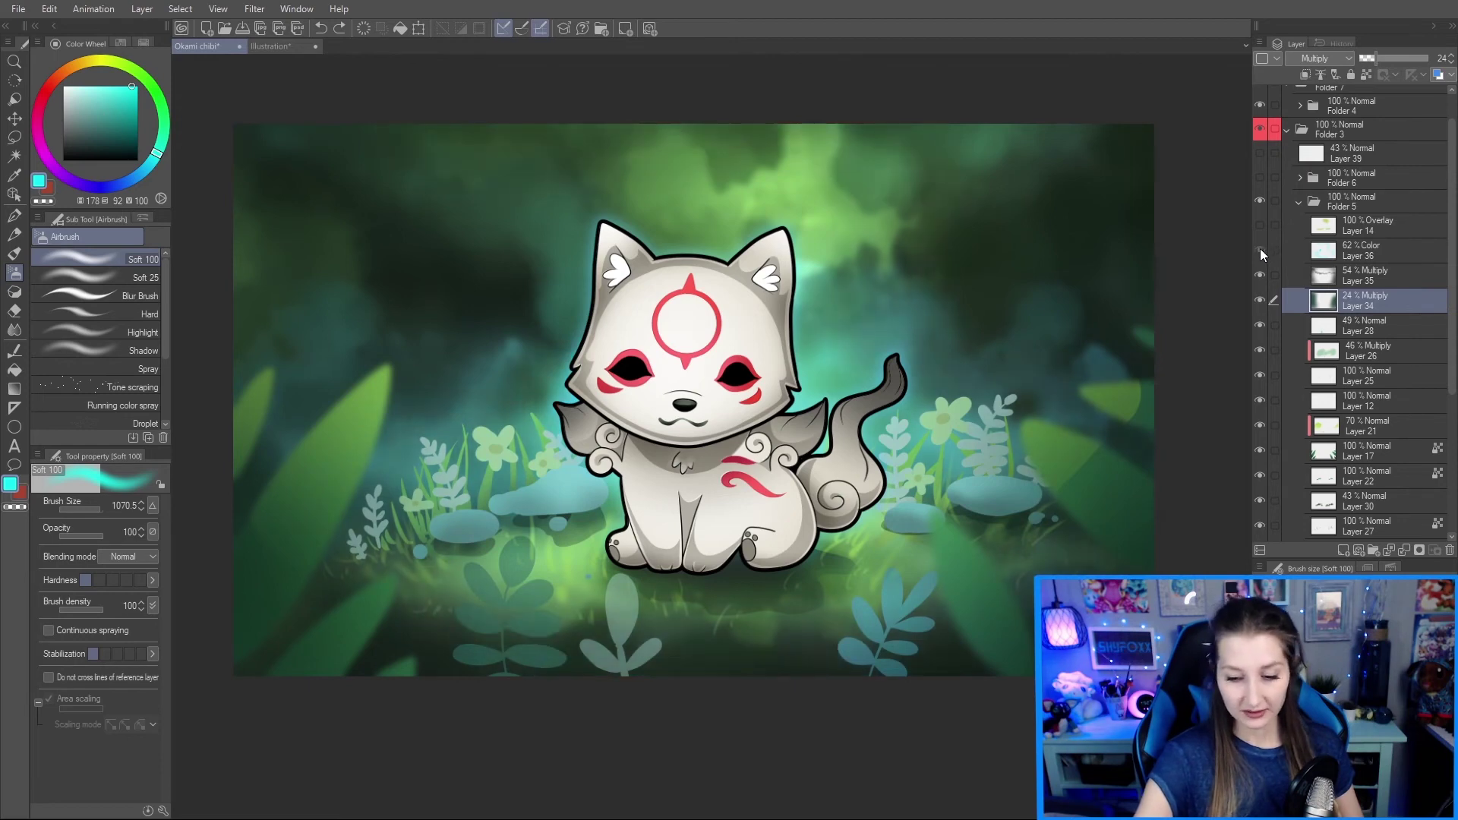
pyautogui.click(1260, 249)
pyautogui.click(1259, 225)
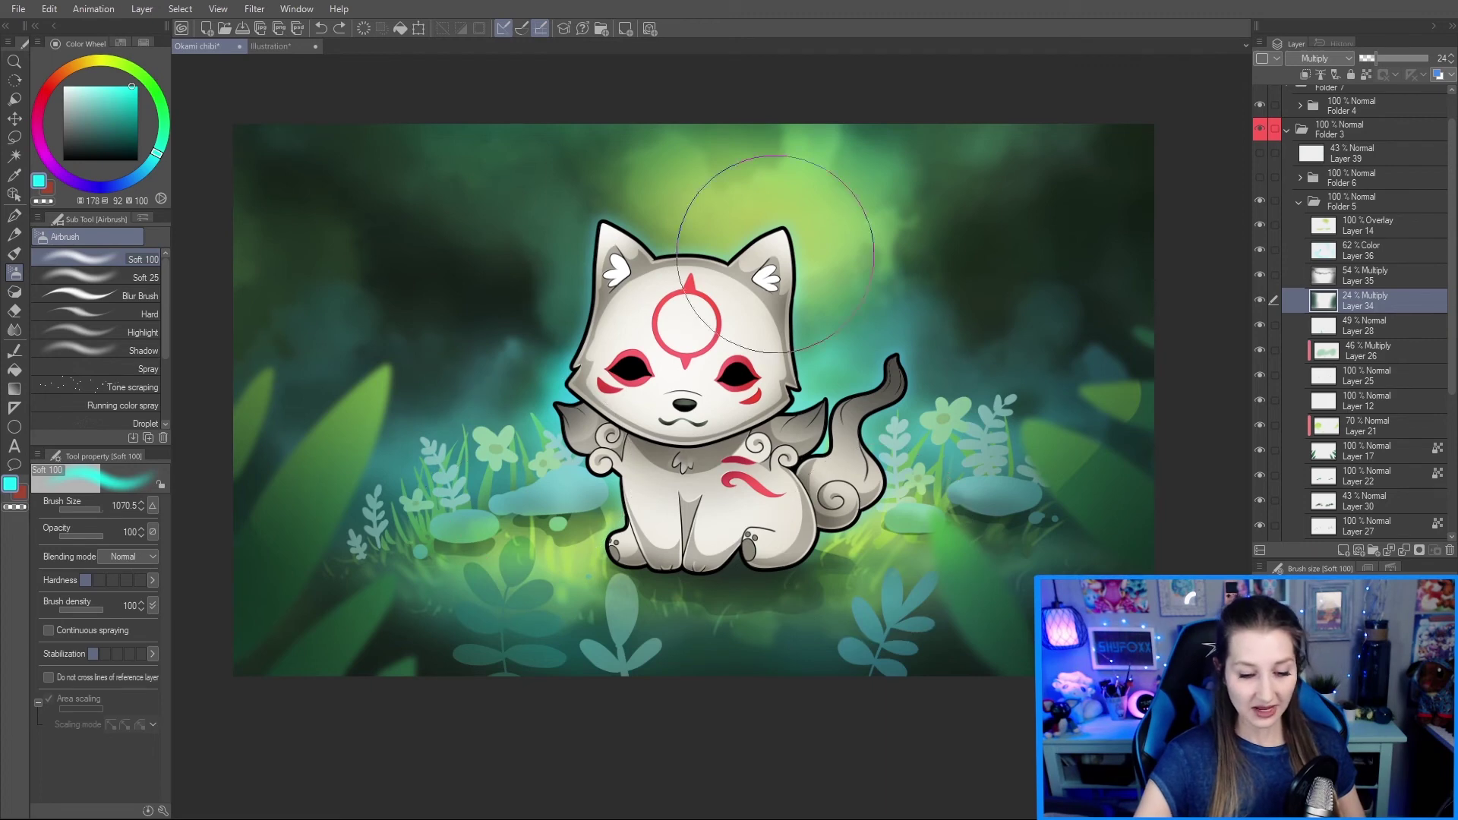
pyautogui.click(1260, 225)
pyautogui.click(1261, 225)
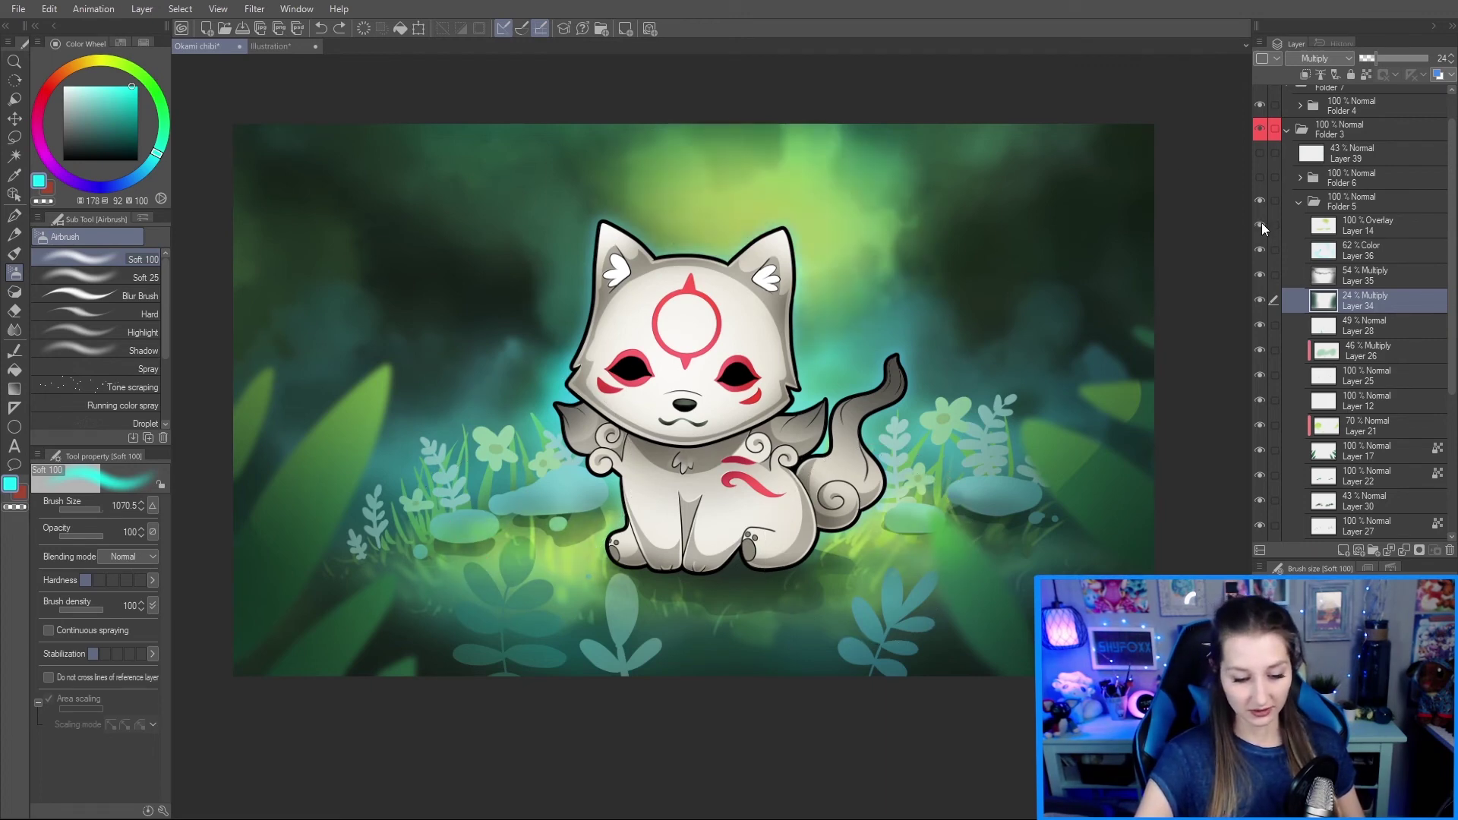
pyautogui.click(1261, 225)
pyautogui.click(1261, 225)
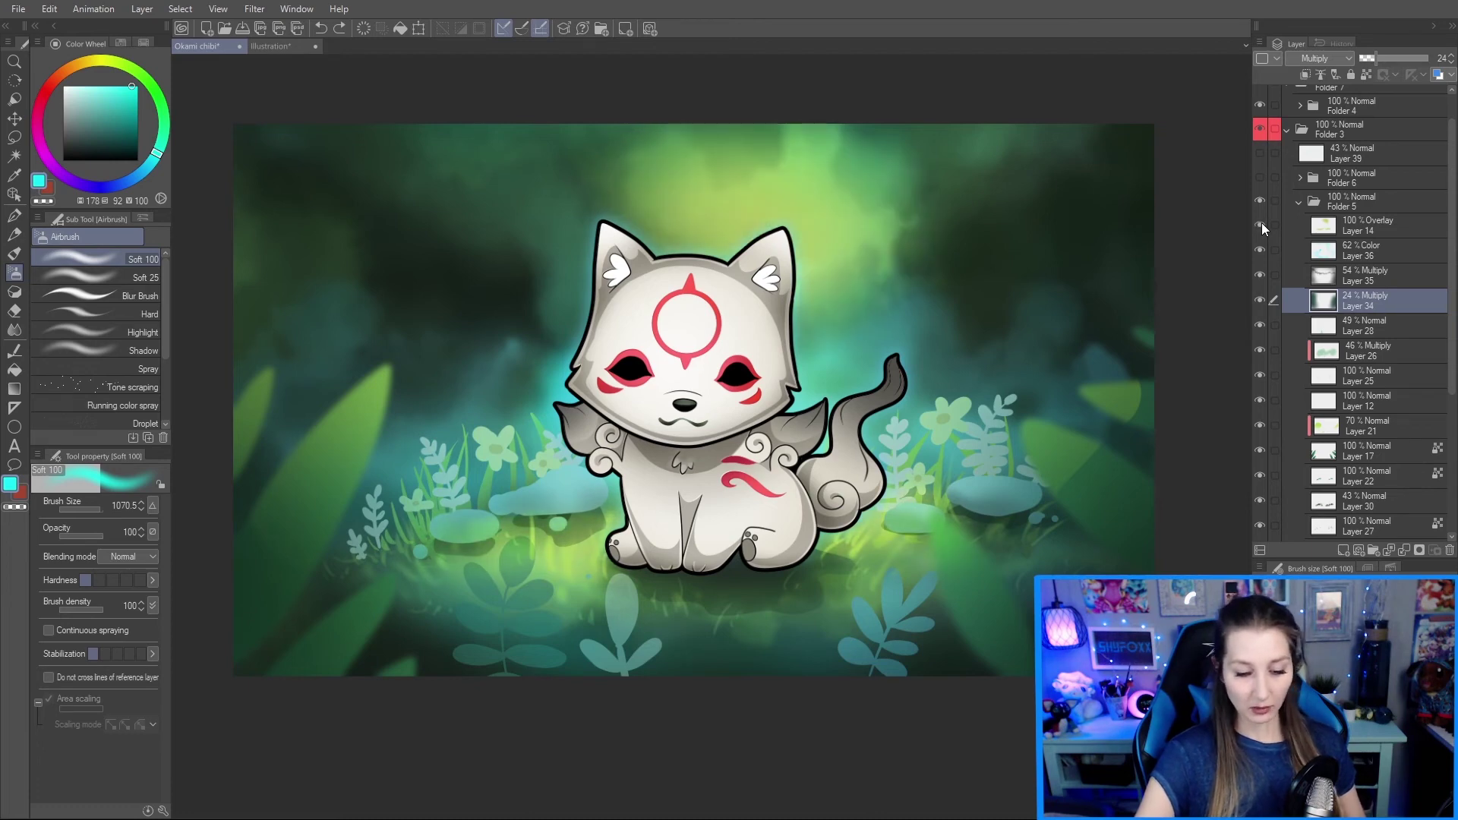
# Step: Show the floating light specks in Folder 6 and the wispy swirling lines on the 43% Layer 39
pyautogui.click(1257, 180)
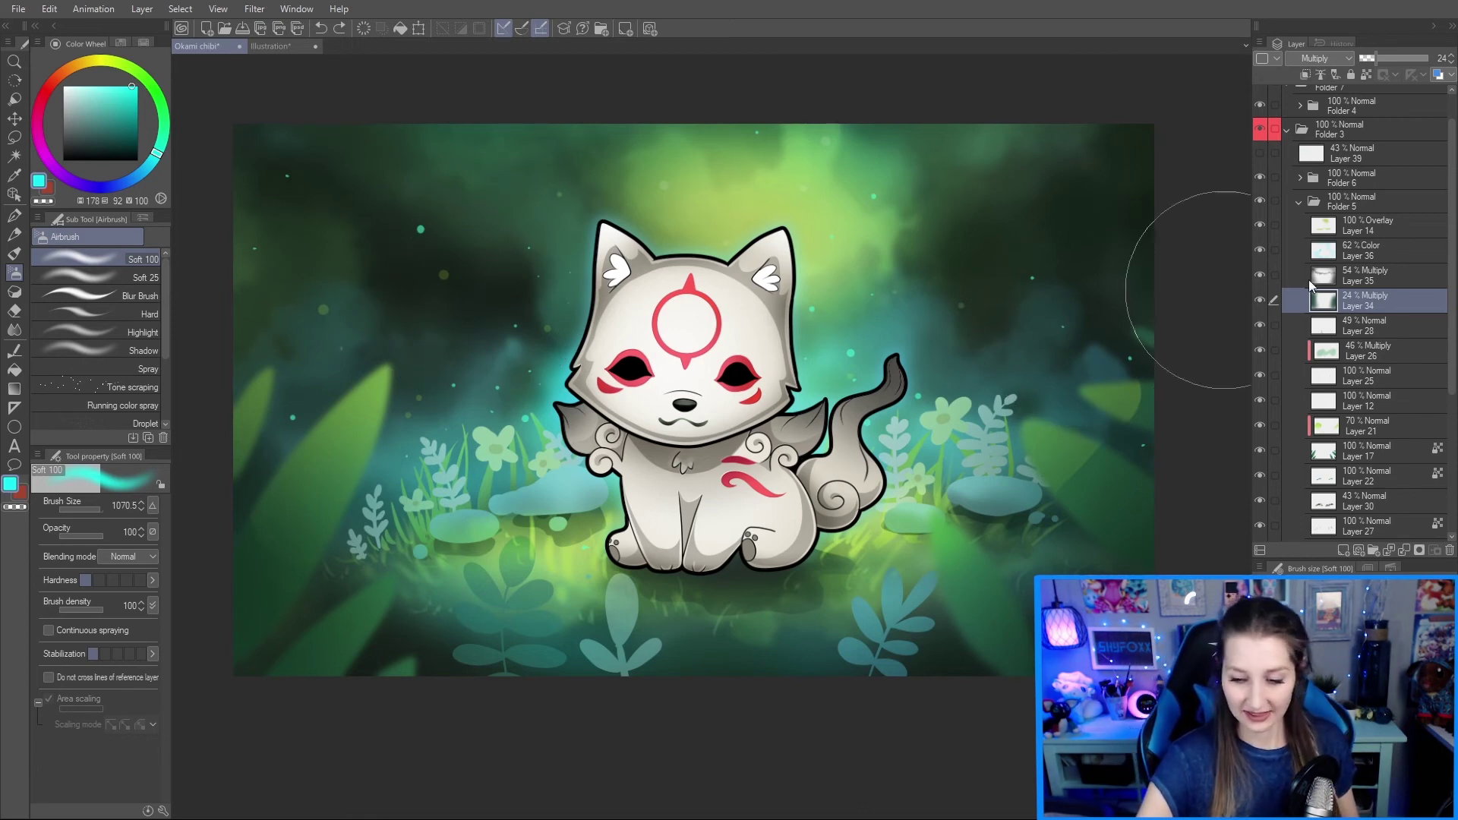
pyautogui.moveTo(1051, 306)
pyautogui.mouseDown()
pyautogui.moveTo(991, 294)
pyautogui.moveTo(951, 308)
pyautogui.mouseUp()
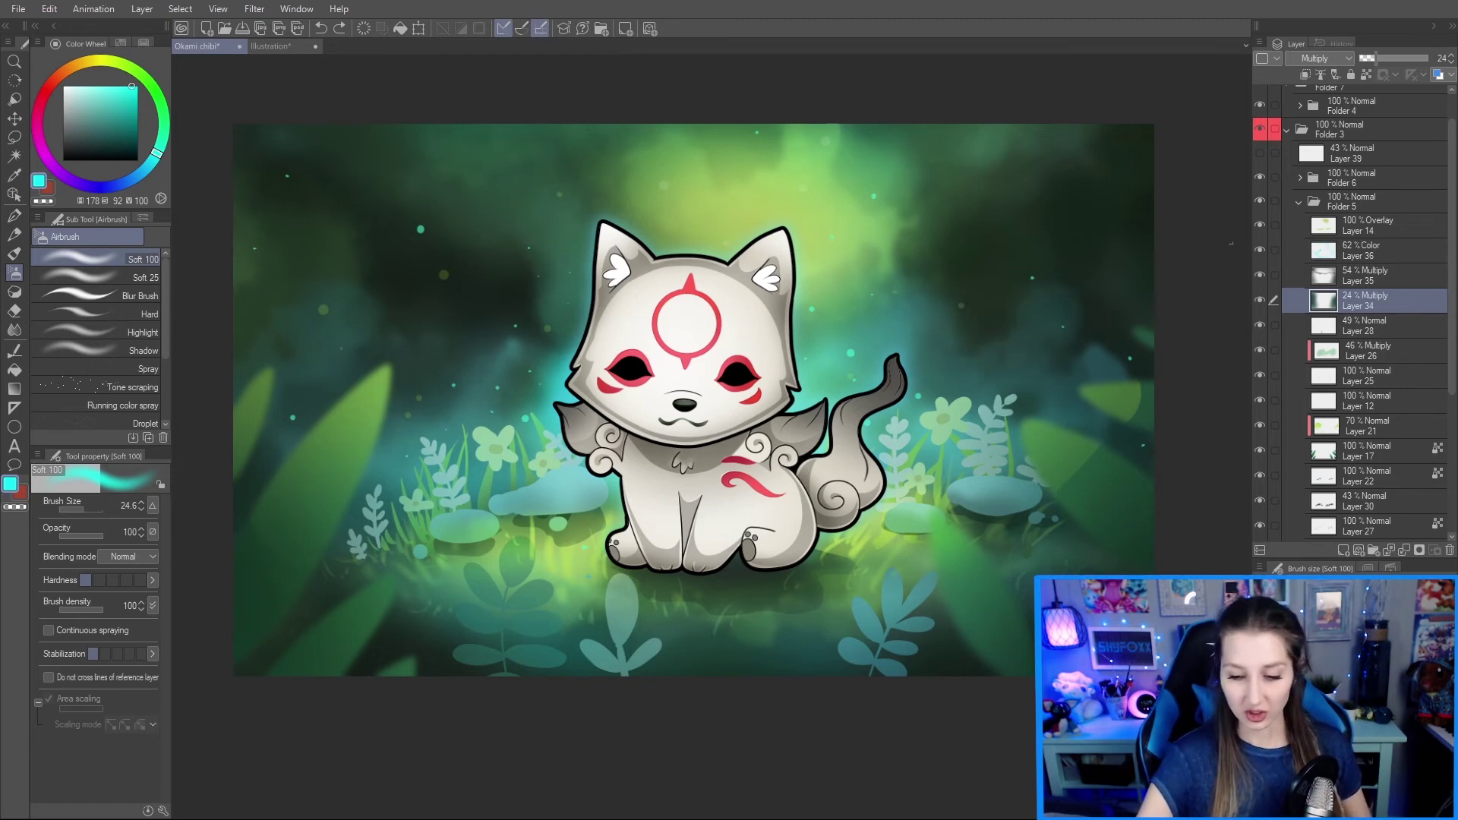
pyautogui.click(1260, 152)
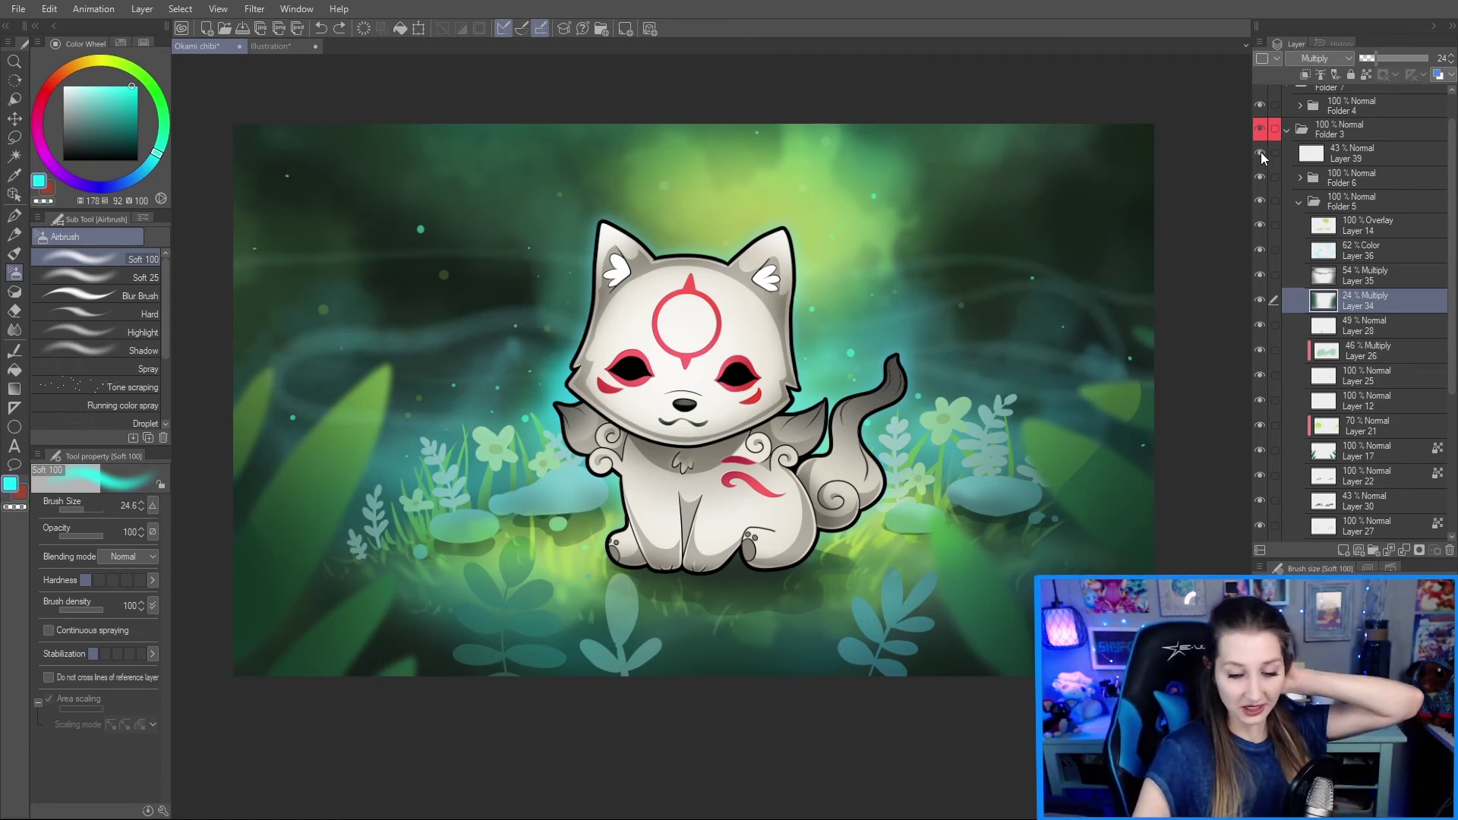
# Step: Try Layer 34 at 100% opacity and undo the change
pyautogui.click(1356, 57)
pyautogui.moveTo(1383, 58); pyautogui.dragTo(1451, 58)
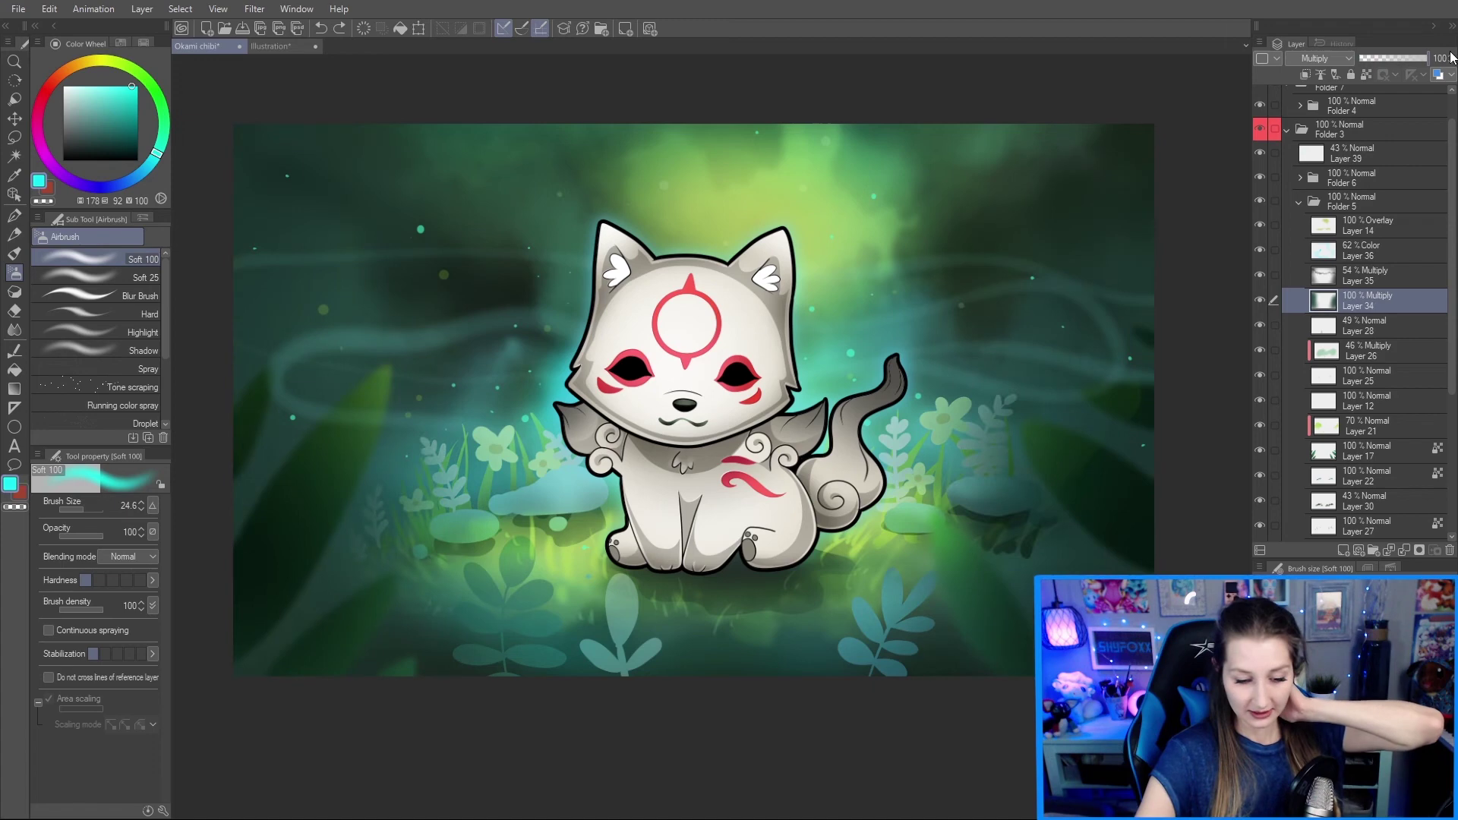
pyautogui.hotkey('ctrl', 'z')
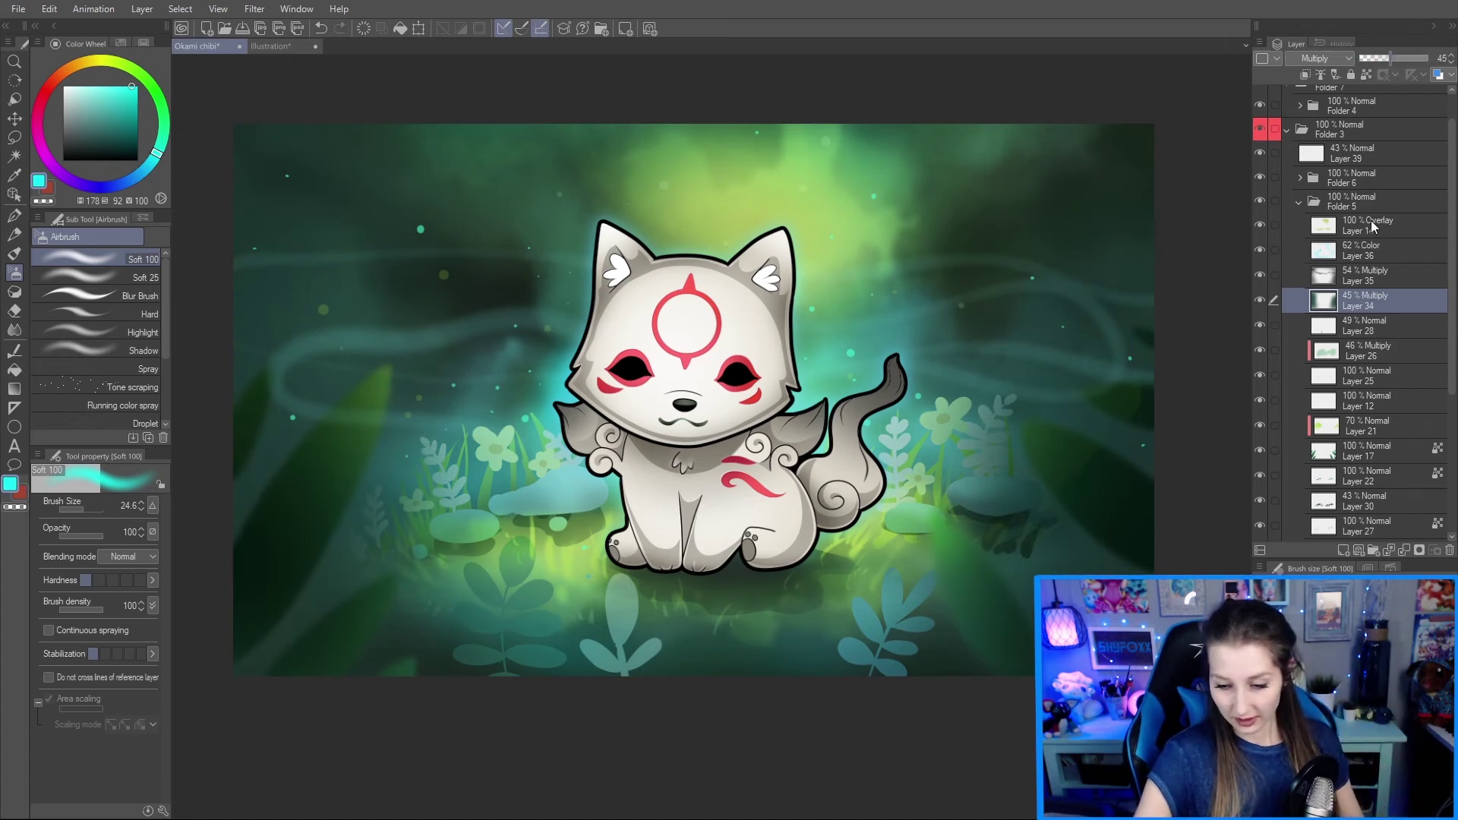
pyautogui.click(1370, 221)
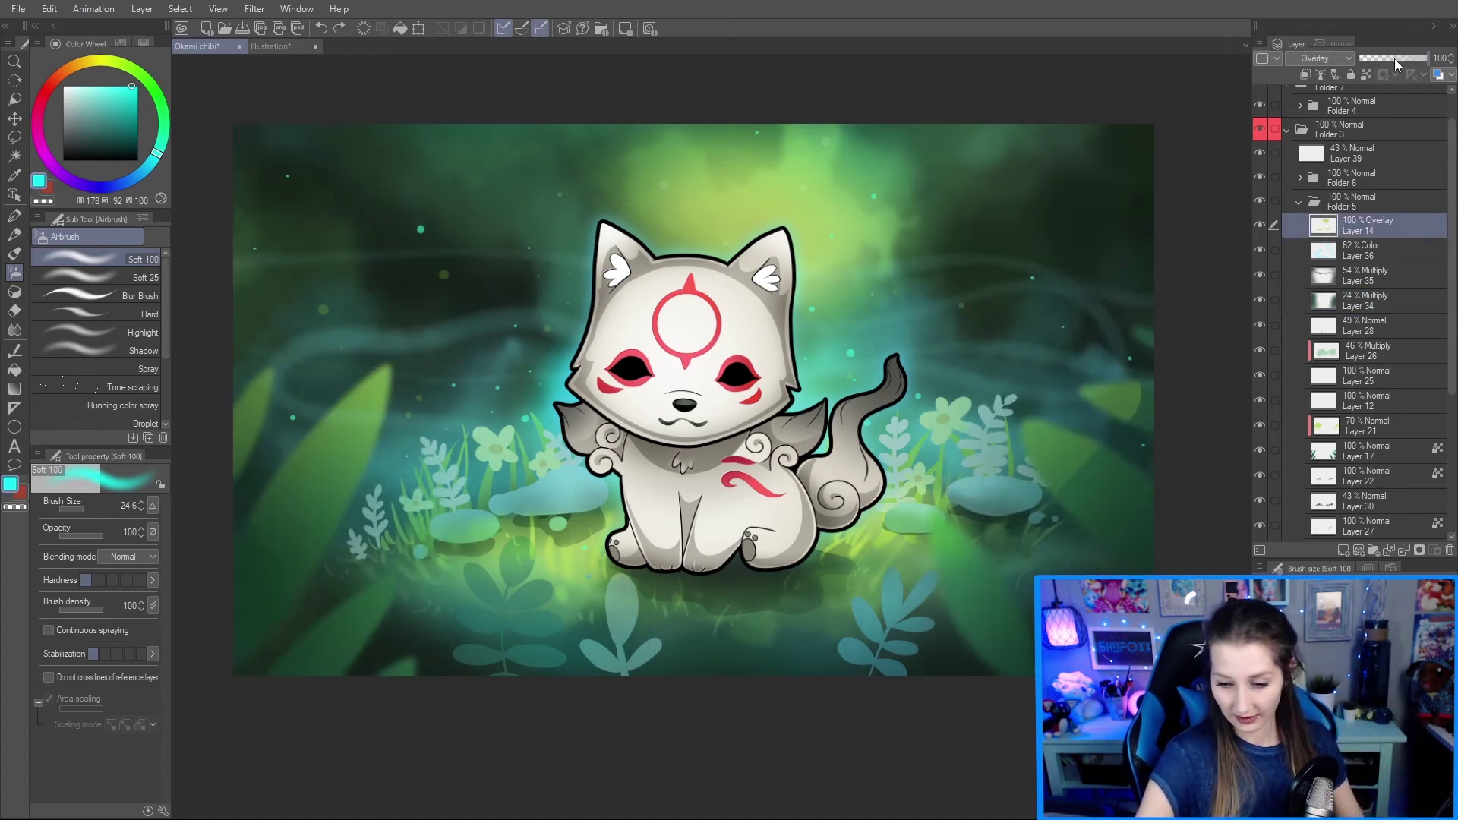
pyautogui.click(1360, 325)
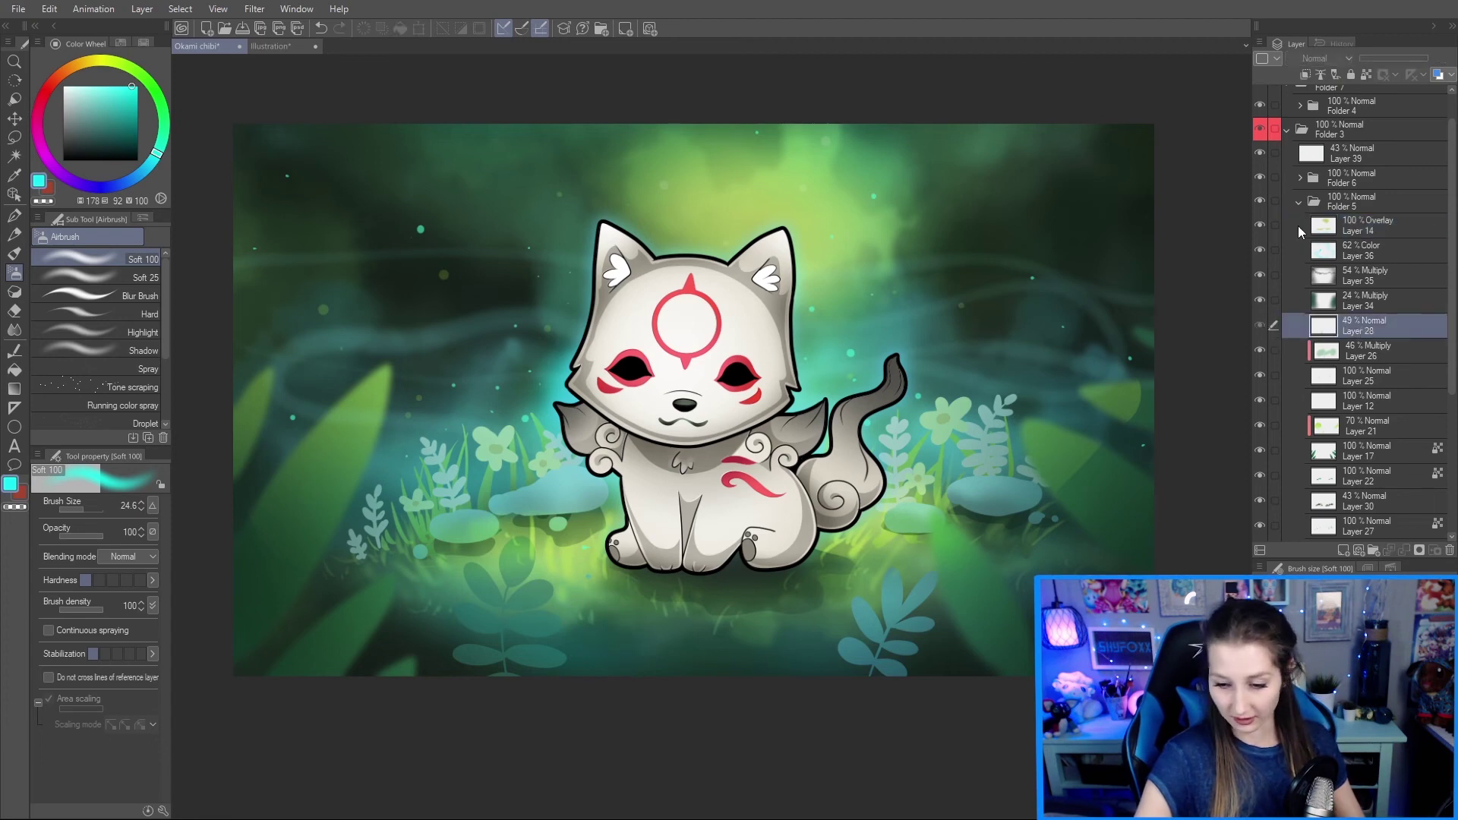
# Step: Set the opacity of Layer 39's wispy lines to 34%, trying 100%, 29% and 65% first
pyautogui.click(1261, 152)
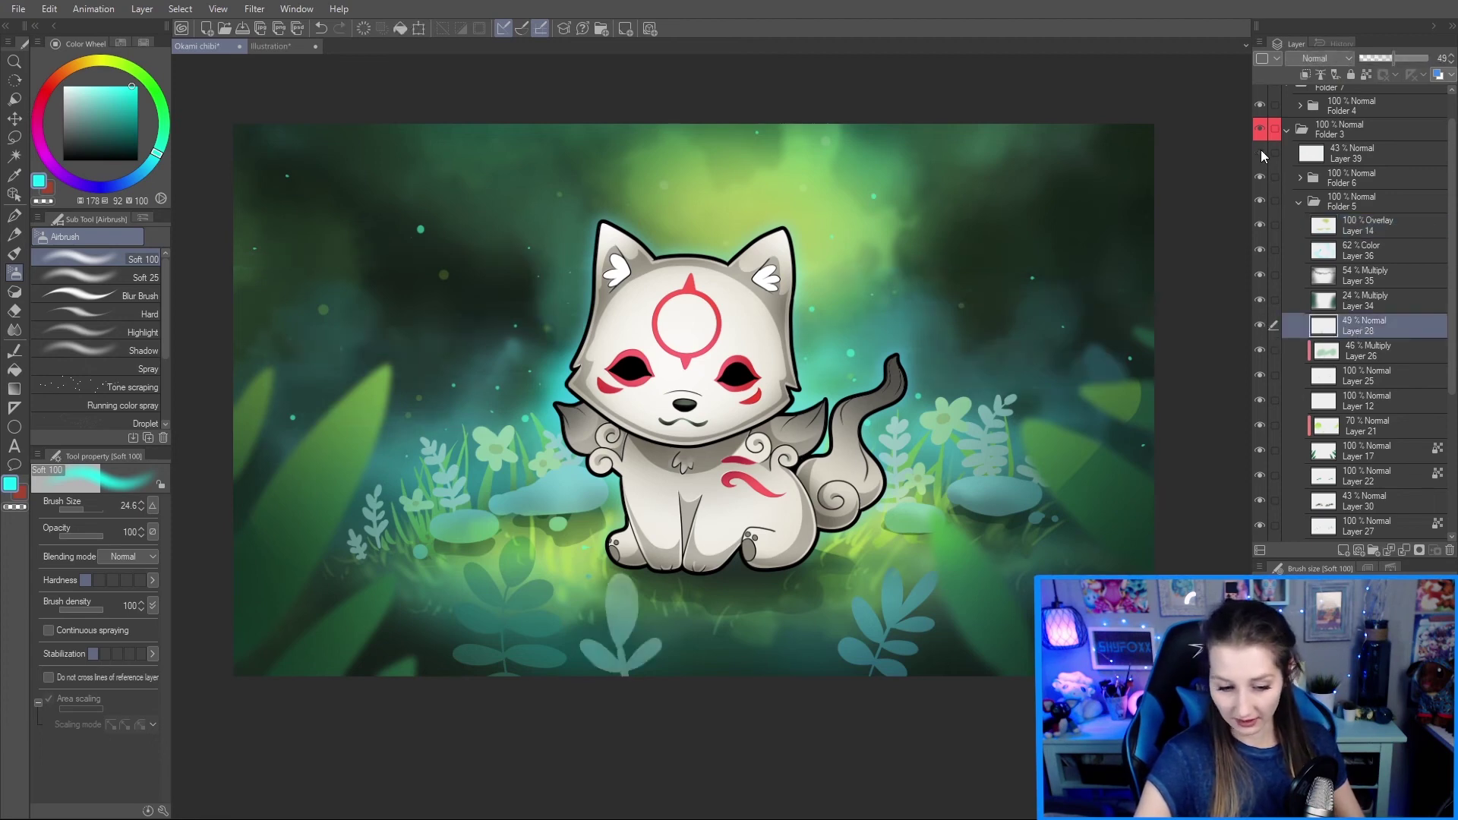
pyautogui.click(1261, 153)
pyautogui.click(1372, 150)
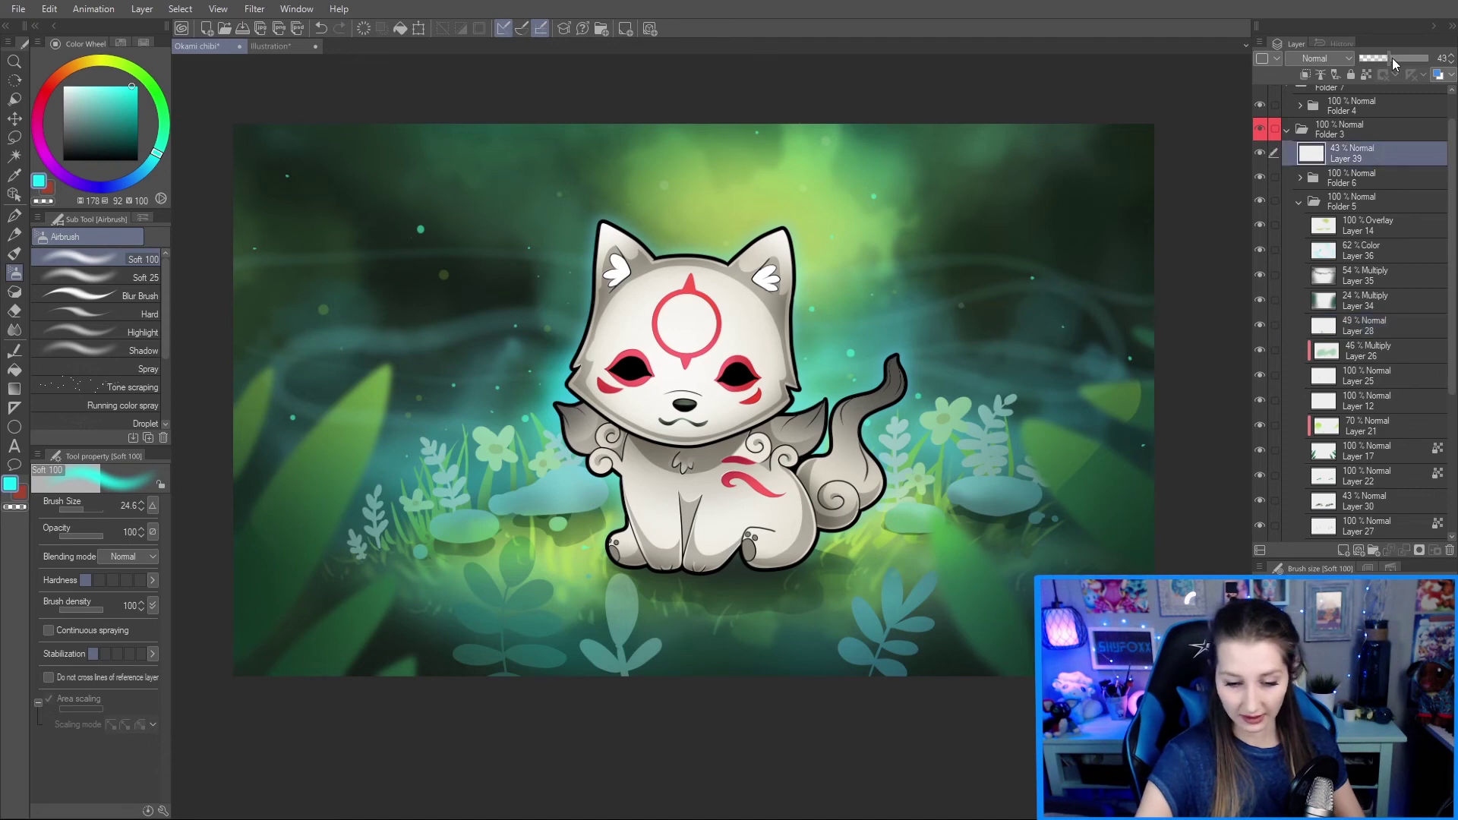
pyautogui.moveTo(1391, 58); pyautogui.dragTo(1427, 57)
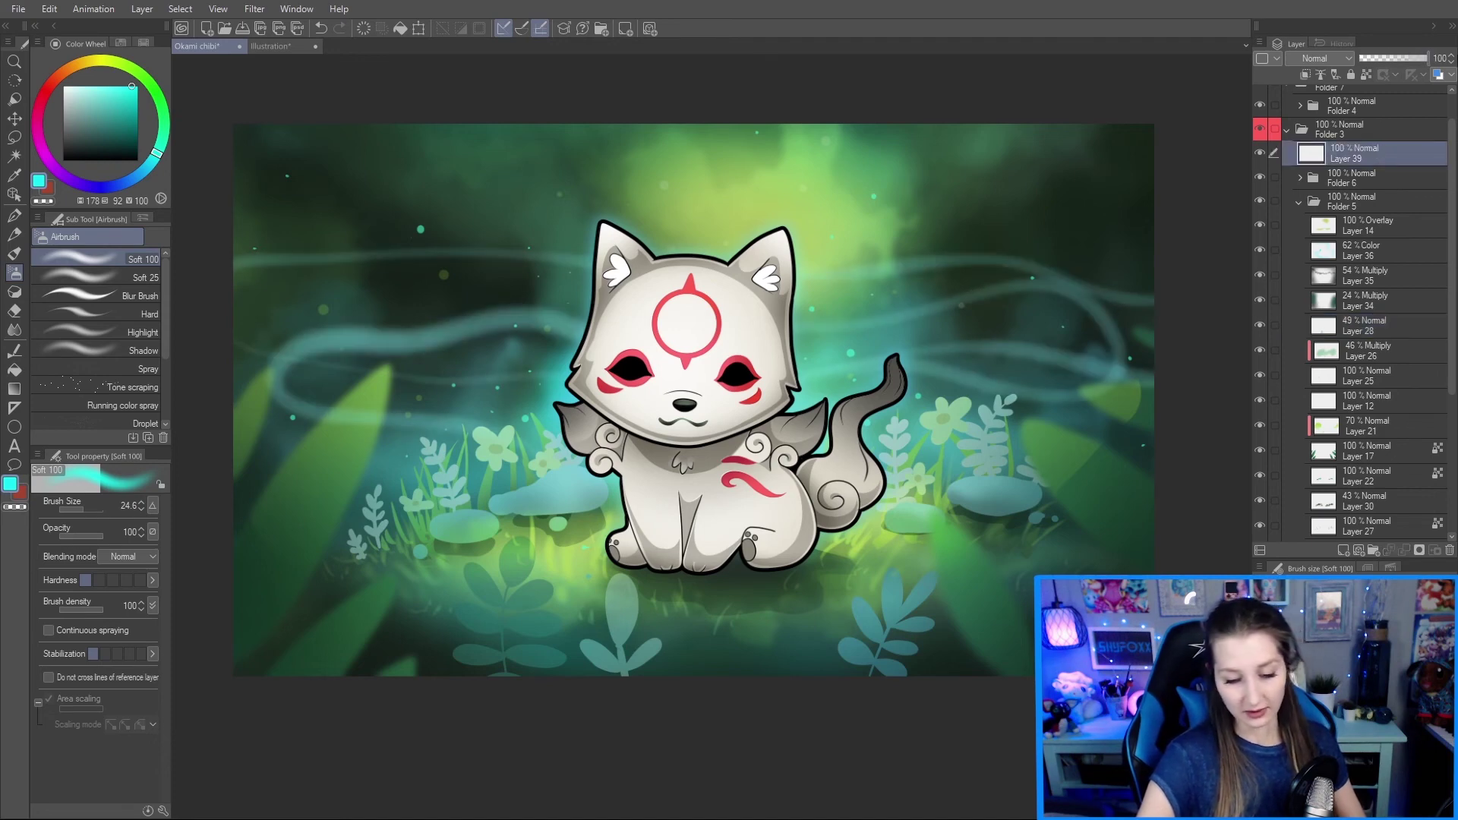
pyautogui.moveTo(1428, 58); pyautogui.dragTo(1380, 59)
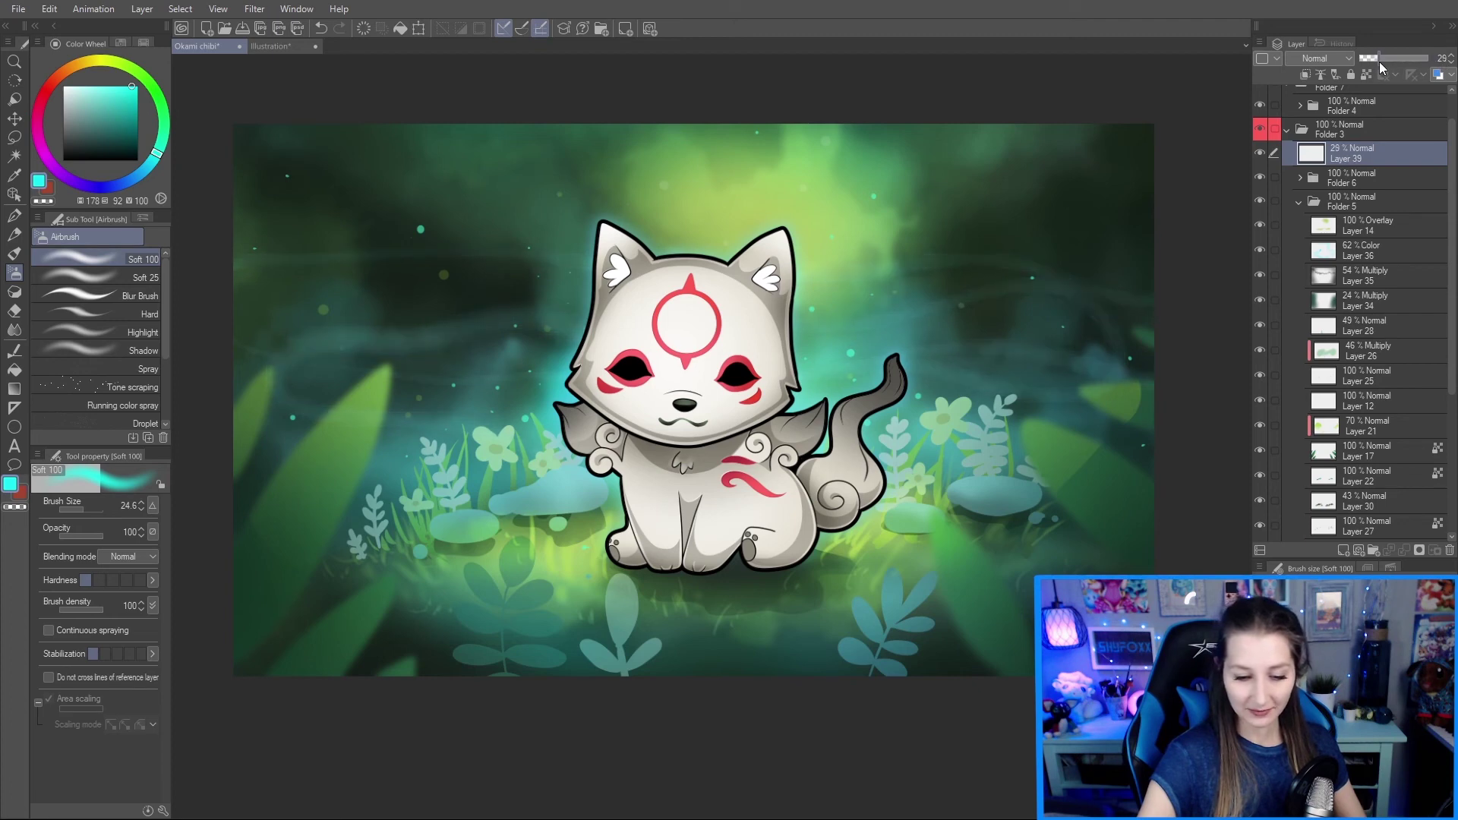
pyautogui.click(1404, 62)
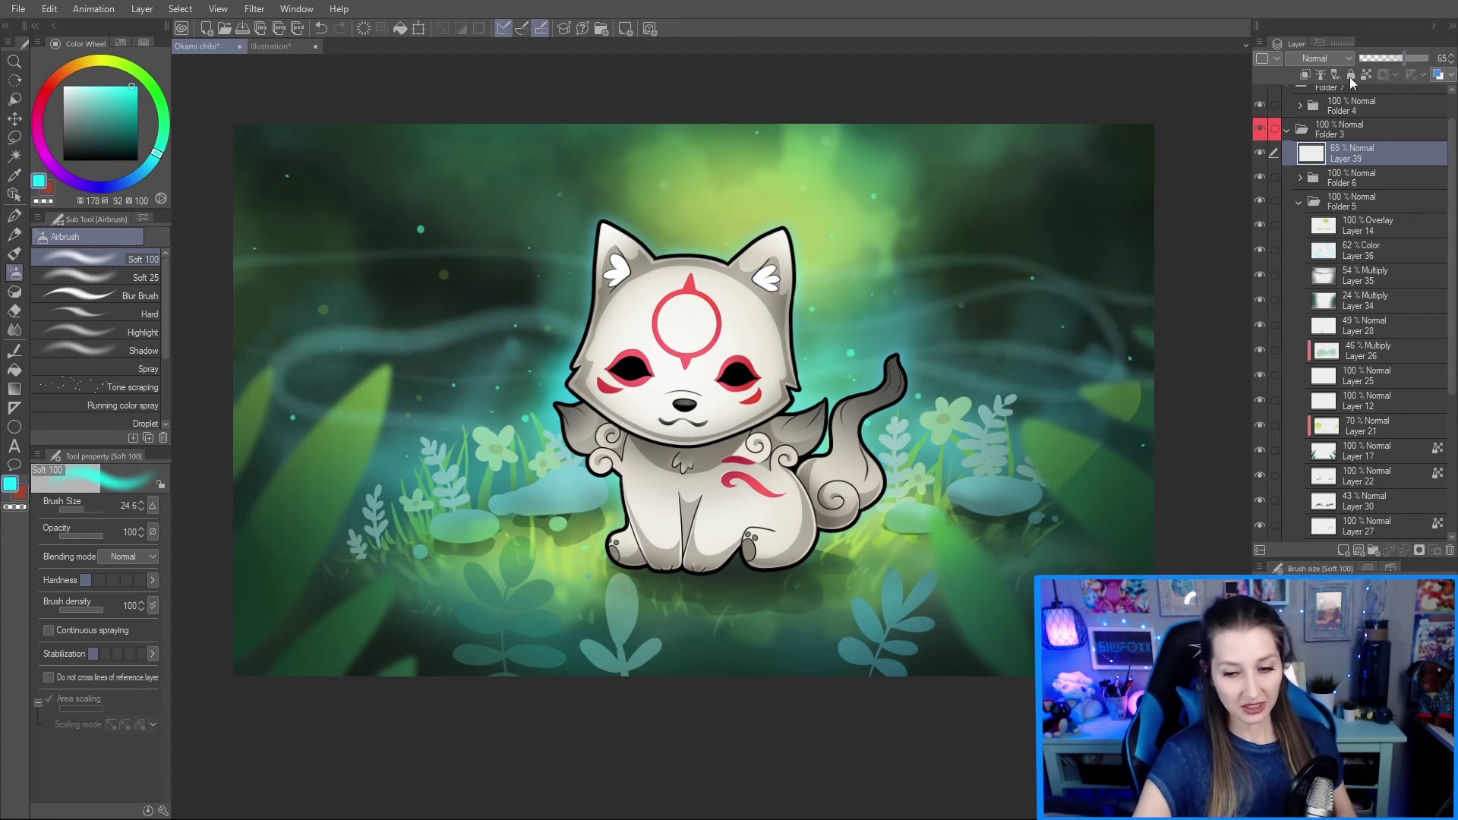
pyautogui.click(1383, 55)
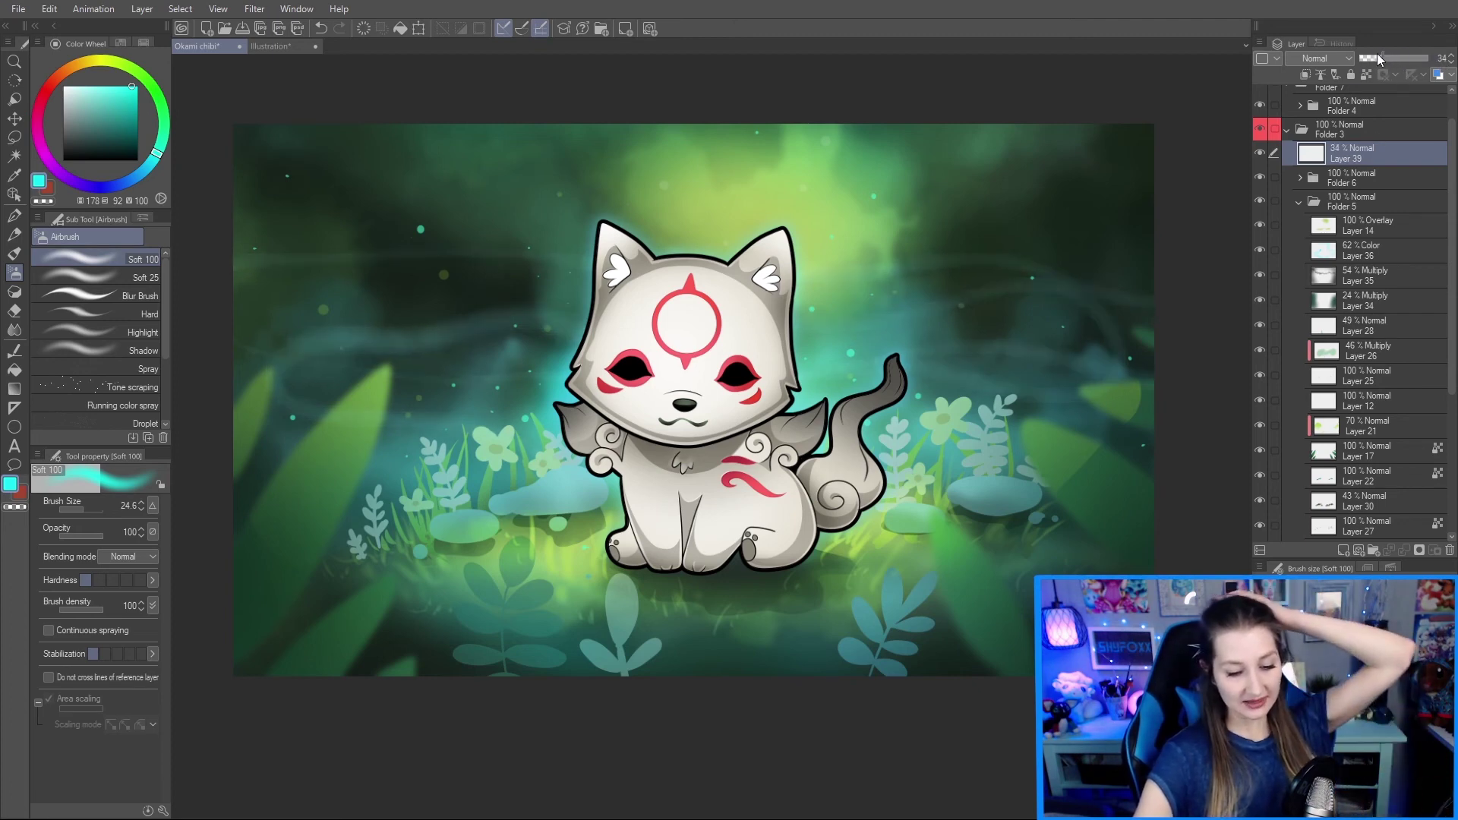
# Step: Compare the artwork with and without the wispy lines of Layer 39, and leave the layer hidden
pyautogui.click(1259, 153)
pyautogui.click(1260, 150)
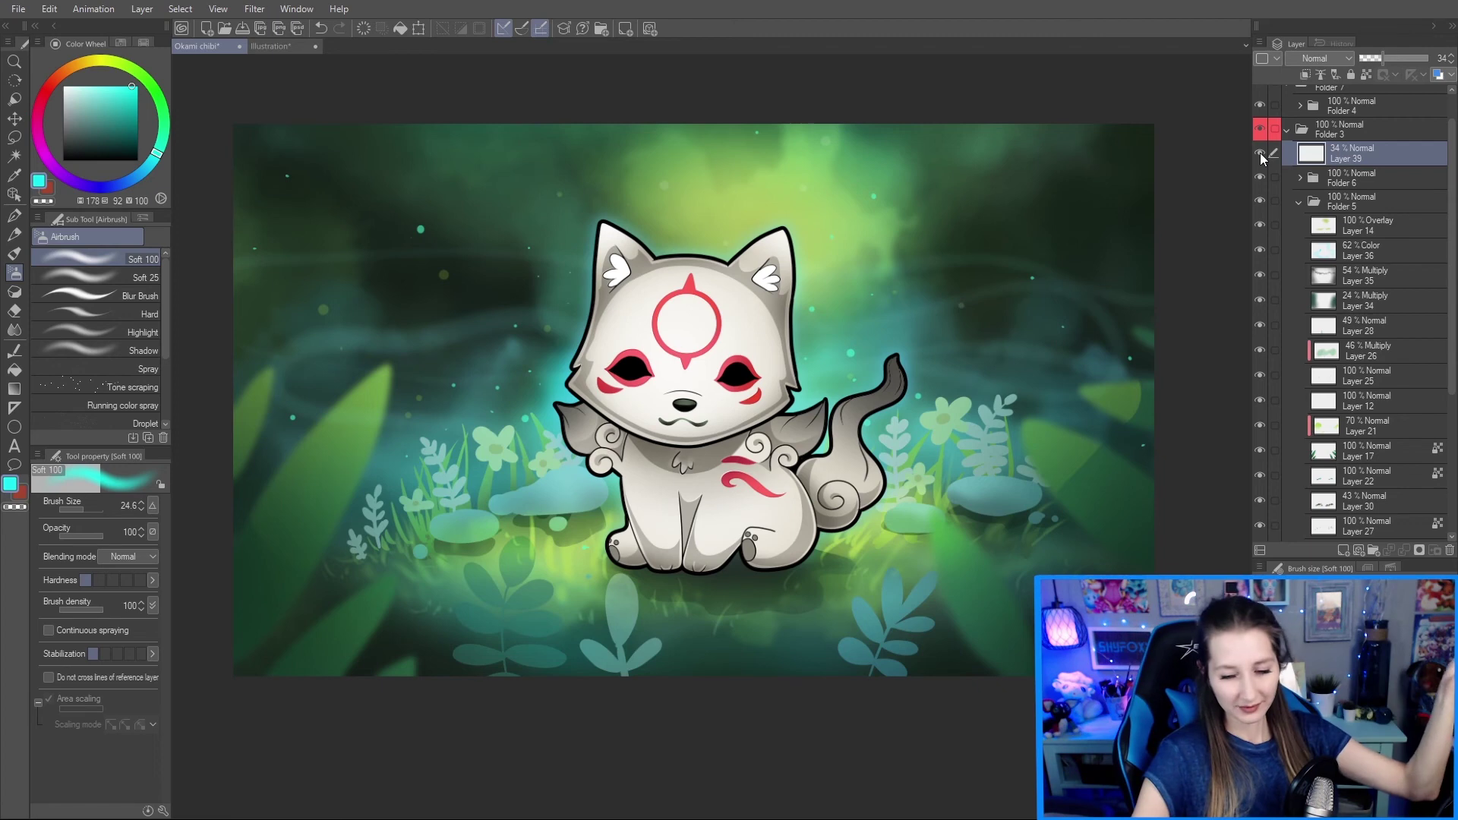
pyautogui.click(1262, 153)
pyautogui.click(1264, 152)
pyautogui.click(1263, 152)
pyautogui.click(1263, 150)
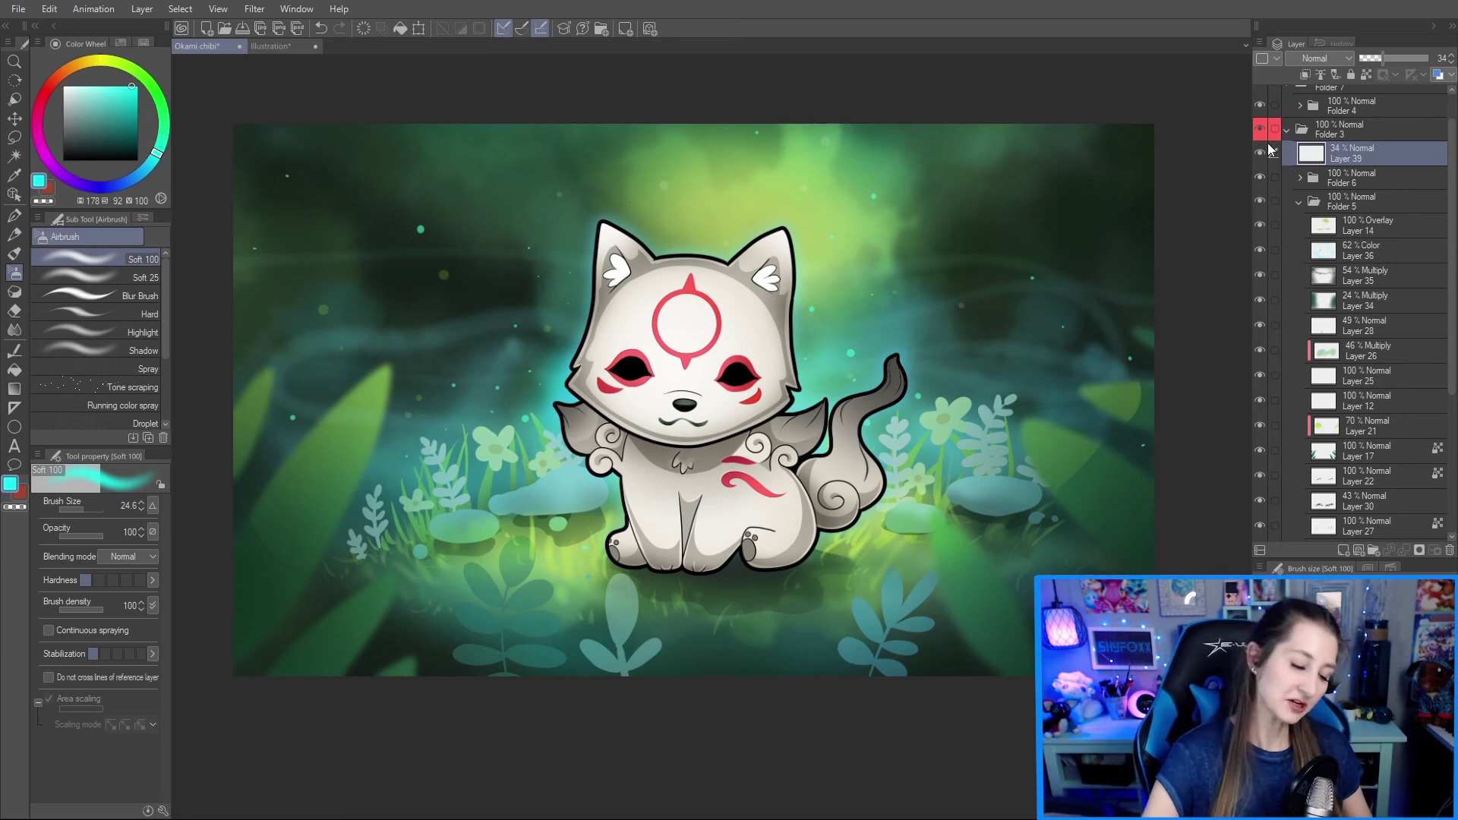
pyautogui.click(1264, 151)
pyautogui.scroll(1, 1363, 249)
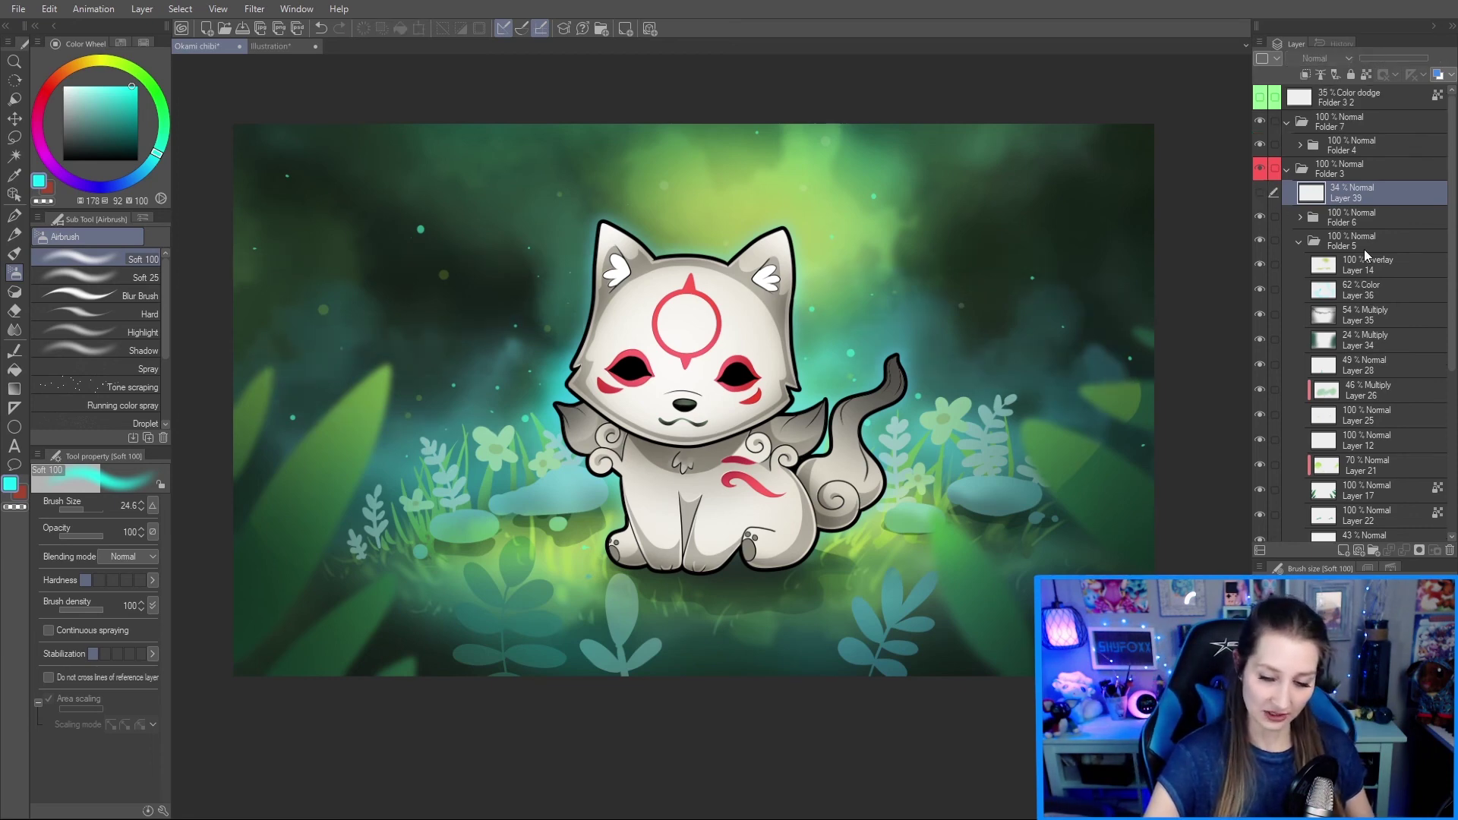
pyautogui.click(1260, 191)
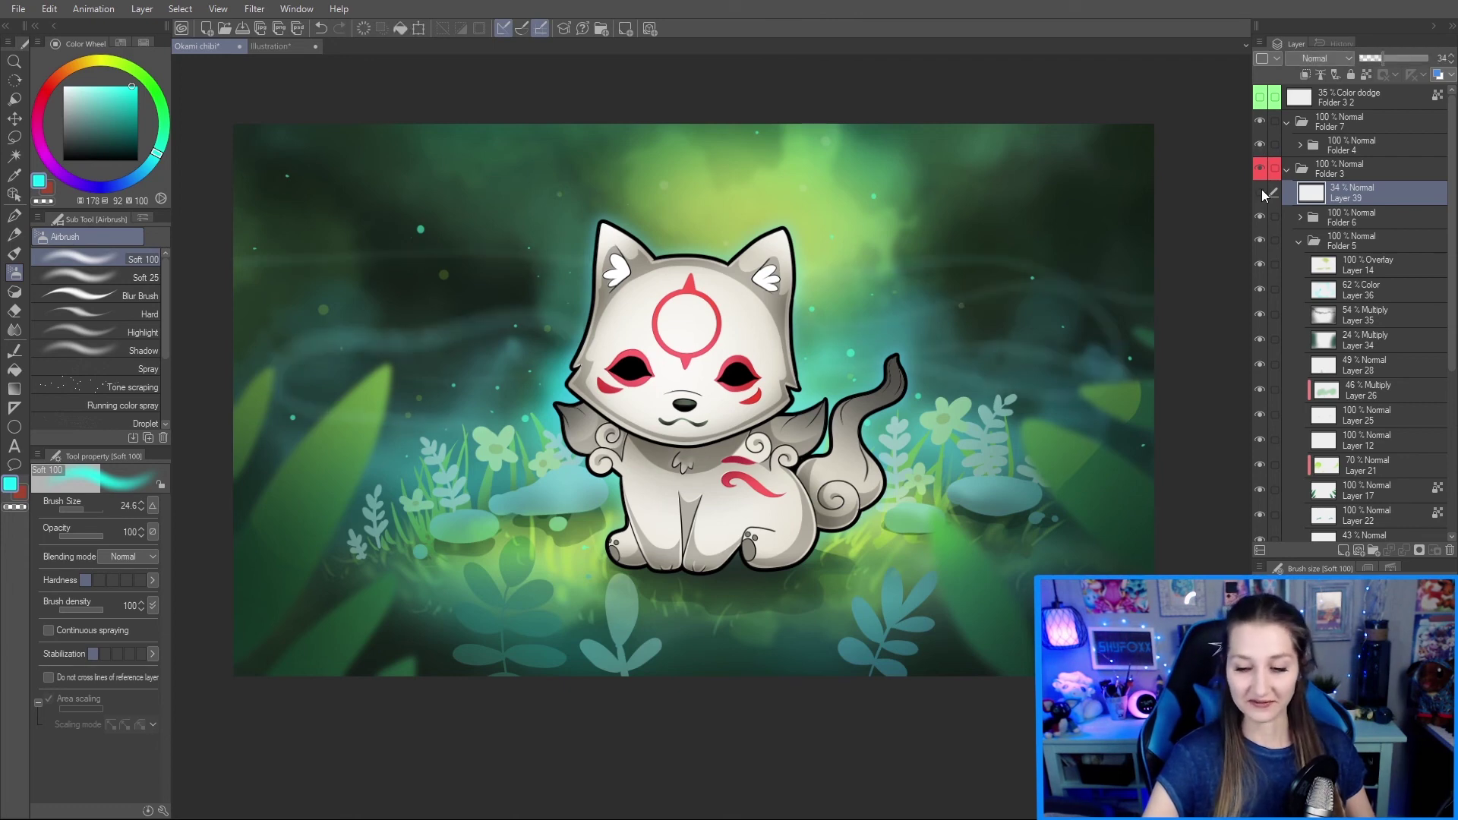
pyautogui.click(1261, 191)
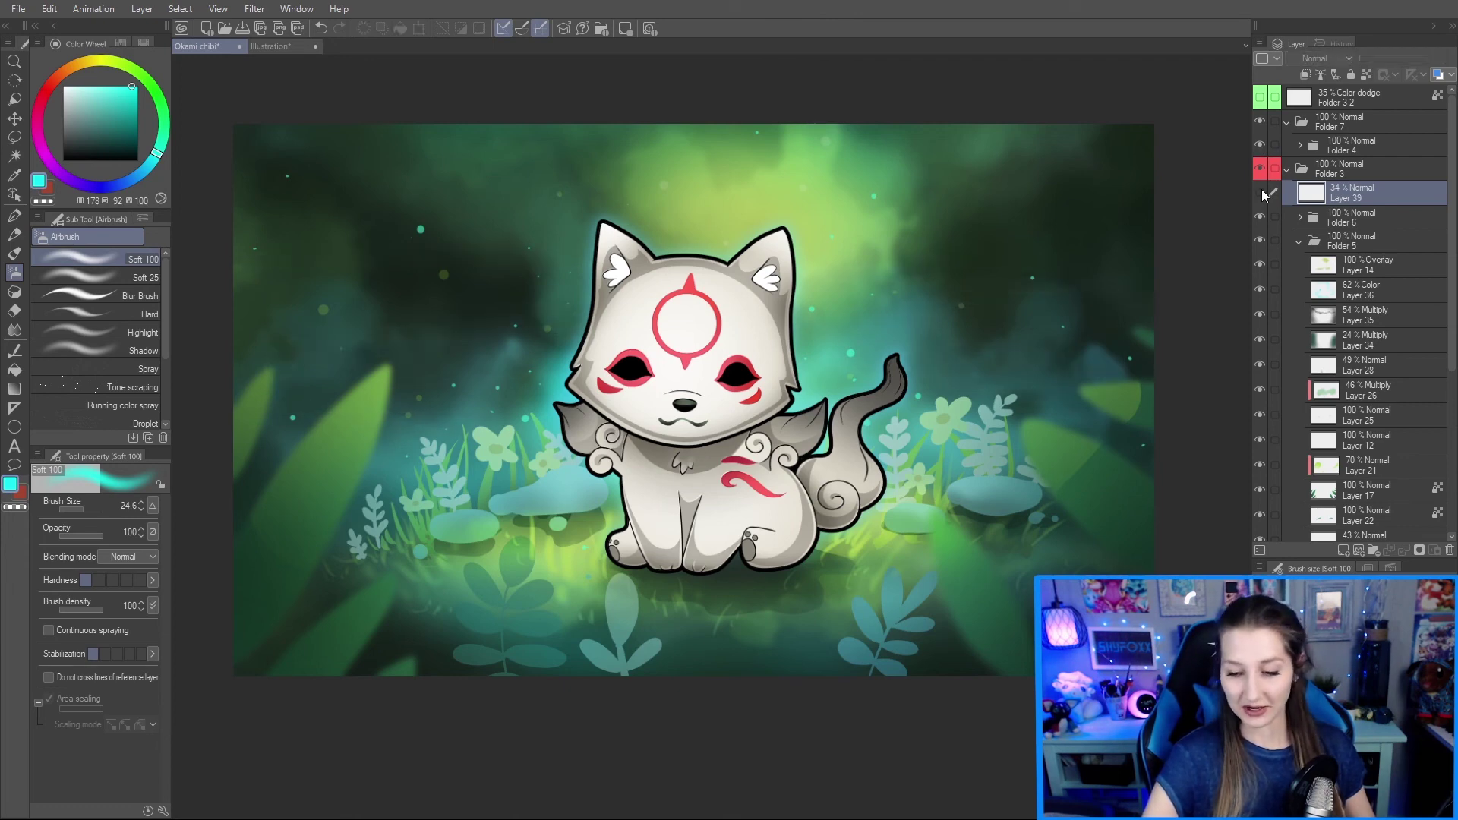
# Step: Show the 35% Color dodge layer Folder 3 2, select Layer 25, and examine the whole artwork
pyautogui.click(1260, 97)
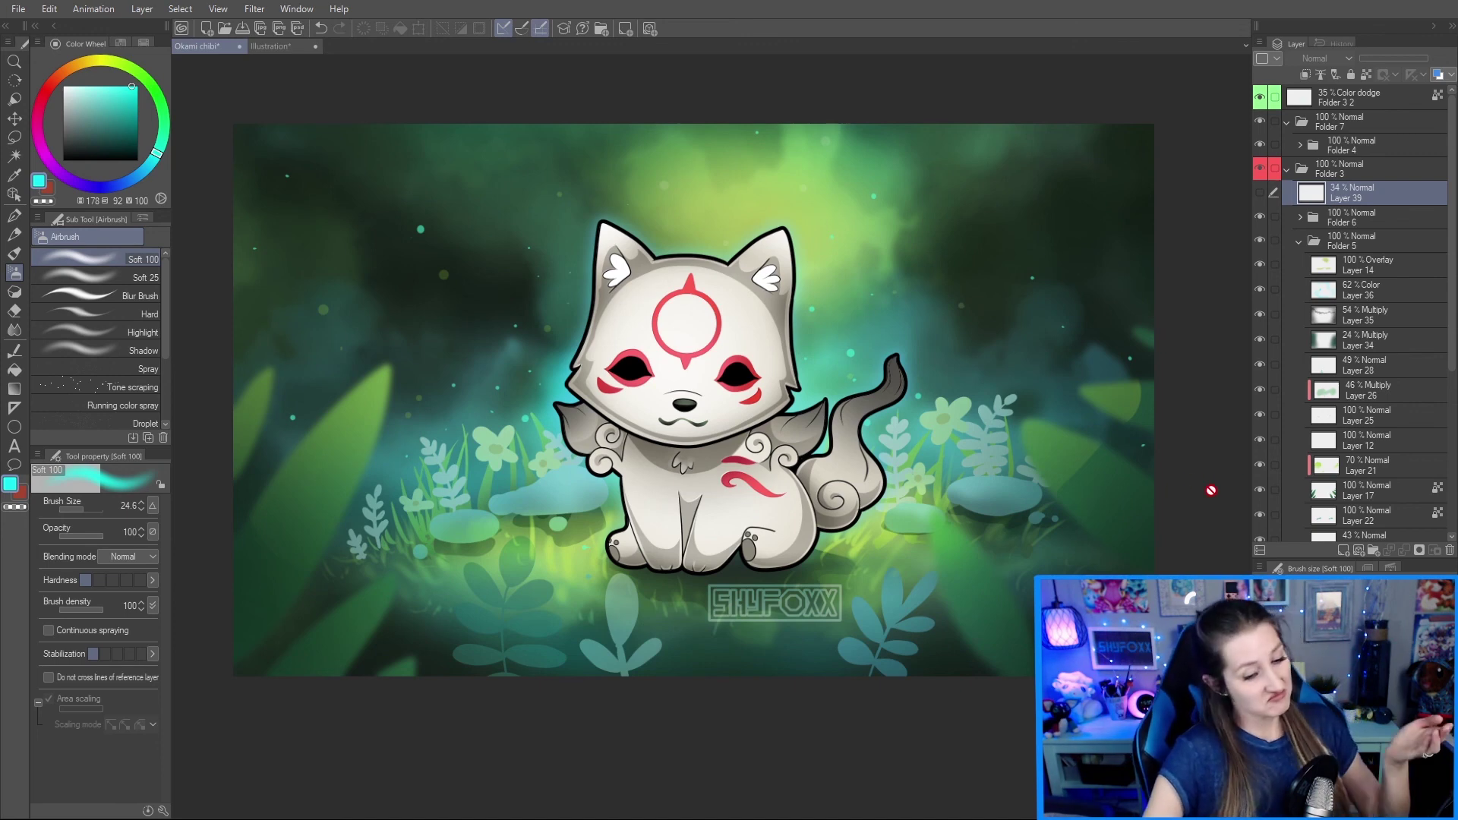
pyautogui.click(1363, 414)
pyautogui.scroll(-1, 1121, 367)
pyautogui.scroll(3, 1121, 366)
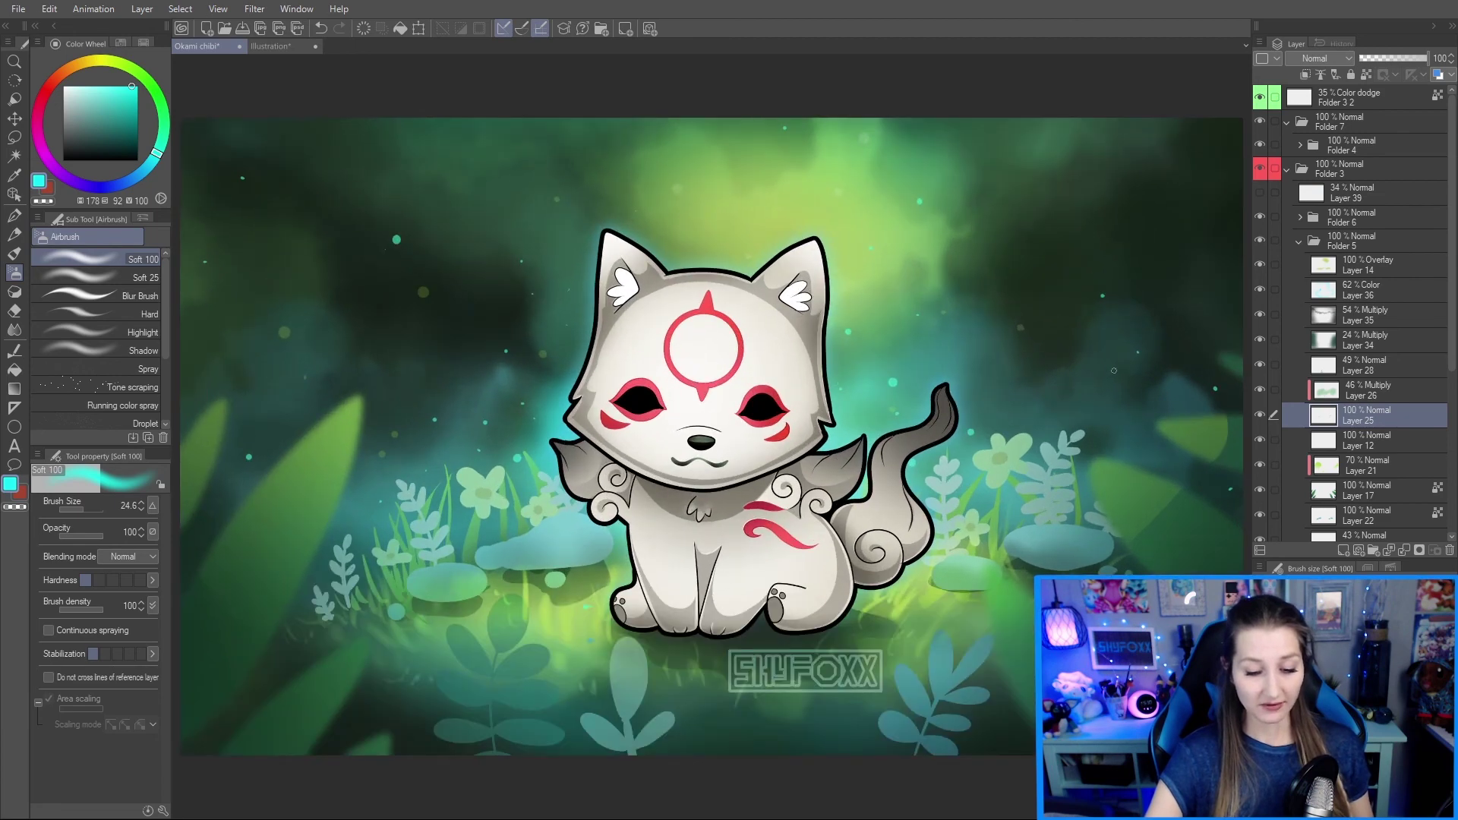
pyautogui.scroll(-4, 1093, 374)
pyautogui.moveTo(1091, 373); pyautogui.dragTo(964, 393)
pyautogui.scroll(2, 934, 398)
pyautogui.scroll(2, 741, 433)
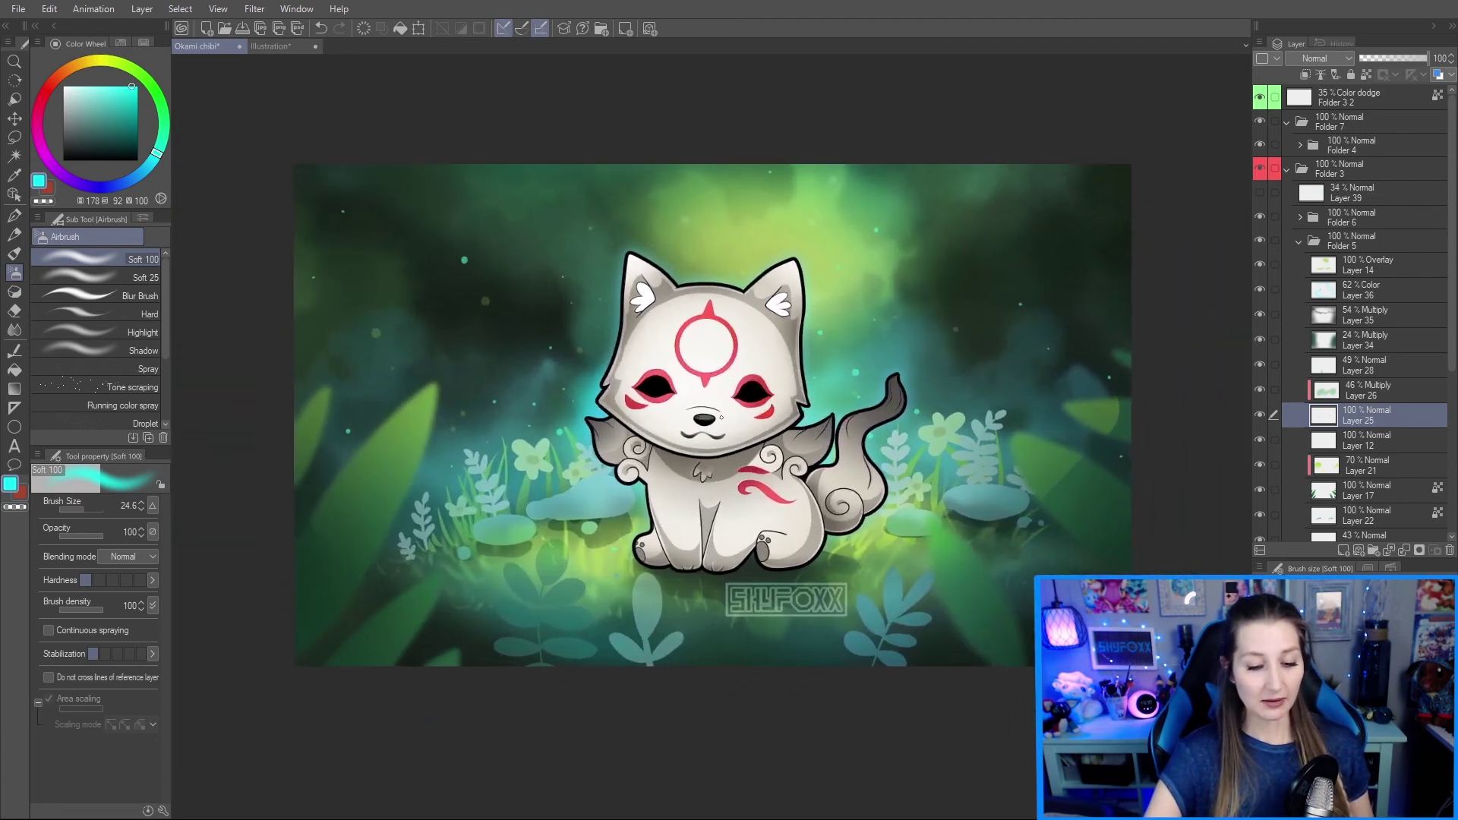